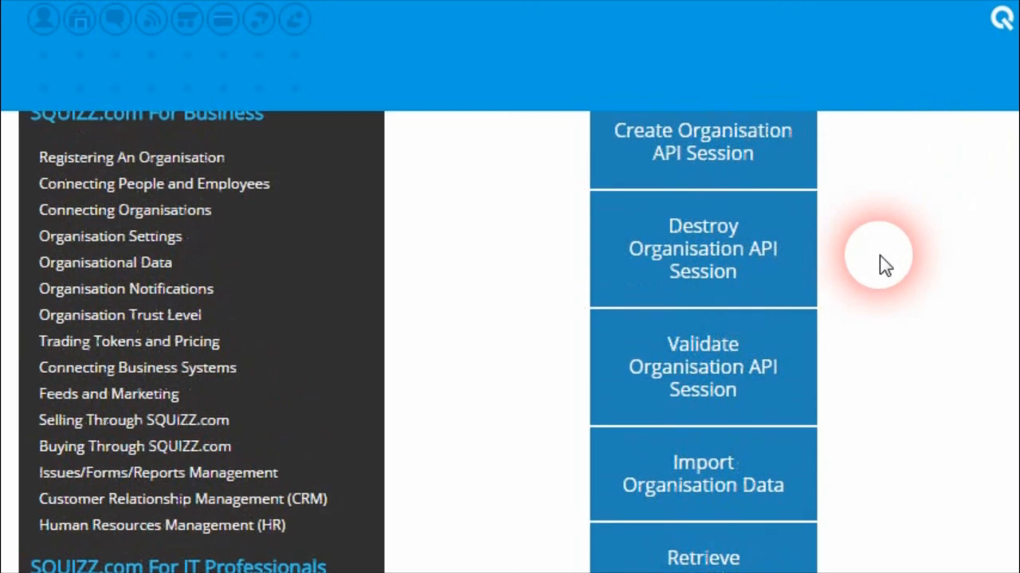
# Step: Open the Retrieve Organisation Data section of the API documentation and read the endpoint's introductory description
pyautogui.scroll(-2, 879, 266)
pyautogui.click(739, 470)
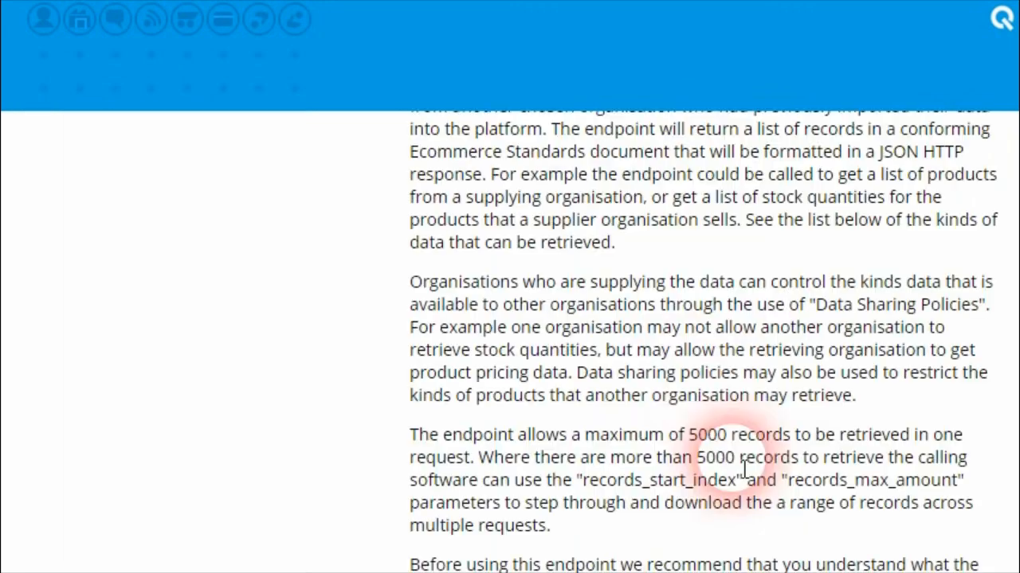
pyautogui.scroll(3, 685, 415)
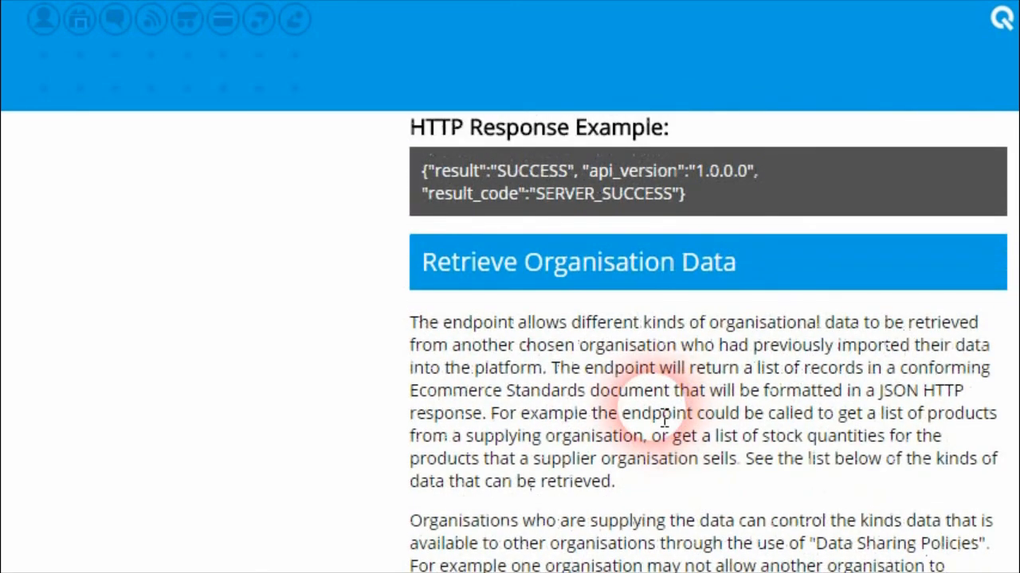
pyautogui.scroll(-3, 683, 458)
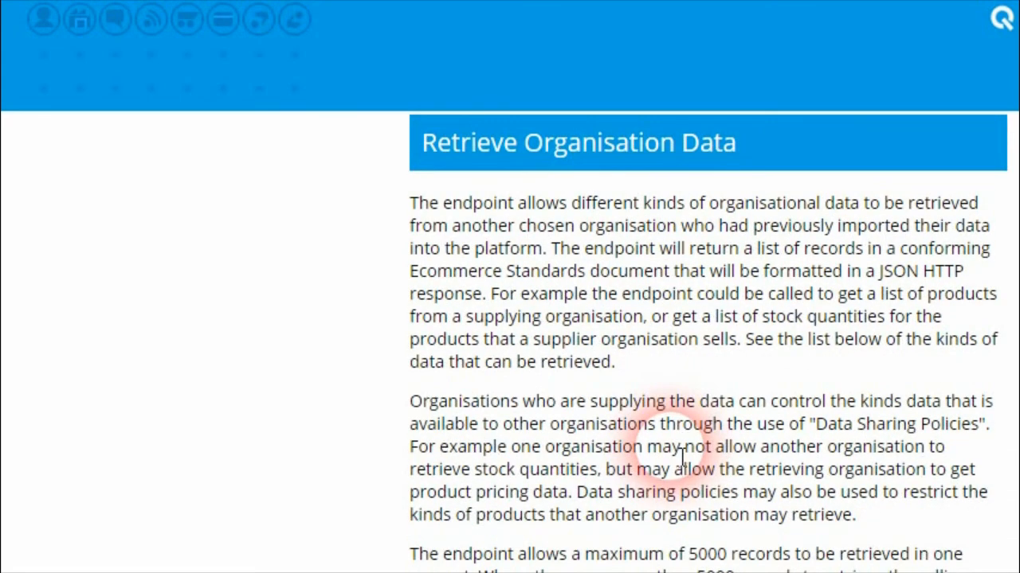
# Step: Examine the HTTP request method of the Retrieve Organisation Data endpoint and highlight its HTTP URL
pyautogui.scroll(-9, 683, 458)
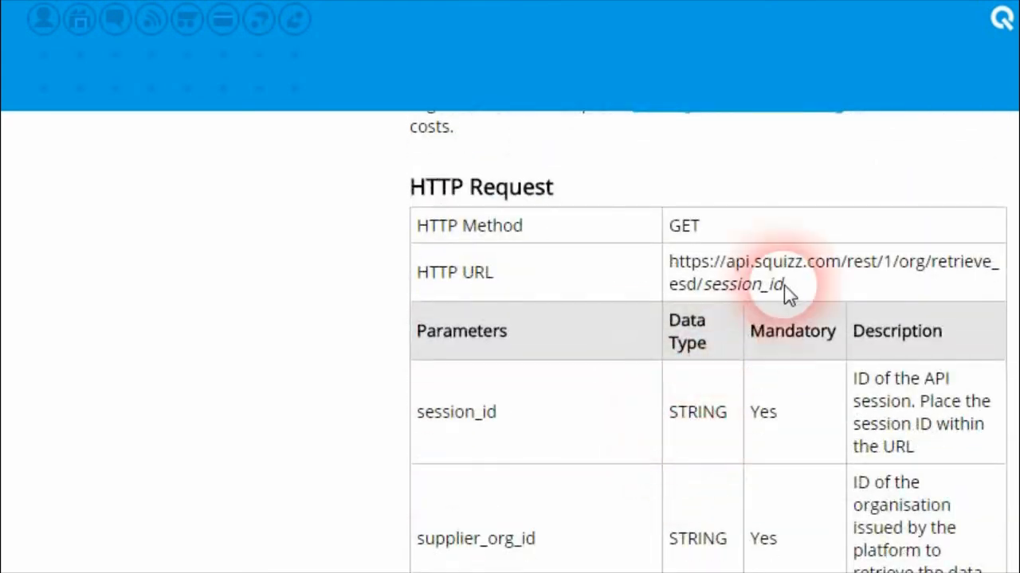
pyautogui.moveTo(784, 285); pyautogui.dragTo(649, 263)
pyautogui.click(702, 265)
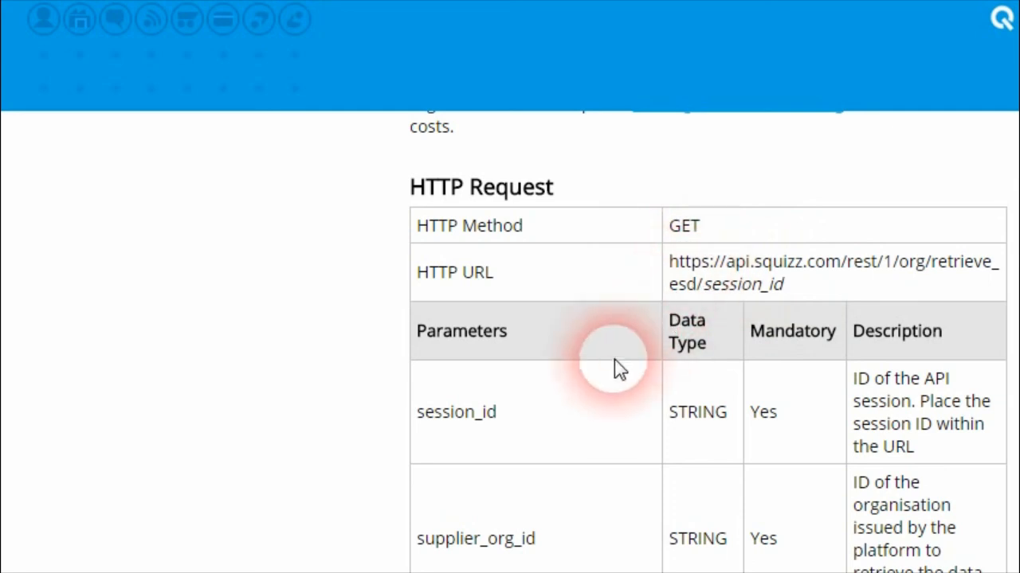
# Step: Review the endpoint's request parameters from session_id through data_type_id to records_max_amount
pyautogui.scroll(-3, 614, 360)
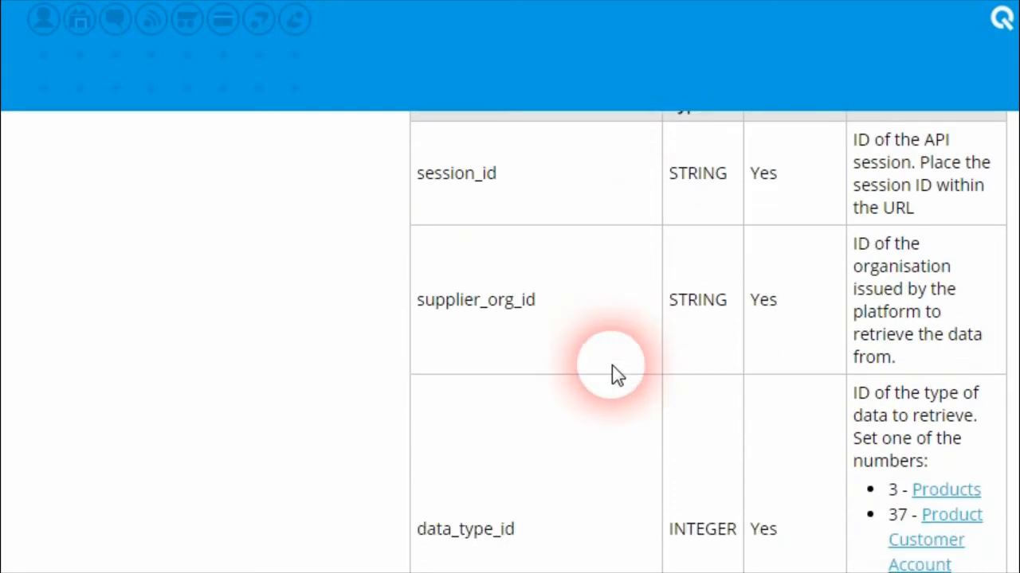
pyautogui.scroll(2, 611, 367)
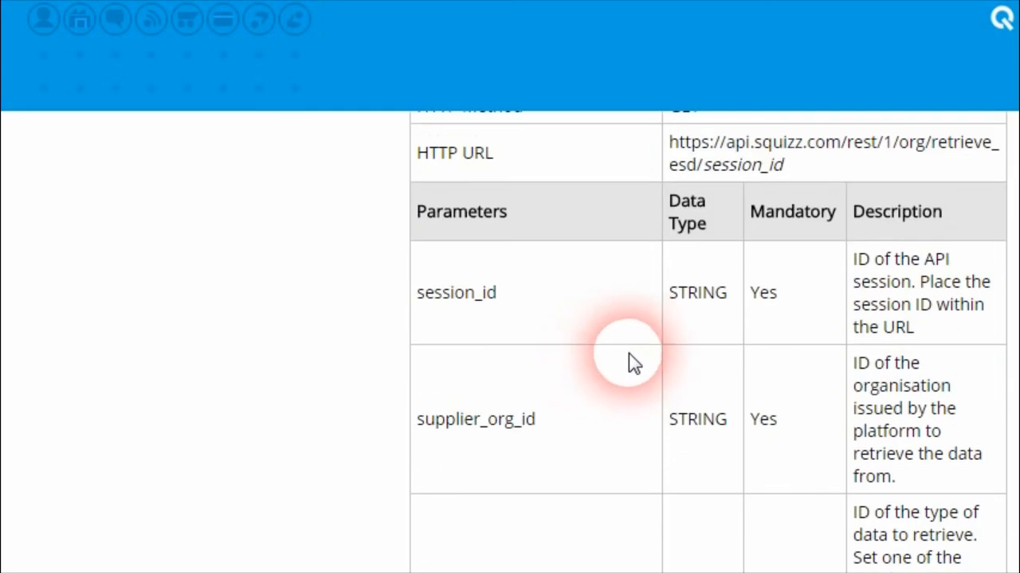
pyautogui.scroll(-5, 629, 354)
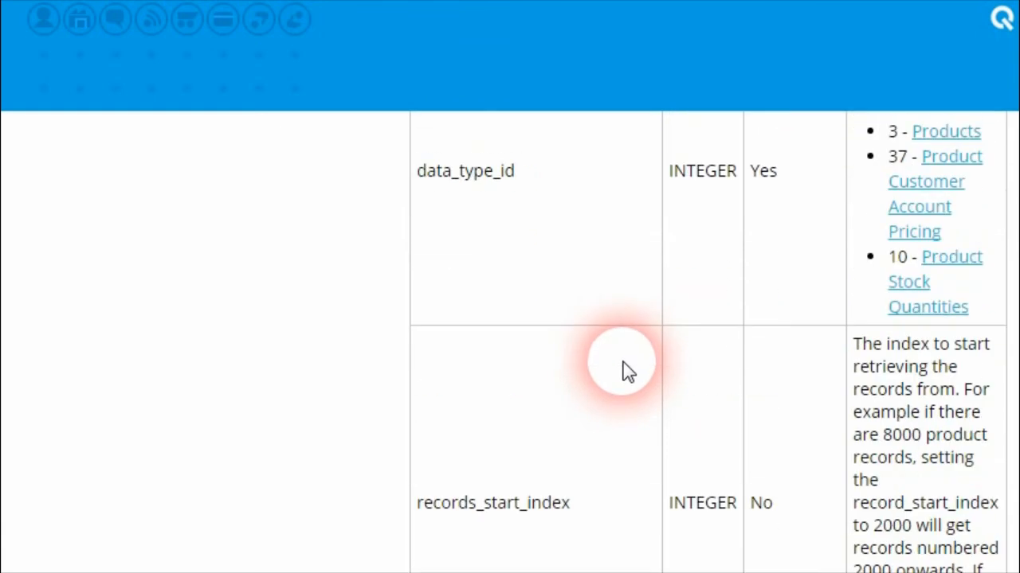
pyautogui.scroll(-5, 622, 366)
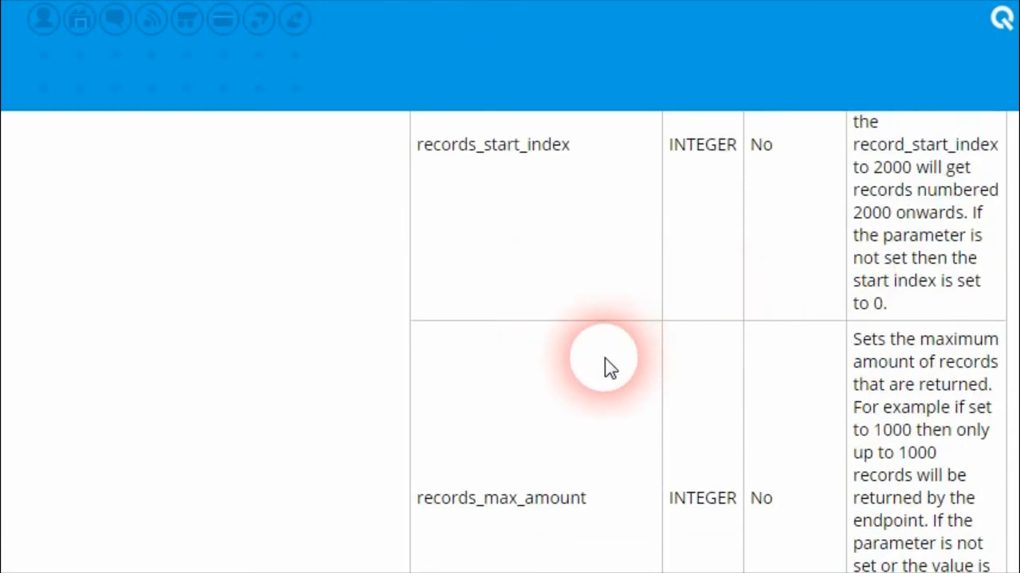
pyautogui.scroll(5, 605, 362)
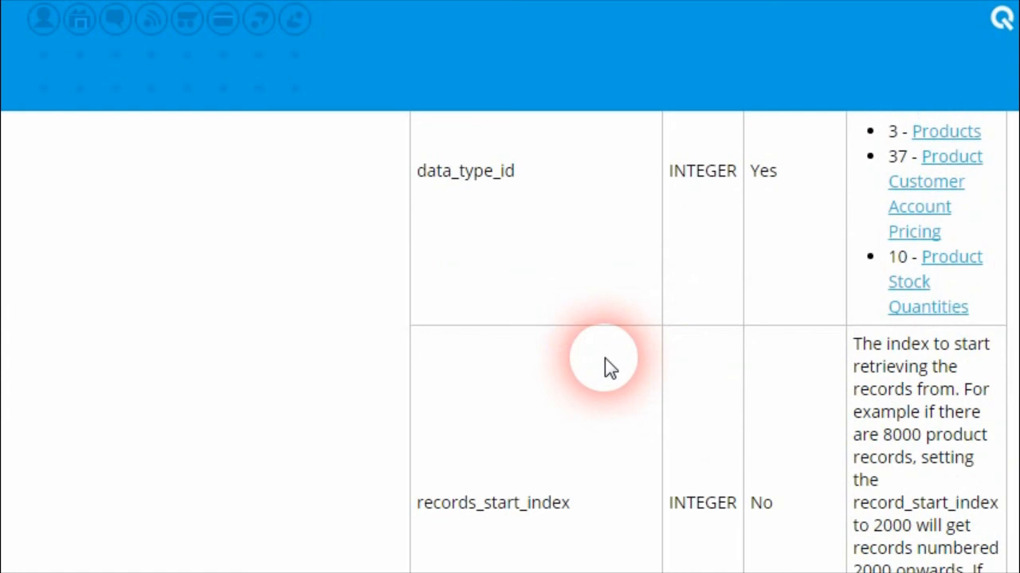
# Step: Review the endpoint's HTTP response parameters, including dataRecords, and the HTTP response example
pyautogui.scroll(-12, 588, 388)
pyautogui.scroll(-9, 592, 382)
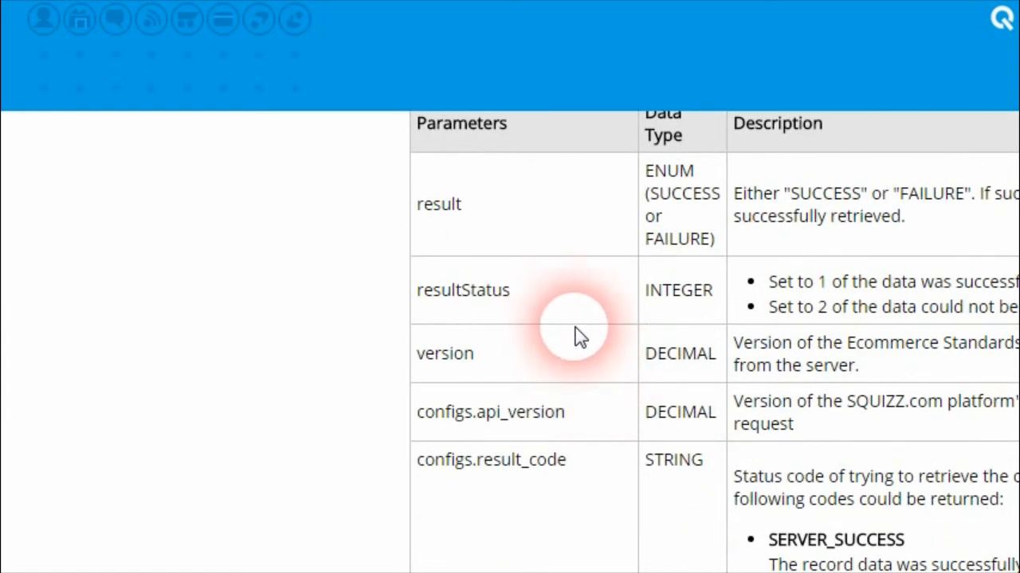
pyautogui.scroll(-10, 577, 339)
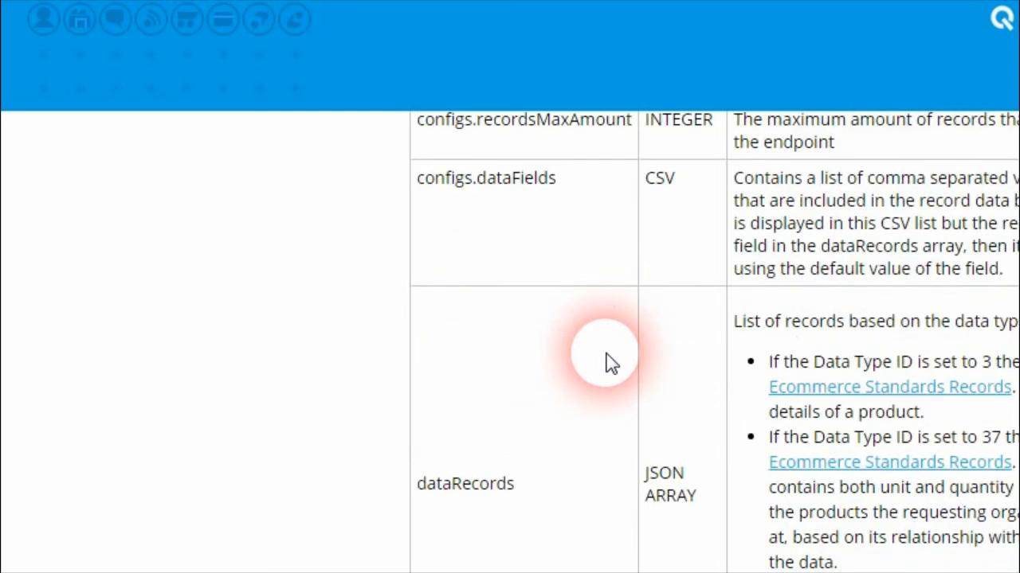
pyautogui.scroll(-5, 605, 366)
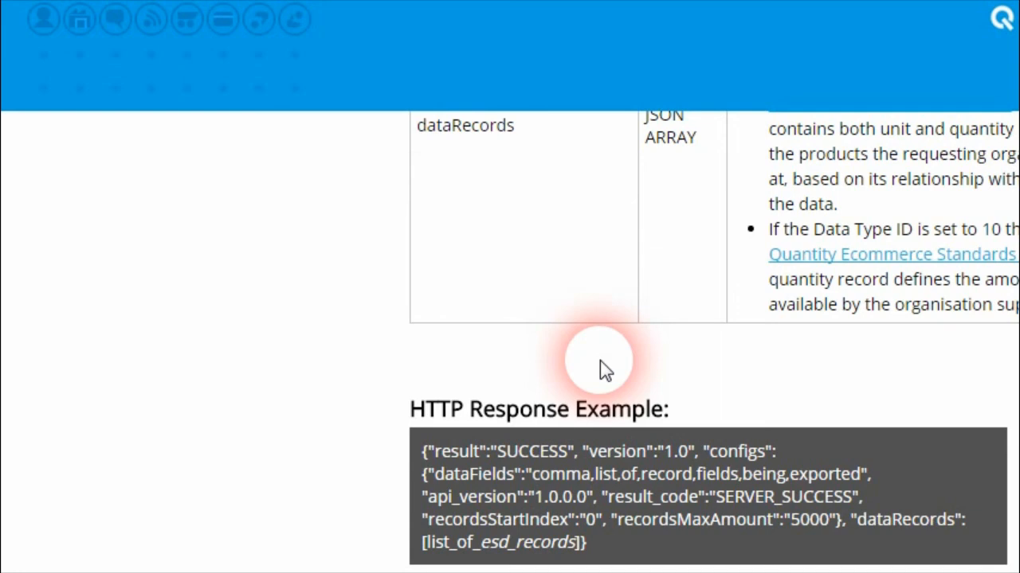
pyautogui.scroll(-2, 603, 371)
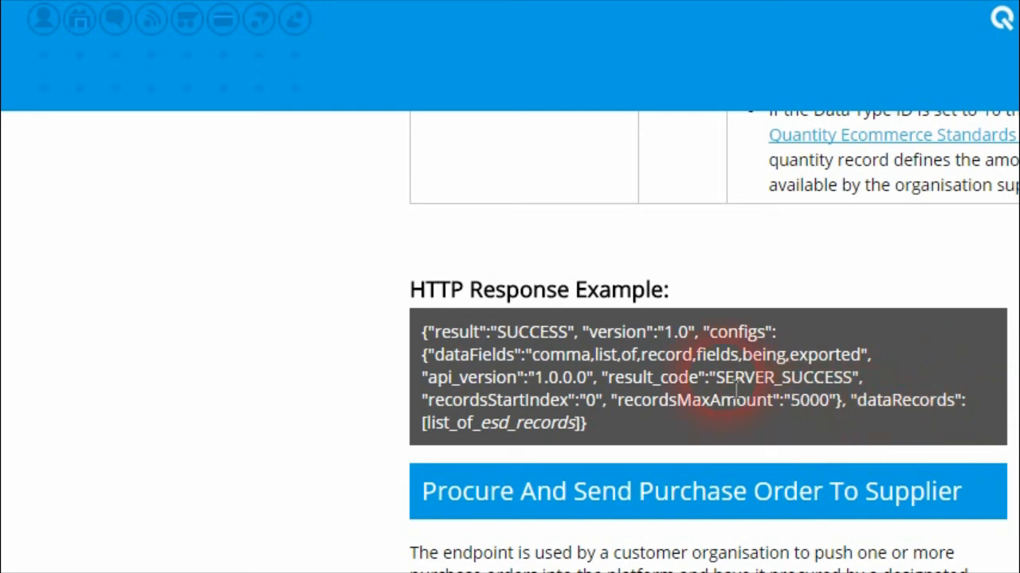
# Step: Return to the HTTP request parameters and highlight the supplier_org_id parameter name
pyautogui.scroll(1, 717, 392)
pyautogui.scroll(15, 717, 390)
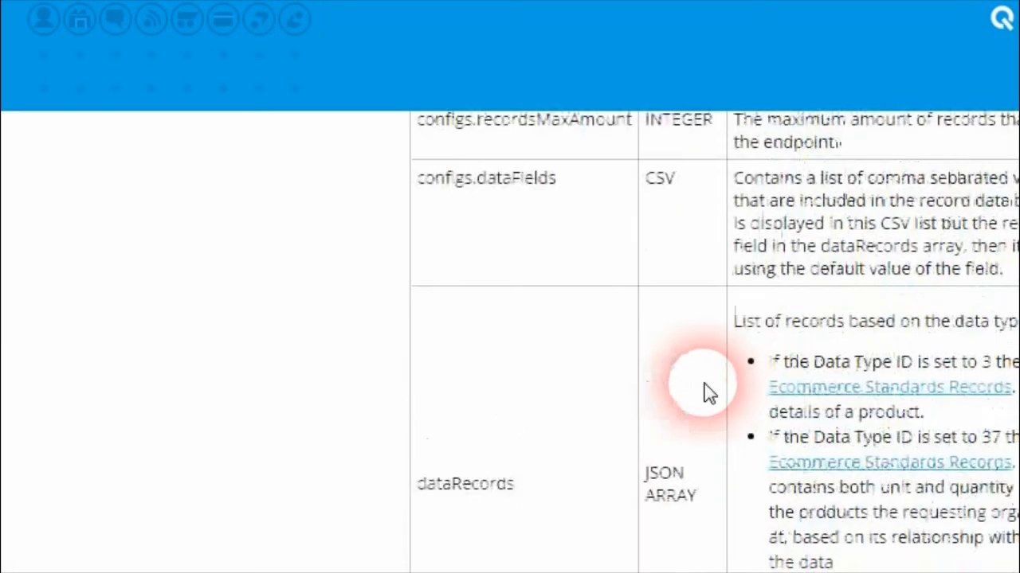
pyautogui.scroll(5, 702, 383)
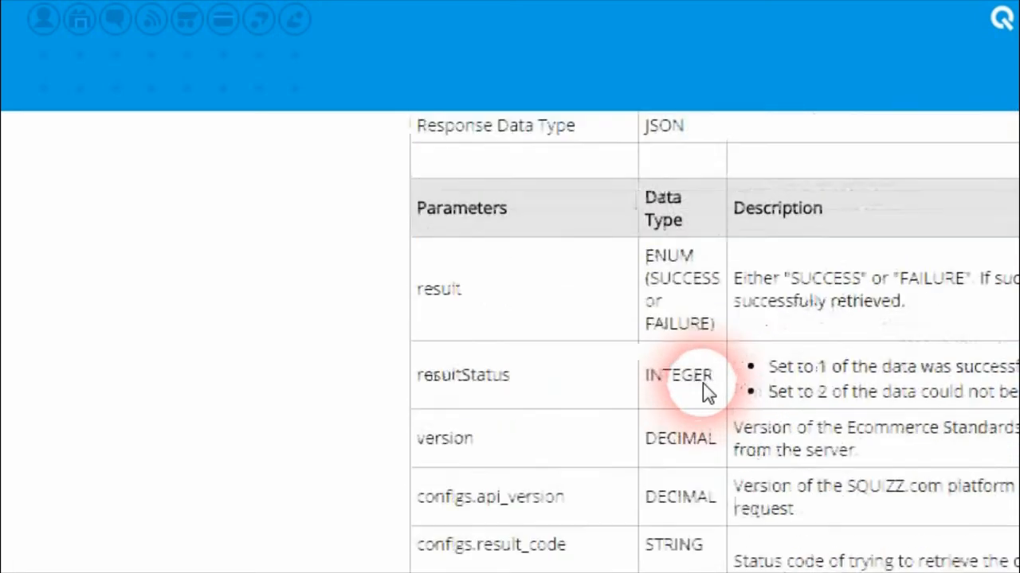
pyautogui.scroll(5, 692, 390)
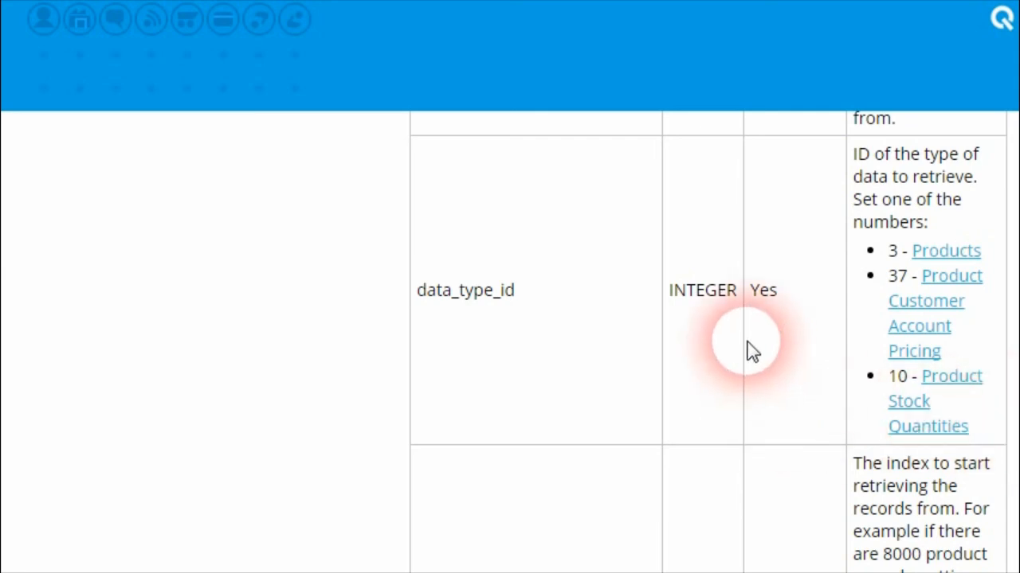
pyautogui.scroll(3, 719, 396)
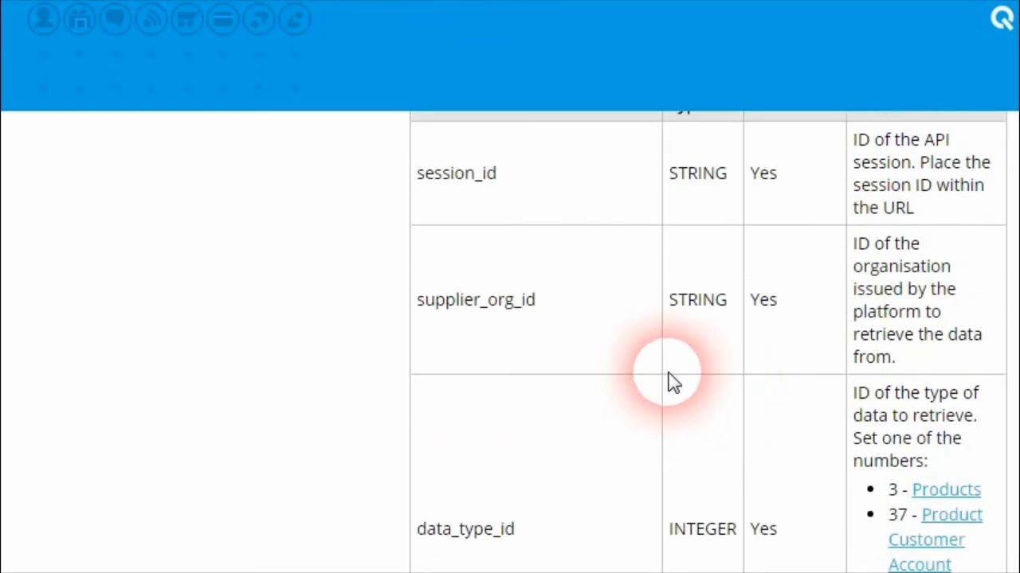
pyautogui.moveTo(545, 301); pyautogui.dragTo(415, 311)
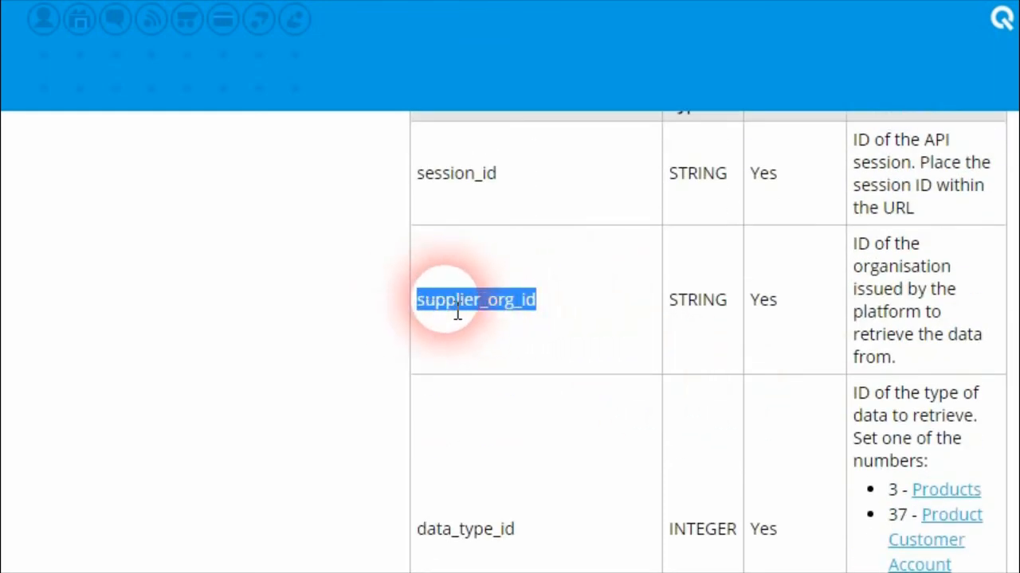
pyautogui.click(546, 305)
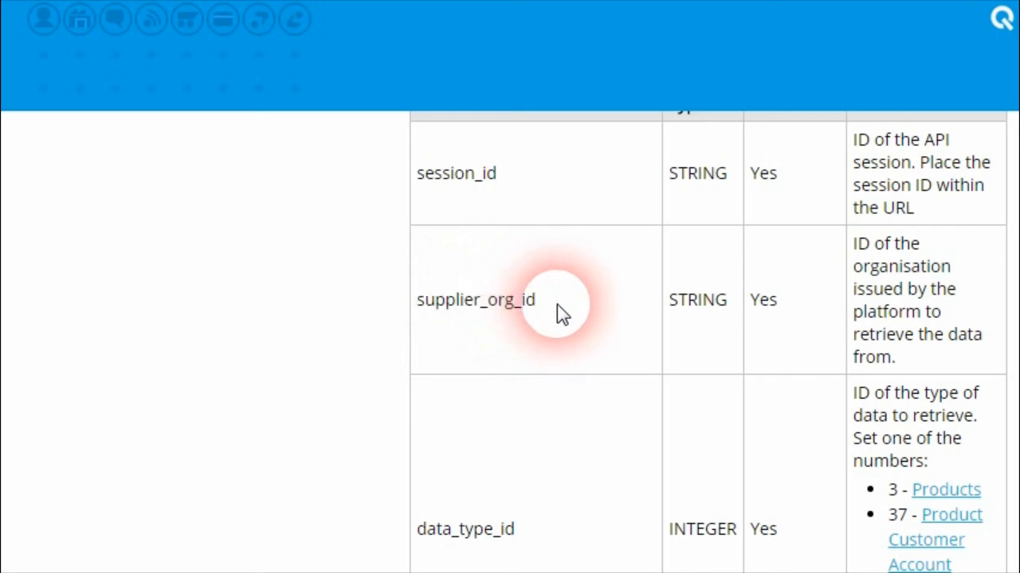
# Step: Highlight the records_start_index parameter name in the request table and clear the selection
pyautogui.scroll(3, 541, 342)
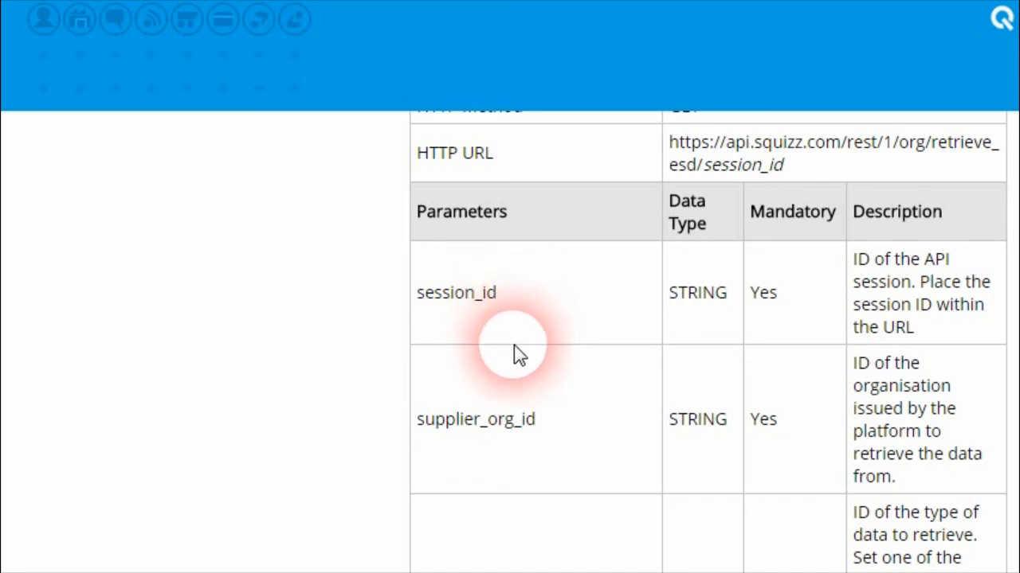
pyautogui.scroll(-9, 517, 353)
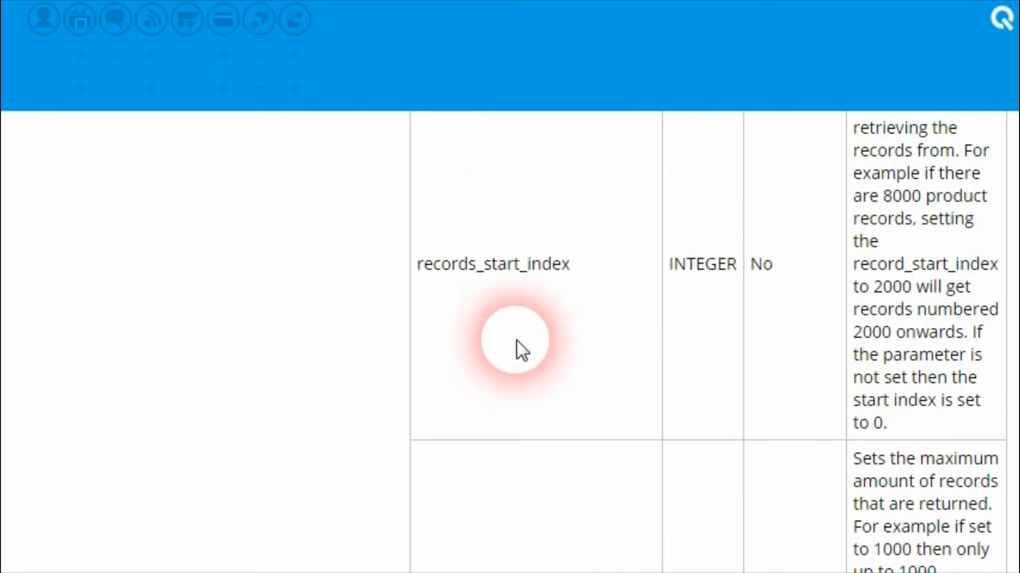
pyautogui.moveTo(571, 269); pyautogui.dragTo(430, 275)
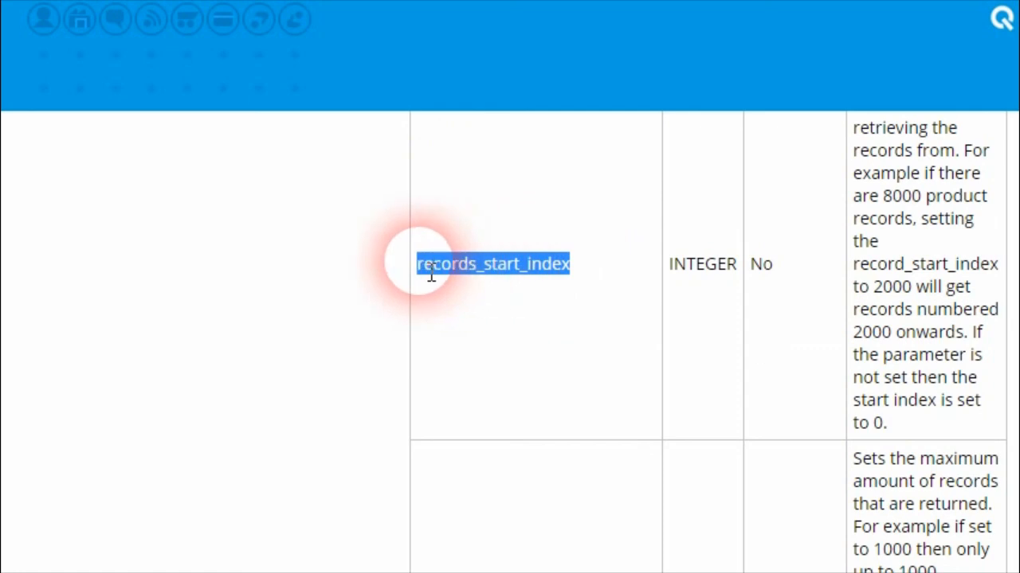
pyautogui.click(580, 279)
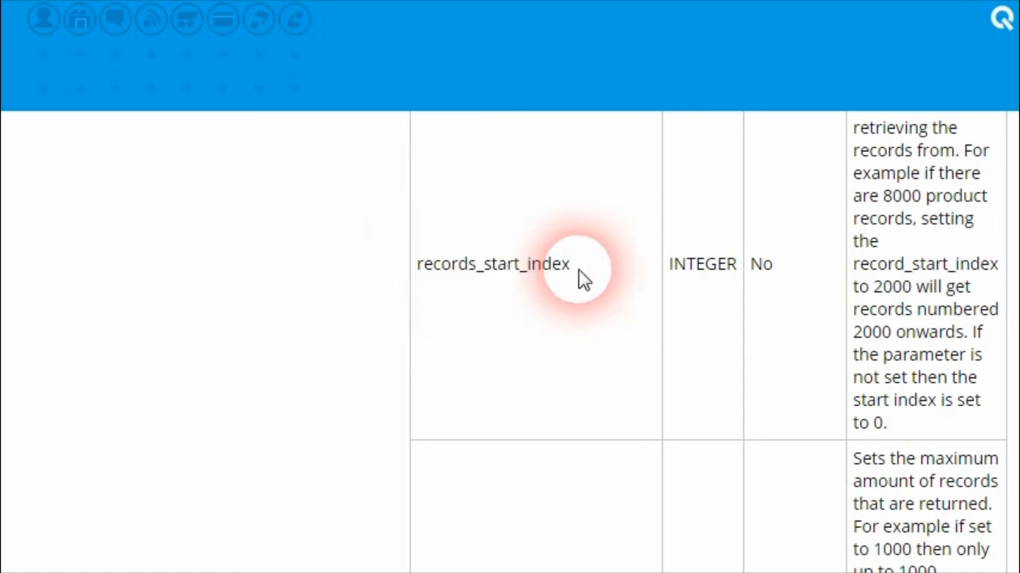
# Step: Recheck the HTTP request URL and read how records_start_index sets the first record to retrieve
pyautogui.scroll(10, 576, 302)
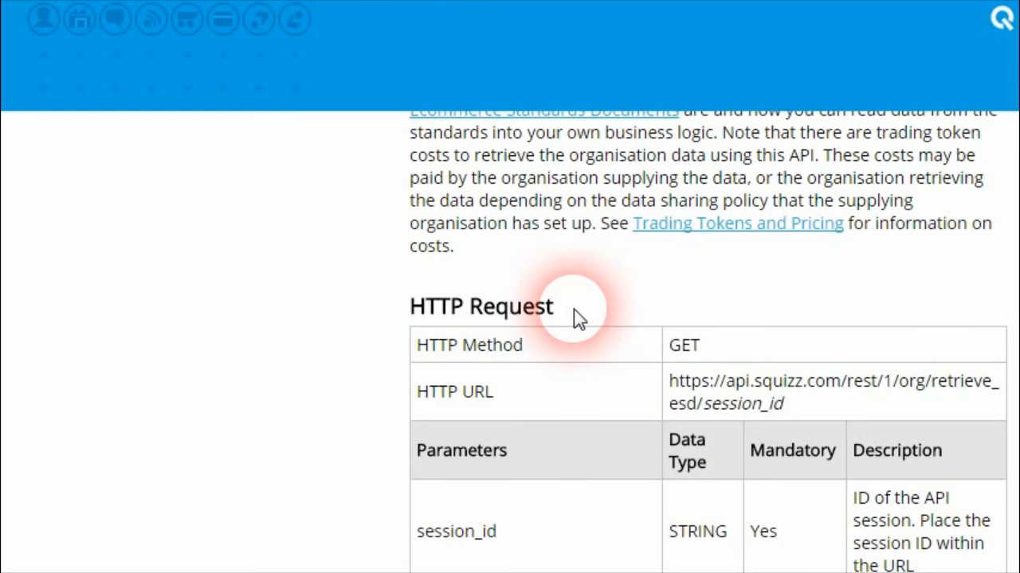
pyautogui.scroll(-4, 573, 309)
pyautogui.scroll(-6, 574, 308)
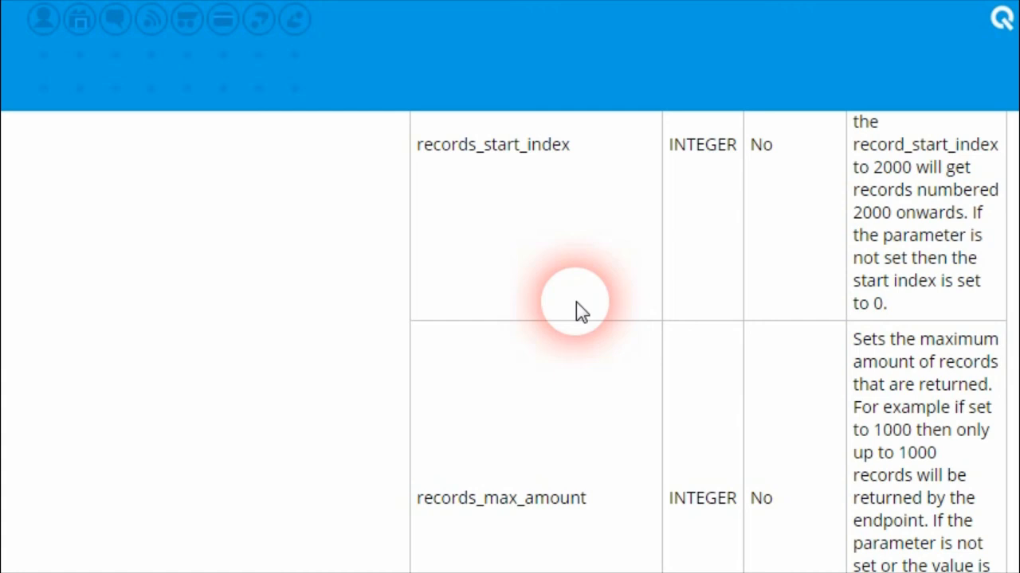
pyautogui.moveTo(477, 152); pyautogui.dragTo(578, 159)
pyautogui.click(579, 160)
pyautogui.scroll(2, 573, 239)
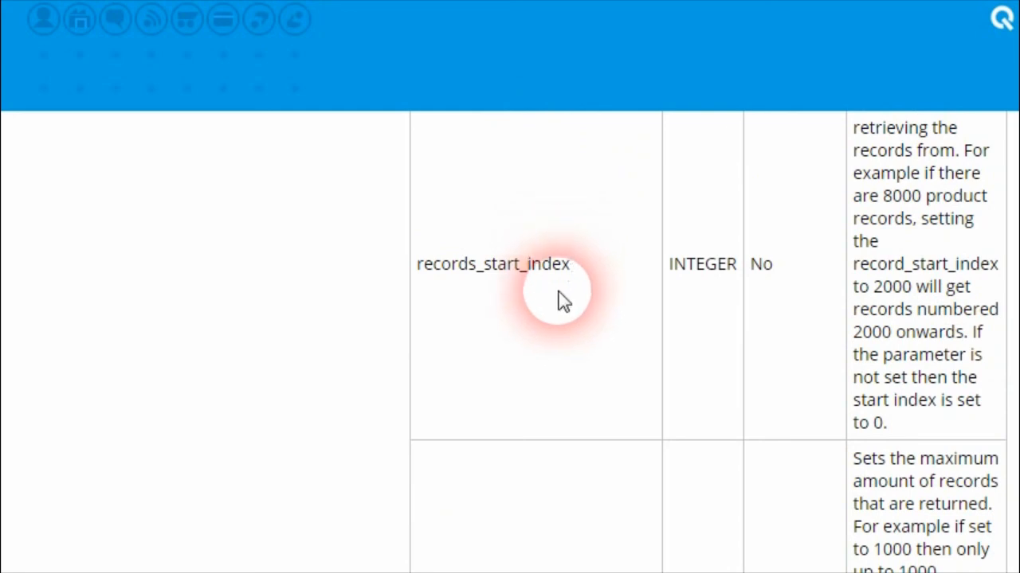
# Step: Read the descriptions of the records_max_amount and customer_account_code request parameters
pyautogui.scroll(-5, 558, 291)
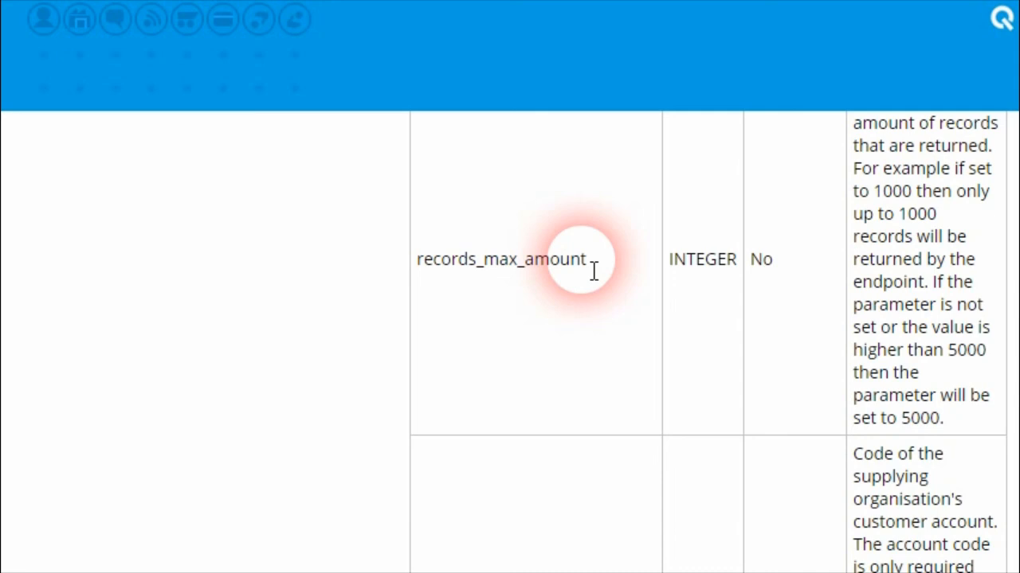
pyautogui.scroll(-3, 519, 291)
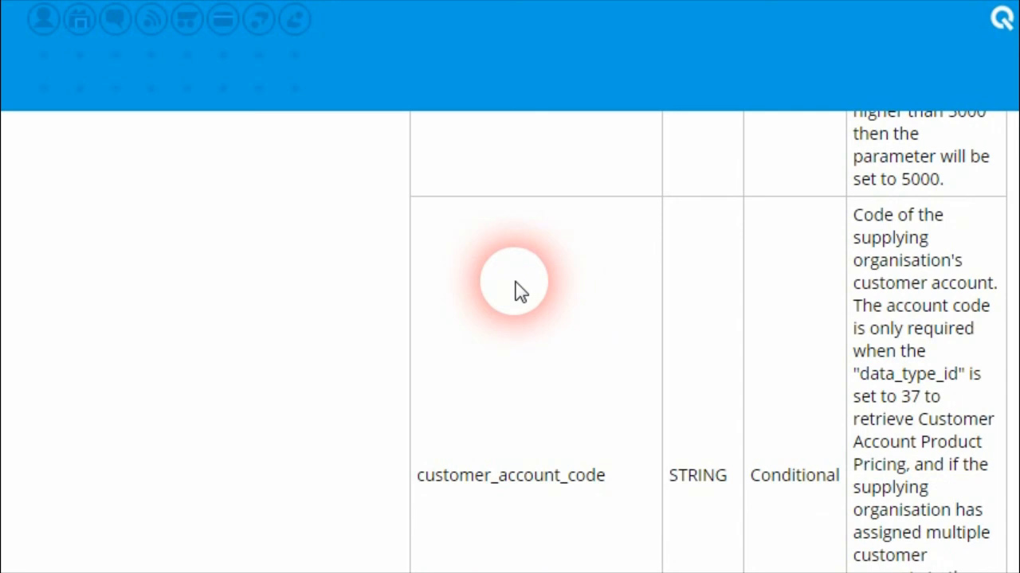
pyautogui.scroll(-2, 598, 364)
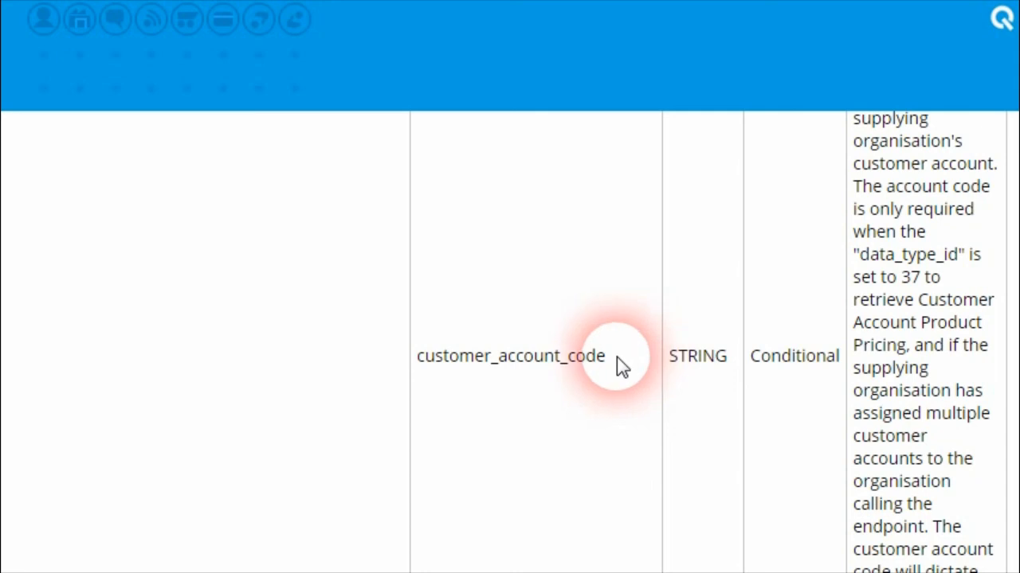
pyautogui.scroll(-5, 535, 422)
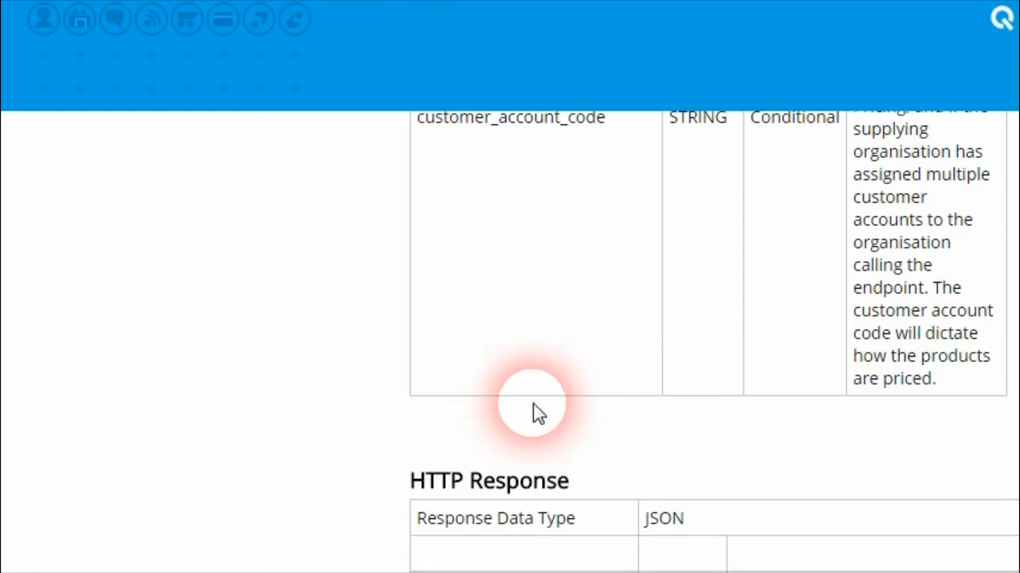
# Step: Open the Trading Tokens and Pricing documentation from the endpoint's description and examine the token costs listed for data imports and other transactions
pyautogui.scroll(10, 355, 478)
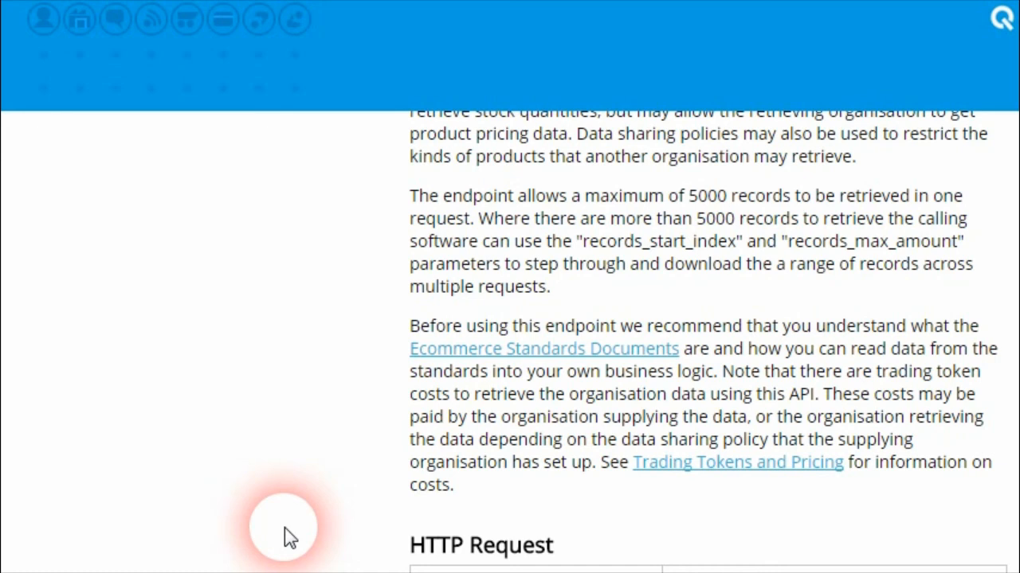
pyautogui.scroll(-2, 926, 310)
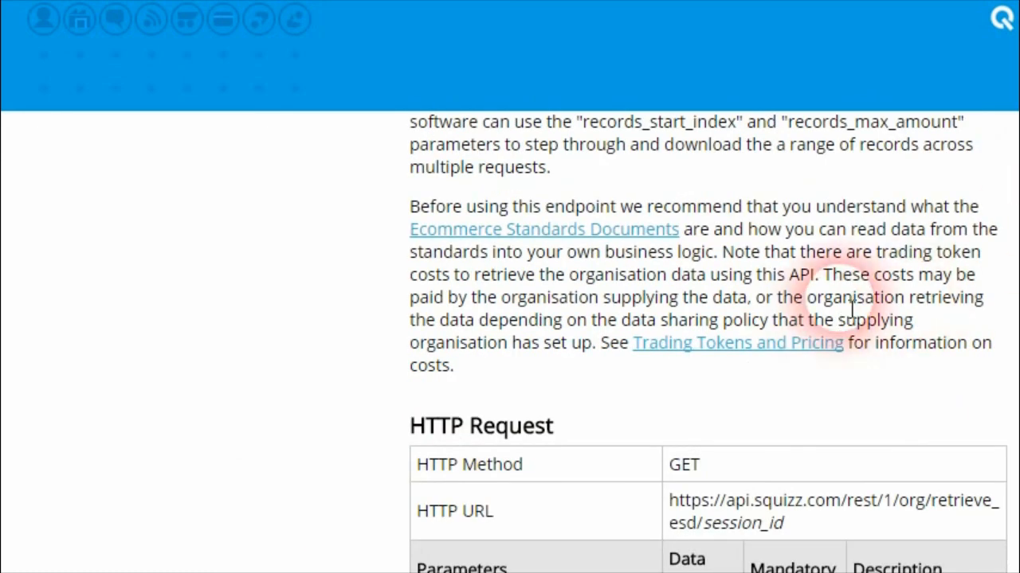
pyautogui.click(736, 343)
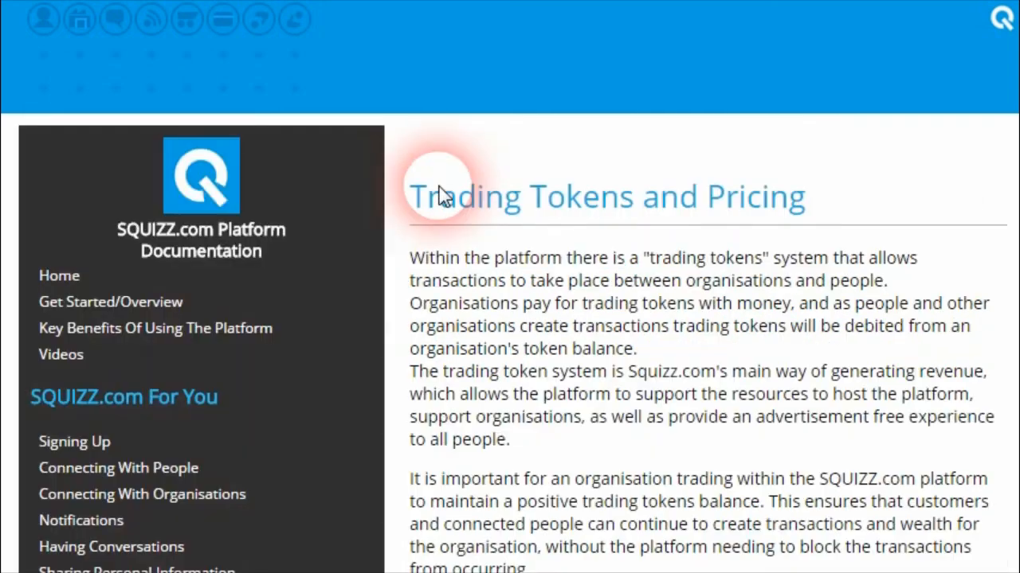
pyautogui.scroll(-6, 550, 279)
pyautogui.scroll(-10, 562, 288)
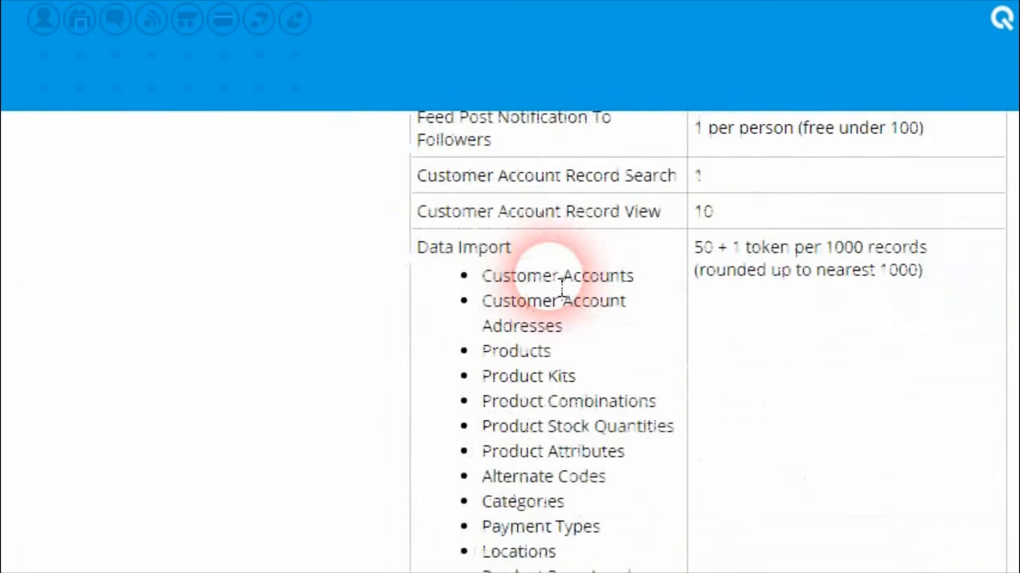
pyautogui.scroll(-3, 561, 288)
pyautogui.scroll(-3, 562, 288)
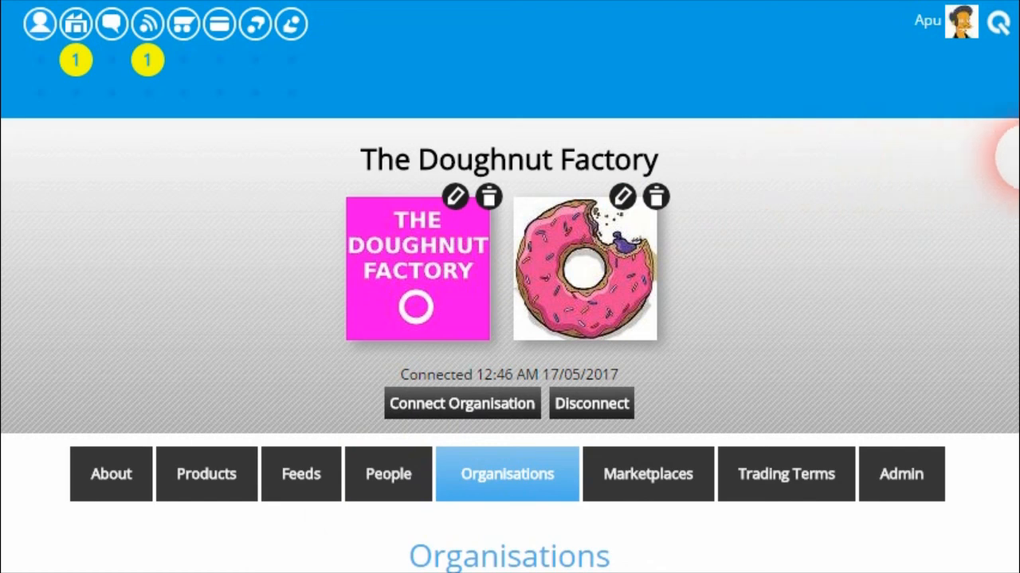
pyautogui.scroll(-4, 1012, 262)
pyautogui.scroll(1, 1012, 262)
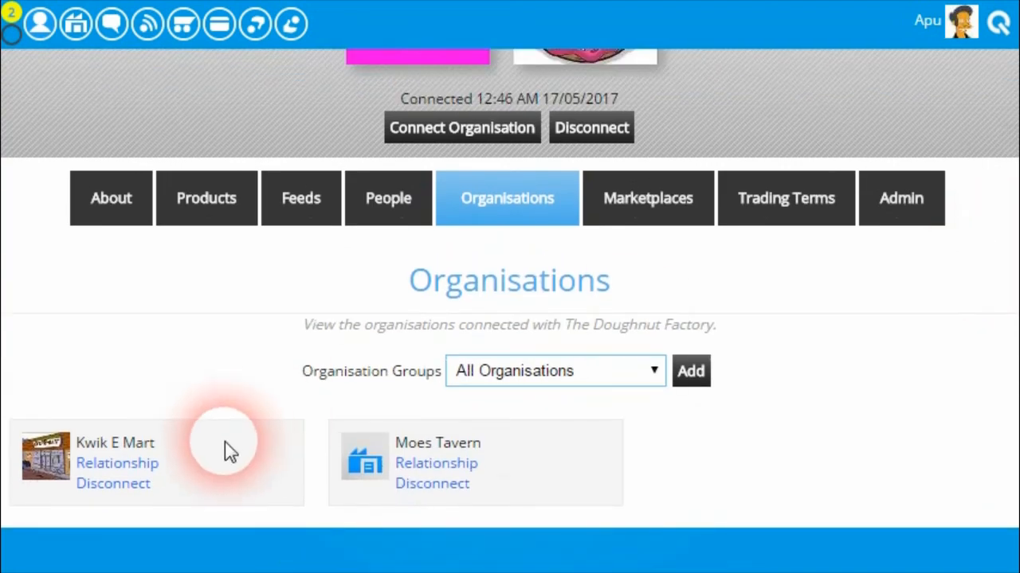
pyautogui.scroll(3, 319, 417)
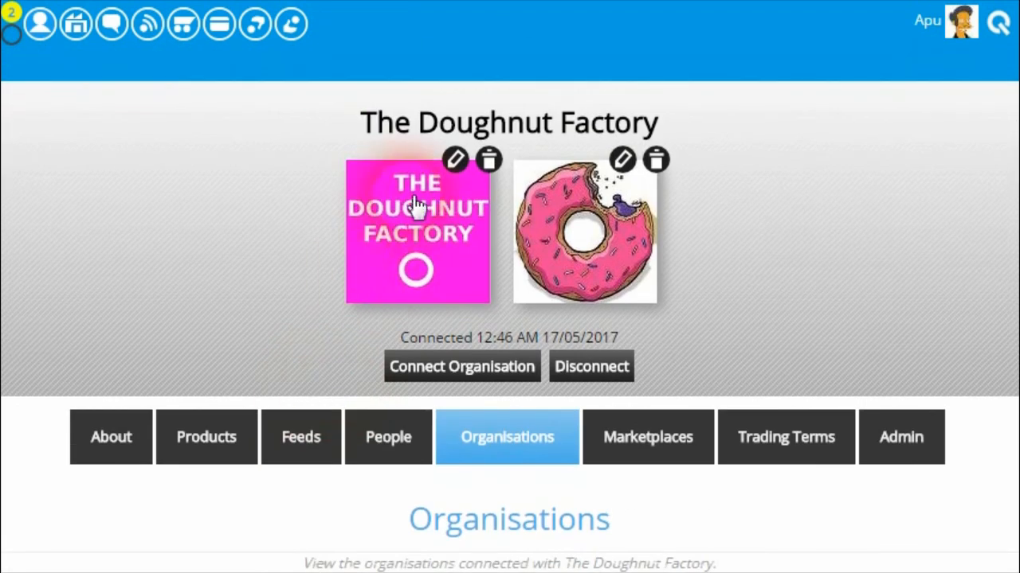
# Step: Examine the options for connecting an organisation with The Doughnut Factory, then cancel the connection request
pyautogui.click(488, 371)
pyautogui.click(589, 295)
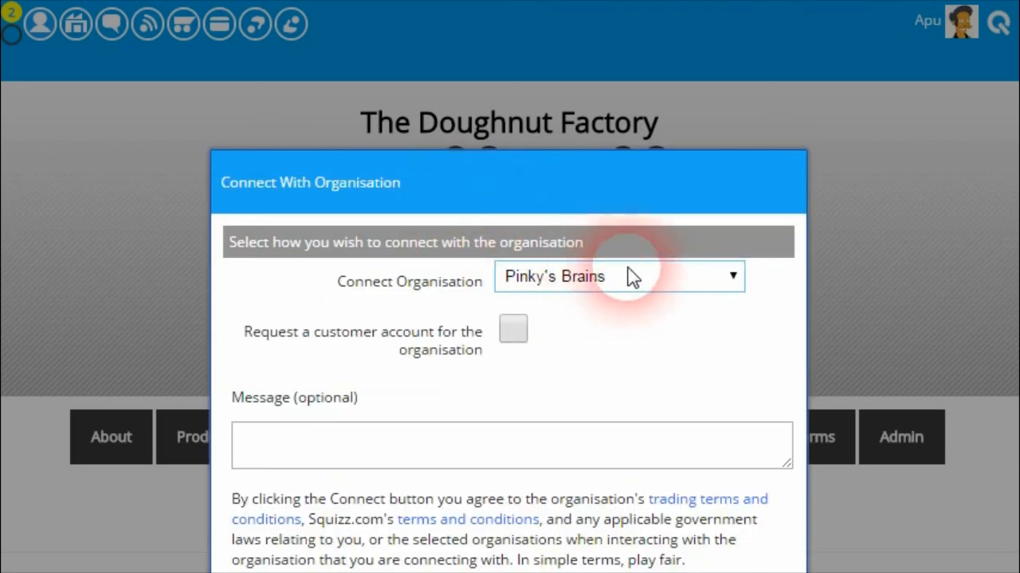
pyautogui.click(631, 276)
pyautogui.click(681, 303)
pyautogui.scroll(-5, 647, 437)
pyautogui.scroll(1, 681, 391)
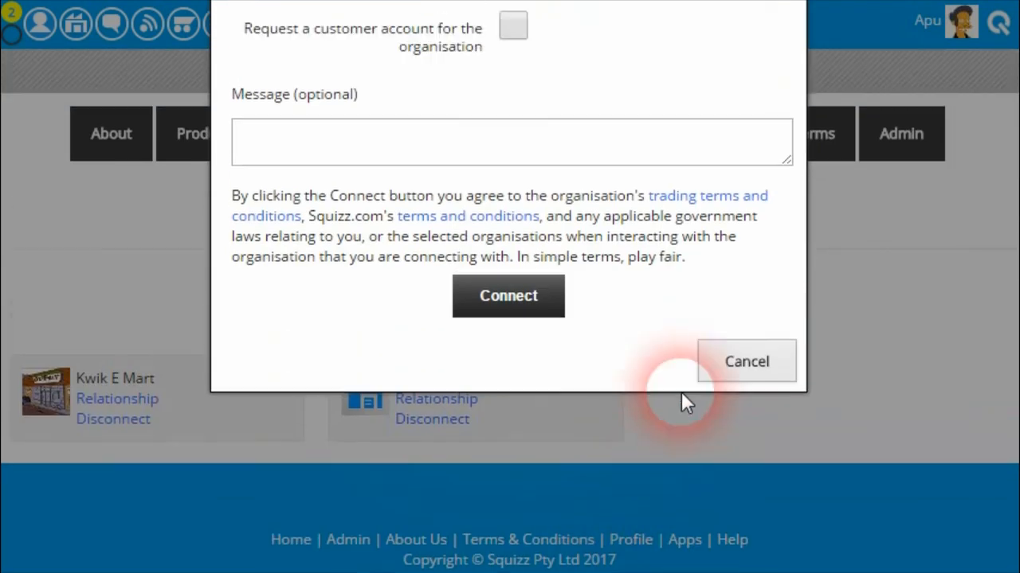
pyautogui.click(765, 423)
# Step: Show The Doughnut Factory's Admin section and look over its settings and data categories
pyautogui.click(721, 126)
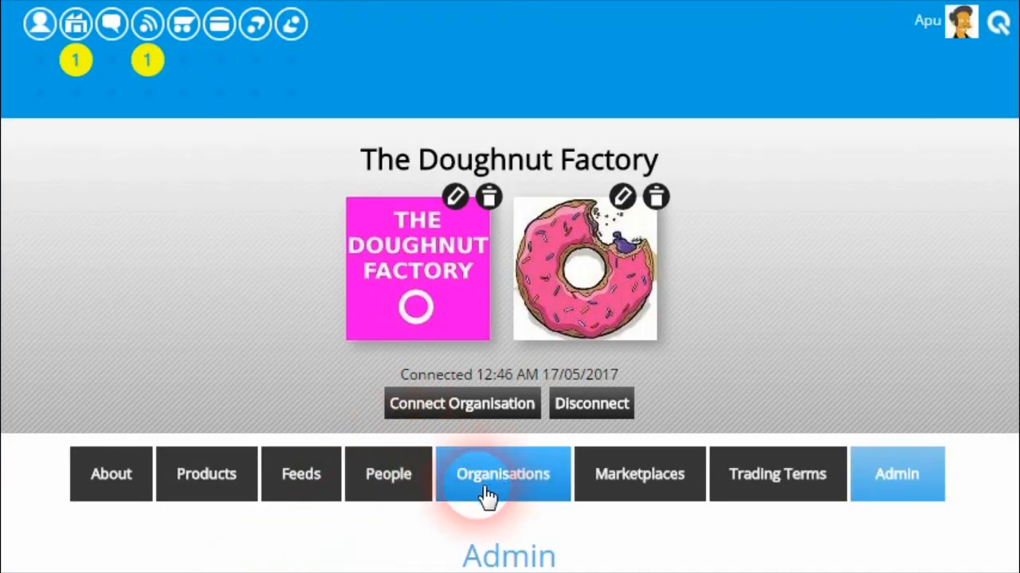
pyautogui.scroll(-5, 812, 398)
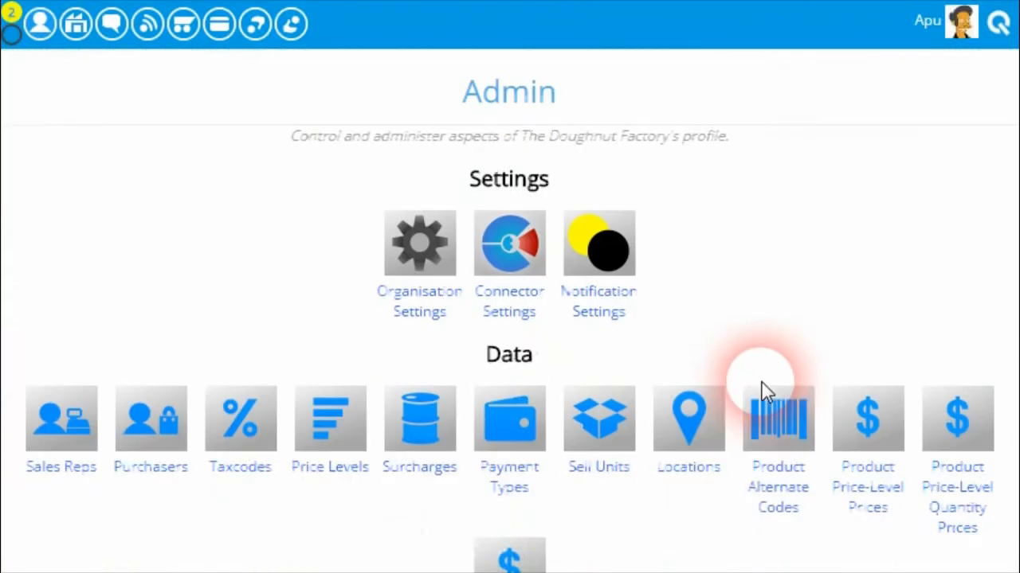
pyautogui.scroll(-2, 765, 391)
pyautogui.scroll(7, 637, 375)
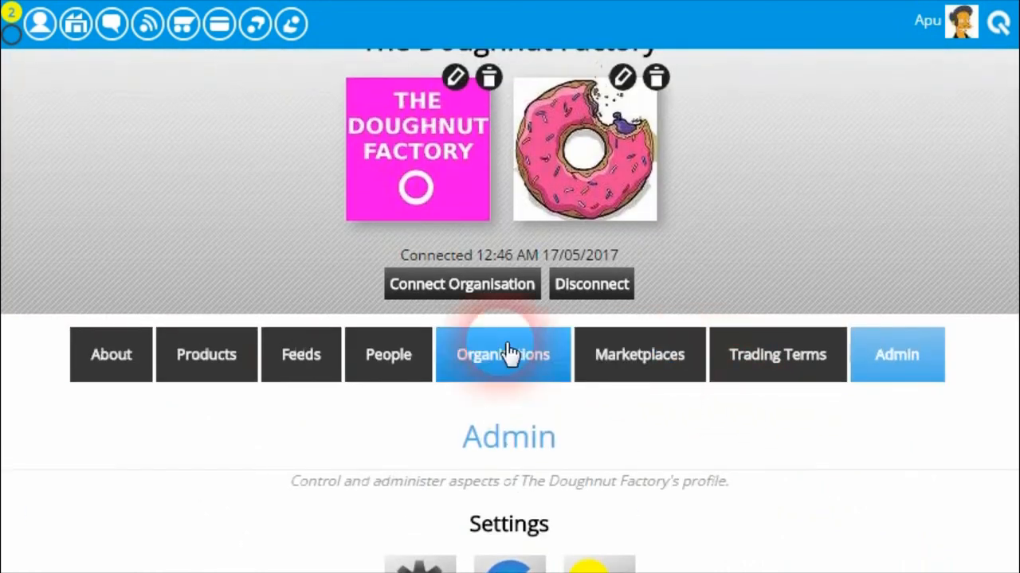
# Step: Show The Doughnut Factory's product inventory and look through the listed products
pyautogui.click(247, 364)
pyautogui.scroll(-2, 318, 319)
pyautogui.scroll(-5, 343, 287)
pyautogui.scroll(3, 340, 292)
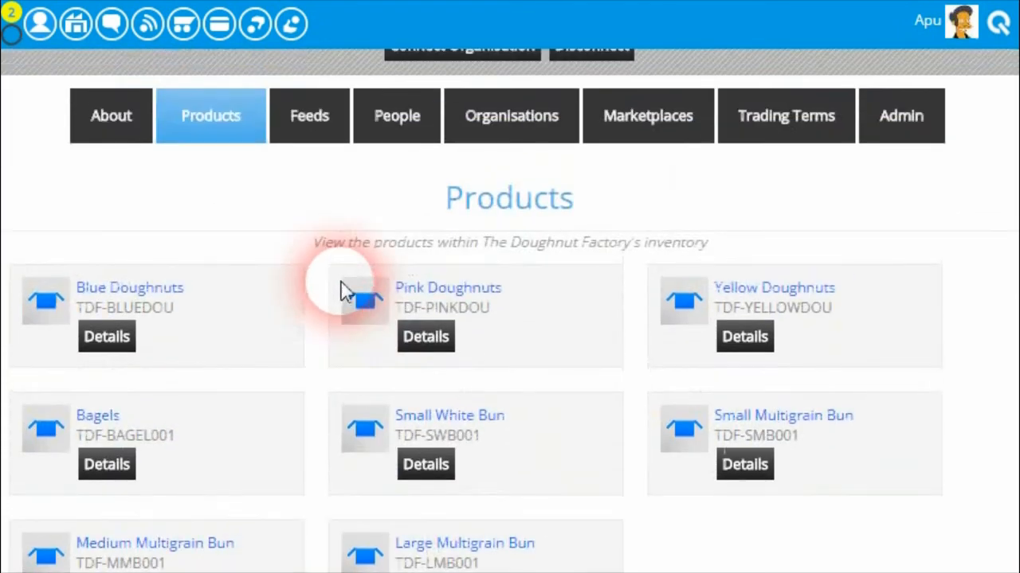
pyautogui.scroll(-2, 348, 282)
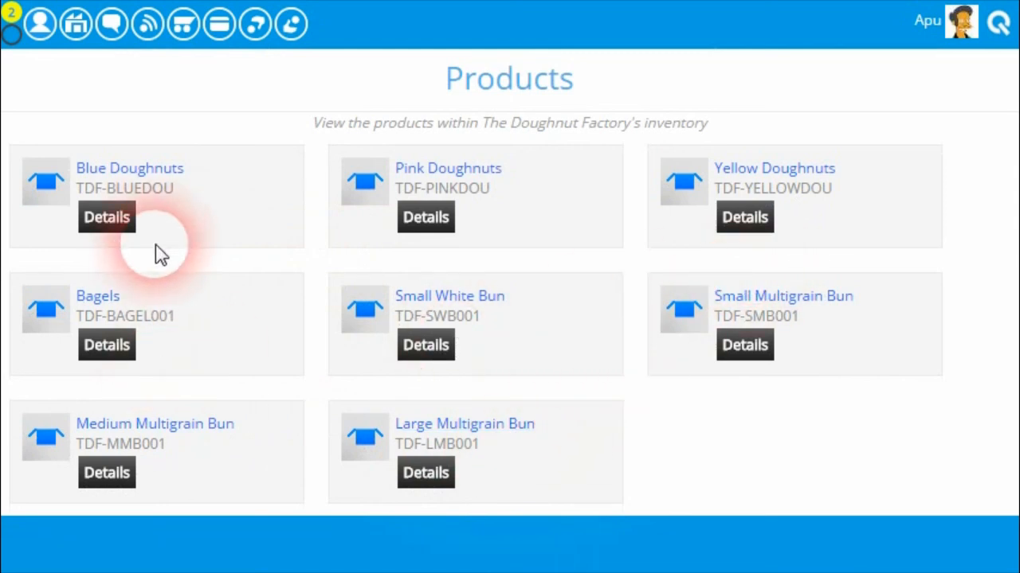
# Step: Open the details of the Small White Bun product and look through its fields
pyautogui.click(430, 346)
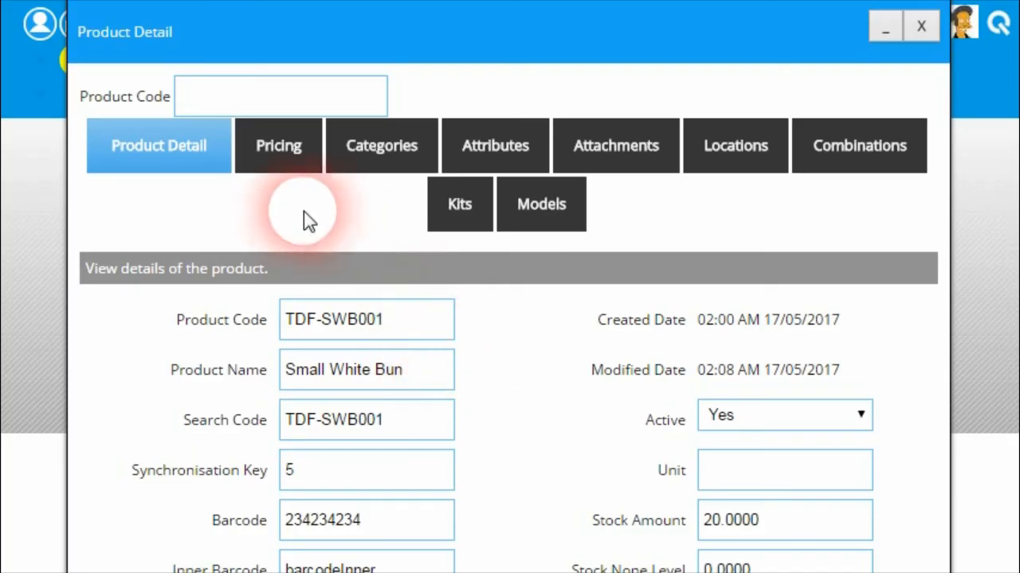
pyautogui.scroll(-5, 301, 227)
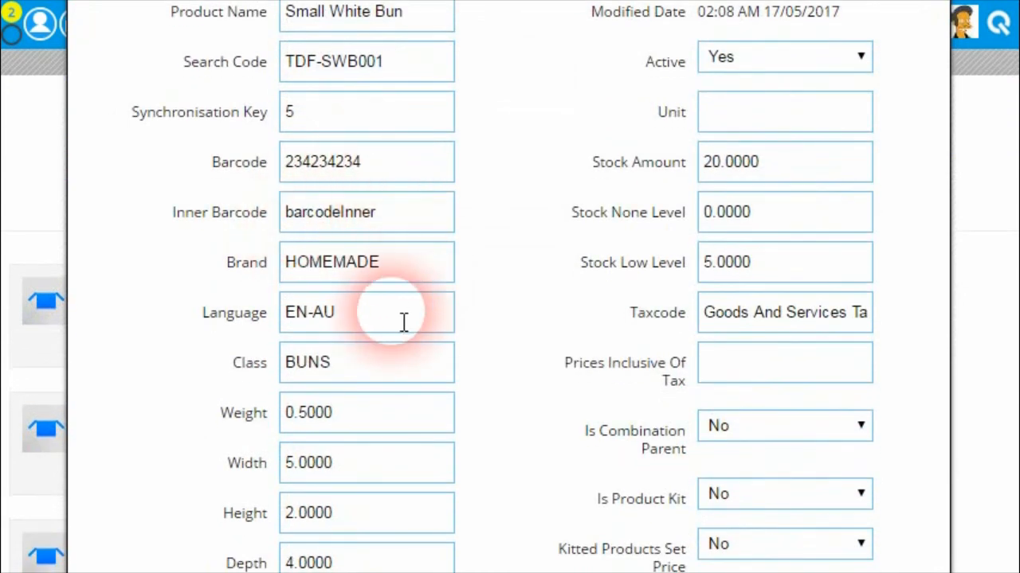
pyautogui.scroll(-3, 403, 320)
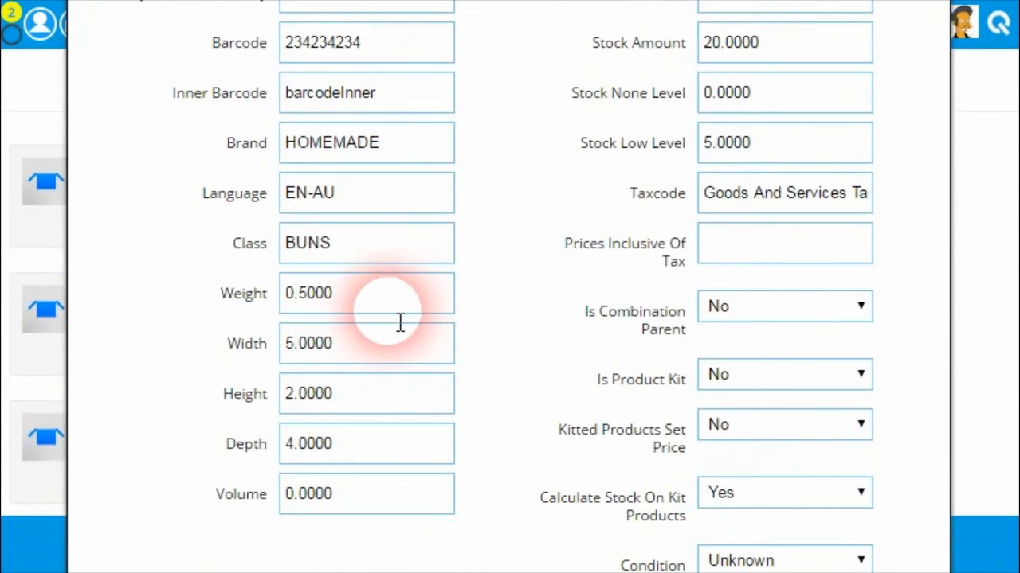
pyautogui.scroll(9, 391, 325)
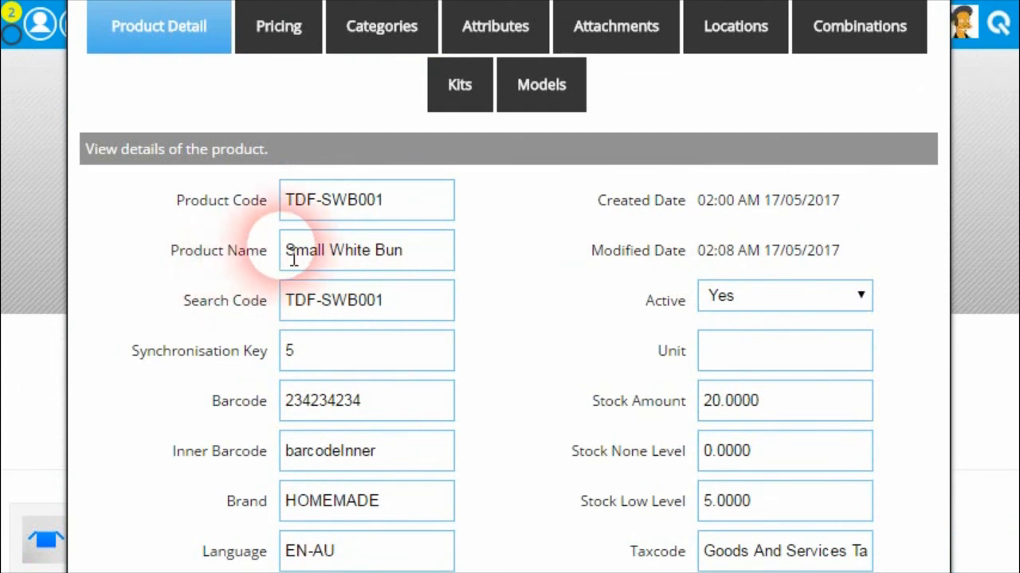
# Step: Highlight the bun's product code, then examine its name, search code, barcode, brand and dimension fields
pyautogui.moveTo(399, 217); pyautogui.dragTo(285, 214)
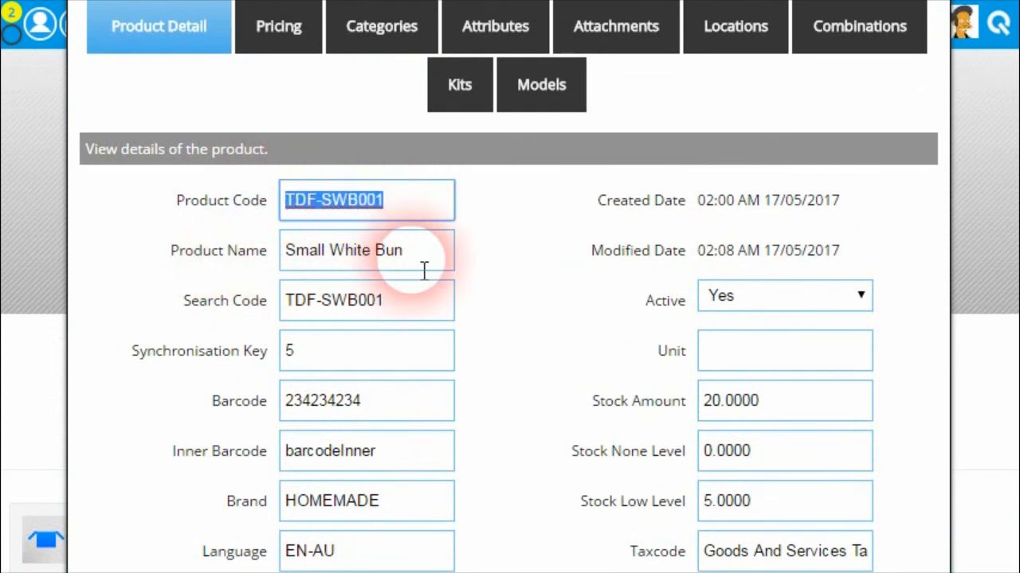
pyautogui.click(423, 269)
pyautogui.click(415, 313)
pyautogui.scroll(-3, 406, 326)
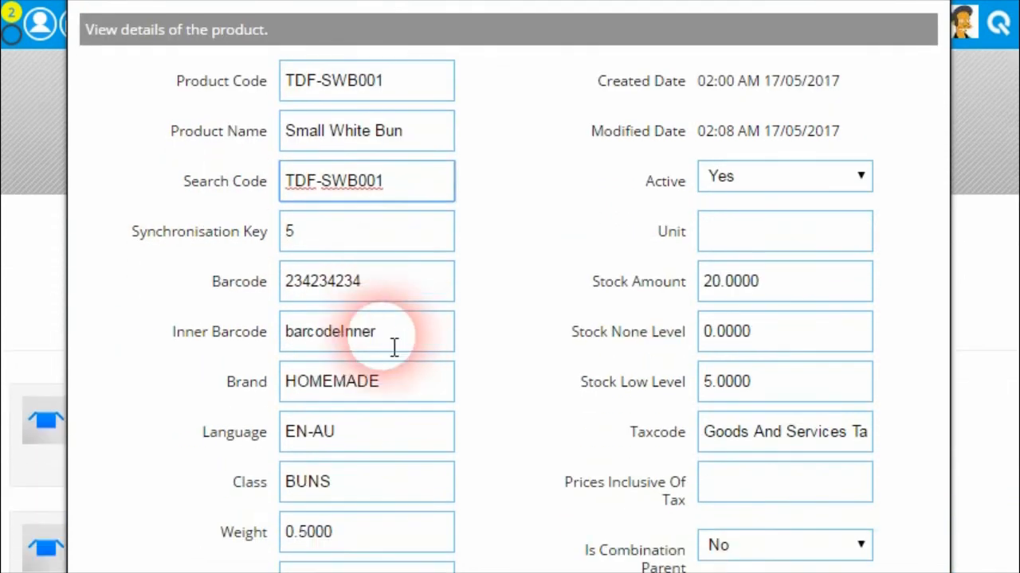
pyautogui.scroll(-3, 390, 334)
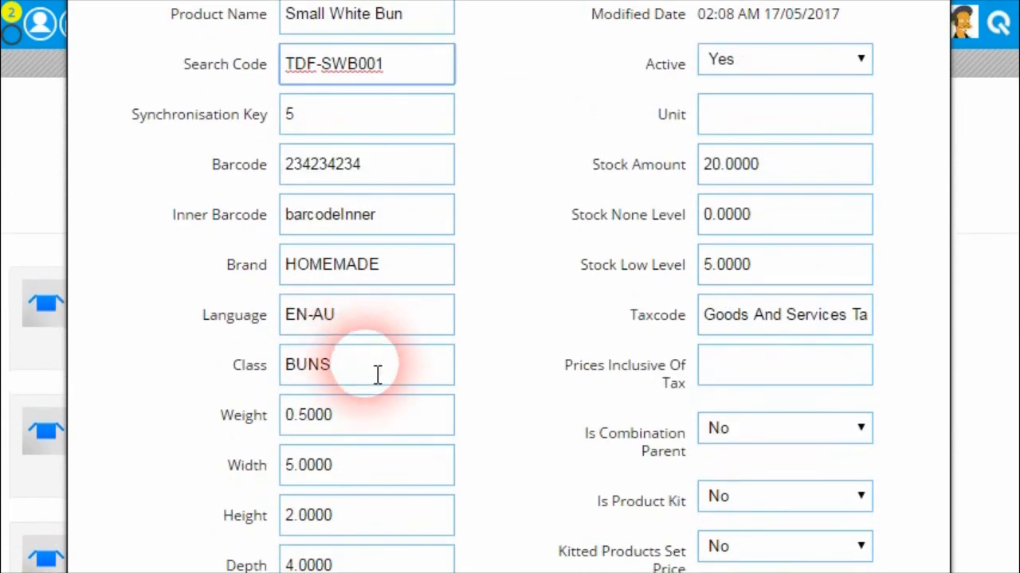
pyautogui.scroll(-3, 370, 355)
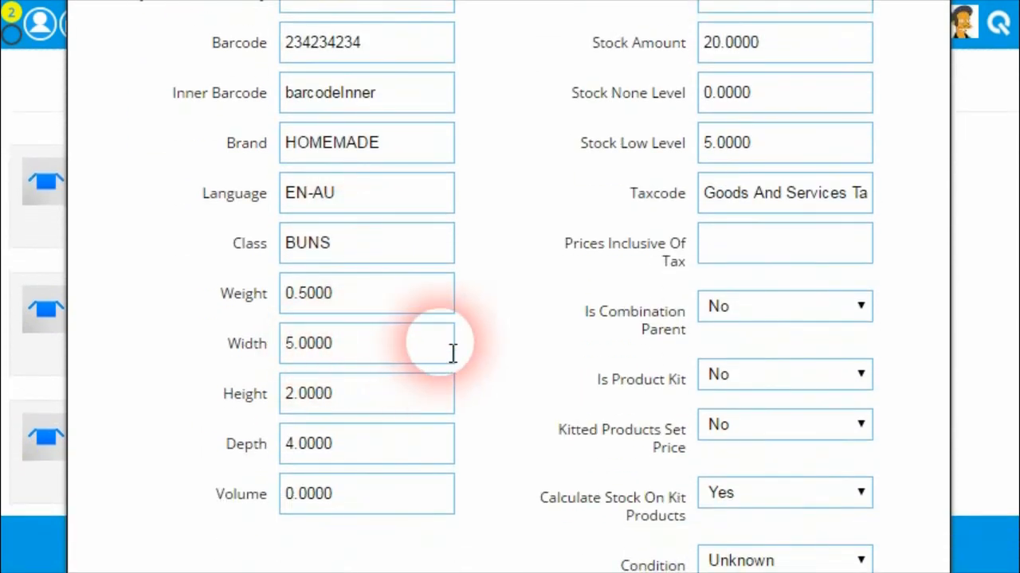
# Step: Check the bun's taxcode, stock amount and description fields, then close the product details
pyautogui.click(767, 196)
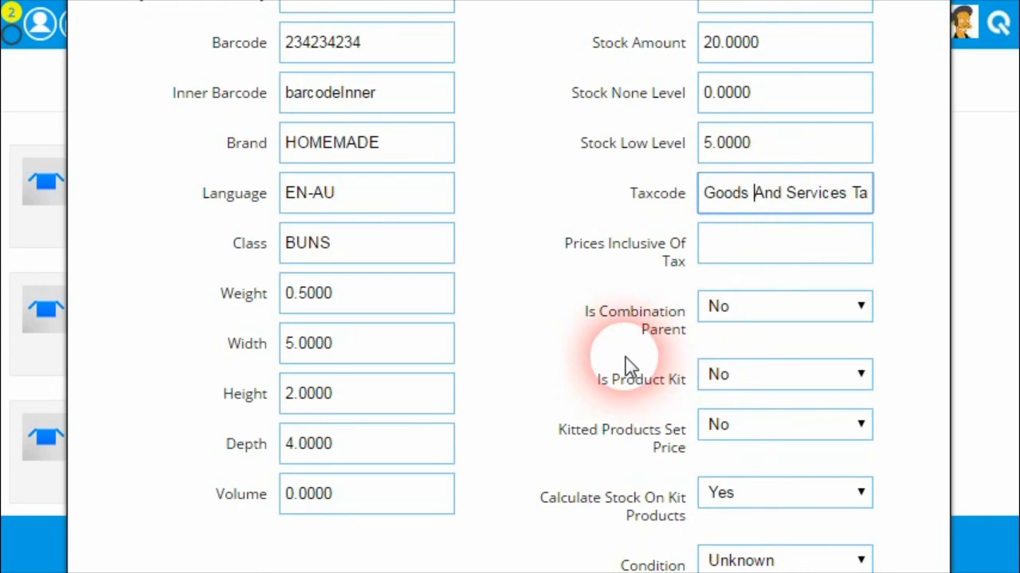
pyautogui.scroll(3, 617, 359)
pyautogui.click(734, 163)
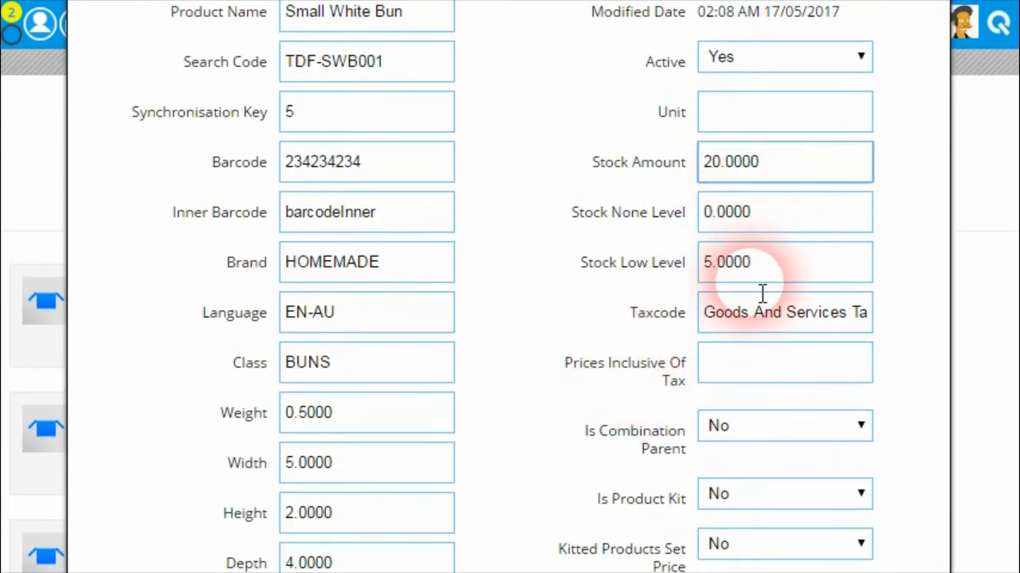
pyautogui.scroll(3, 762, 293)
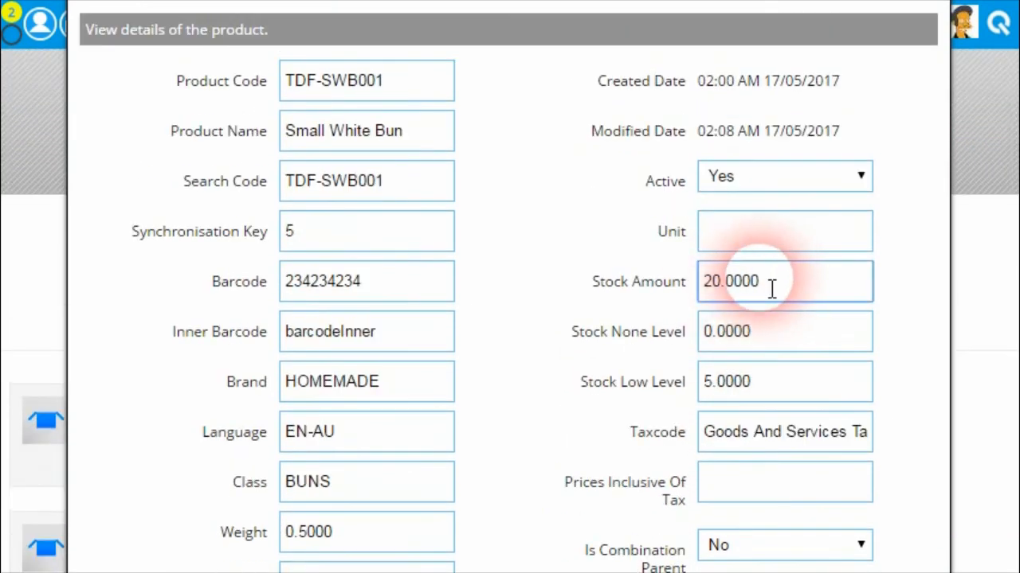
pyautogui.scroll(-12, 701, 398)
pyautogui.scroll(-10, 789, 438)
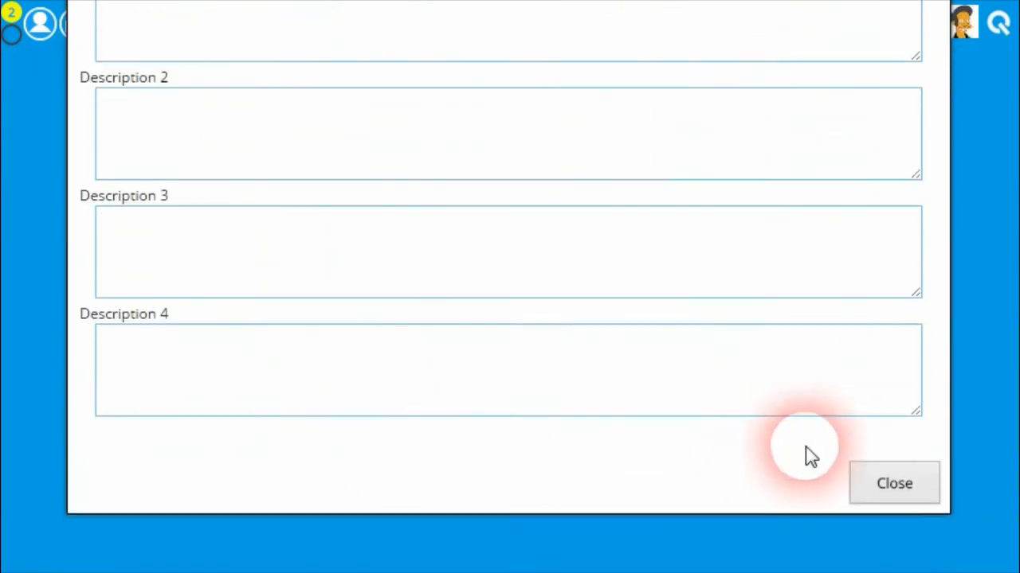
pyautogui.click(895, 482)
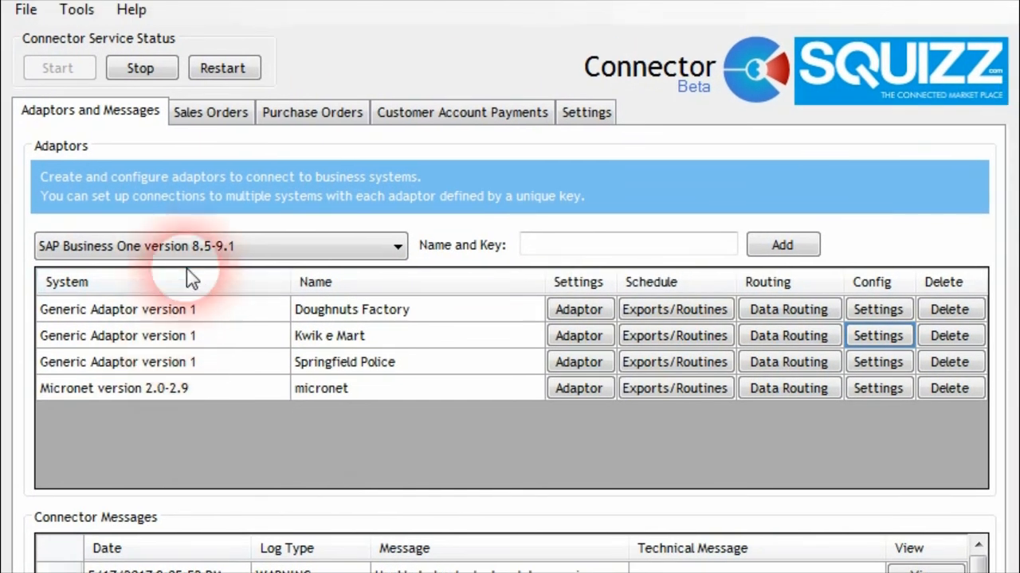
# Step: Switch to the SQUIZZ.com Connector and open the JSON/XML Query Browser
pyautogui.click(77, 11)
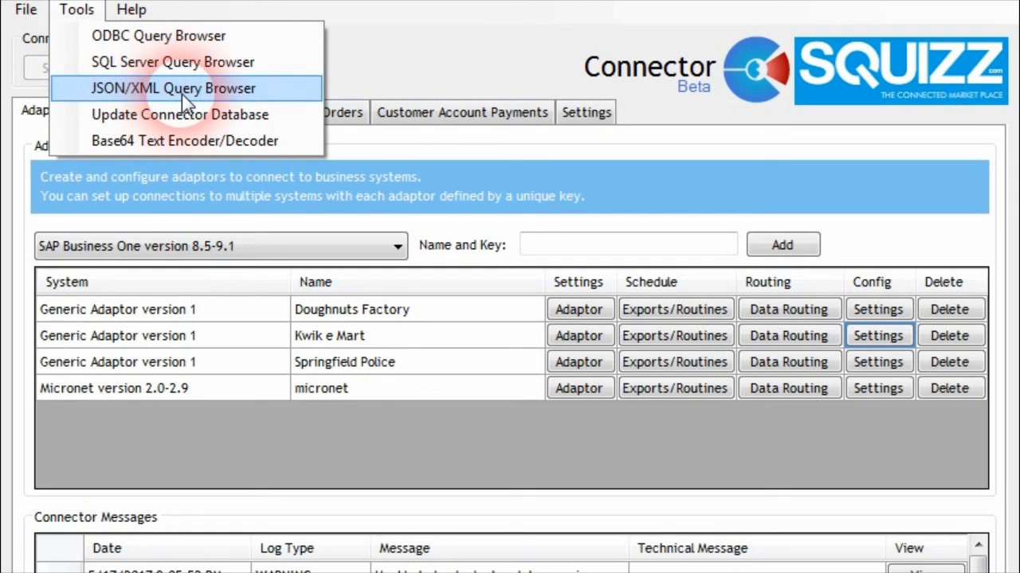
pyautogui.click(80, 10)
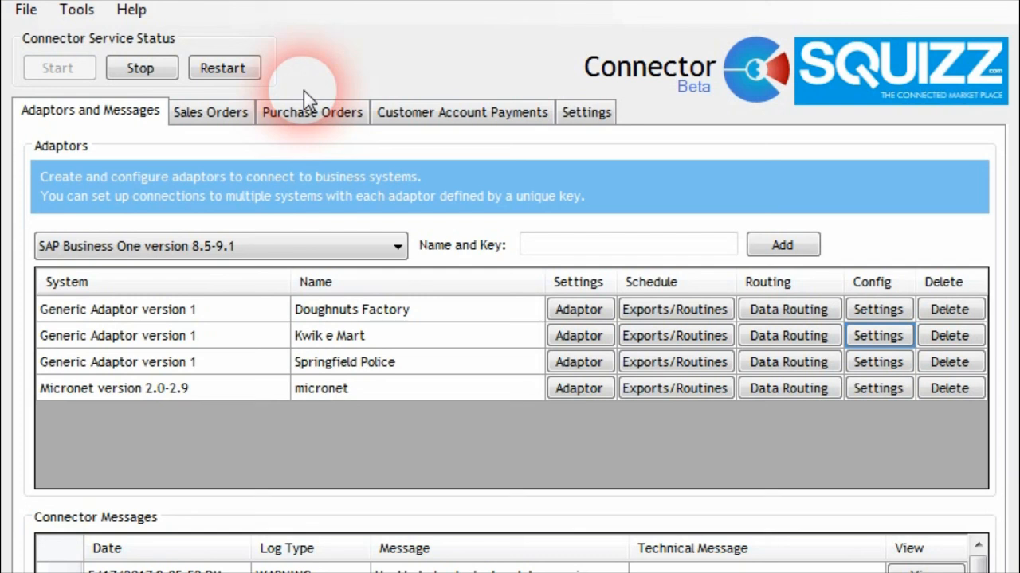
pyautogui.click(76, 10)
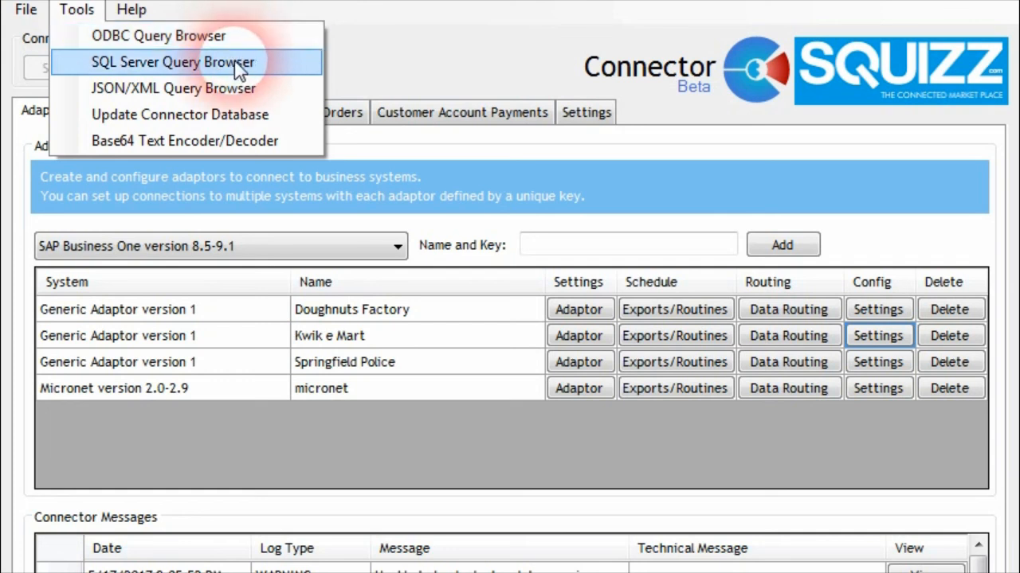
pyautogui.click(176, 91)
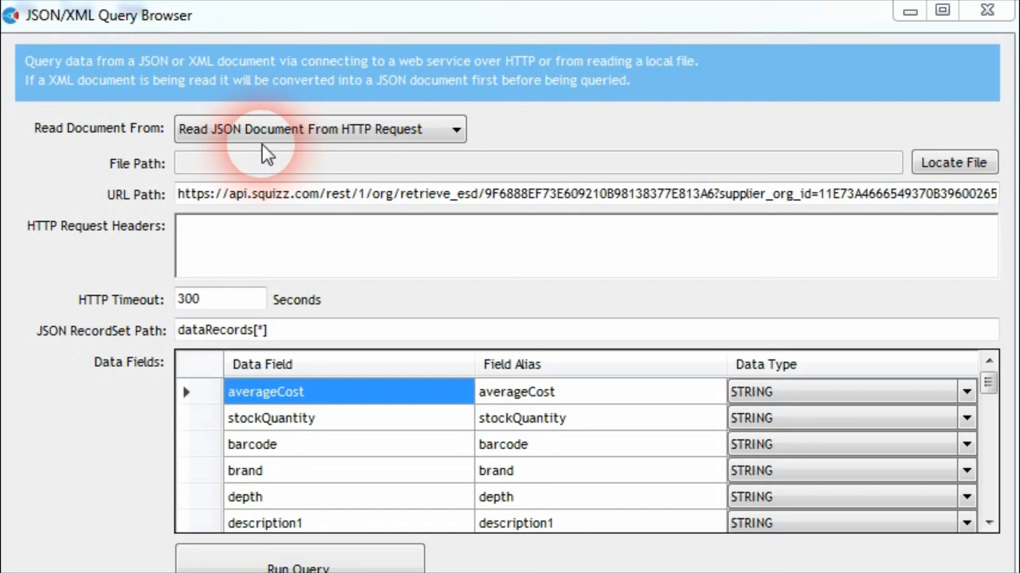
# Step: Review the document source options, keeping Read JSON Document From HTTP Request, and examine the retrieve_esd request URL
pyautogui.click(436, 134)
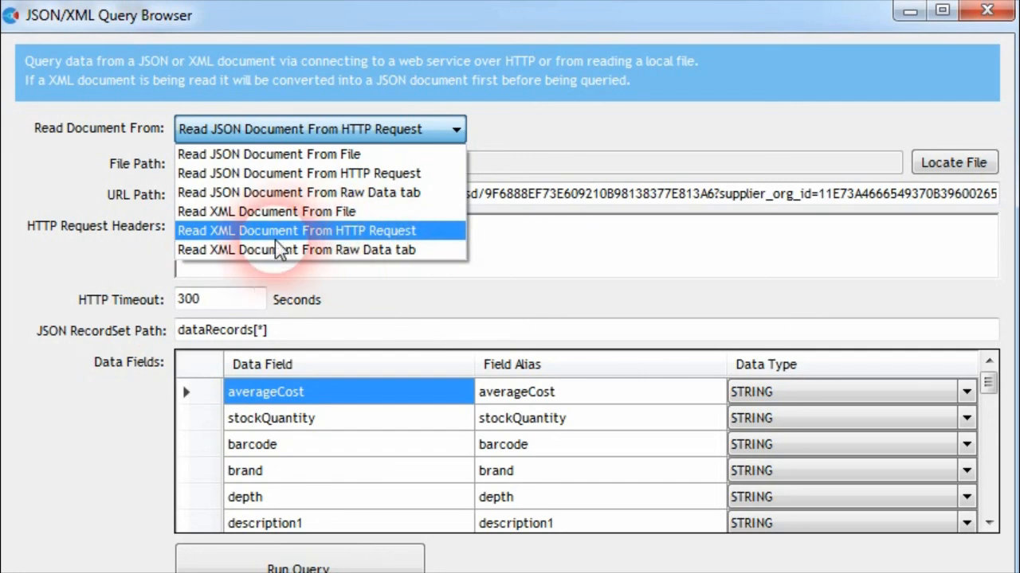
pyautogui.click(561, 73)
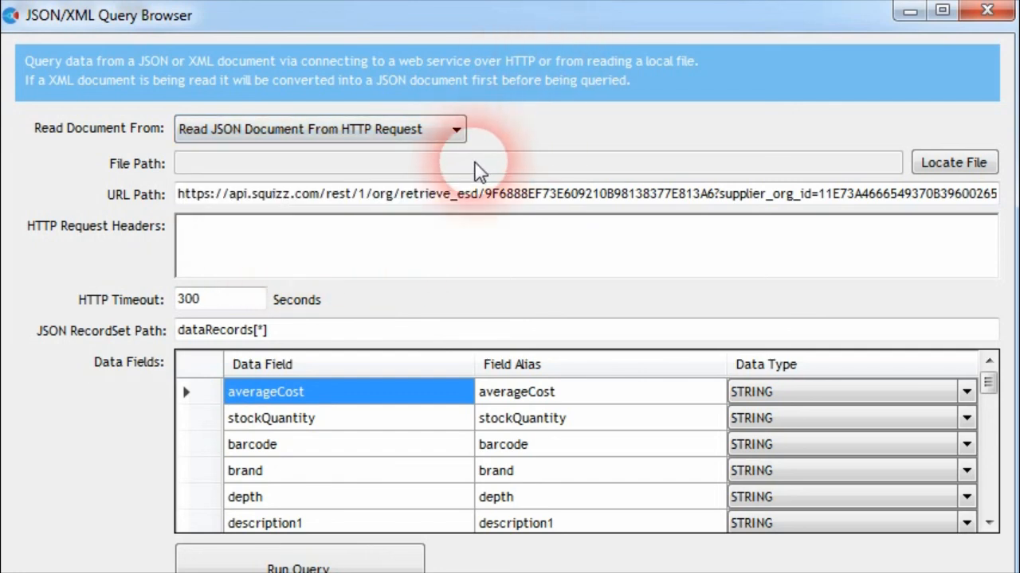
pyautogui.click(323, 194)
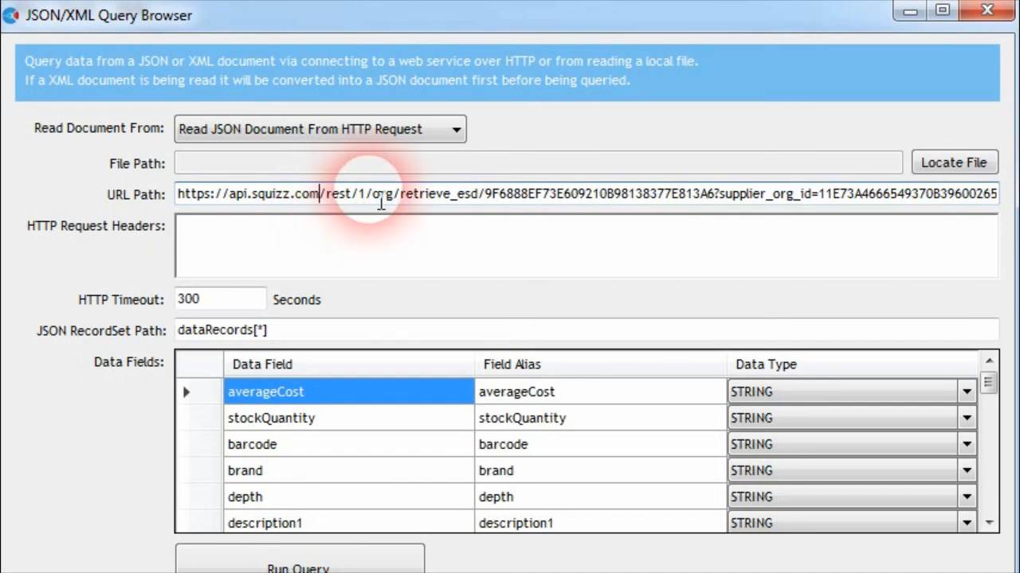
pyautogui.click(450, 196)
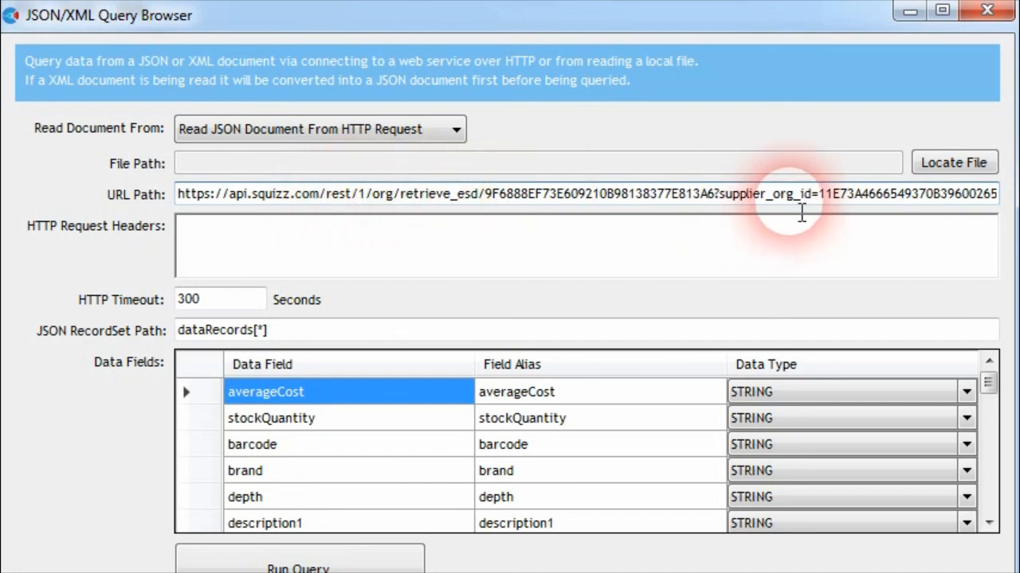
# Step: Highlight the supplier_org_id parameter's value in the request URL to examine which organisation the data is retrieved from
pyautogui.moveTo(818, 193); pyautogui.dragTo(999, 205)
pyautogui.click(882, 203)
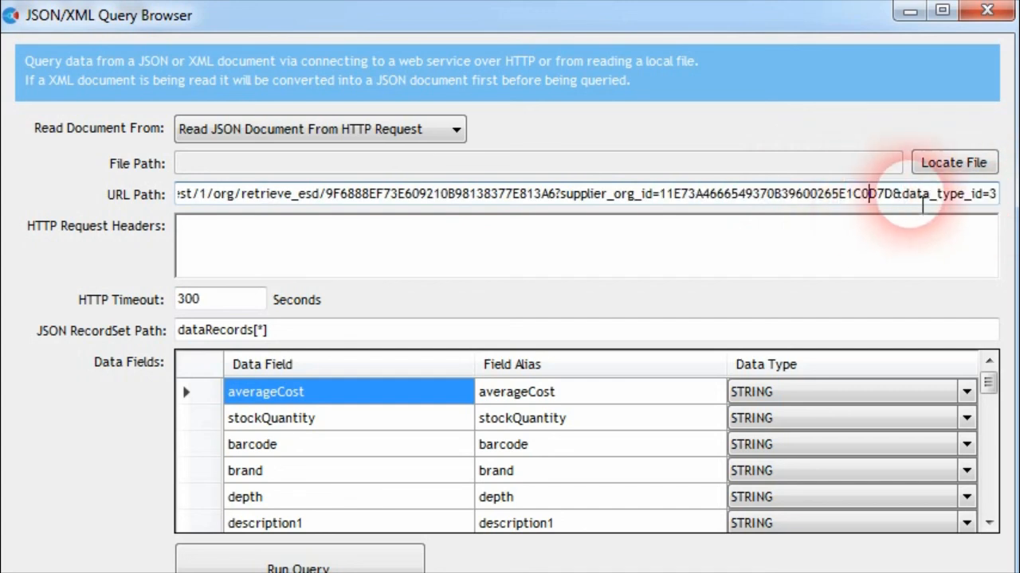
pyautogui.moveTo(902, 204); pyautogui.dragTo(660, 206)
pyautogui.click(699, 207)
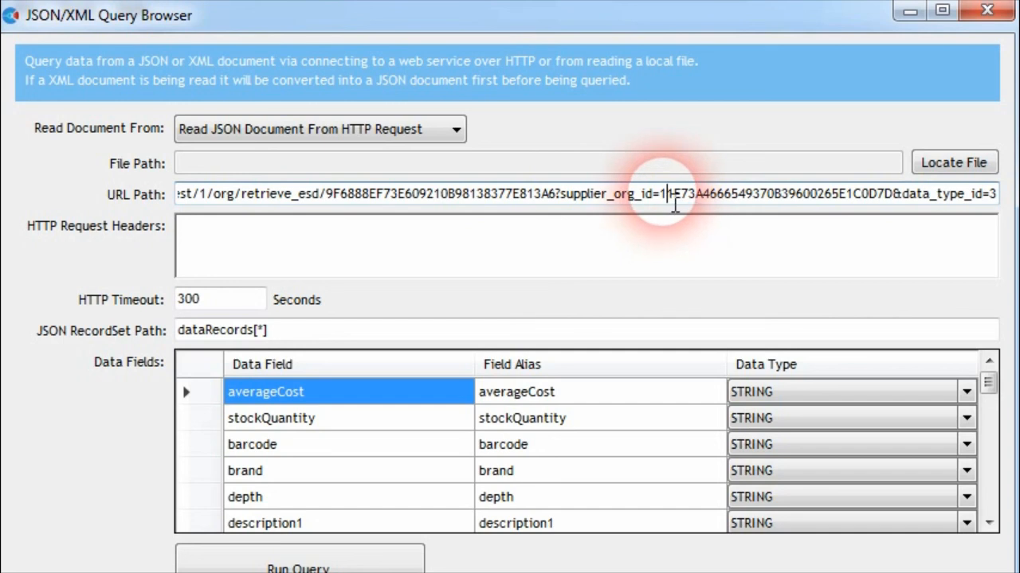
pyautogui.moveTo(667, 198); pyautogui.dragTo(994, 209)
pyautogui.click(986, 209)
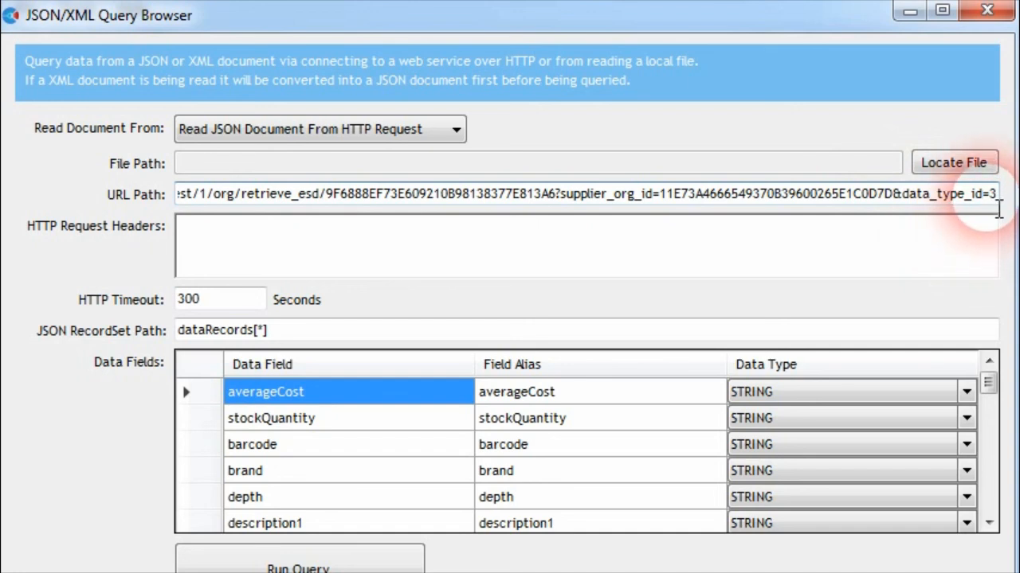
# Step: Highlight the data_type_id value at the end of the request URL to examine the requested data type
pyautogui.moveTo(987, 197); pyautogui.dragTo(996, 197)
pyautogui.click(972, 201)
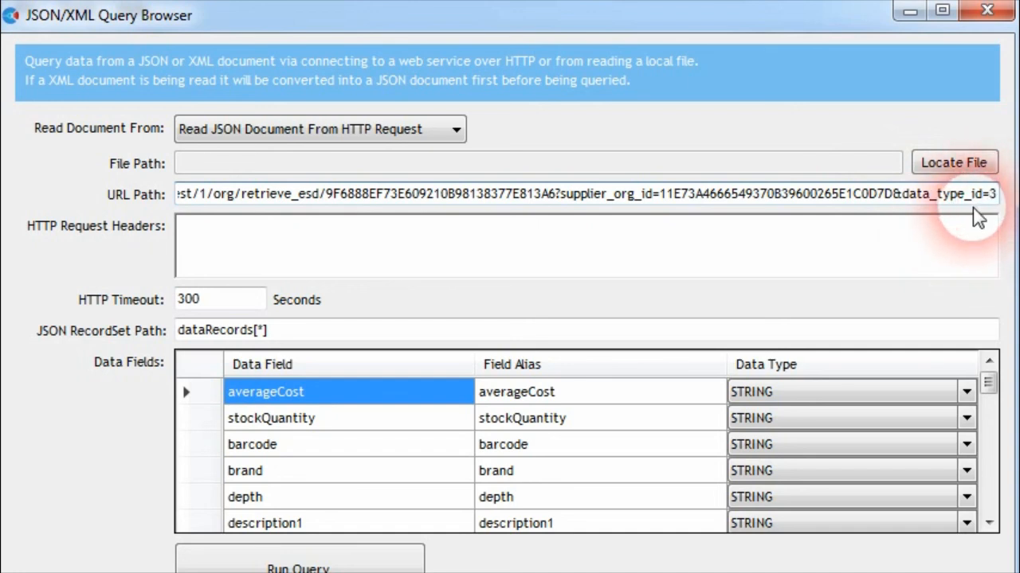
pyautogui.click(967, 200)
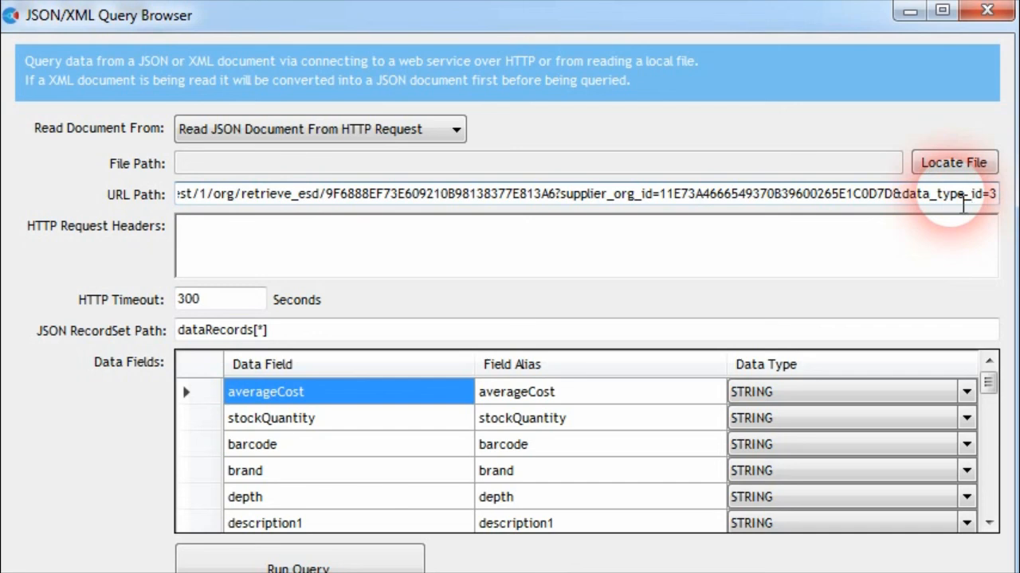
# Step: Highlight the session ID that follows retrieve_esd in the request URL and examine its place in the address
pyautogui.moveTo(326, 198); pyautogui.dragTo(563, 208)
pyautogui.click(565, 204)
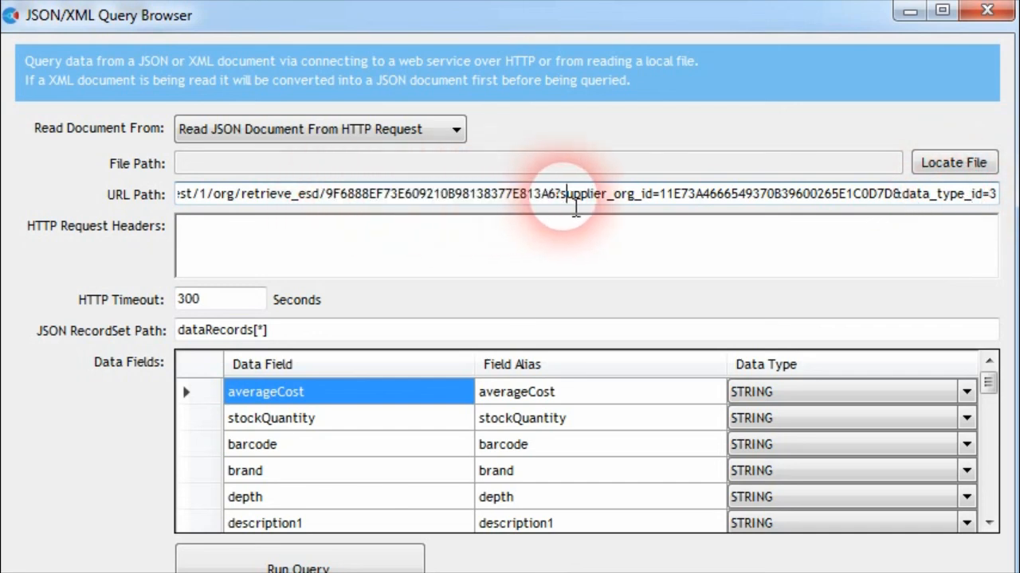
pyautogui.click(566, 206)
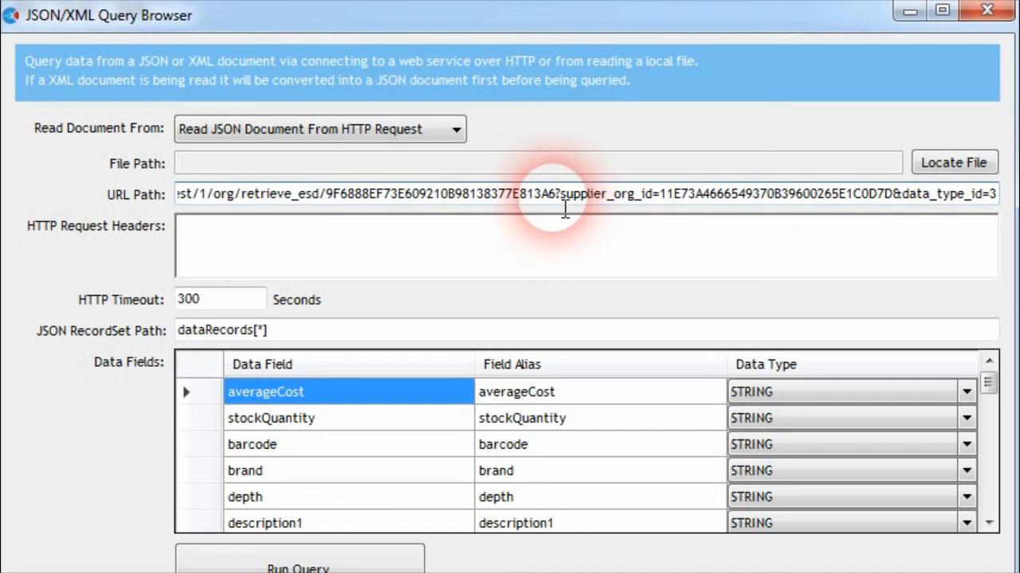
pyautogui.moveTo(558, 203); pyautogui.dragTo(339, 208)
pyautogui.click(375, 206)
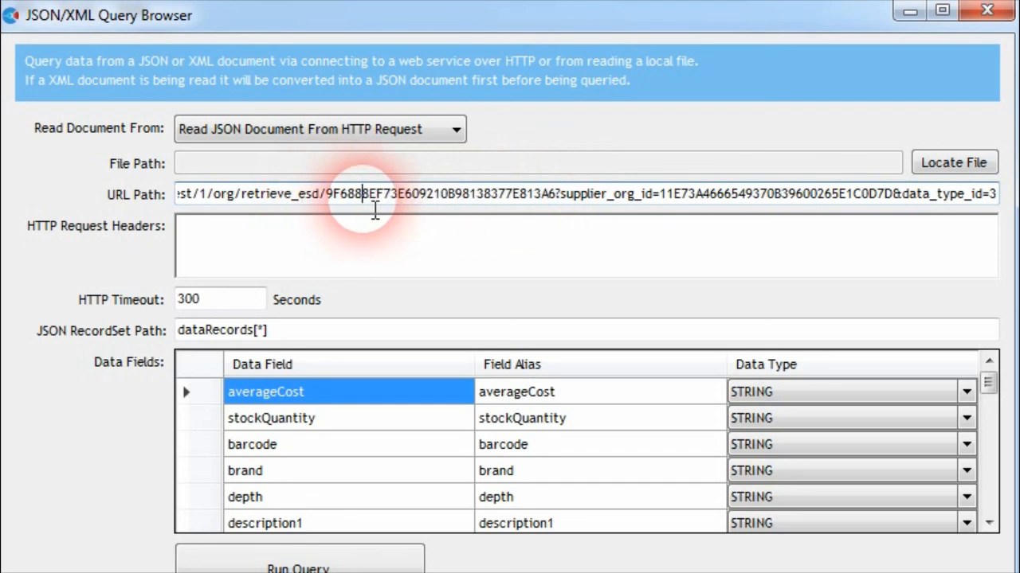
pyautogui.click(351, 205)
pyautogui.click(350, 205)
pyautogui.click(348, 205)
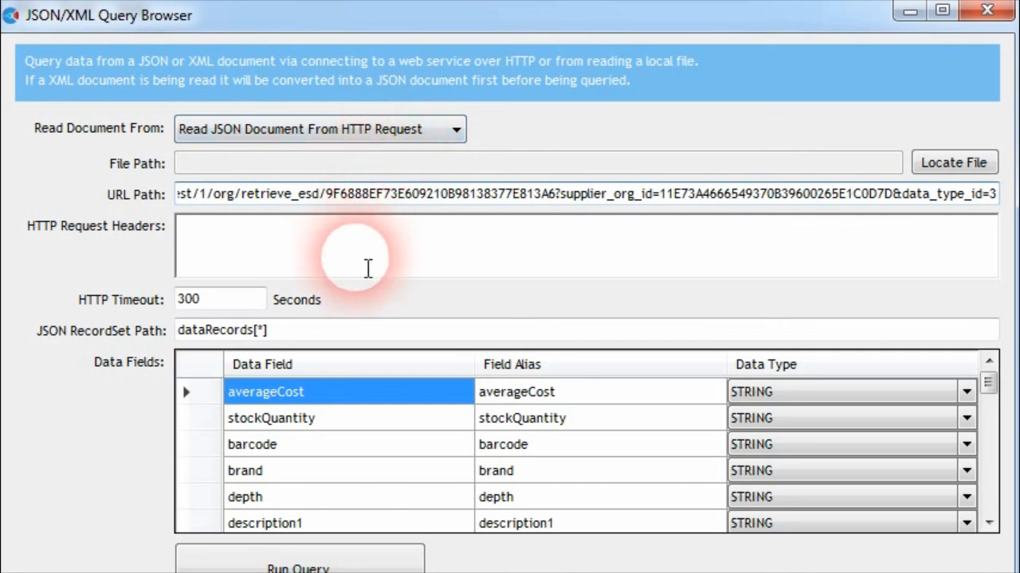
# Step: Check the HTTP request headers, the HTTP timeout and the dataRecords[*] JSON recordset path
pyautogui.click(296, 230)
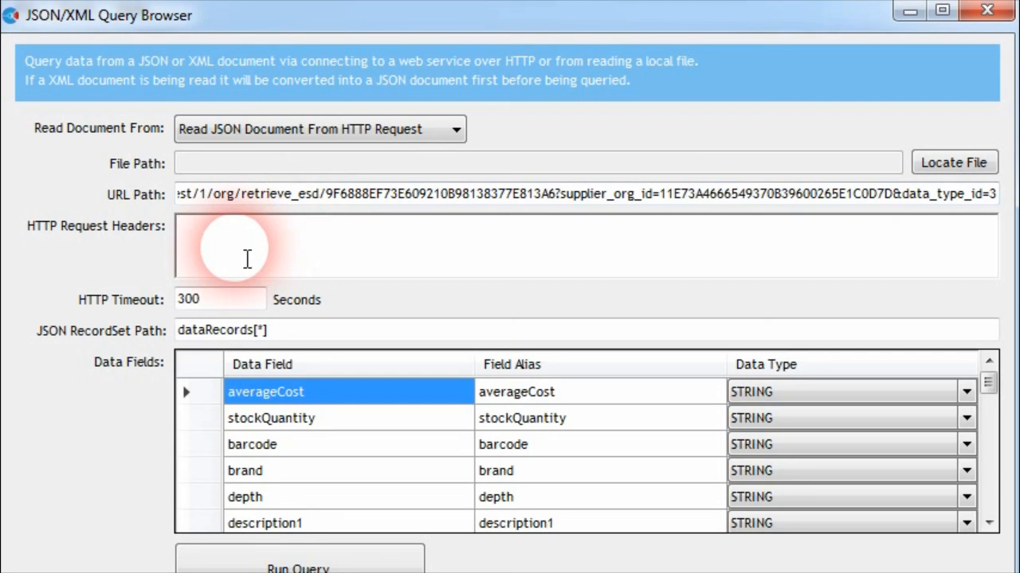
pyautogui.click(247, 306)
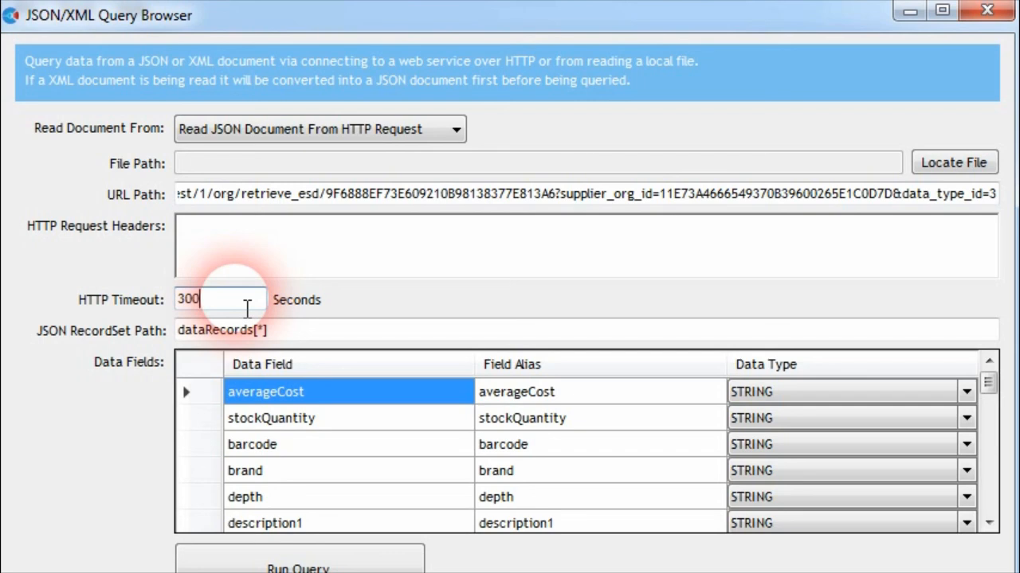
pyautogui.click(296, 331)
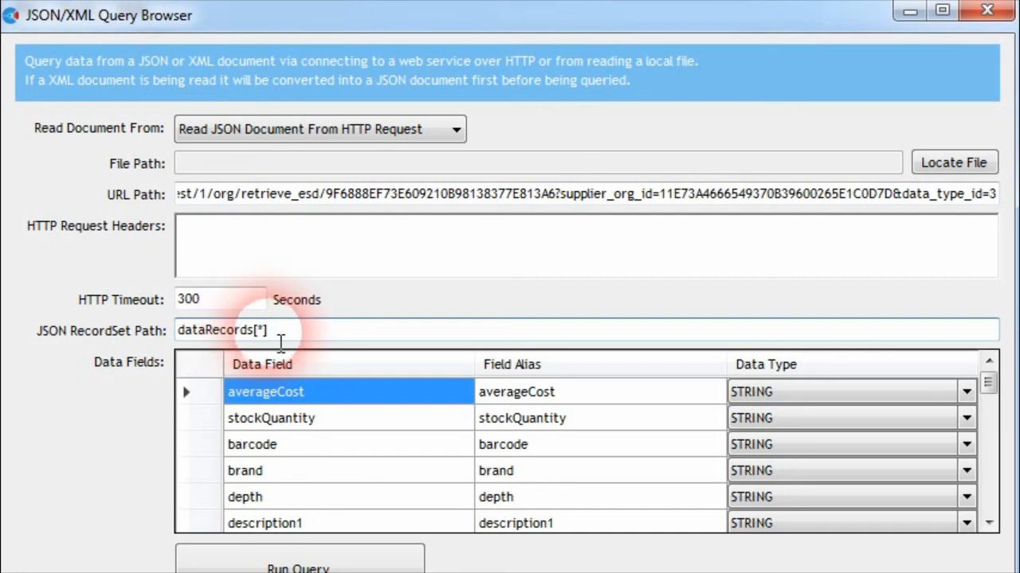
pyautogui.doubleClick(262, 333)
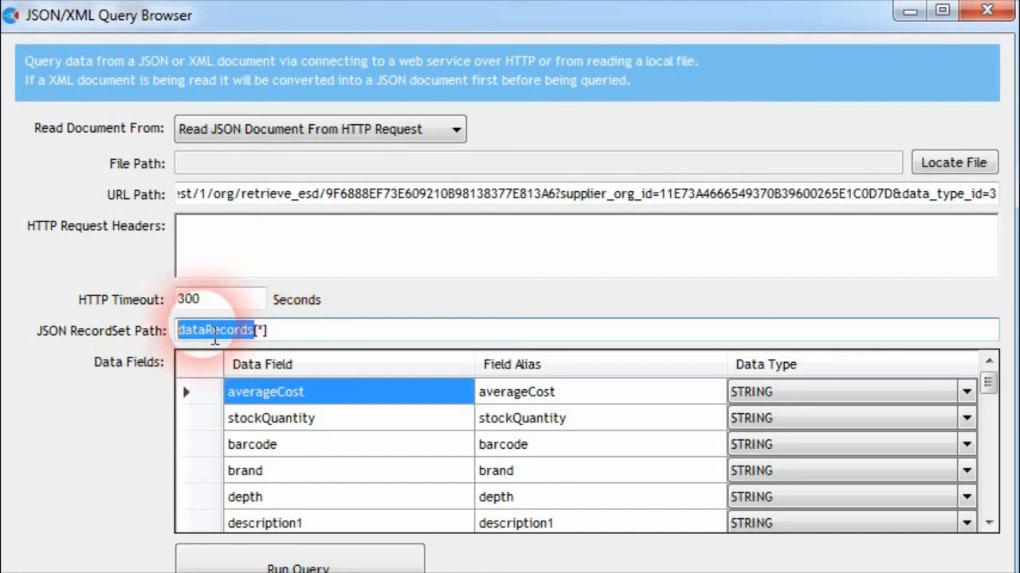
pyautogui.click(319, 338)
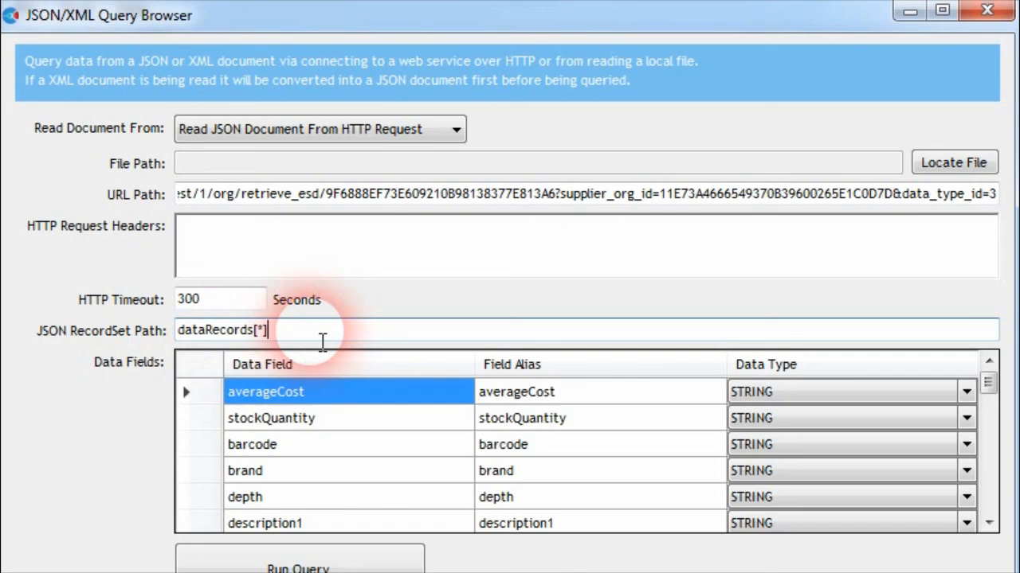
# Step: Look through the query's data fields, from averageCost and stockQuantity past the description, height and barcodeInner fields
pyautogui.click(321, 420)
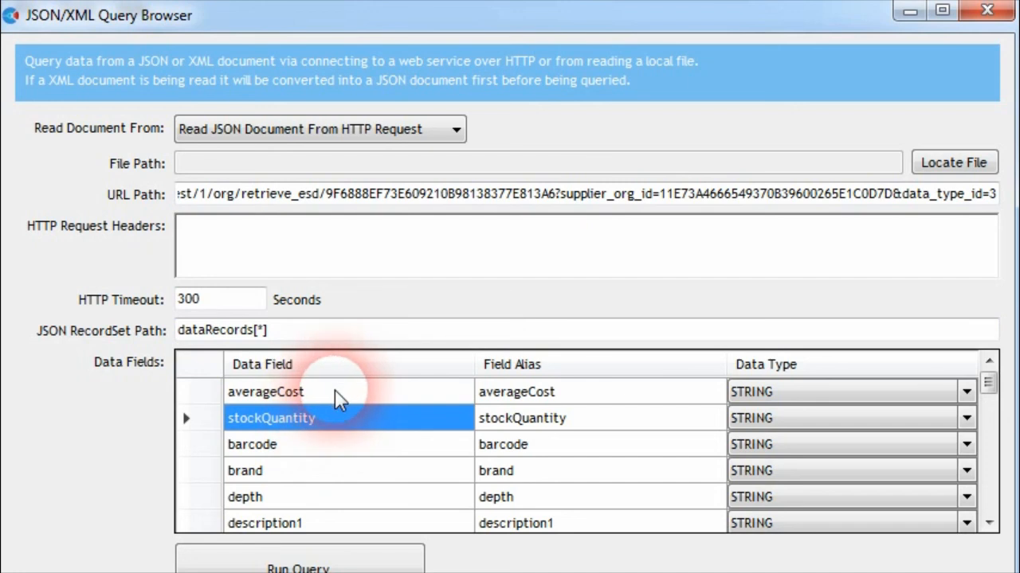
pyautogui.scroll(-2, 338, 401)
pyautogui.click(334, 422)
pyautogui.click(303, 450)
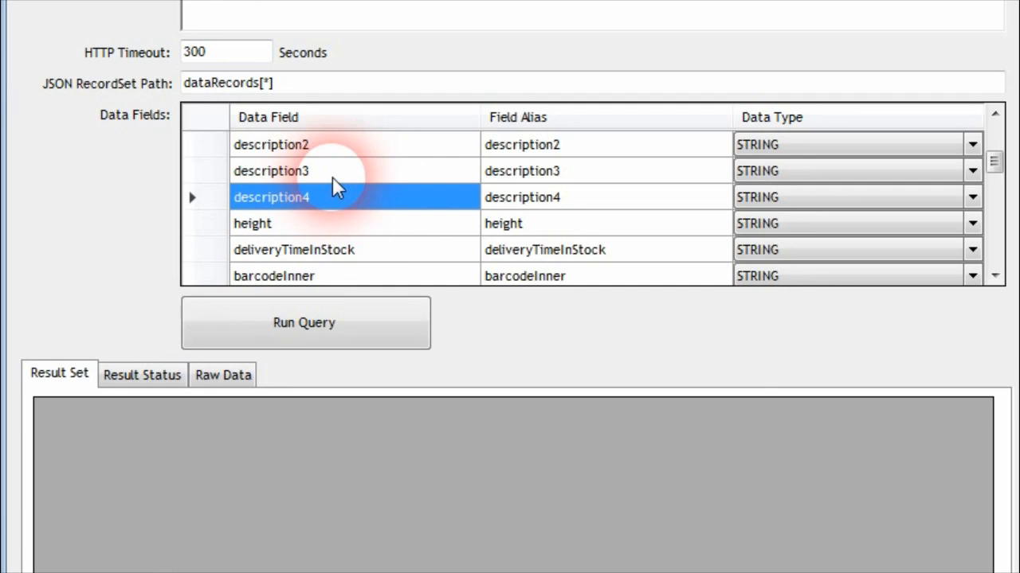
pyautogui.click(332, 177)
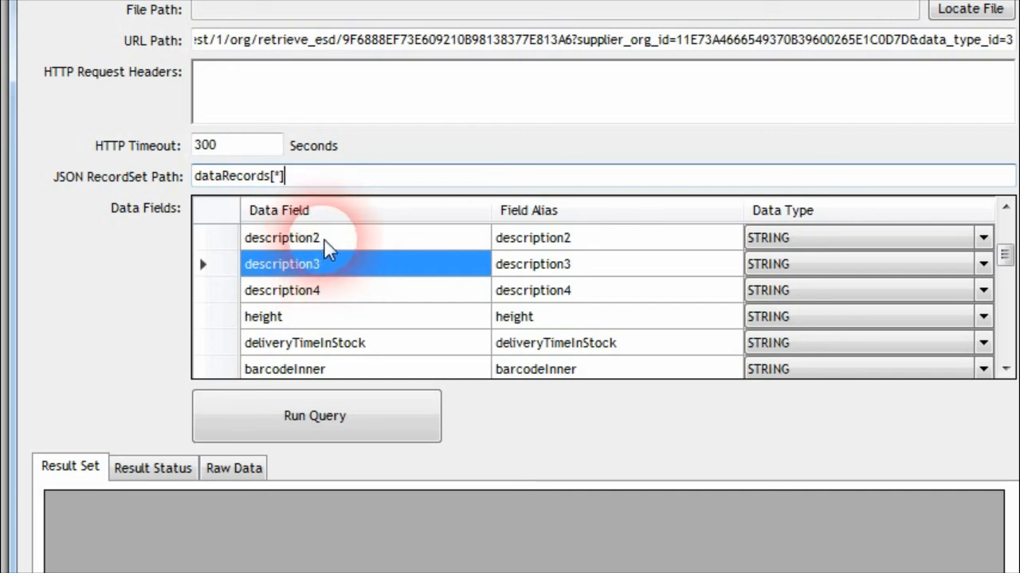
pyautogui.click(311, 316)
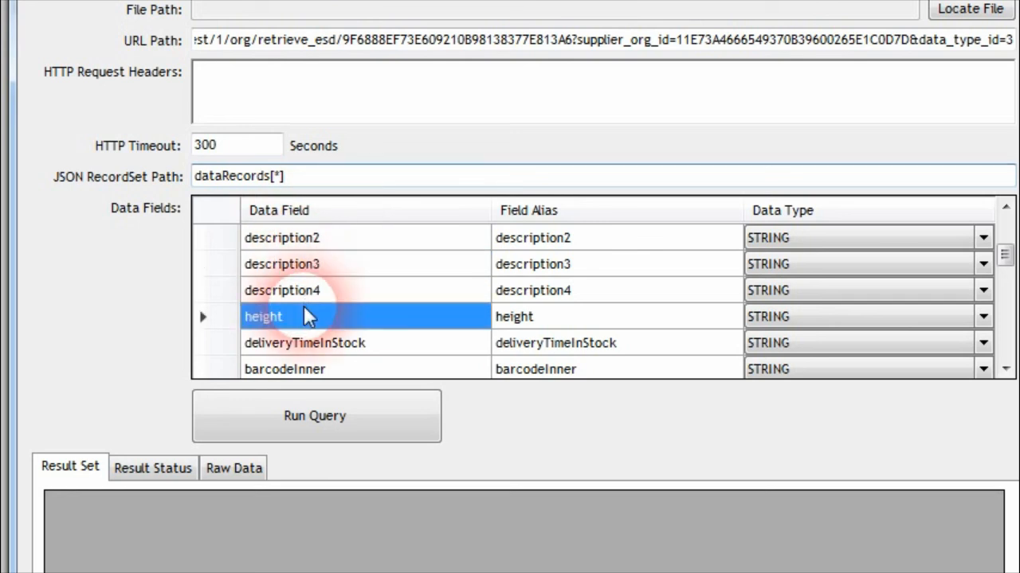
pyautogui.scroll(-3, 299, 302)
pyautogui.click(296, 319)
pyautogui.scroll(5, 311, 291)
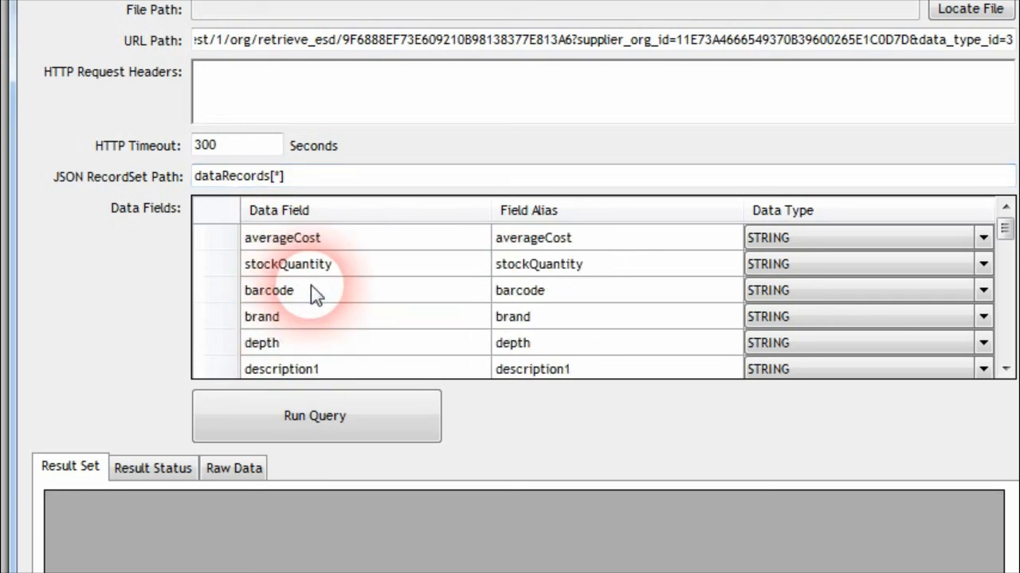
# Step: Run the query and examine the stockQuantity values of the first product records in the result set
pyautogui.click(291, 420)
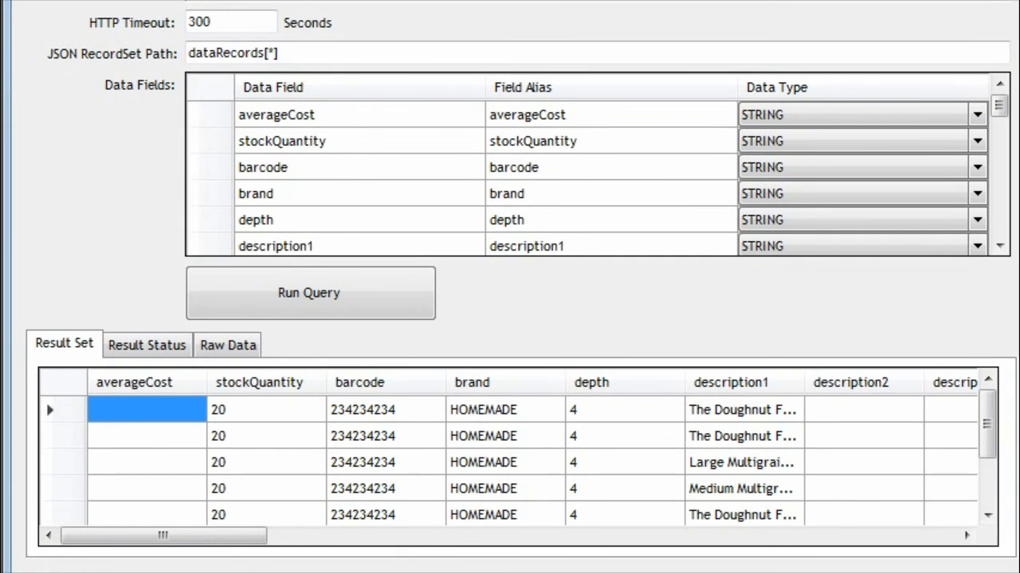
pyautogui.click(267, 460)
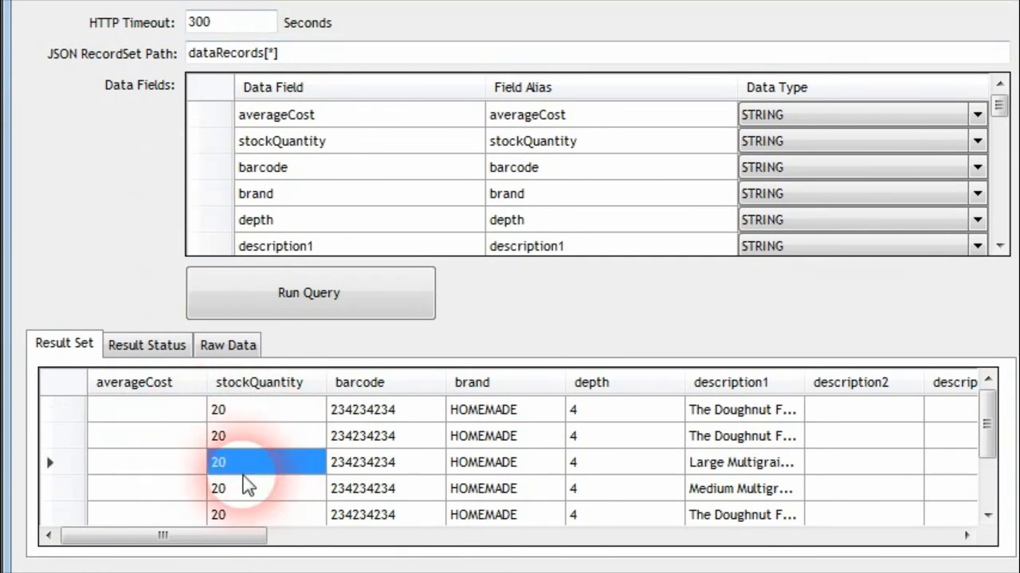
pyautogui.moveTo(190, 536)
pyautogui.mouseDown()
pyautogui.moveTo(220, 541)
pyautogui.moveTo(195, 539)
pyautogui.mouseUp()
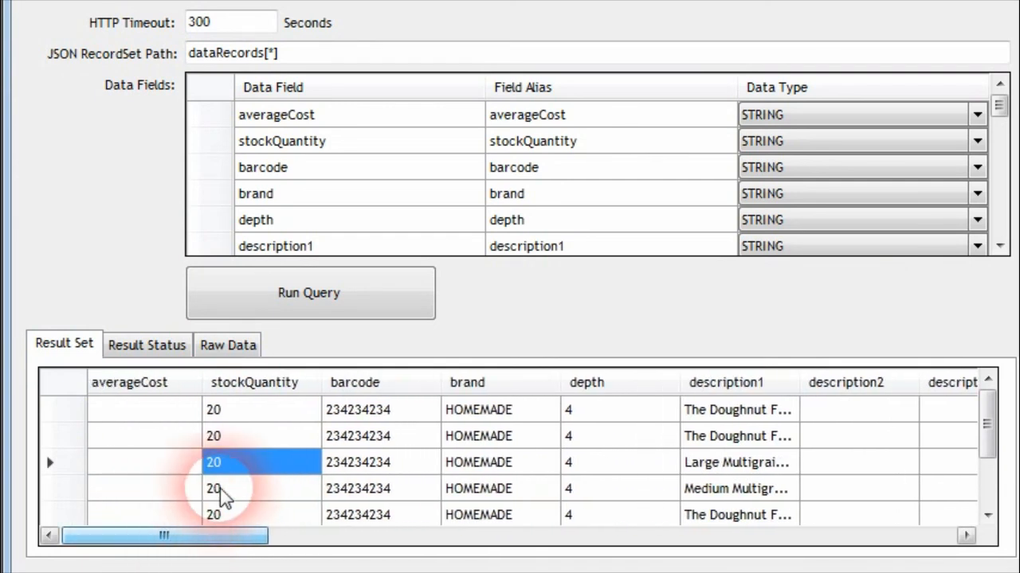
pyautogui.click(247, 413)
pyautogui.click(244, 437)
pyautogui.click(244, 461)
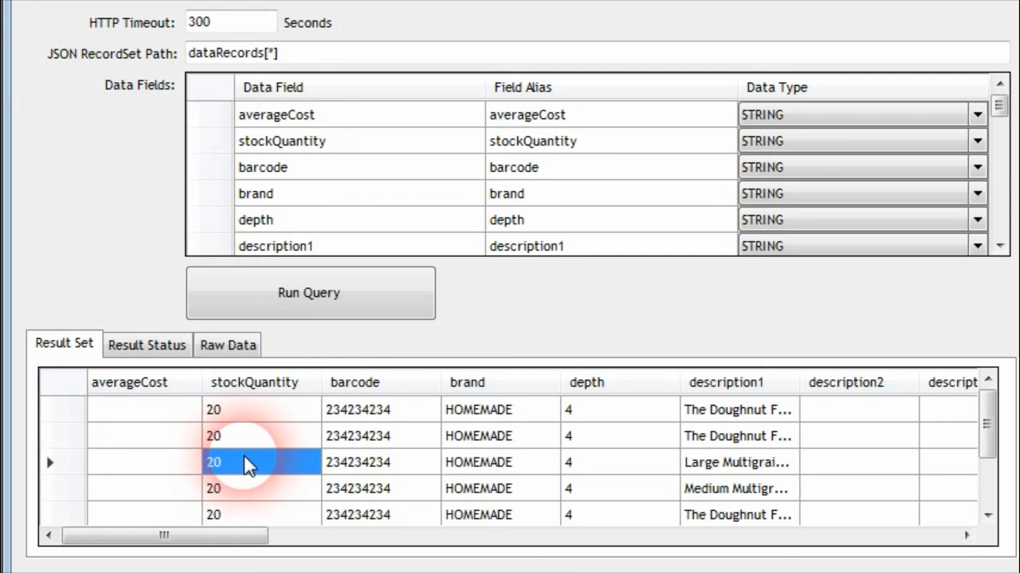
# Step: Widen the description1 column in the result set and check the bagels record's description
pyautogui.moveTo(228, 546); pyautogui.dragTo(239, 546)
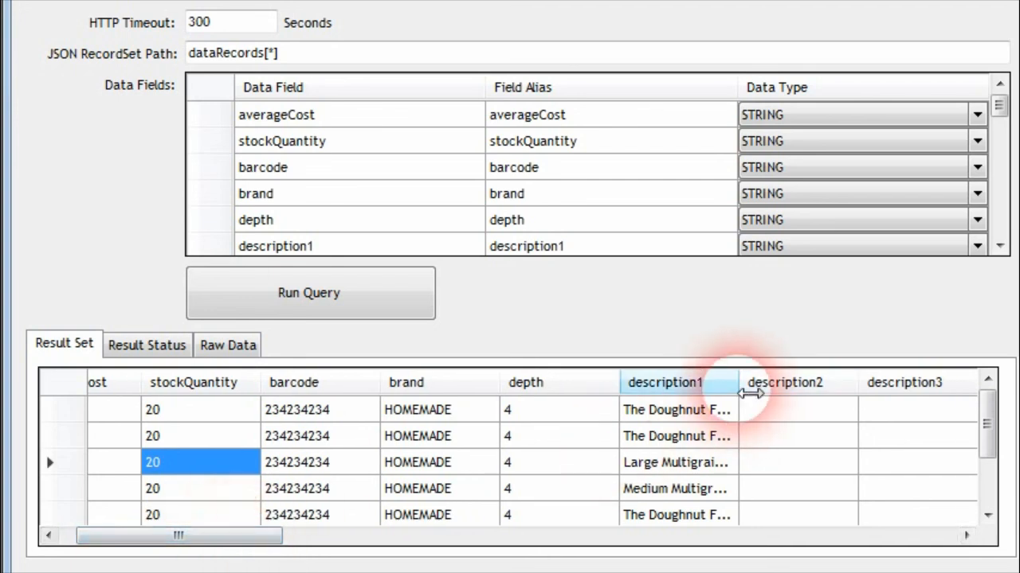
pyautogui.moveTo(749, 392); pyautogui.dragTo(933, 383)
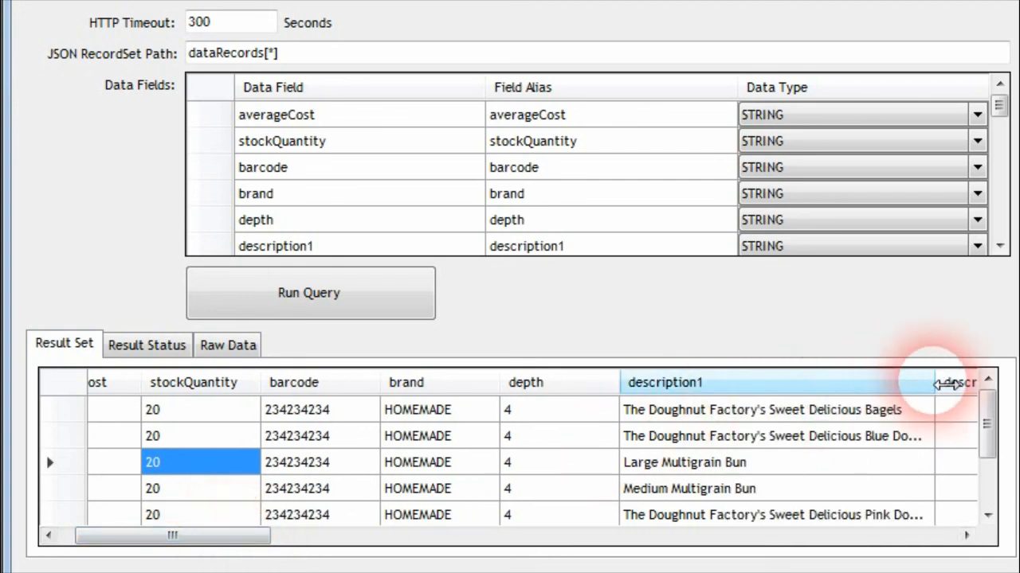
pyautogui.click(753, 410)
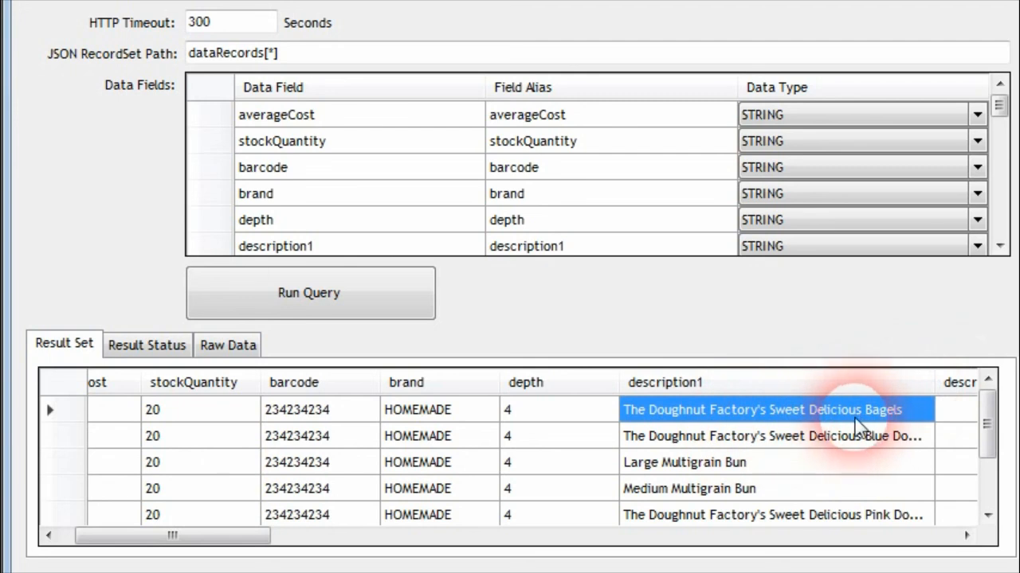
# Step: Widen the name column in the result set and check the names of the first three products
pyautogui.moveTo(218, 546); pyautogui.dragTo(693, 548)
pyautogui.click(335, 413)
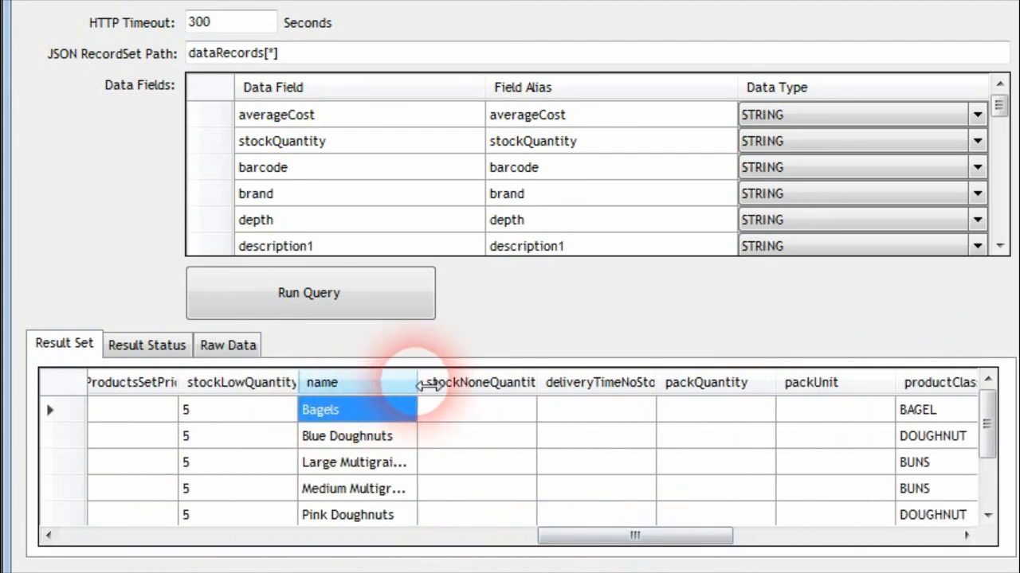
pyautogui.moveTo(418, 384); pyautogui.dragTo(526, 383)
pyautogui.click(390, 436)
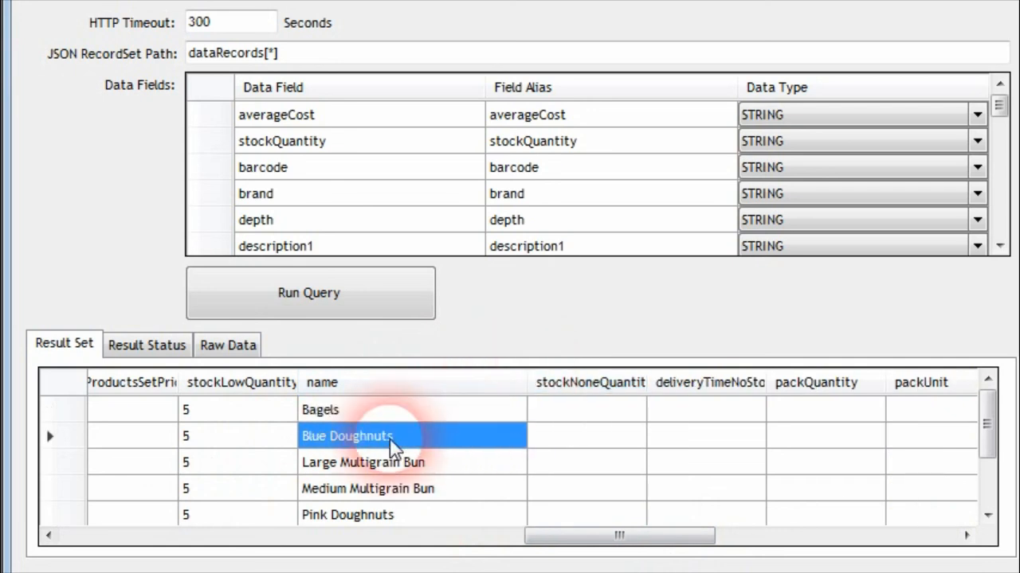
pyautogui.click(345, 410)
pyautogui.click(392, 438)
pyautogui.click(422, 464)
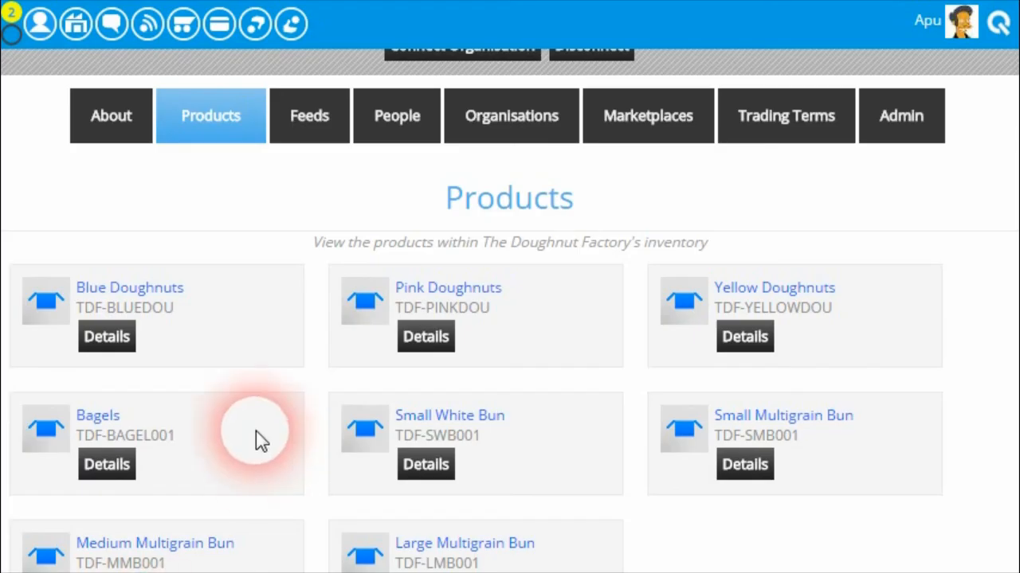
# Step: Compare the query results with The Doughnut Factory's Products page in the browser, then return to the result set's first columns
pyautogui.scroll(4, 289, 249)
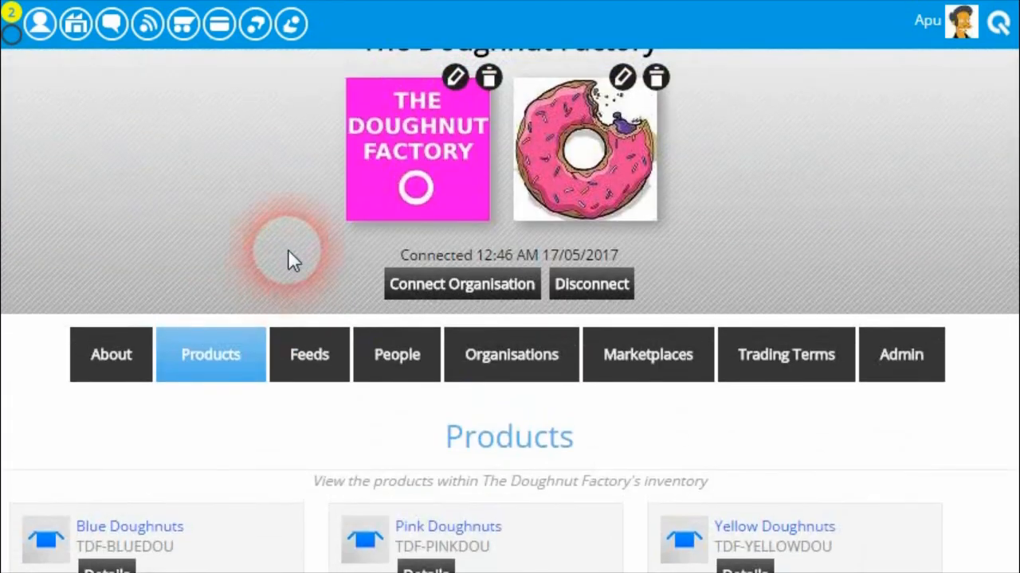
pyautogui.scroll(-4, 279, 364)
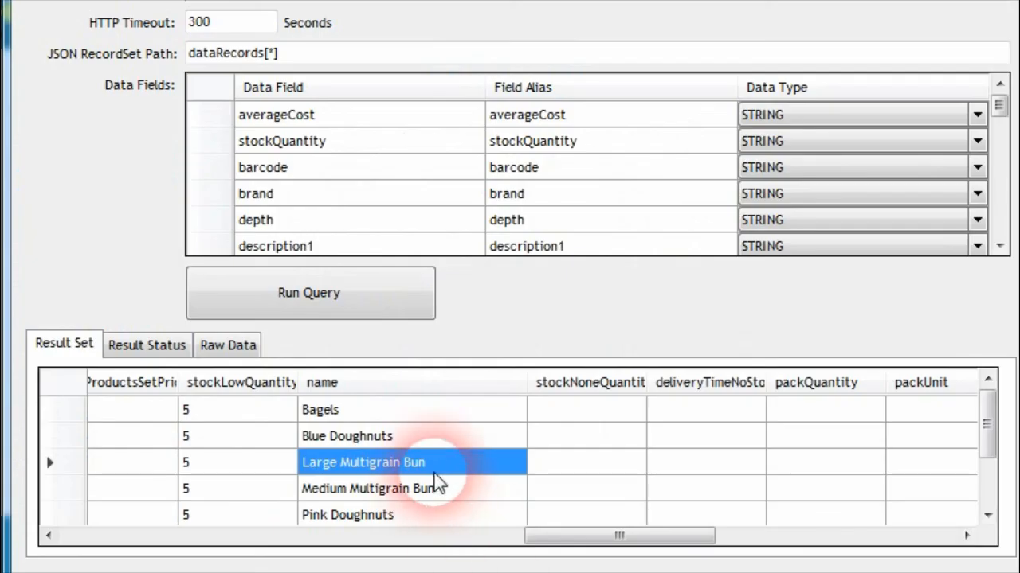
pyautogui.moveTo(603, 543); pyautogui.dragTo(271, 554)
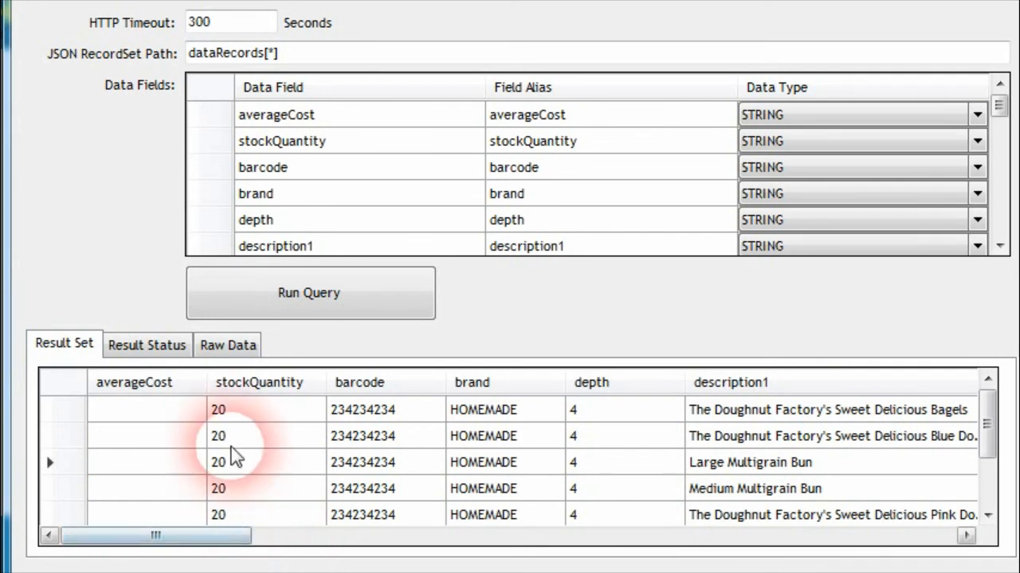
# Step: Examine the raw JSON data returned by the query and its result status log
pyautogui.click(234, 349)
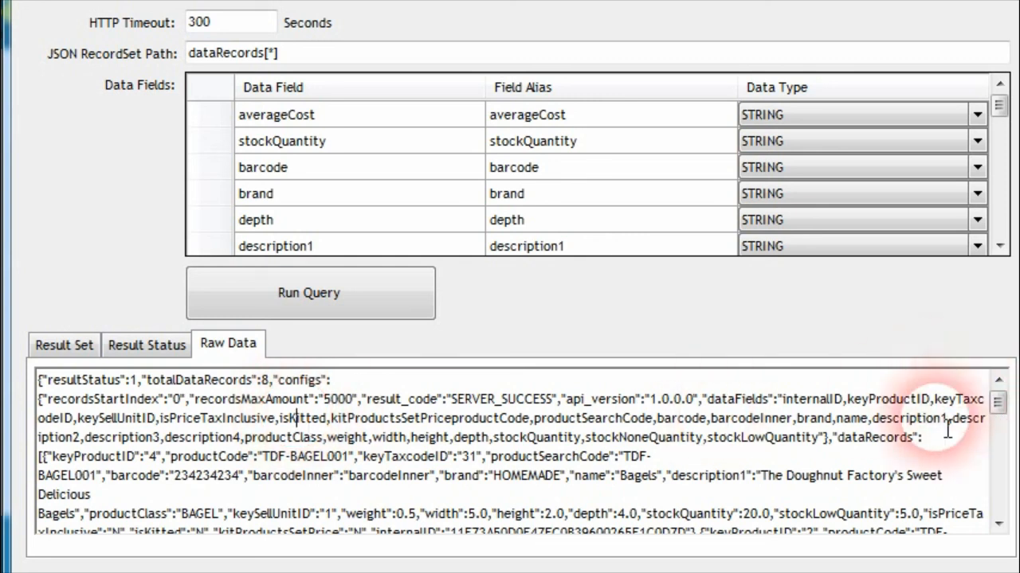
pyautogui.moveTo(997, 404)
pyautogui.mouseDown()
pyautogui.moveTo(989, 438)
pyautogui.moveTo(995, 405)
pyautogui.mouseUp()
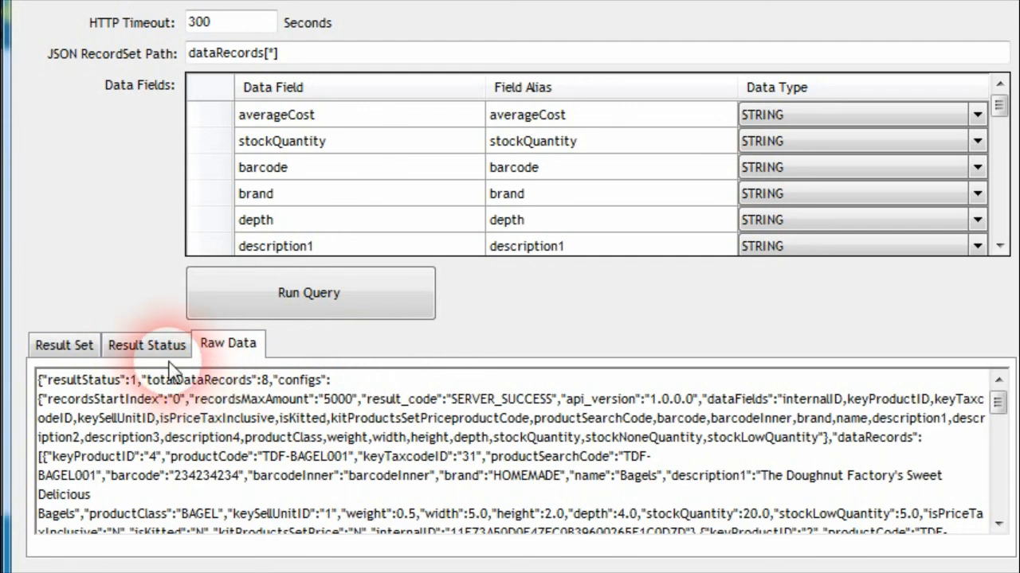
pyautogui.click(145, 344)
pyautogui.click(217, 167)
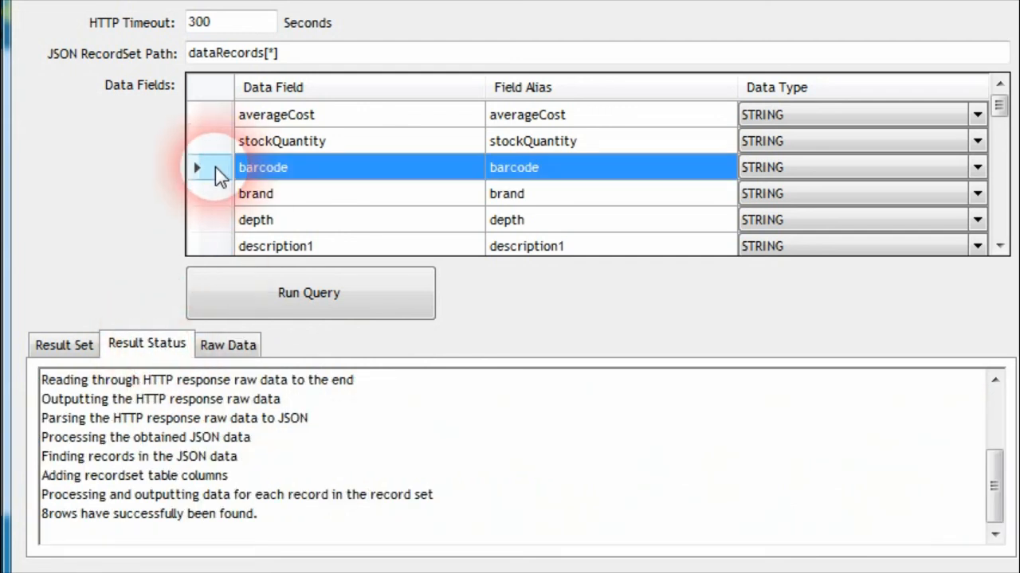
# Step: Remove the barcode, brand, depth, description2, description3, description4 and averageCost rows from the query's data fields
pyautogui.click(64, 344)
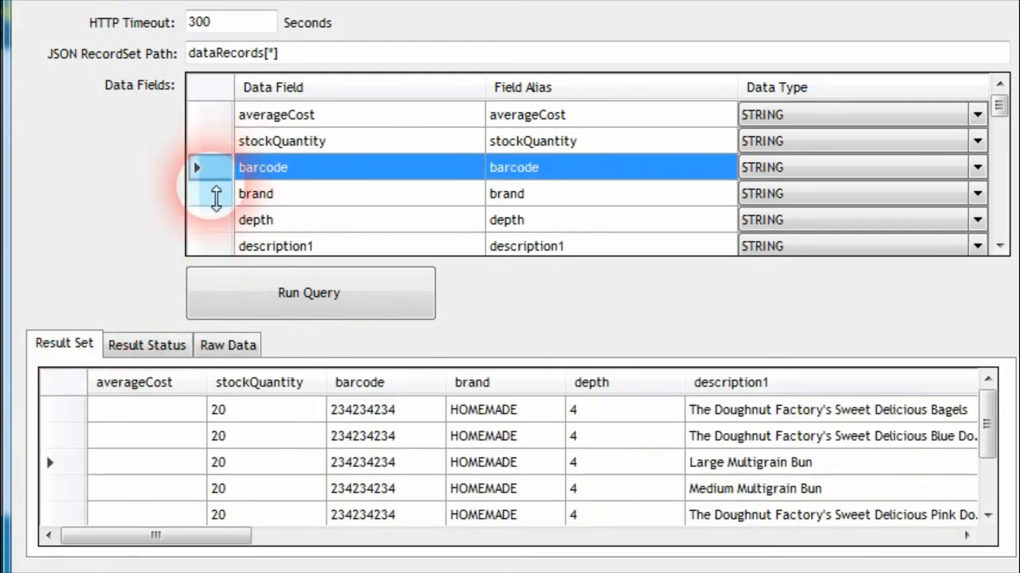
pyautogui.press('Delete')
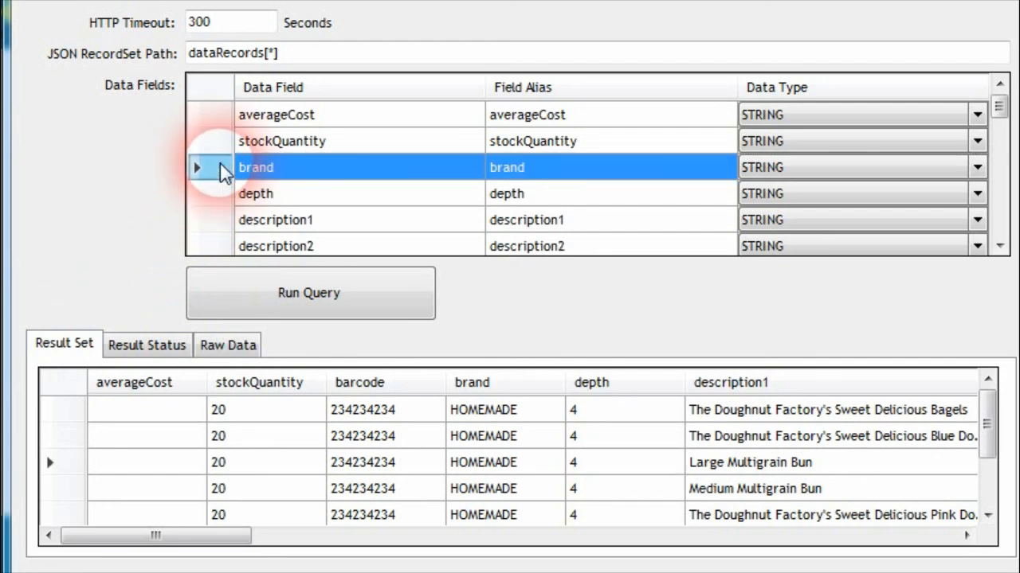
pyautogui.press('Delete')
pyautogui.press('Delete')
pyautogui.click(217, 195)
pyautogui.press('Delete')
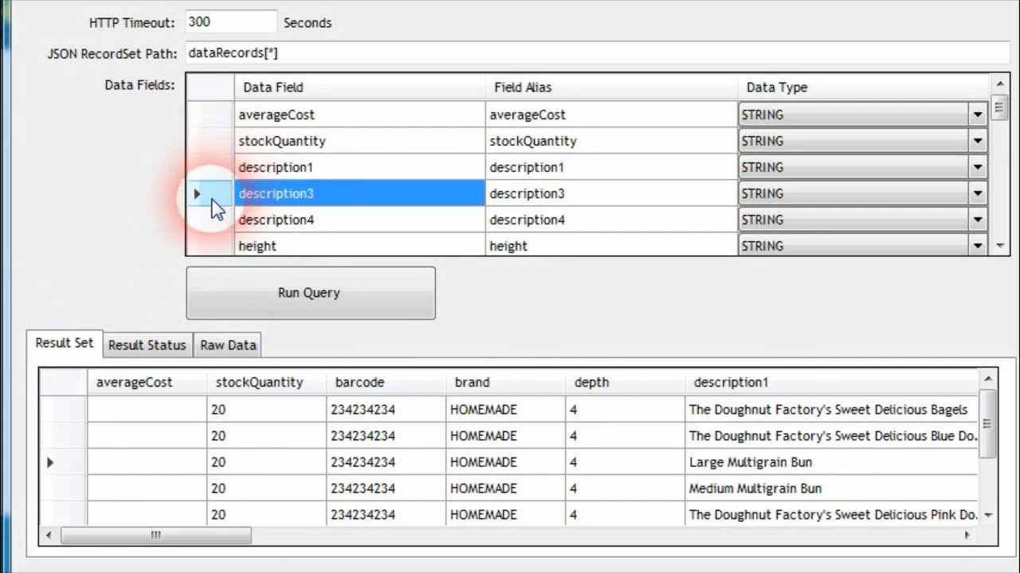
pyautogui.click(212, 200)
pyautogui.press('Delete')
pyautogui.click(216, 198)
pyautogui.press('Delete')
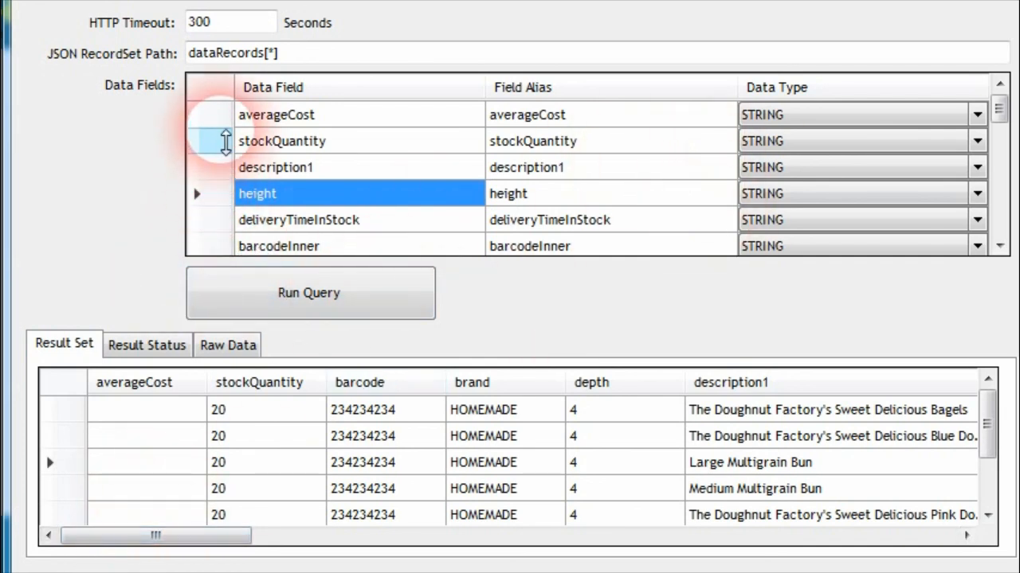
pyautogui.click(216, 121)
pyautogui.press('Delete')
# Step: Rerun the query with the reduced data fields and widen the description1 column in the result set to fit its text
pyautogui.click(330, 292)
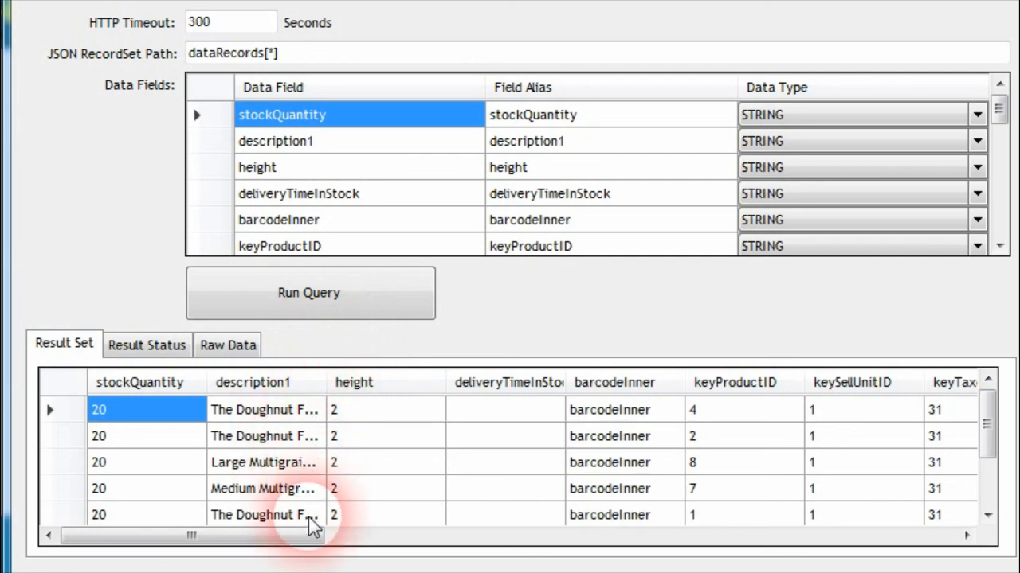
pyautogui.moveTo(327, 384); pyautogui.dragTo(428, 386)
pyautogui.moveTo(548, 385); pyautogui.dragTo(520, 385)
pyautogui.moveTo(520, 385); pyautogui.dragTo(591, 386)
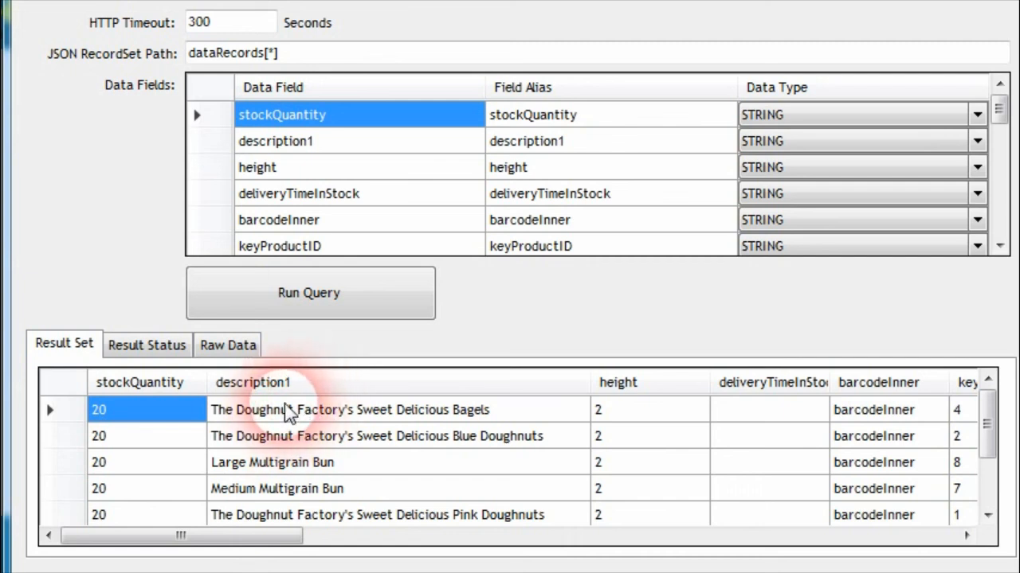
pyautogui.click(317, 149)
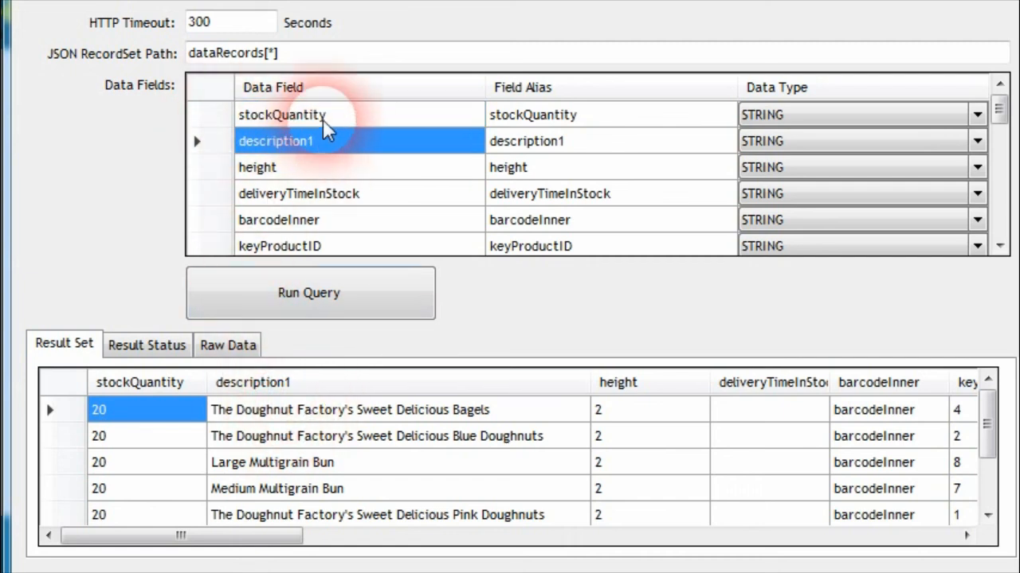
pyautogui.click(324, 118)
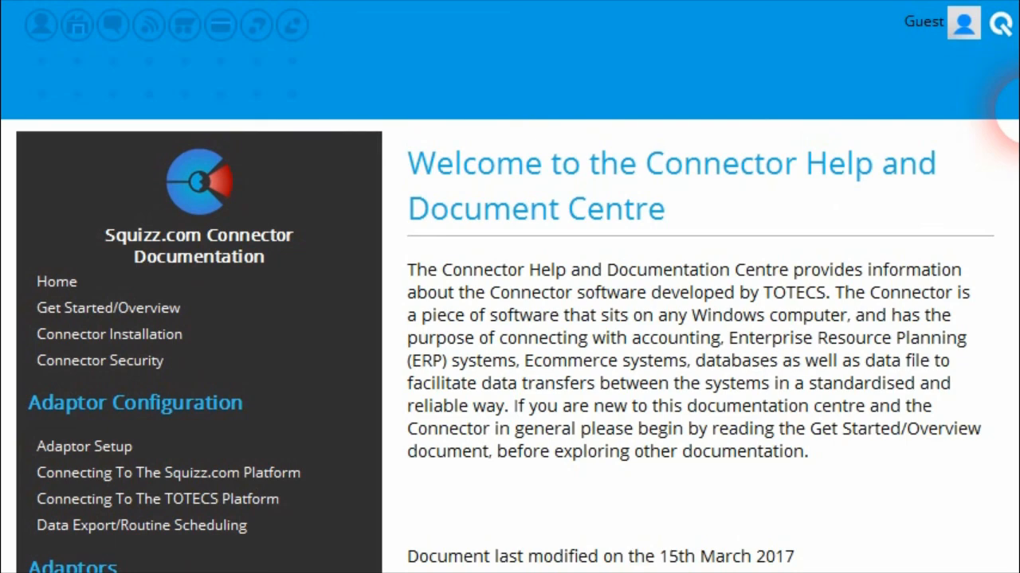
# Step: Switch to the Connector documentation in the browser and read the Generic Adaptor (version 1) JSON/XML export functions, including CONCAT and REPLACE
pyautogui.scroll(-4, 1005, 200)
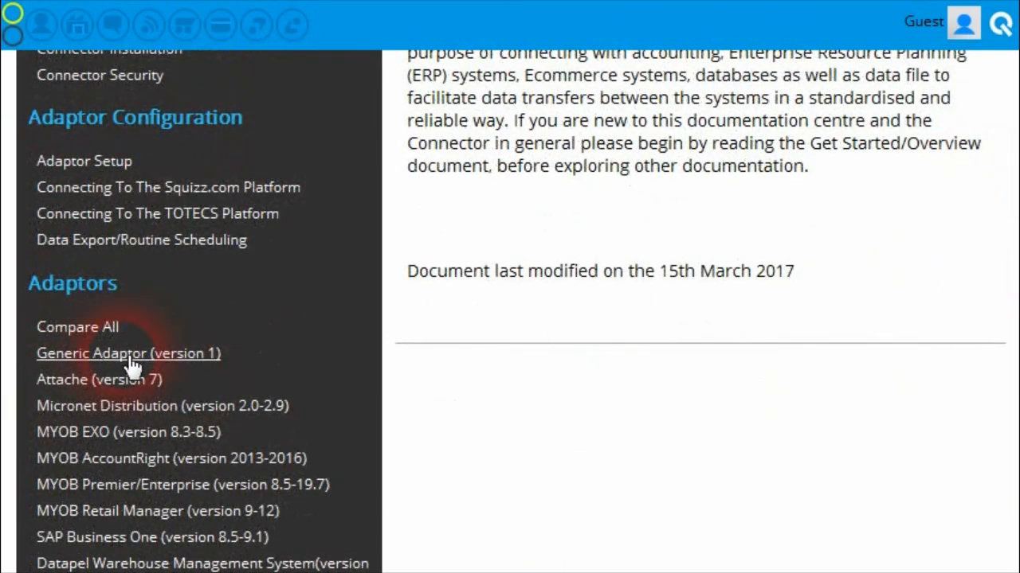
pyautogui.click(131, 355)
pyautogui.moveTo(1007, 30); pyautogui.dragTo(1013, 445)
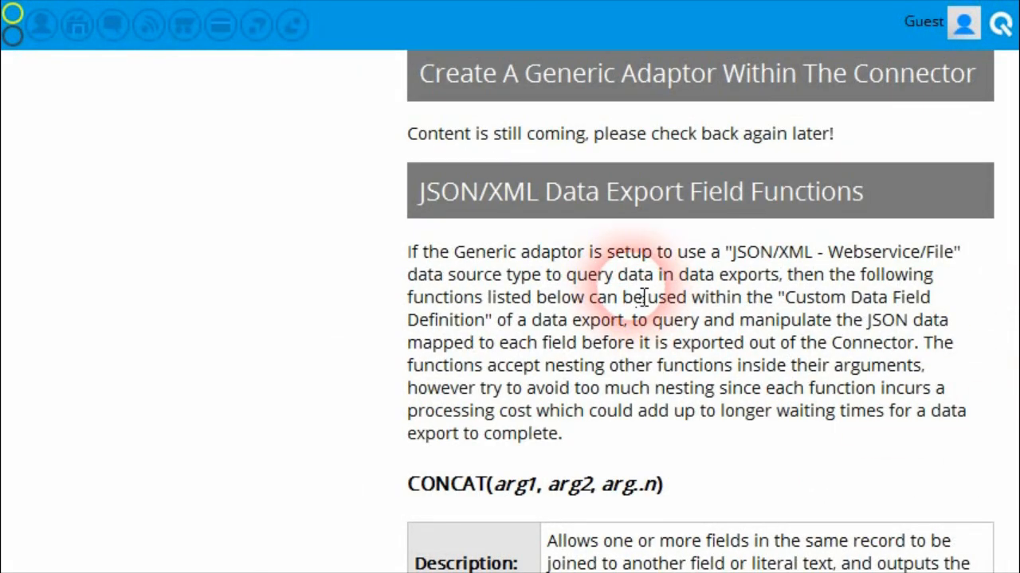
pyautogui.scroll(-3, 583, 370)
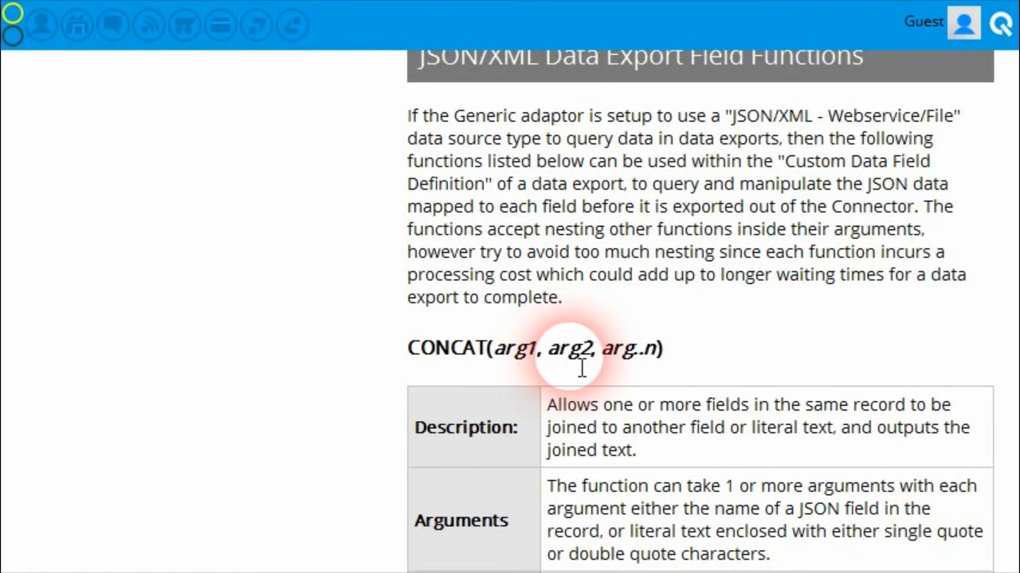
pyautogui.scroll(-10, 580, 363)
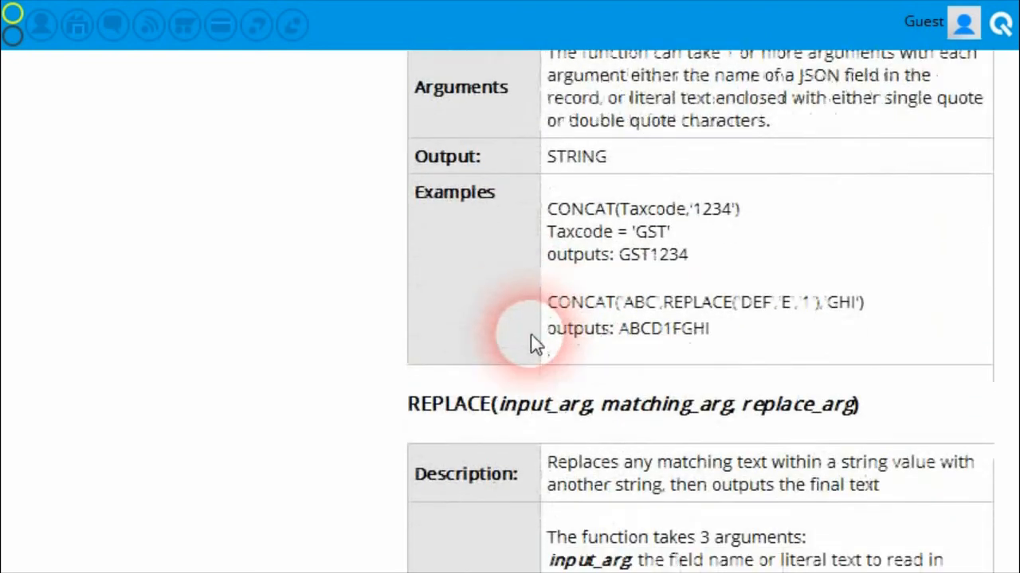
pyautogui.scroll(-6, 532, 341)
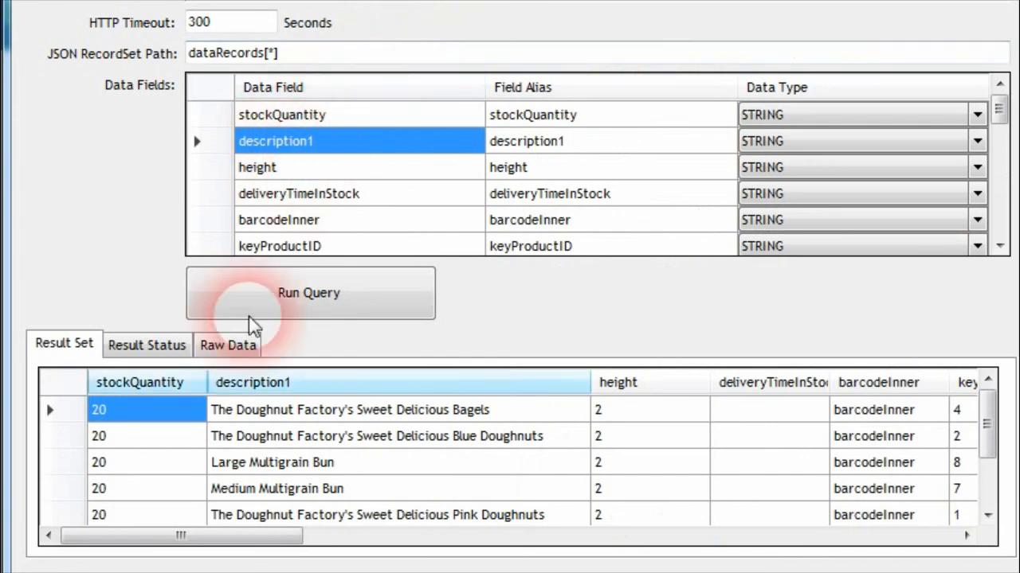
# Step: Change the description1 data field in the query browser to REPLACE(description1,"The Doughnut Factory's","Kwik E Mart")
pyautogui.click(252, 148)
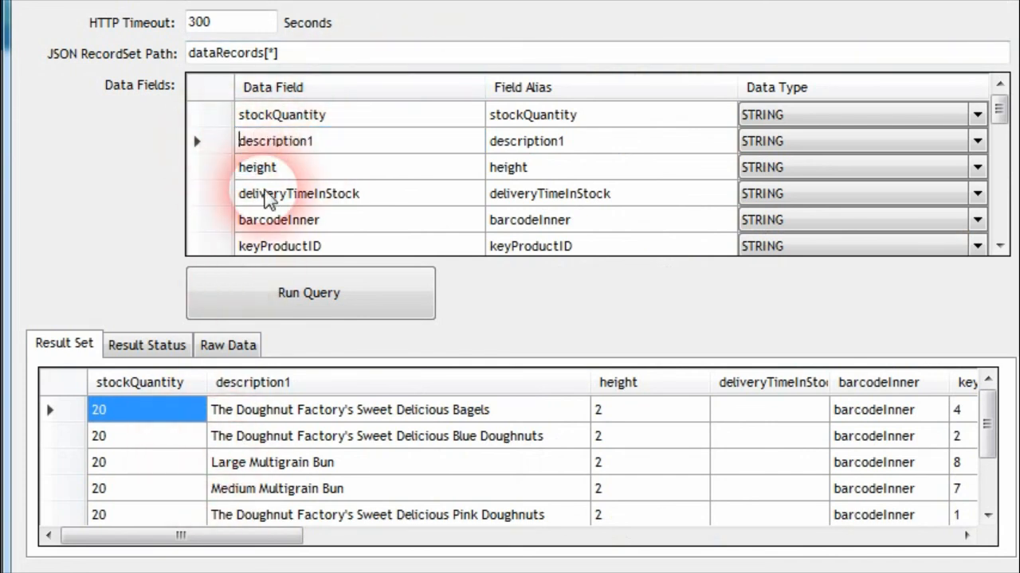
pyautogui.write('REPLACE(')
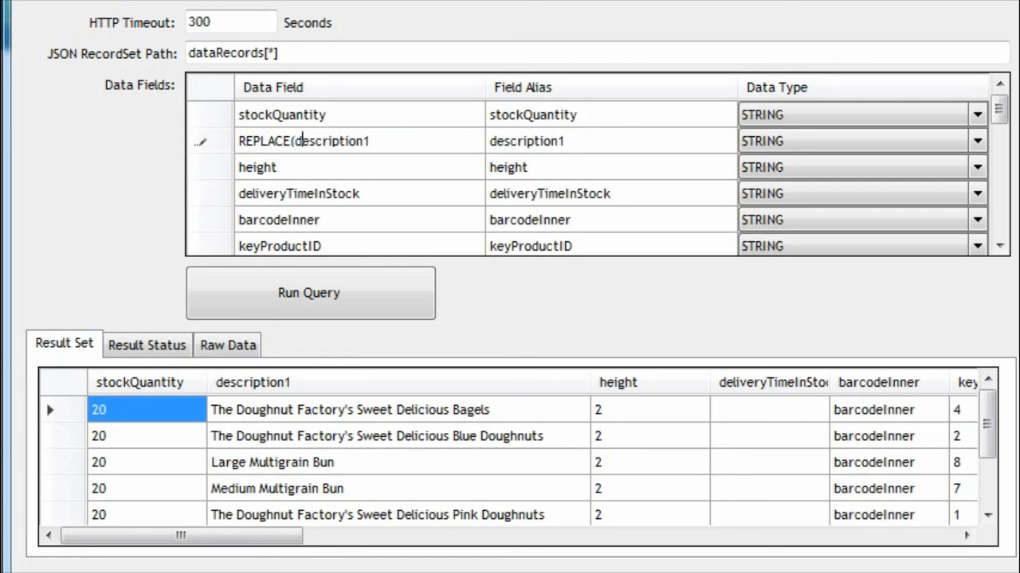
pyautogui.click(265, 195)
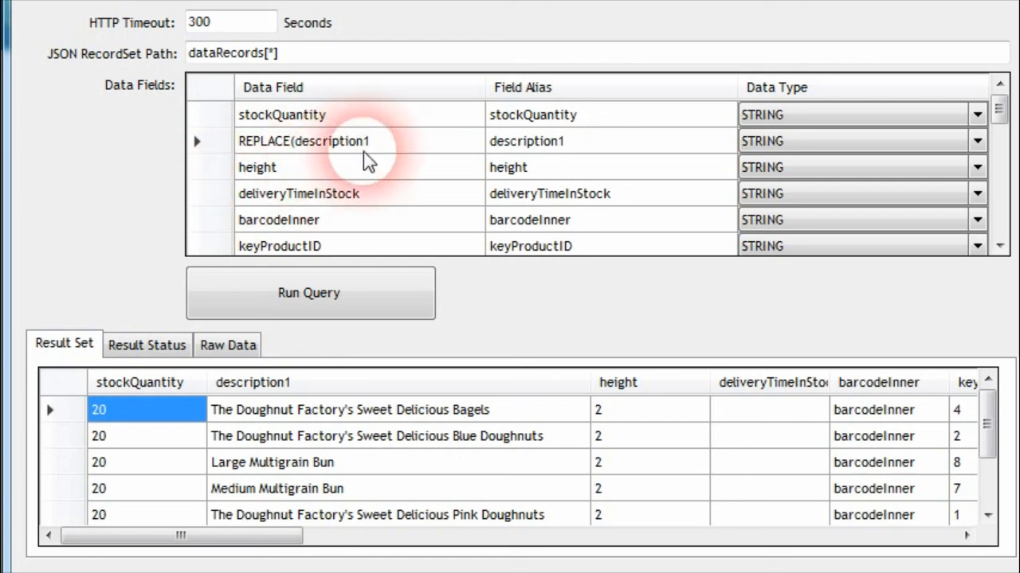
pyautogui.click(414, 150)
pyautogui.click(433, 154)
pyautogui.click(438, 153)
pyautogui.write(',"The Doughnut Factory\'s')
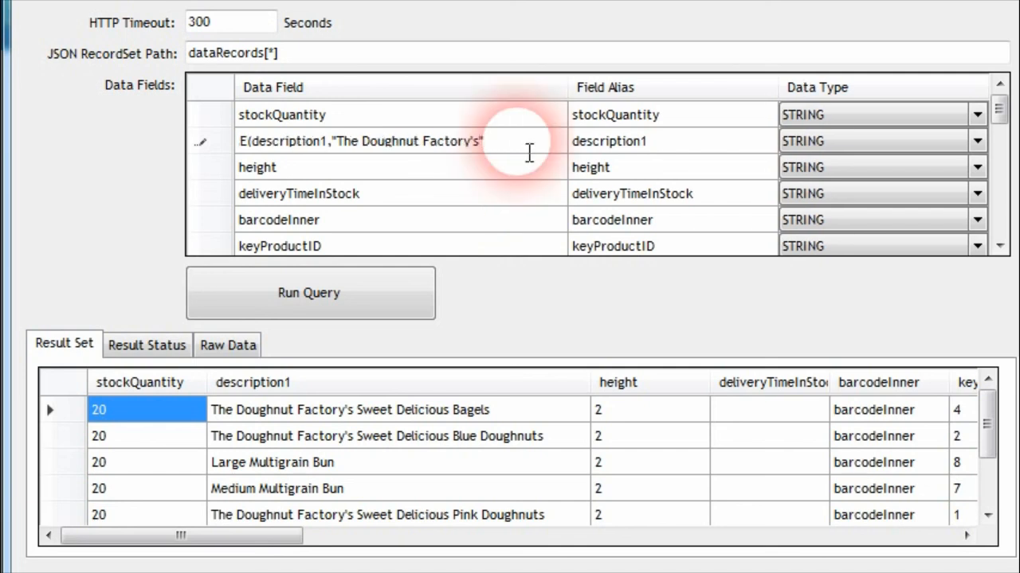
pyautogui.write(',"')
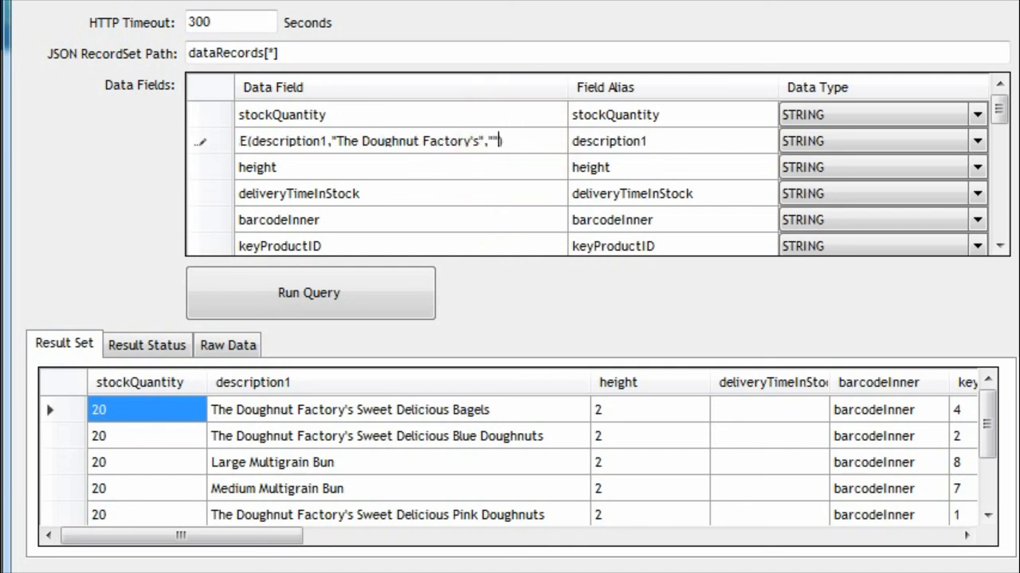
pyautogui.write('Kwik E Mart')
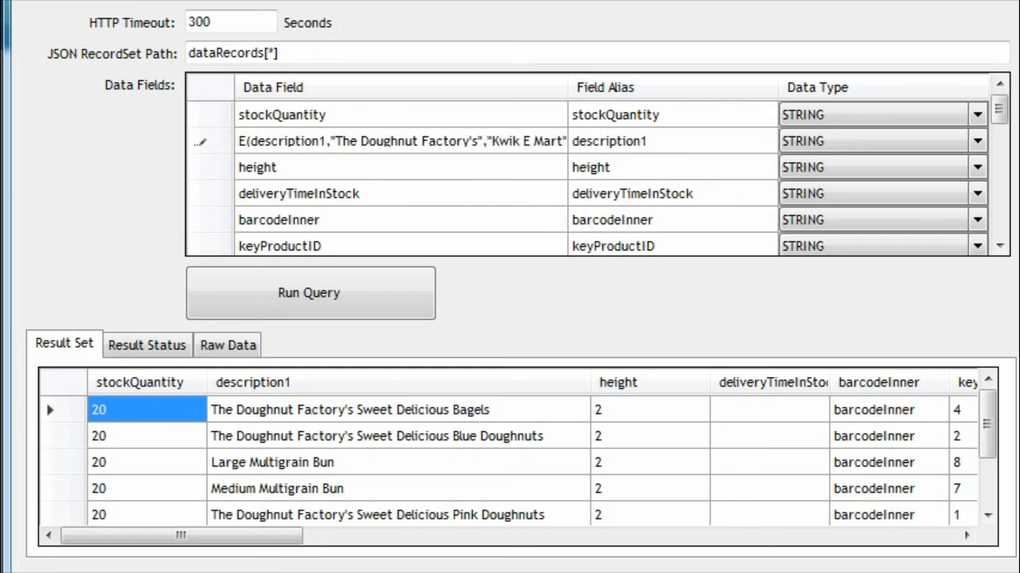
# Step: Rerun the query and check the description1 values of the bagels and blue doughnuts records
pyautogui.click(337, 313)
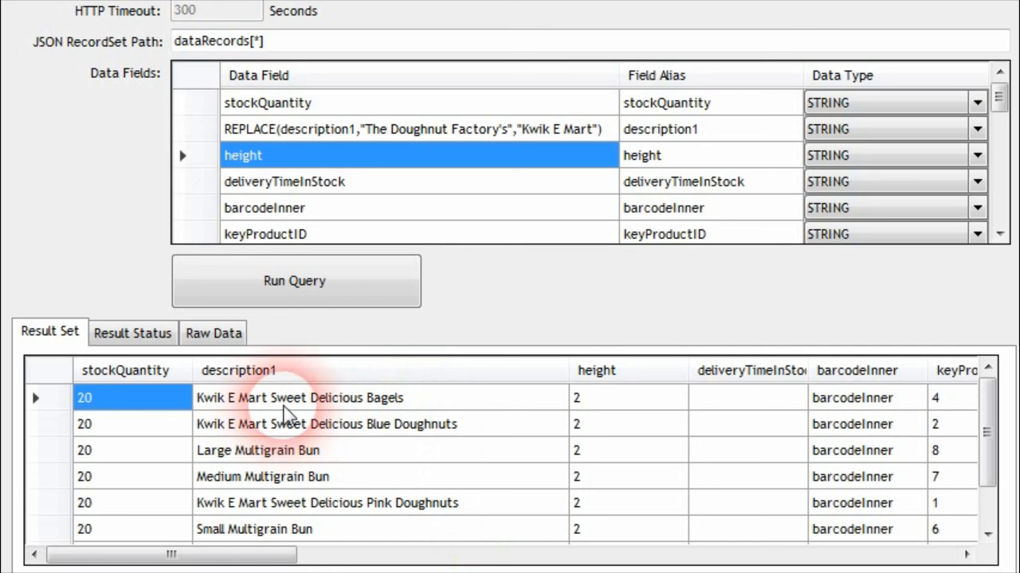
pyautogui.click(297, 424)
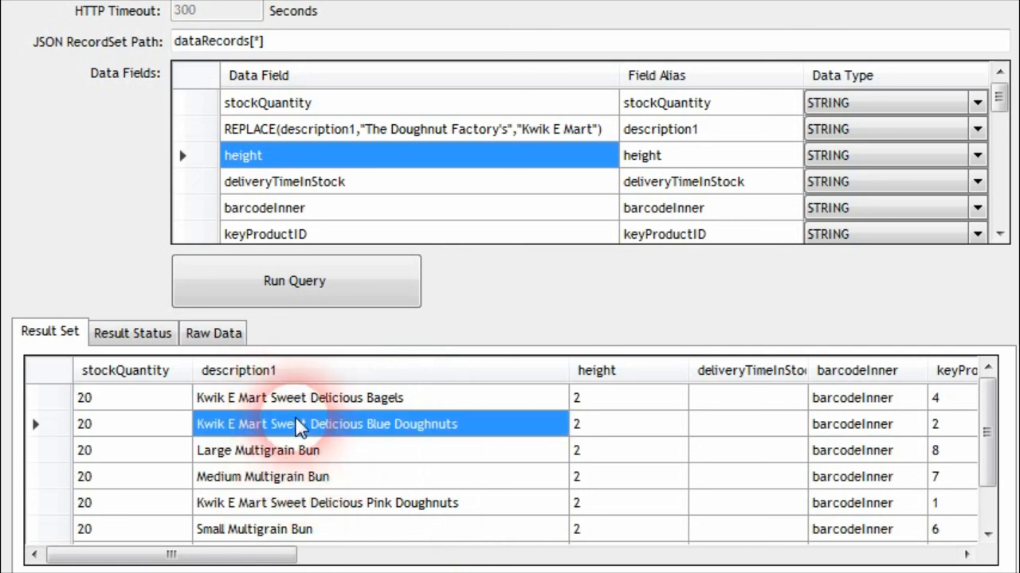
pyautogui.click(303, 398)
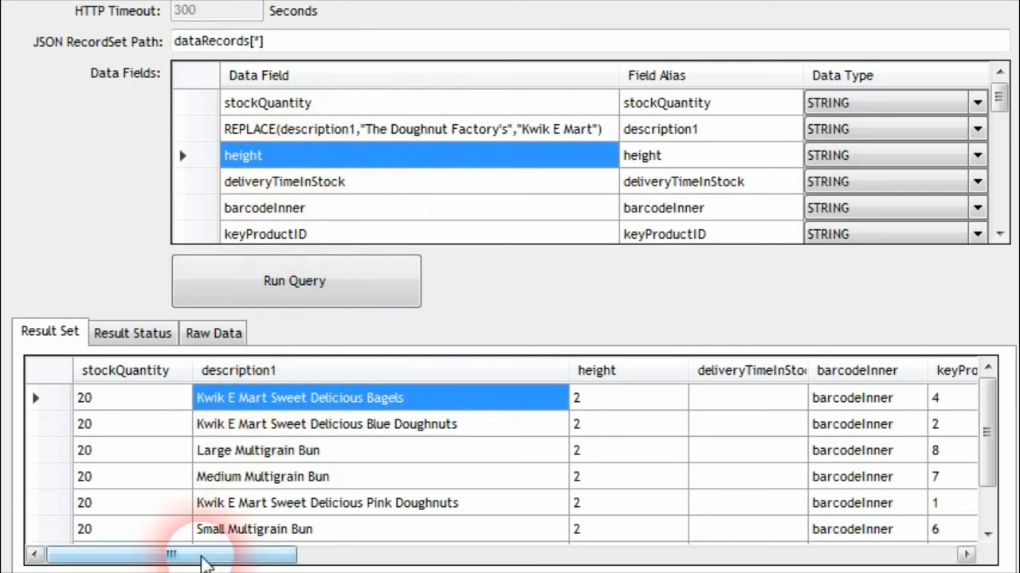
# Step: Examine the prefixes of the values in the result set's productCode column
pyautogui.moveTo(211, 555); pyautogui.dragTo(767, 560)
pyautogui.click(442, 450)
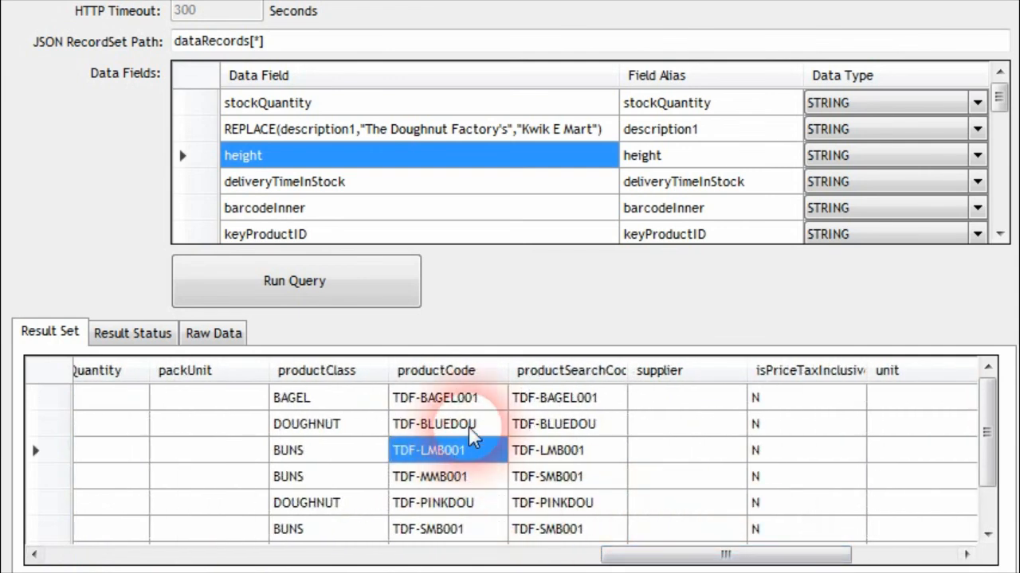
pyautogui.click(455, 430)
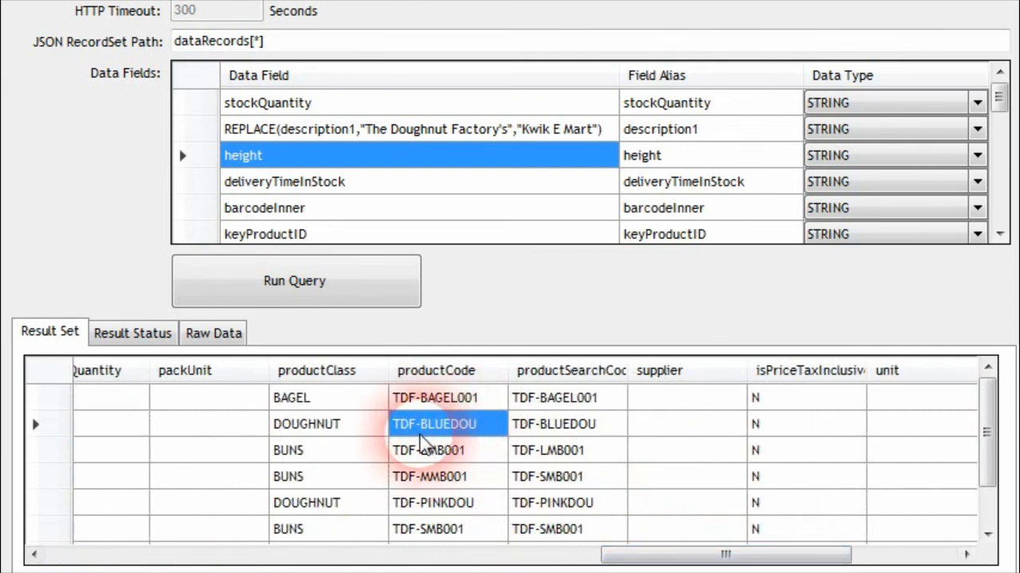
pyautogui.click(437, 450)
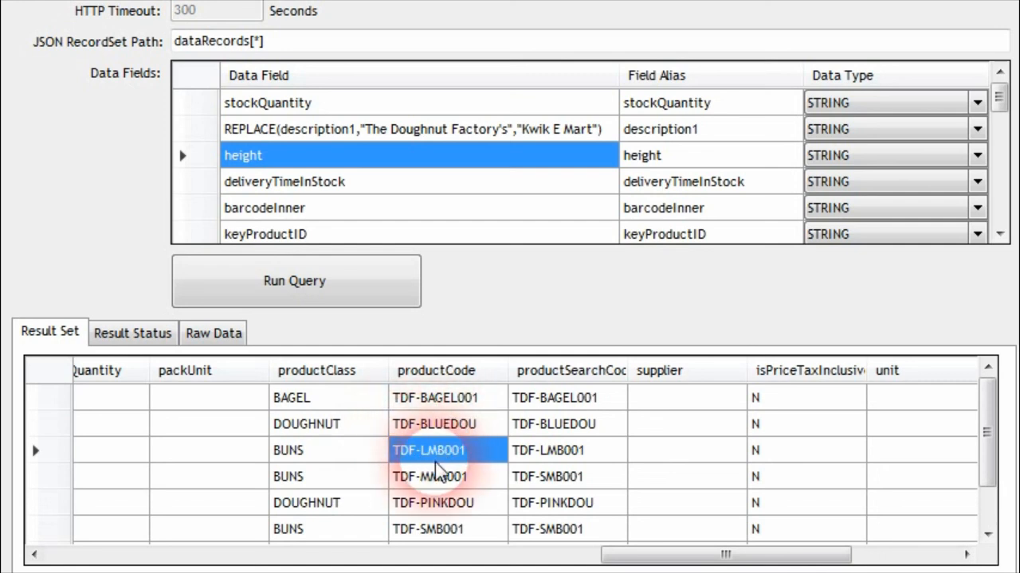
pyautogui.click(438, 426)
pyautogui.click(434, 450)
pyautogui.click(428, 476)
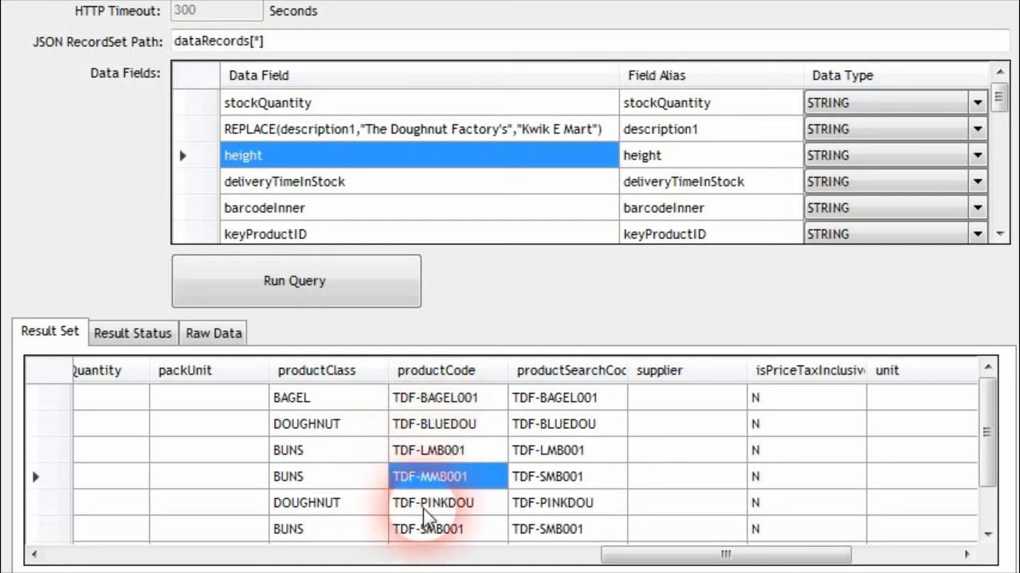
pyautogui.click(437, 424)
pyautogui.click(442, 400)
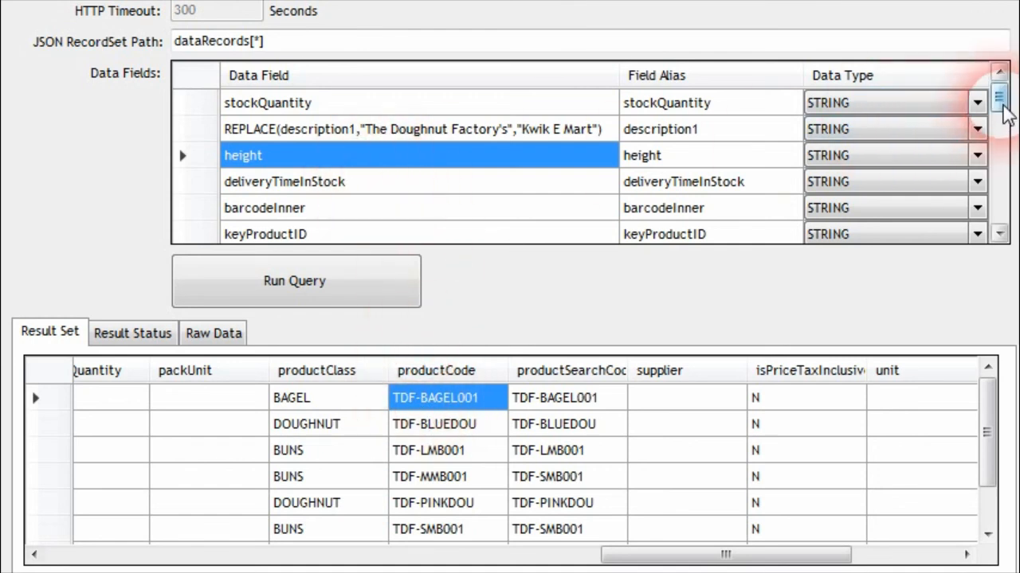
# Step: Set the productCode data field to REPLACE(productCode,'TDF','KWK'), then rerun the query and check the productCode column
pyautogui.moveTo(997, 96); pyautogui.dragTo(1001, 183)
pyautogui.click(330, 185)
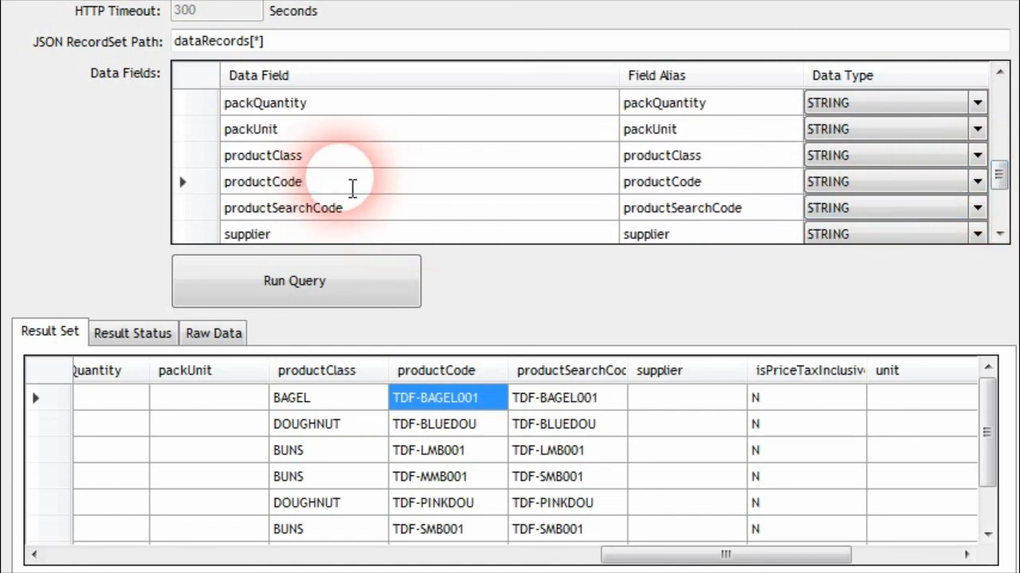
pyautogui.press('Home')
pyautogui.write('REP')
pyautogui.write('LA')
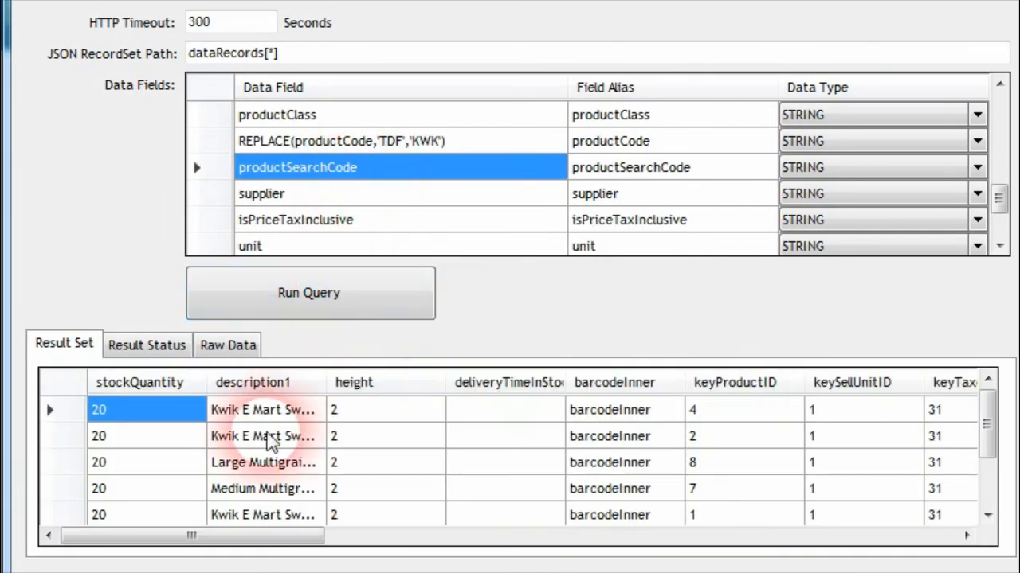
pyautogui.moveTo(239, 546); pyautogui.dragTo(739, 547)
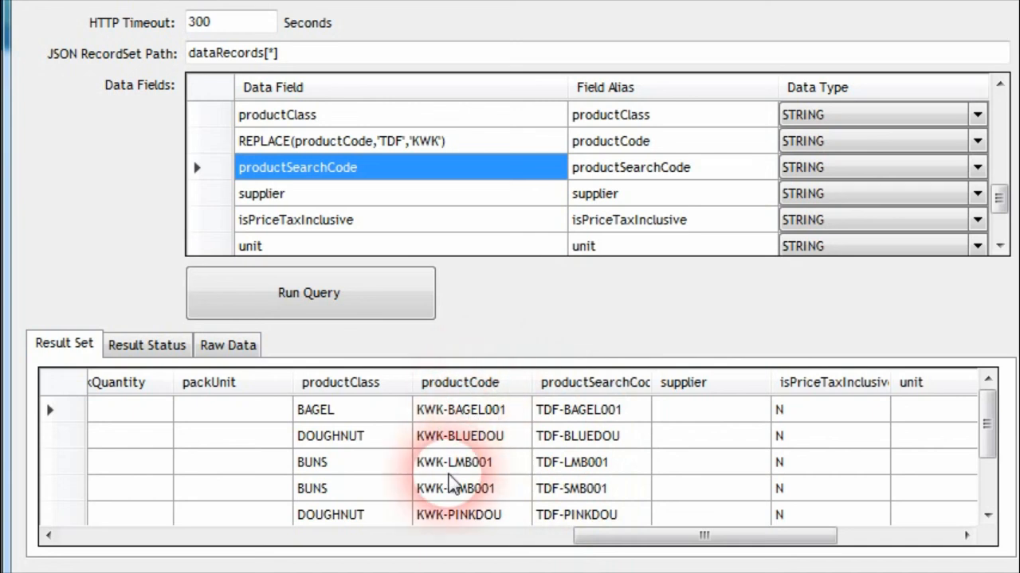
# Step: Change the replacement text in the productCode function from 'KWK' to an empty string and rerun the query to check the codes
pyautogui.click(362, 147)
pyautogui.click(389, 148)
pyautogui.click(404, 143)
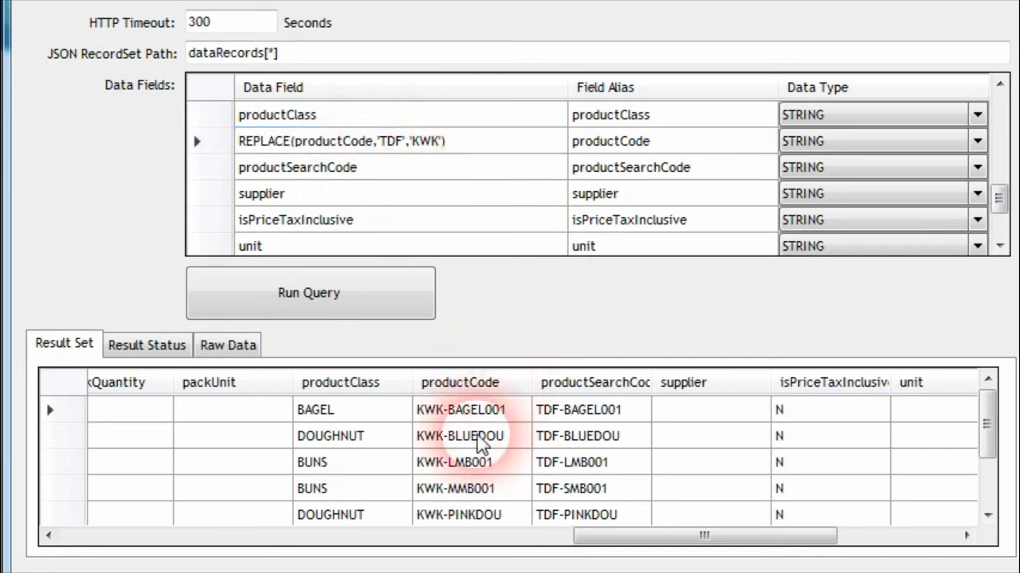
pyautogui.write("'")
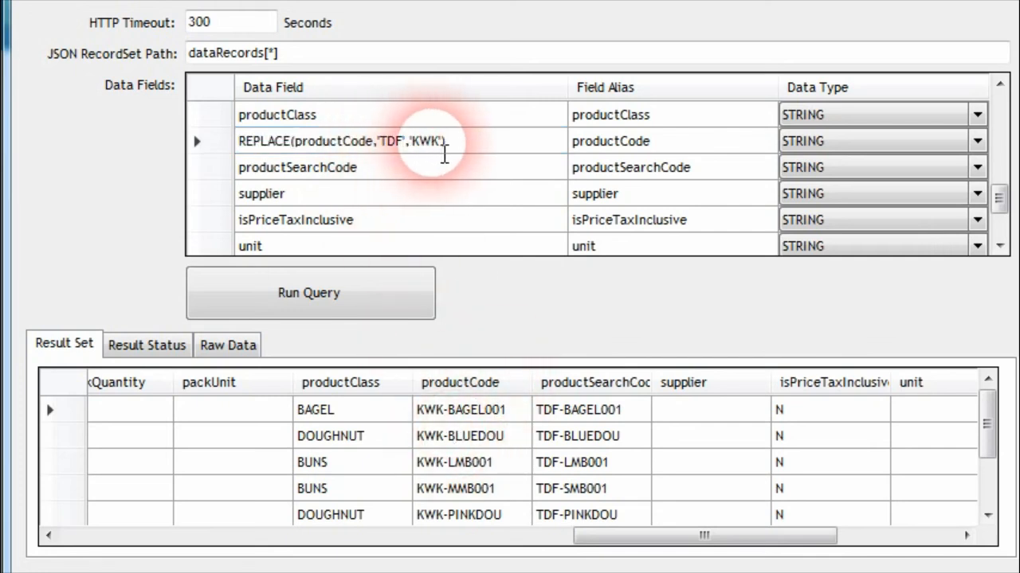
pyautogui.click(432, 143)
pyautogui.press('BackSpace')
pyautogui.press('BackSpace')
pyautogui.press('BackSpace')
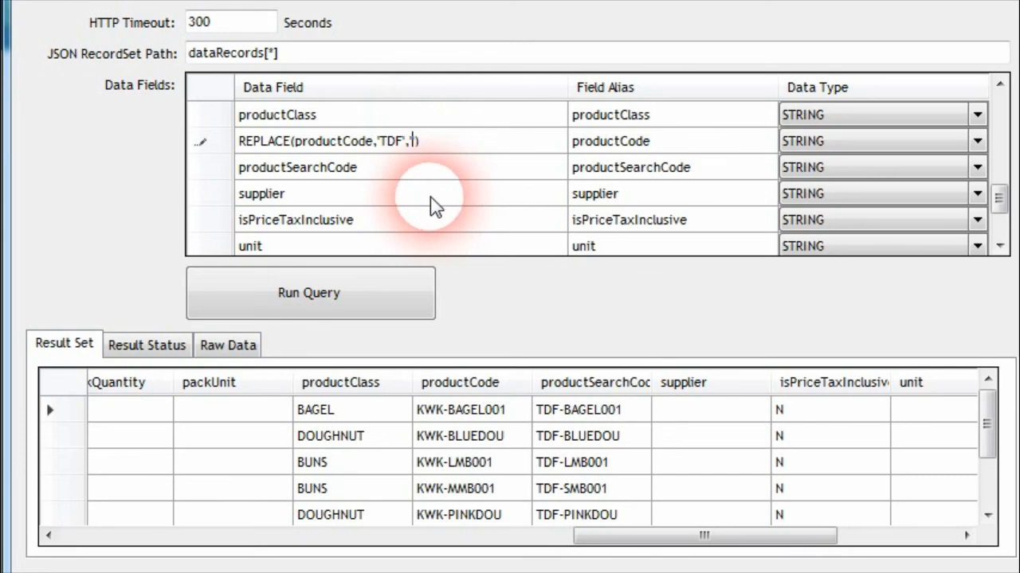
pyautogui.click(357, 295)
pyautogui.moveTo(135, 535); pyautogui.dragTo(687, 553)
# Step: Extend the matching text in the productCode REPLACE function to 'TDF-' and rerun the query
pyautogui.click(402, 141)
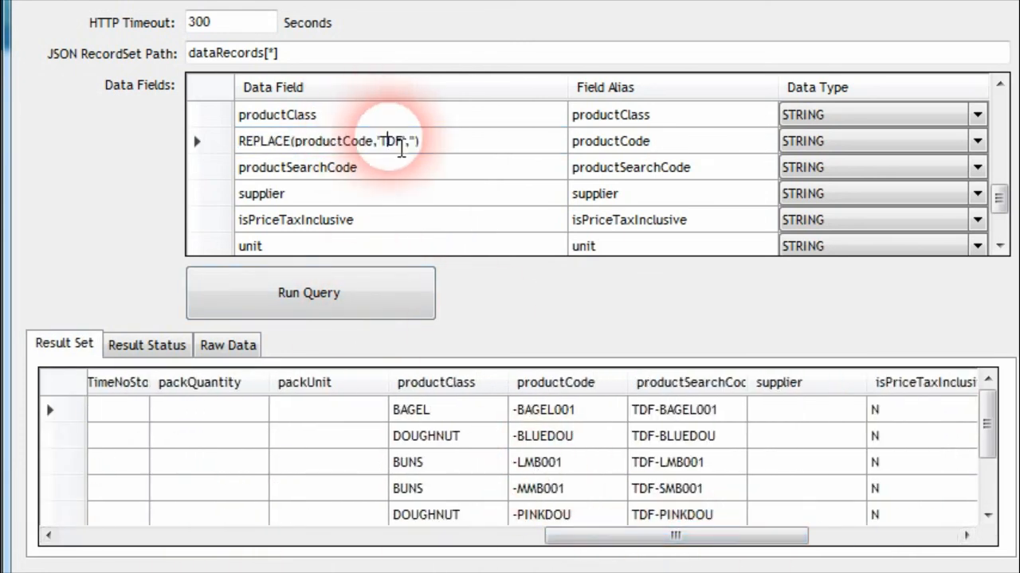
pyautogui.write('-')
pyautogui.click(387, 285)
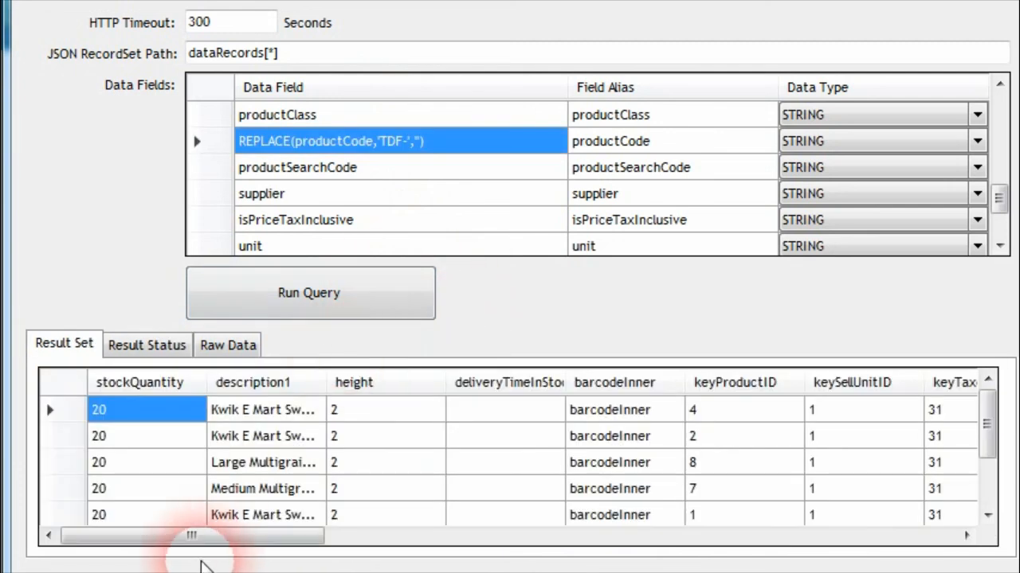
# Step: Set the productCode data field to CONCAT(REPLACE(productCode,'TDF-',''),productClass) and rerun the query
pyautogui.moveTo(172, 543); pyautogui.dragTo(733, 557)
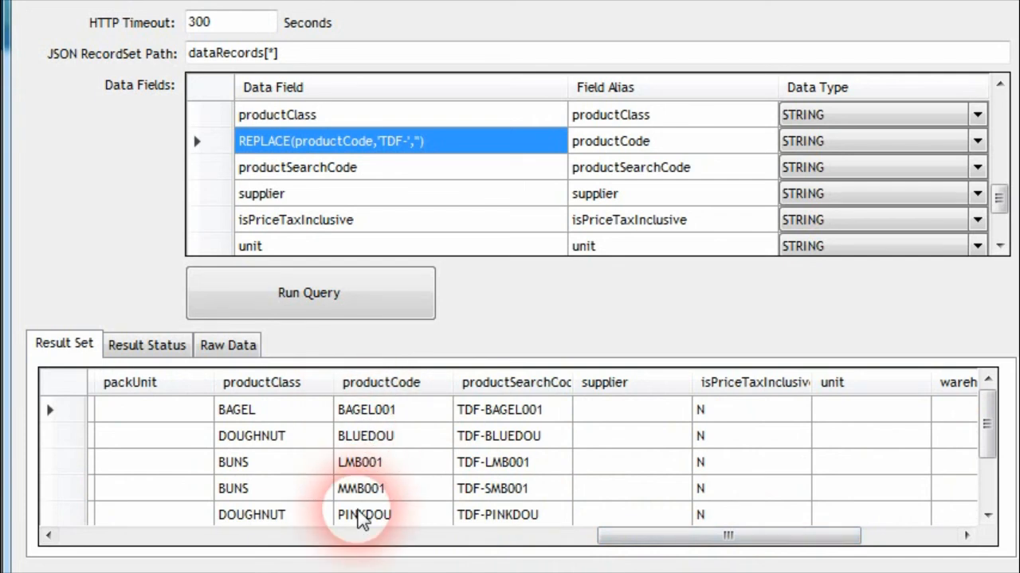
pyautogui.scroll(-1, 380, 467)
pyautogui.scroll(-1, 378, 480)
pyautogui.write('CONCAT(')
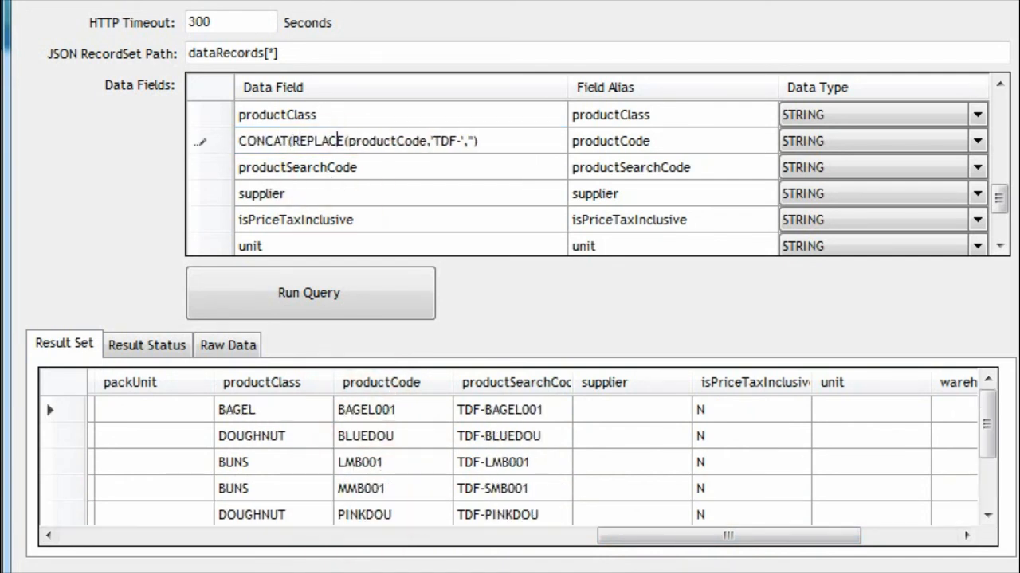
pyautogui.write(')')
pyautogui.scroll(1, 337, 187)
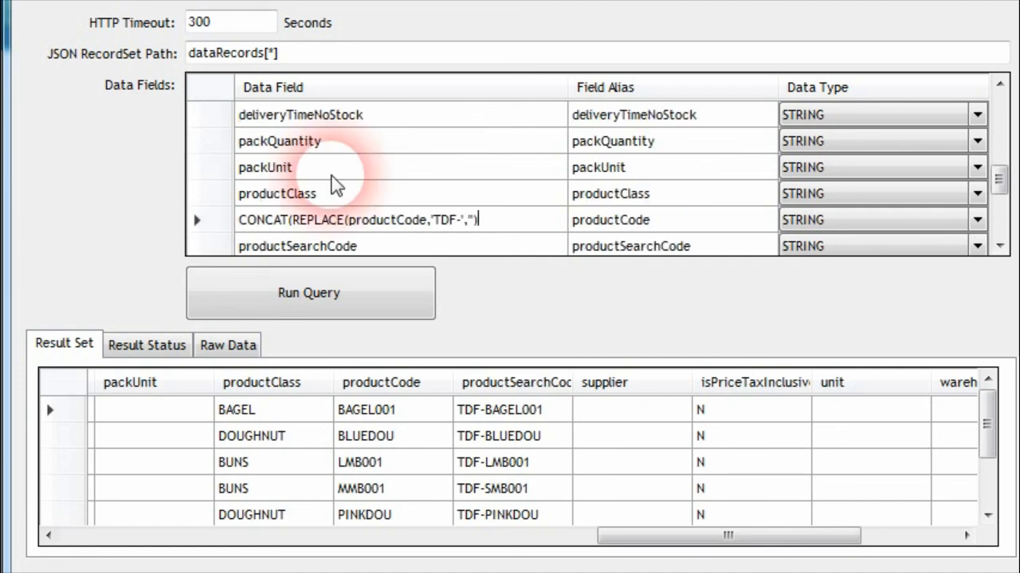
pyautogui.write(',')
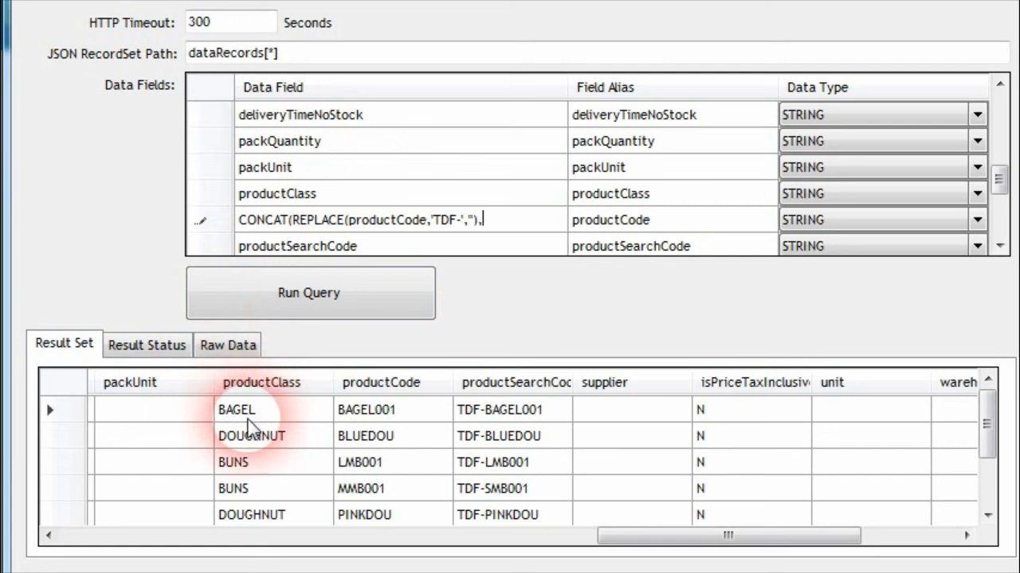
pyautogui.write('productClass')
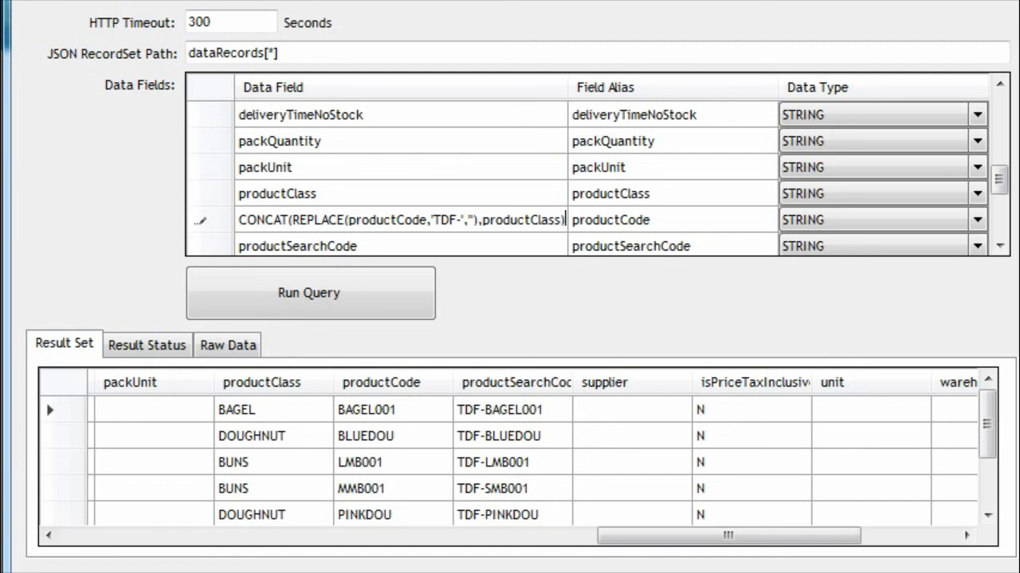
pyautogui.click(390, 287)
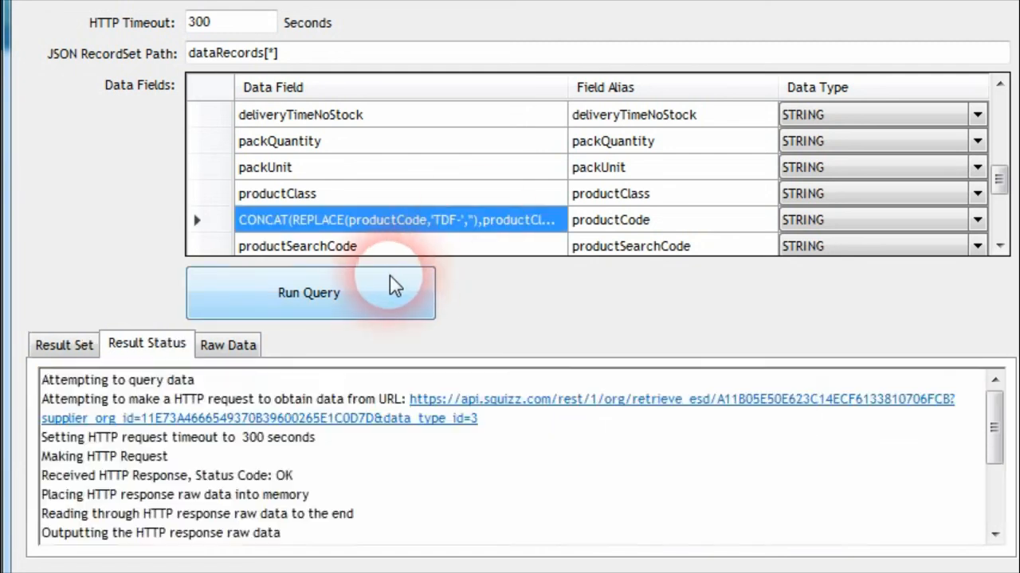
# Step: Widen the result set's productCode column to read the concatenated codes in full
pyautogui.moveTo(251, 533); pyautogui.dragTo(758, 544)
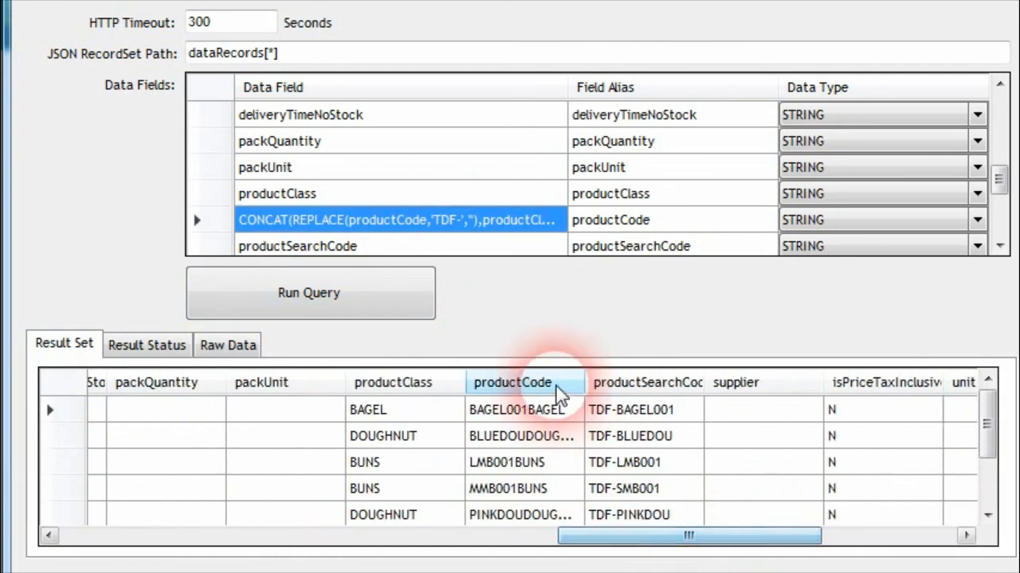
pyautogui.moveTo(587, 384); pyautogui.dragTo(635, 384)
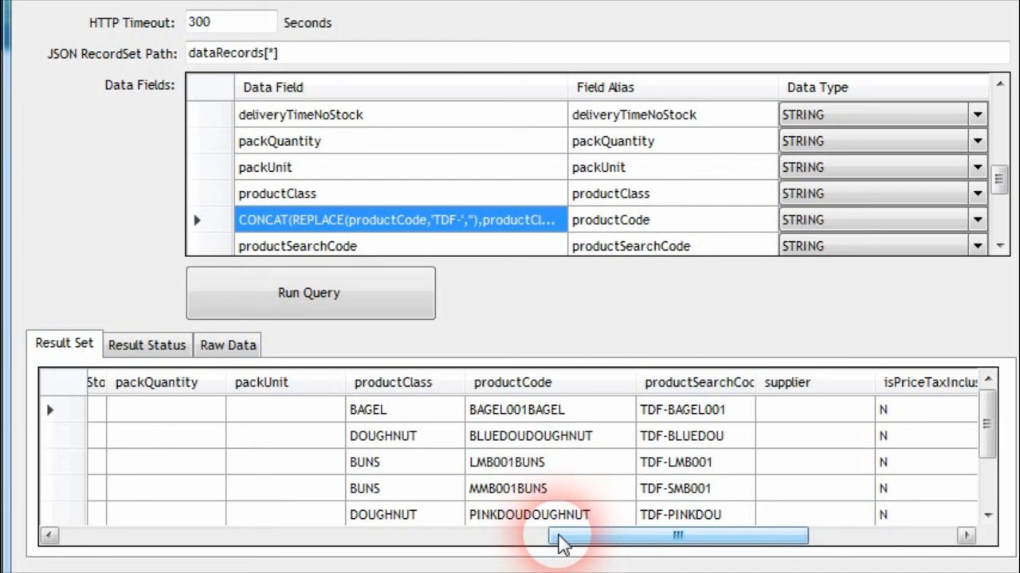
pyautogui.moveTo(587, 544); pyautogui.dragTo(99, 544)
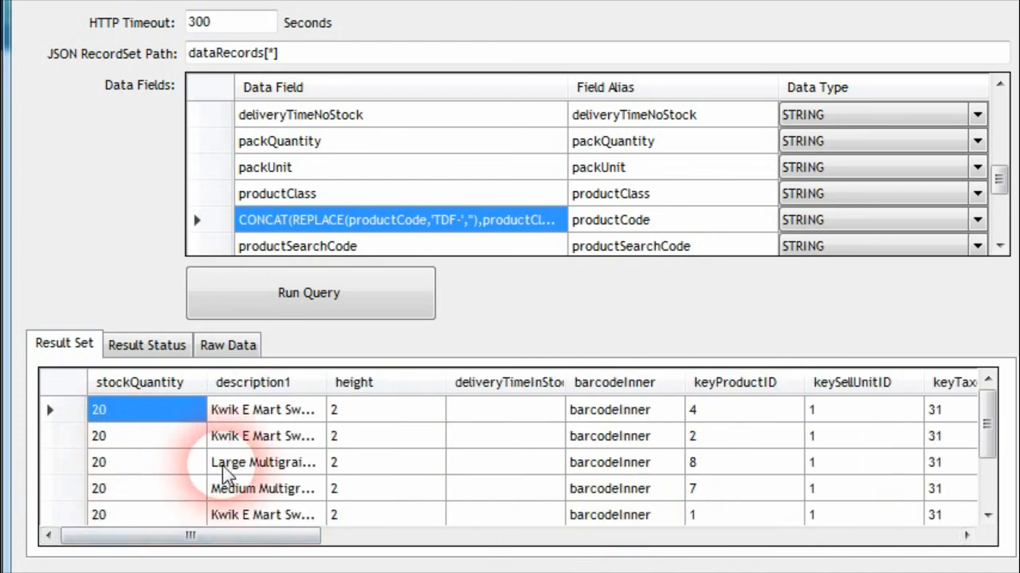
# Step: Set the stockQuantity data field to CALC(stockQuantity,'-2')
pyautogui.click(171, 408)
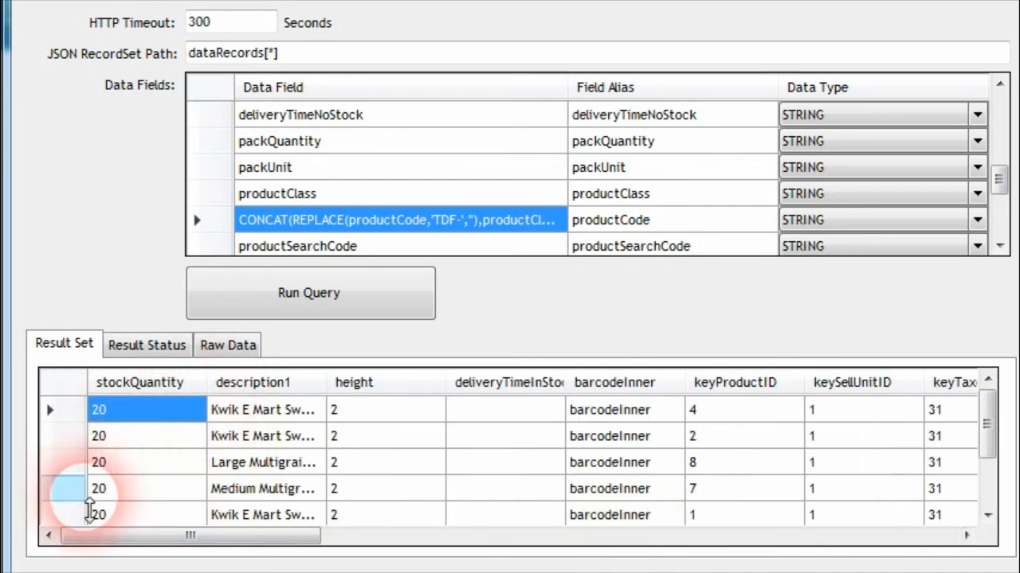
pyautogui.moveTo(1002, 183); pyautogui.dragTo(1005, 115)
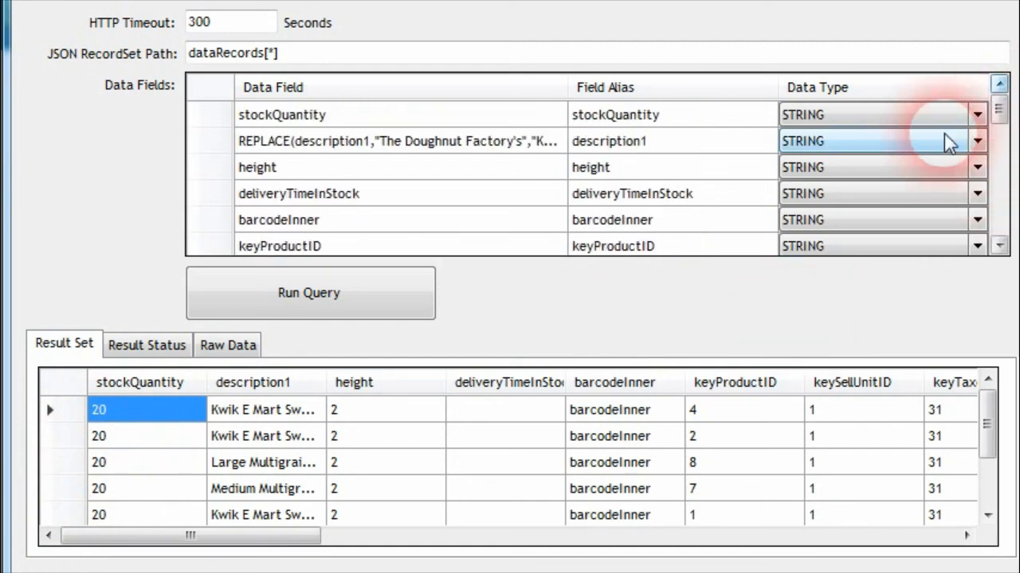
pyautogui.click(377, 113)
pyautogui.click(373, 120)
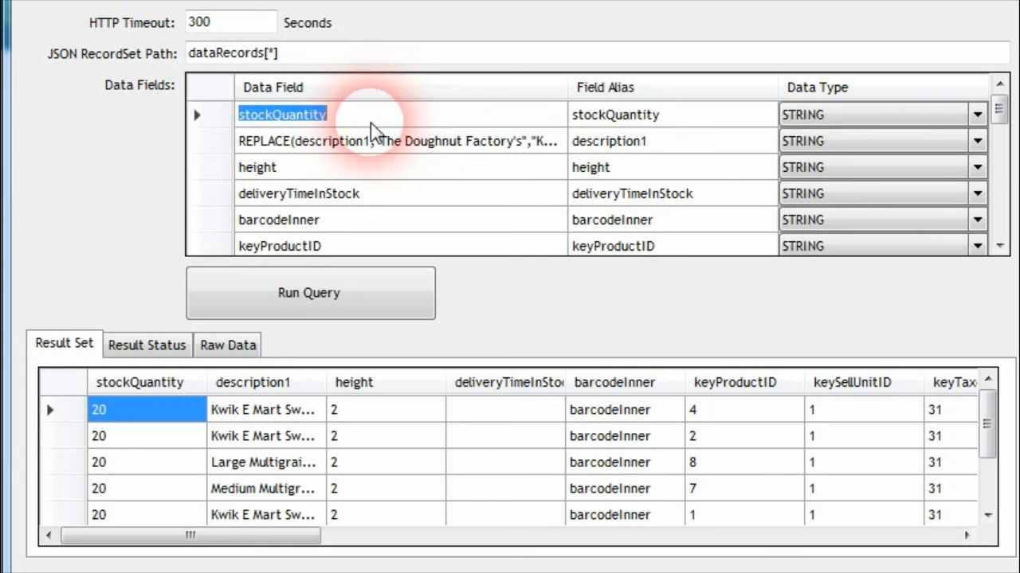
pyautogui.click(241, 114)
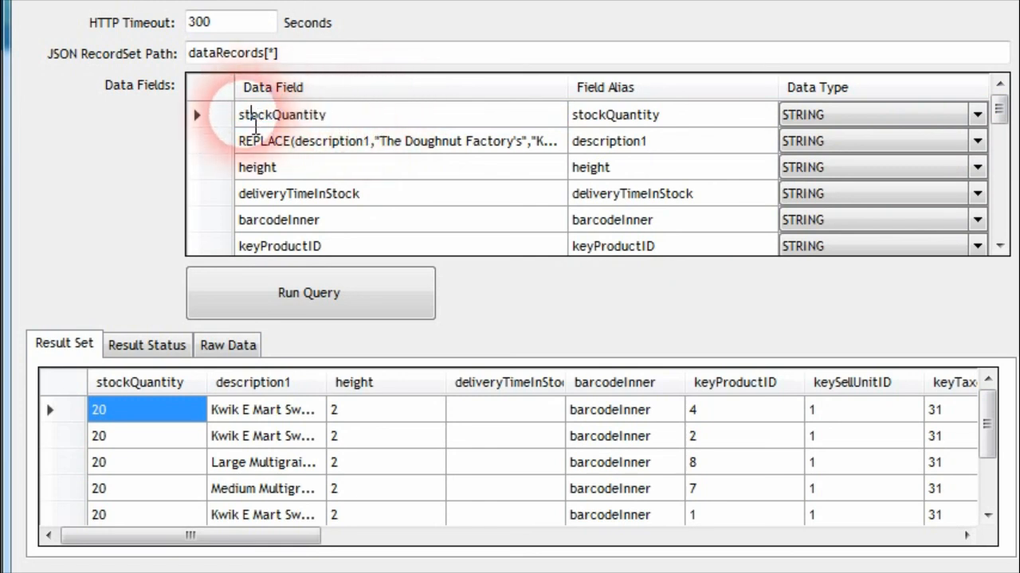
pyautogui.click(239, 118)
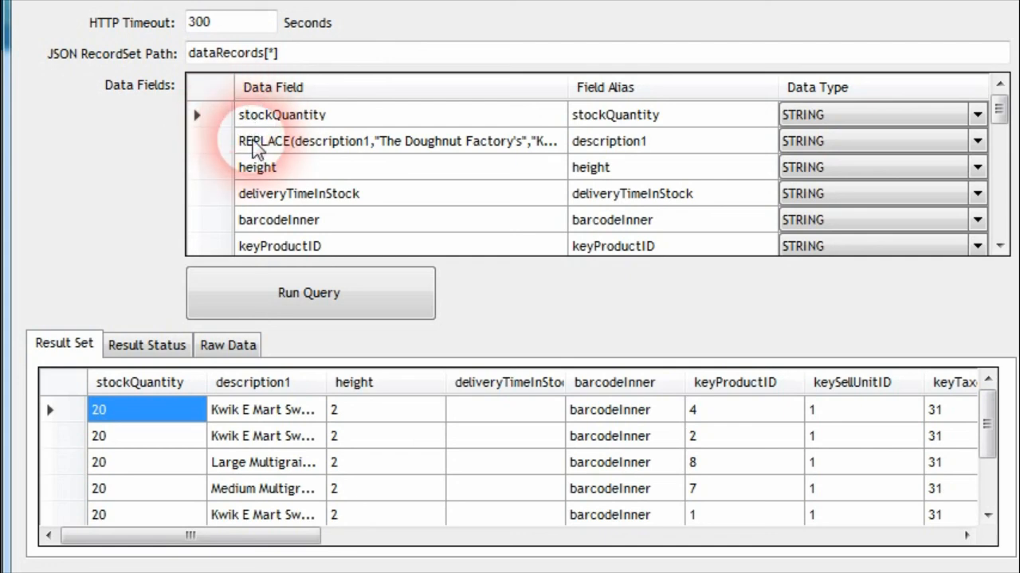
pyautogui.write('CALC(')
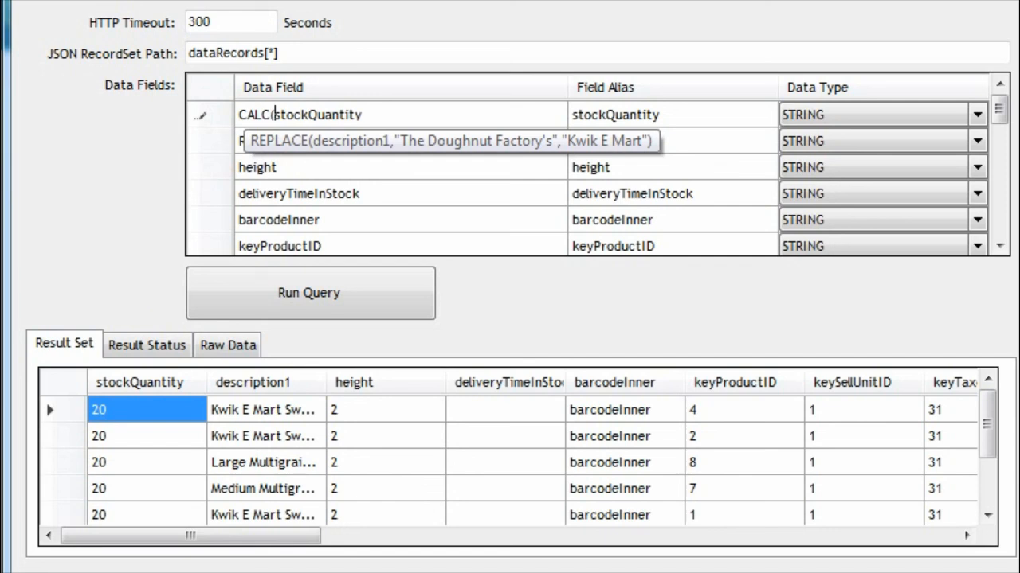
pyautogui.write(",'-2")
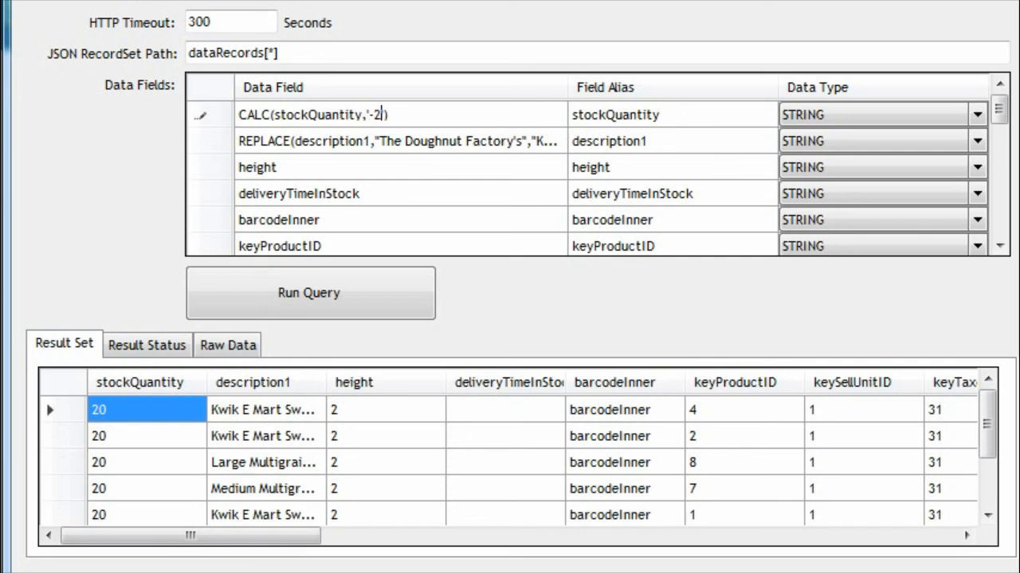
pyautogui.click(383, 150)
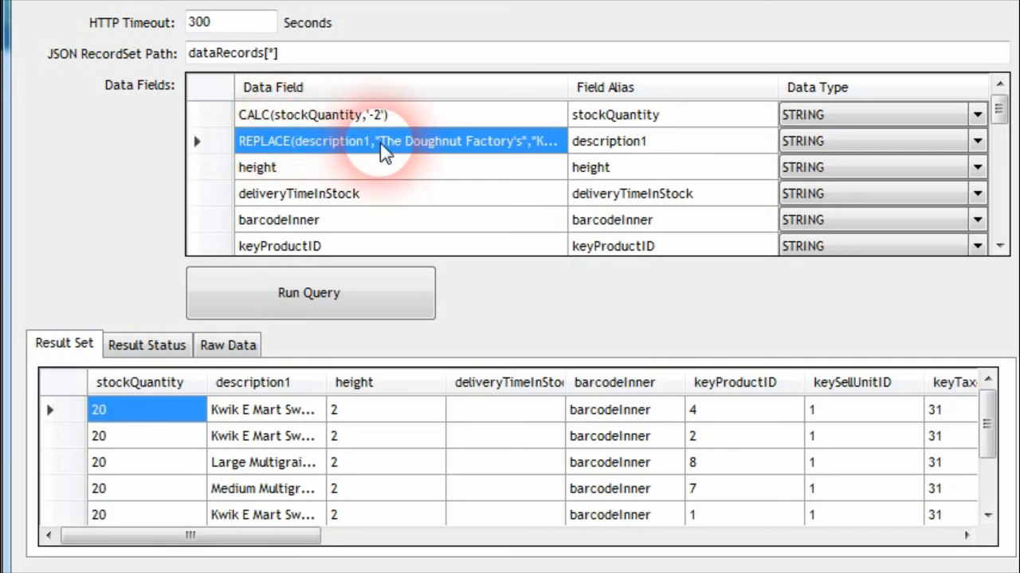
# Step: Rerun the query and compare the stockQuantity column with the raw data returned by the API
pyautogui.click(382, 115)
pyautogui.click(285, 293)
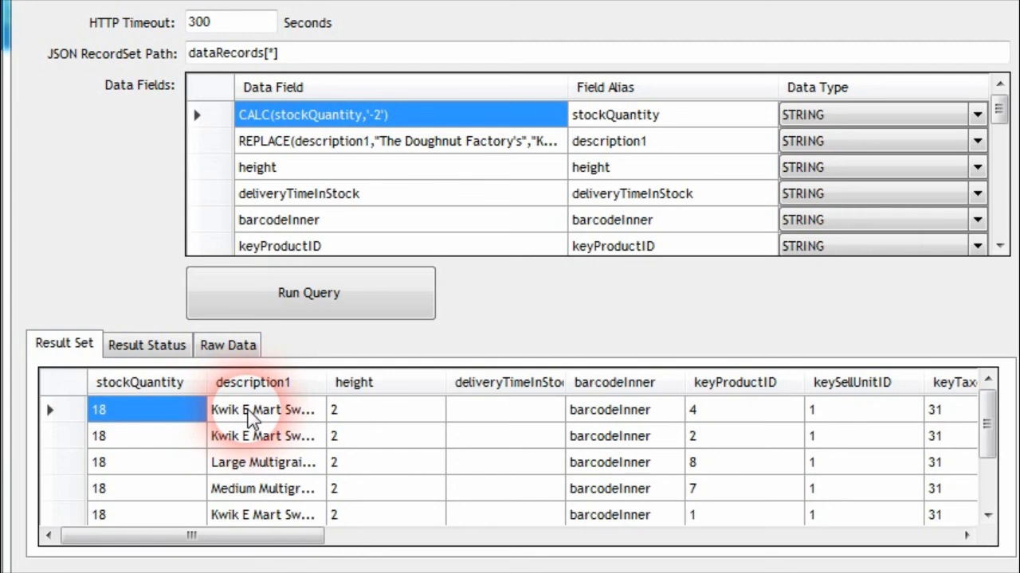
pyautogui.click(228, 345)
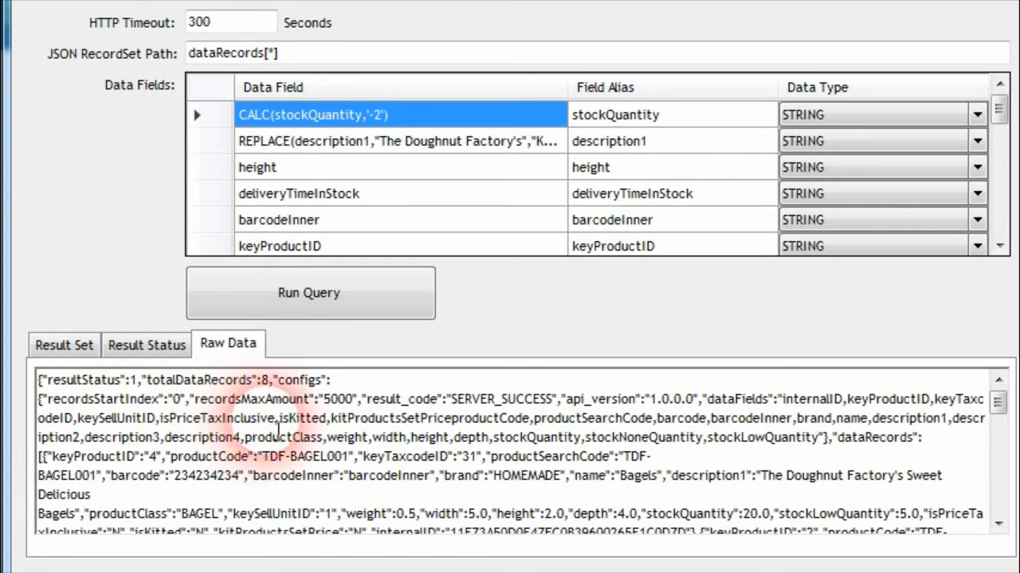
pyautogui.click(65, 343)
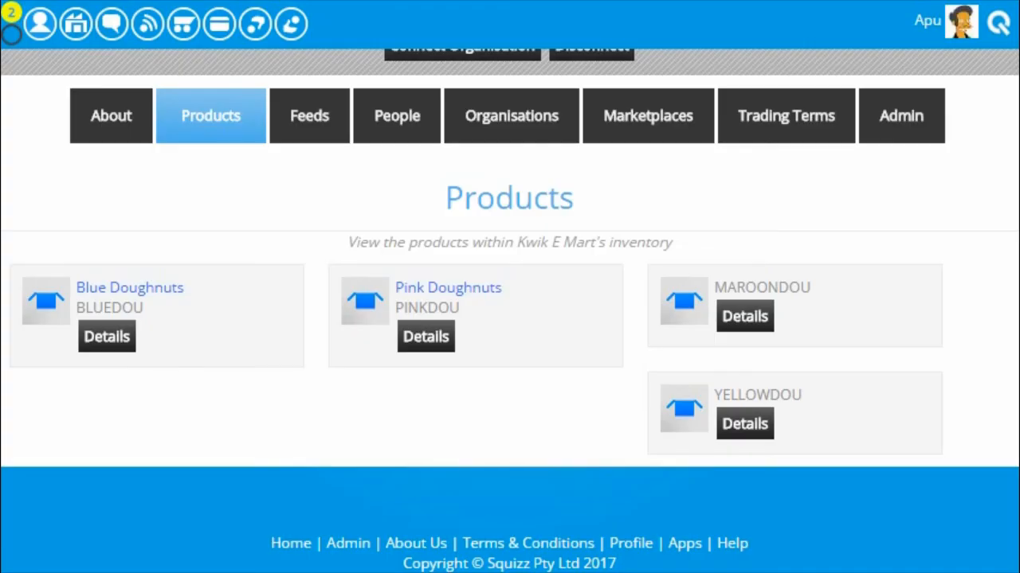
# Step: Switch to the SQUIZZ.com website, compare The Doughnut Factory and Kwik E Mart pages, and view the Blue Doughnuts product's details
pyautogui.scroll(5, 382, 159)
pyautogui.scroll(-5, 315, 188)
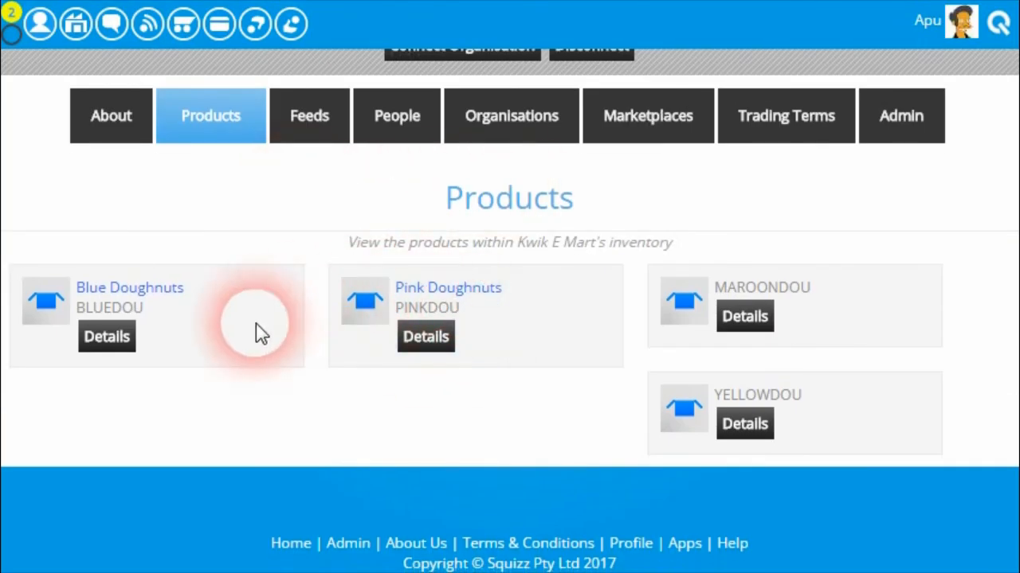
pyautogui.scroll(2, 388, 311)
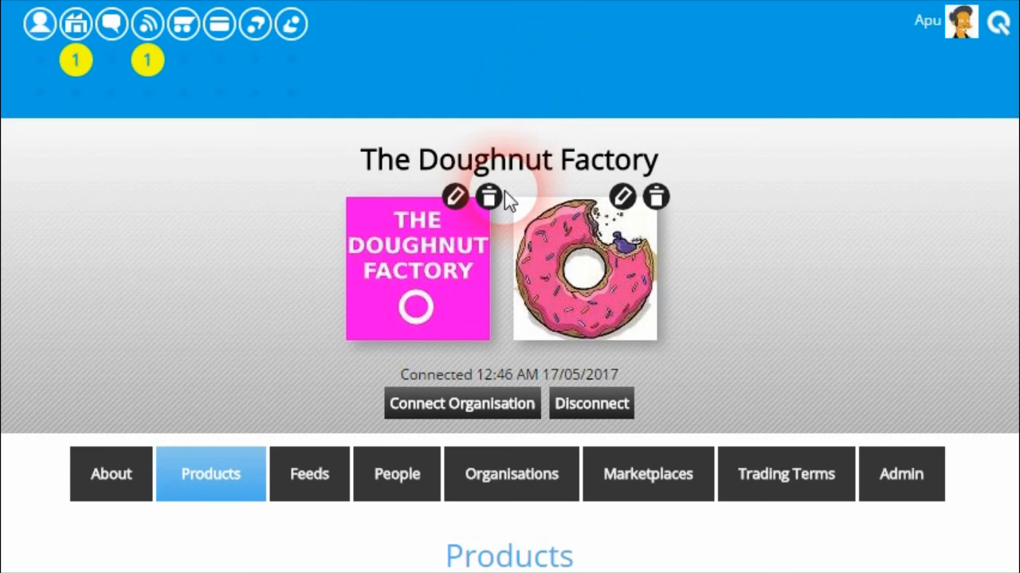
pyautogui.scroll(-5, 504, 190)
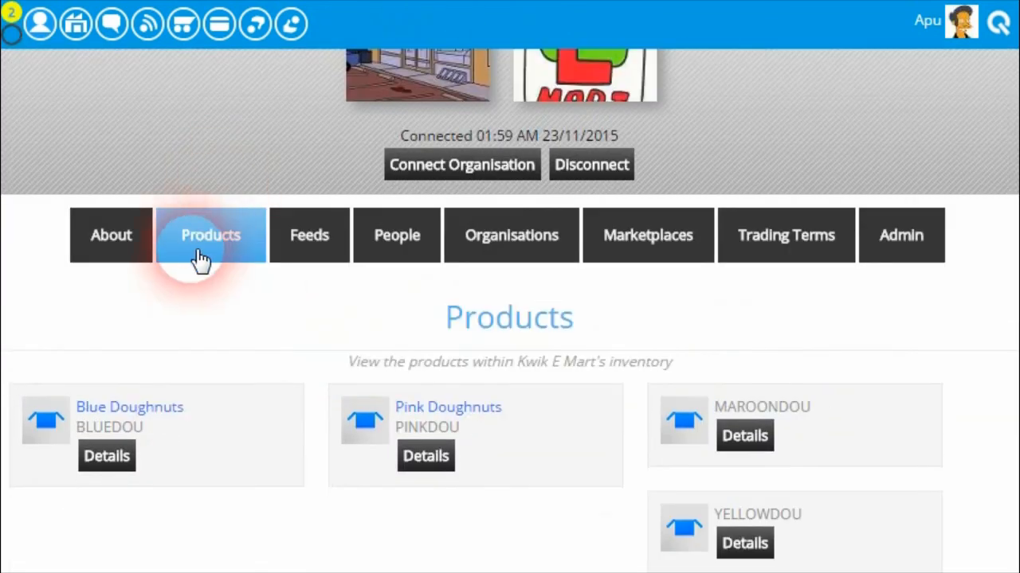
pyautogui.scroll(5, 200, 258)
pyautogui.scroll(-3, 372, 311)
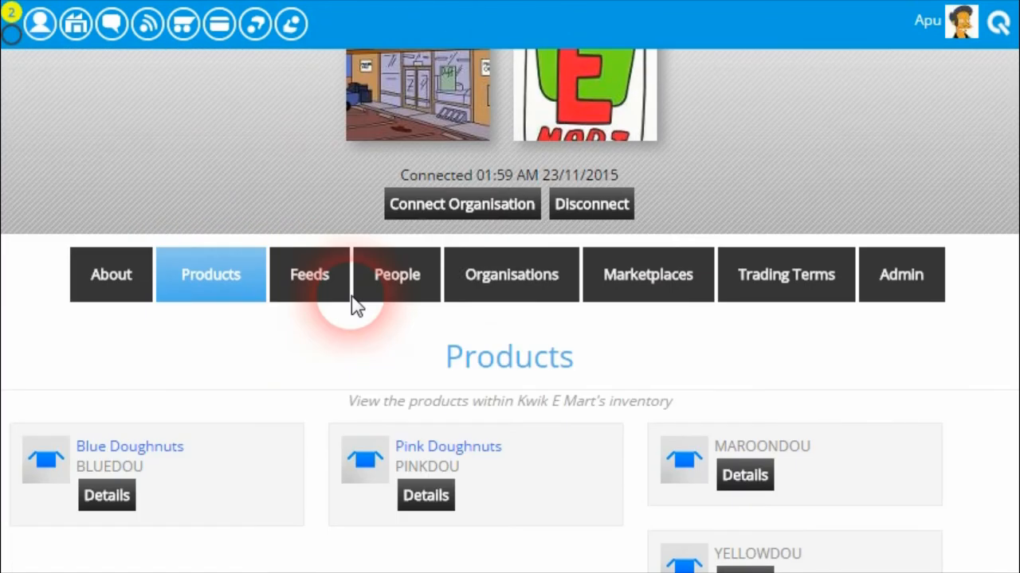
pyautogui.click(126, 466)
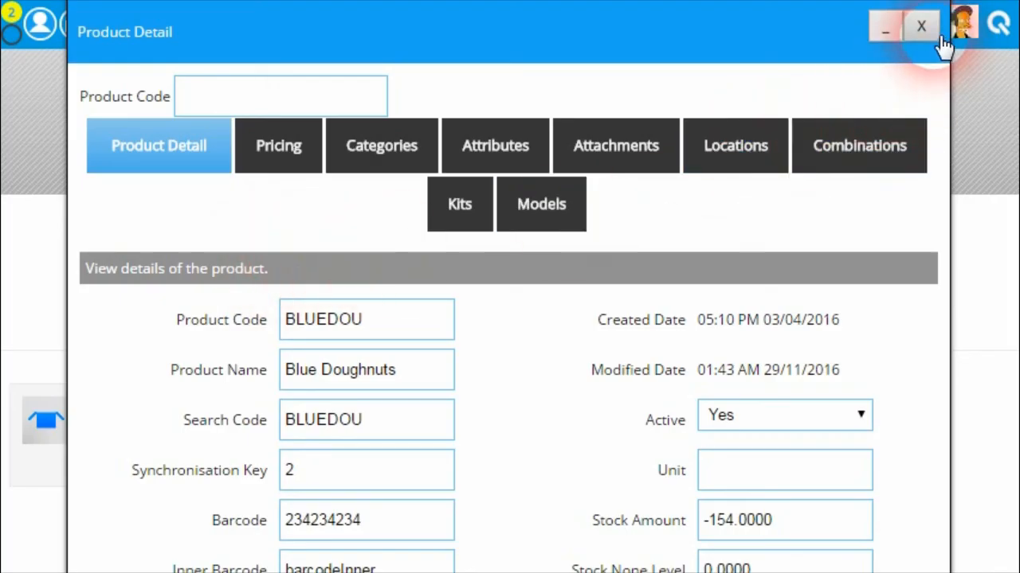
pyautogui.click(924, 29)
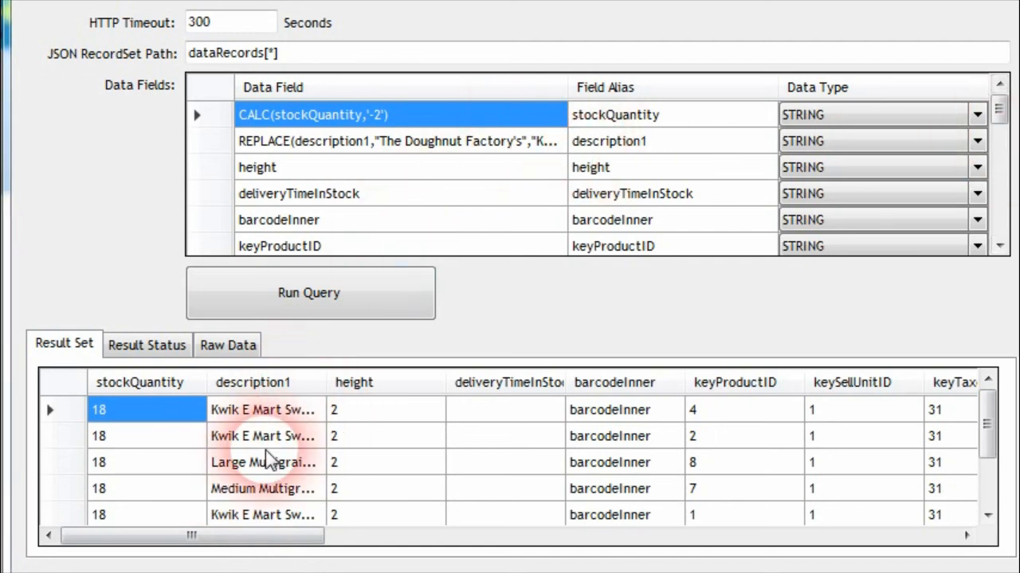
# Step: Back in the JSON/XML Query Browser, examine the productClass values across the result set's rows
pyautogui.moveTo(987, 434); pyautogui.dragTo(985, 458)
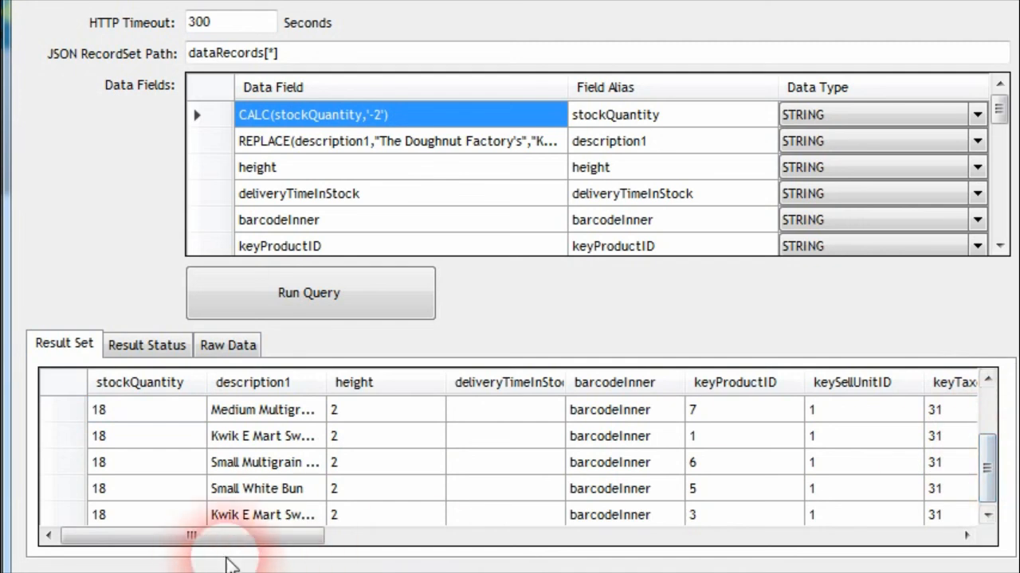
pyautogui.moveTo(257, 535); pyautogui.dragTo(711, 538)
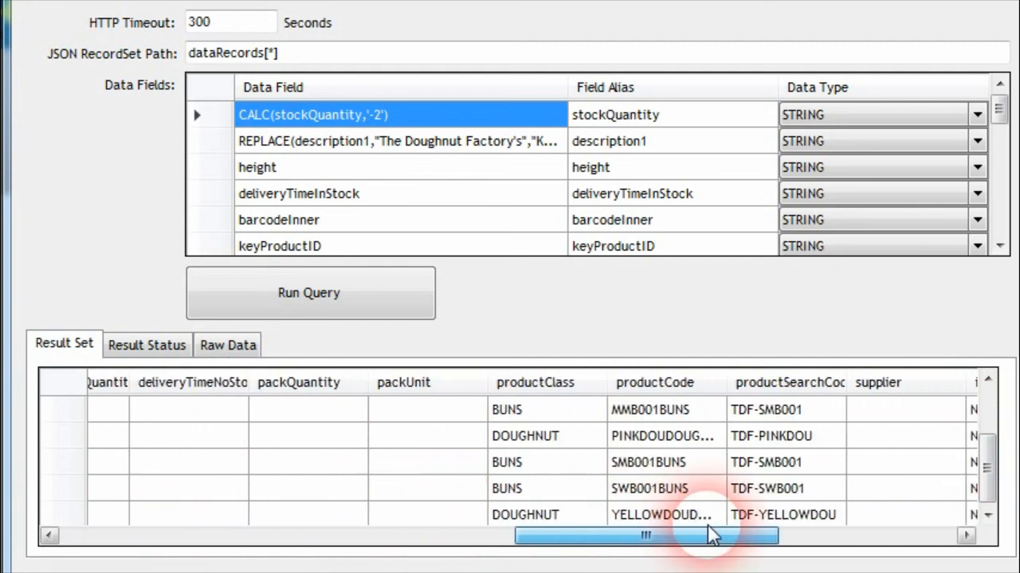
pyautogui.click(539, 408)
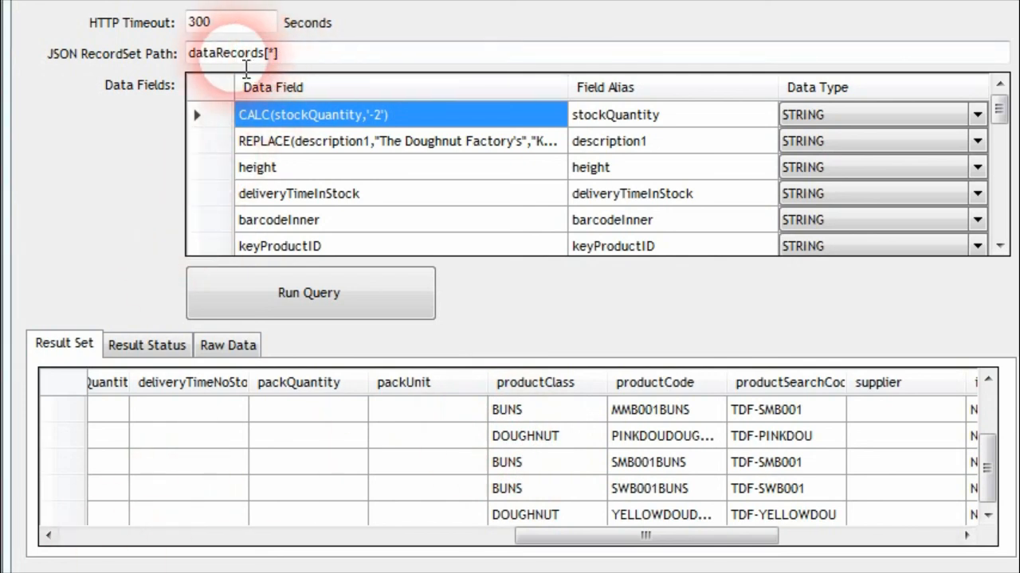
# Step: Set the JSON RecordSet Path to dataRecords[?(@.productClass == 'DOUGHNUT')], rerun the query and check the productClass column
pyautogui.click(231, 348)
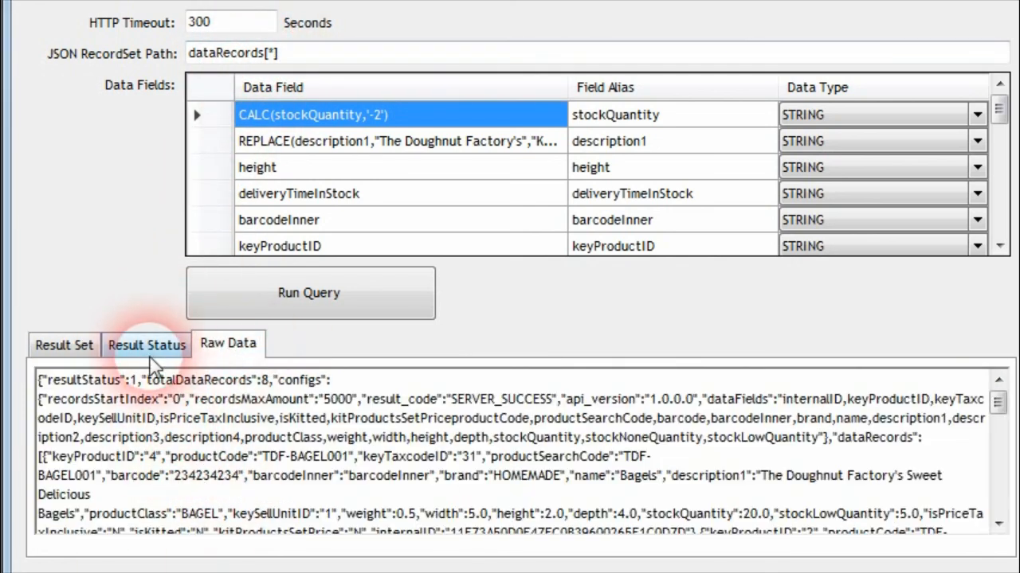
pyautogui.click(148, 347)
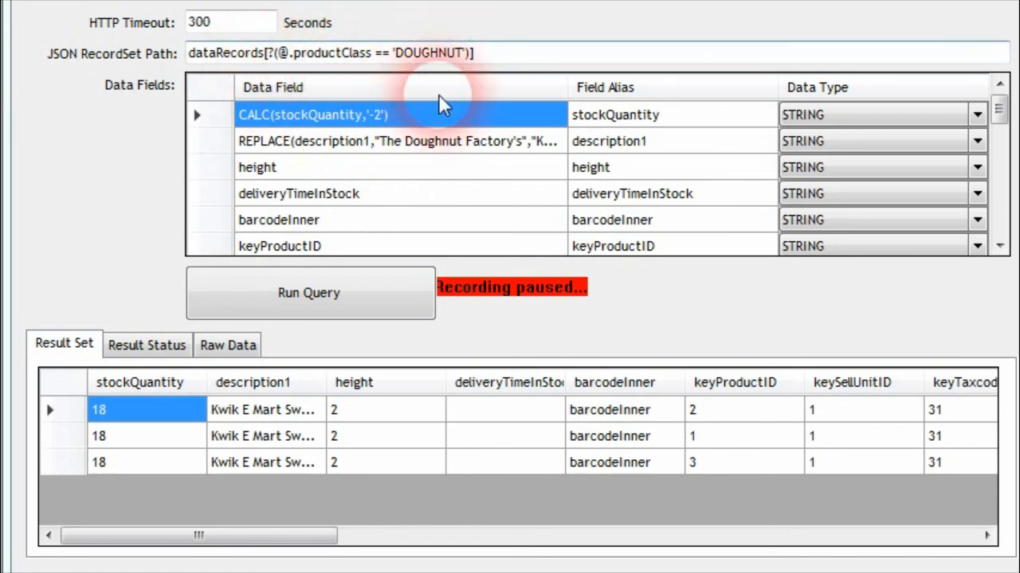
pyautogui.moveTo(270, 537); pyautogui.dragTo(728, 531)
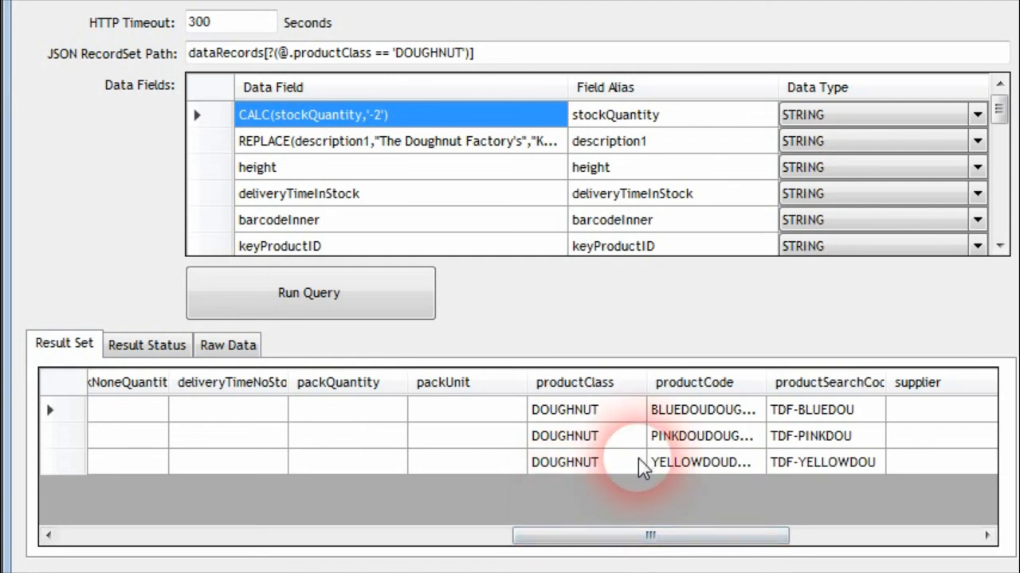
# Step: Compare the unfiltered raw data with the doughnut-only records in the result set
pyautogui.click(225, 348)
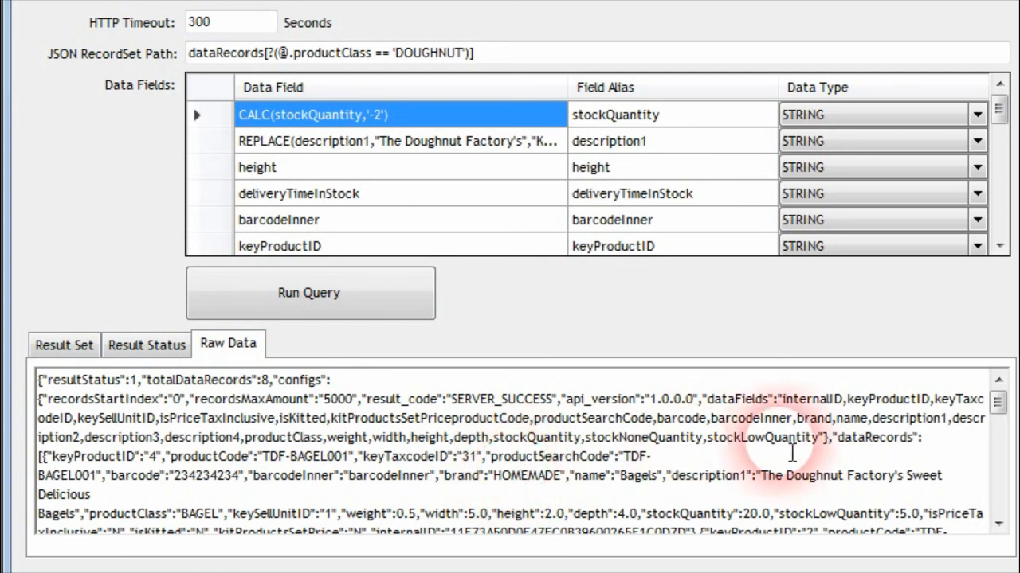
pyautogui.scroll(-1, 1000, 419)
pyautogui.scroll(1, 994, 409)
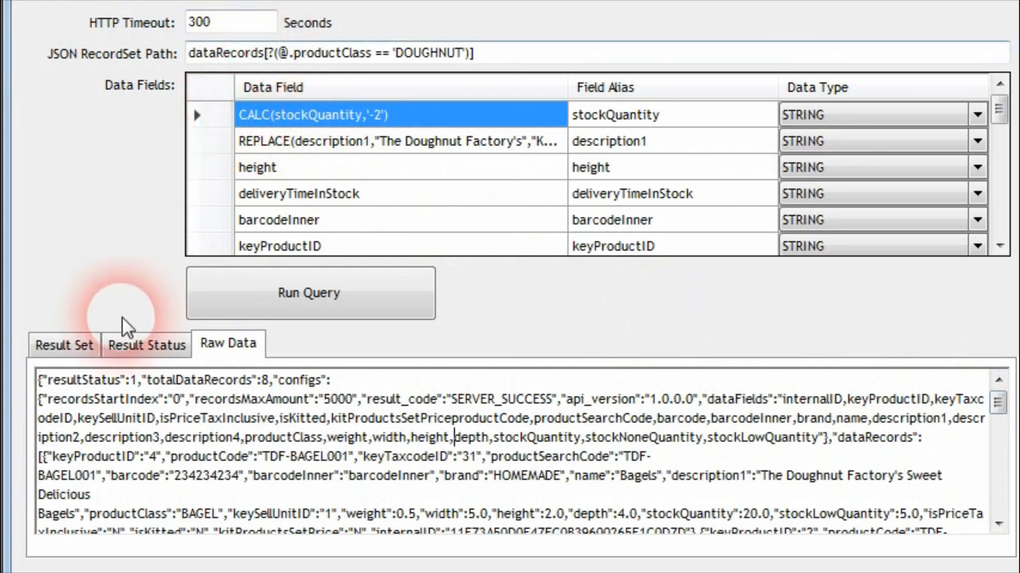
pyautogui.click(63, 345)
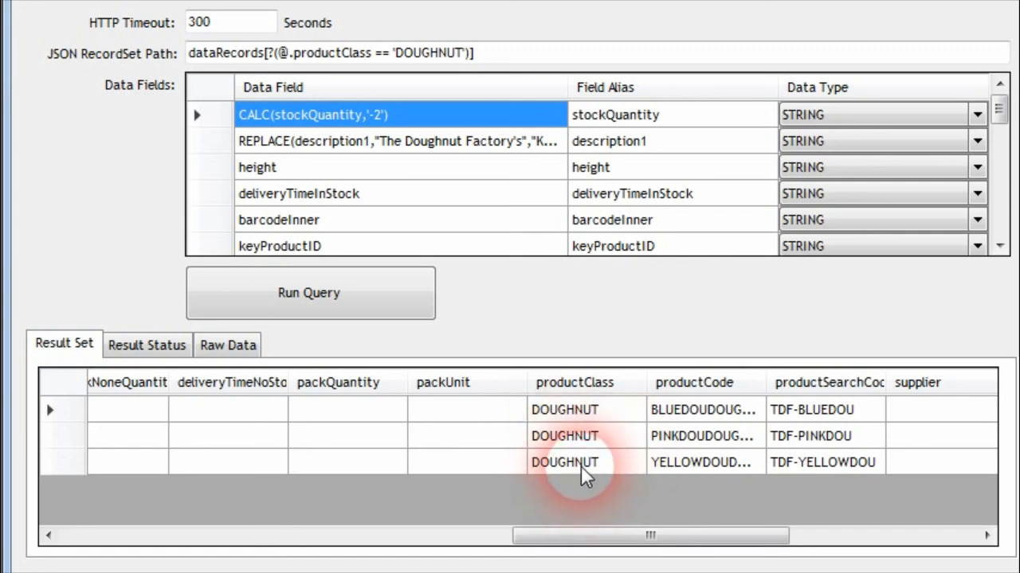
# Step: Check the raw data, set the document source to Read JSON Document From Raw Data tab and rerun the doughnut query
pyautogui.moveTo(610, 542); pyautogui.dragTo(644, 541)
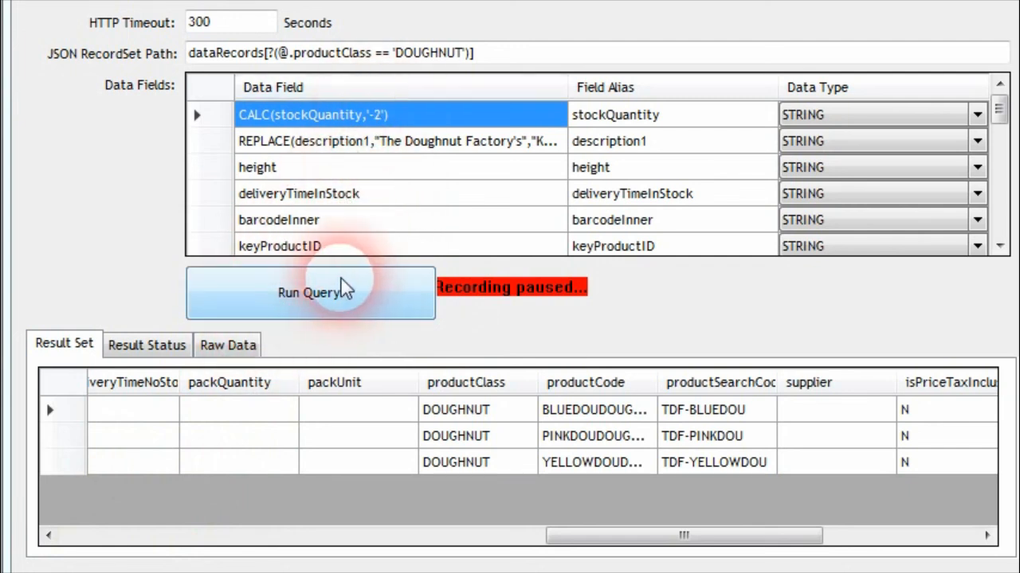
pyautogui.click(222, 342)
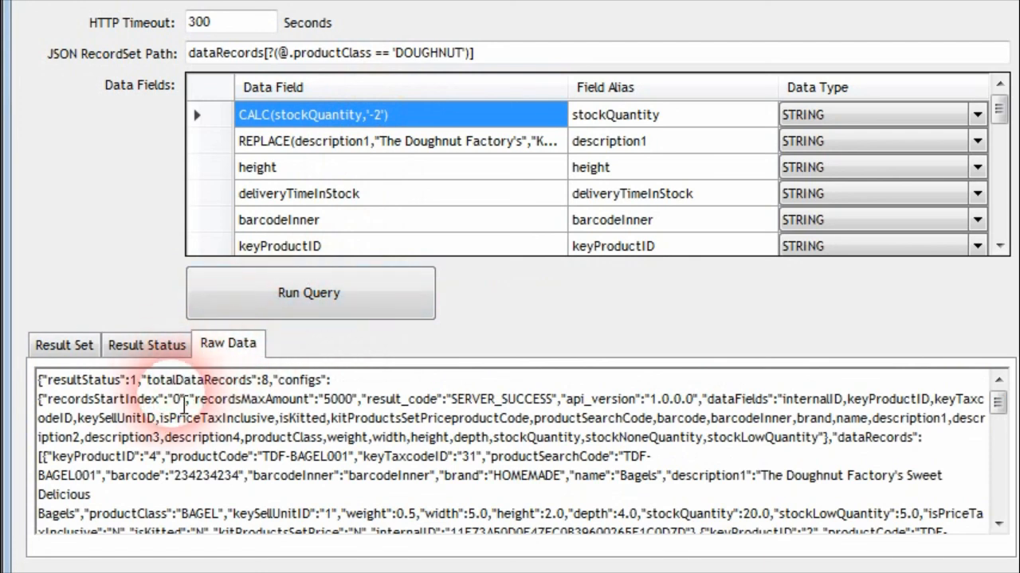
pyautogui.click(176, 384)
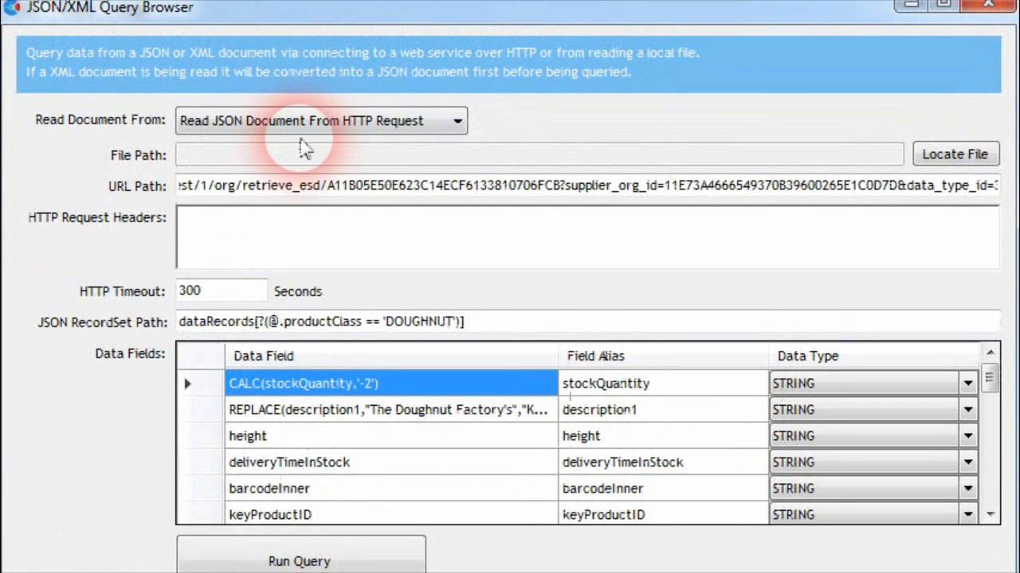
pyautogui.click(366, 121)
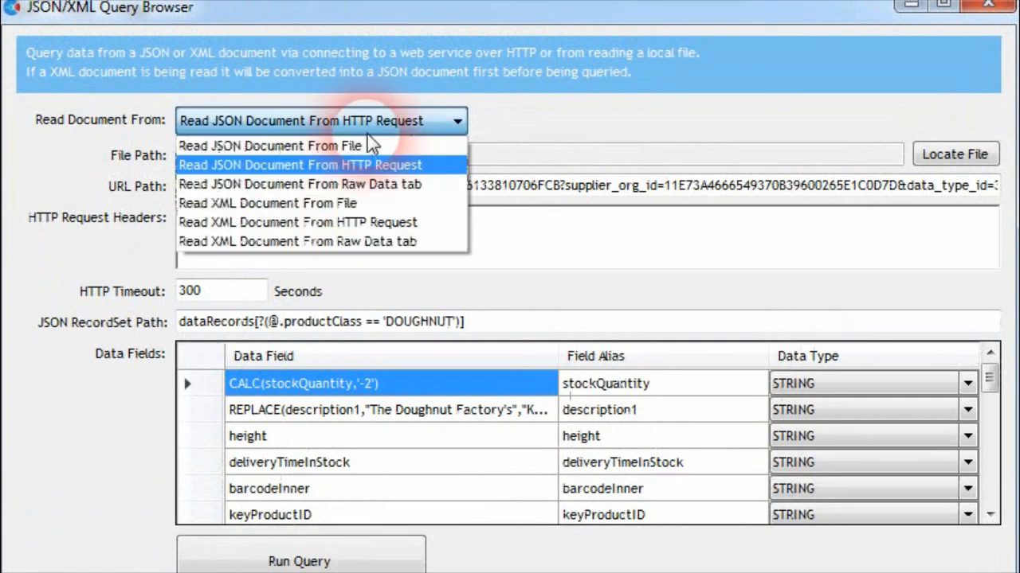
pyautogui.click(383, 185)
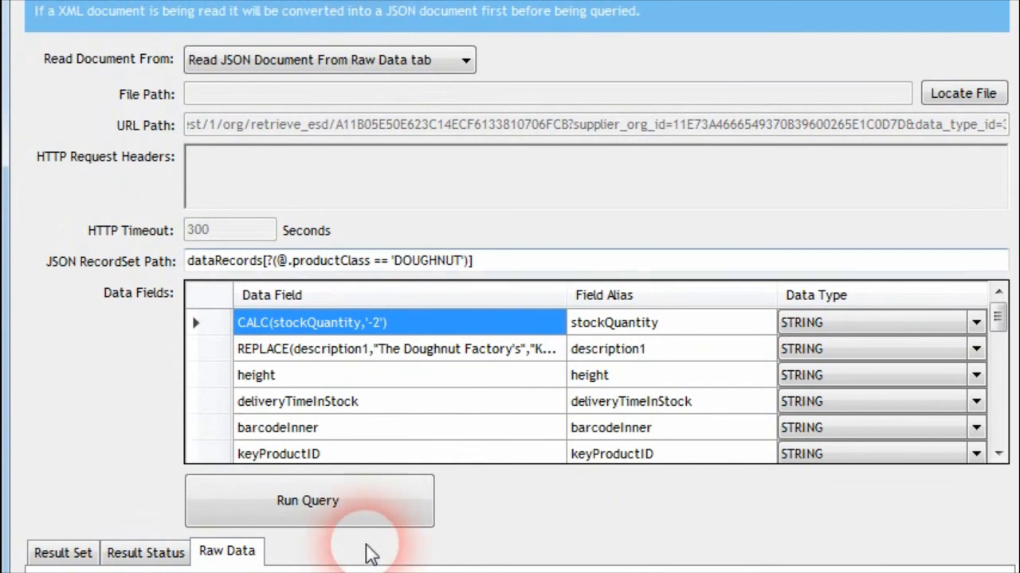
pyautogui.click(335, 505)
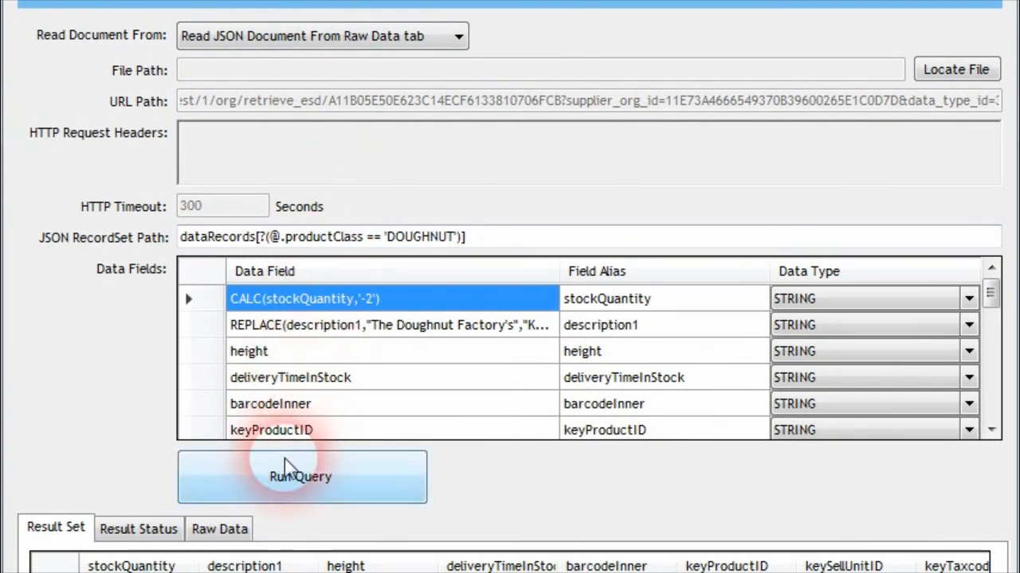
# Step: Compare the raw data with the filtered records in the rerun query's result set
pyautogui.click(223, 530)
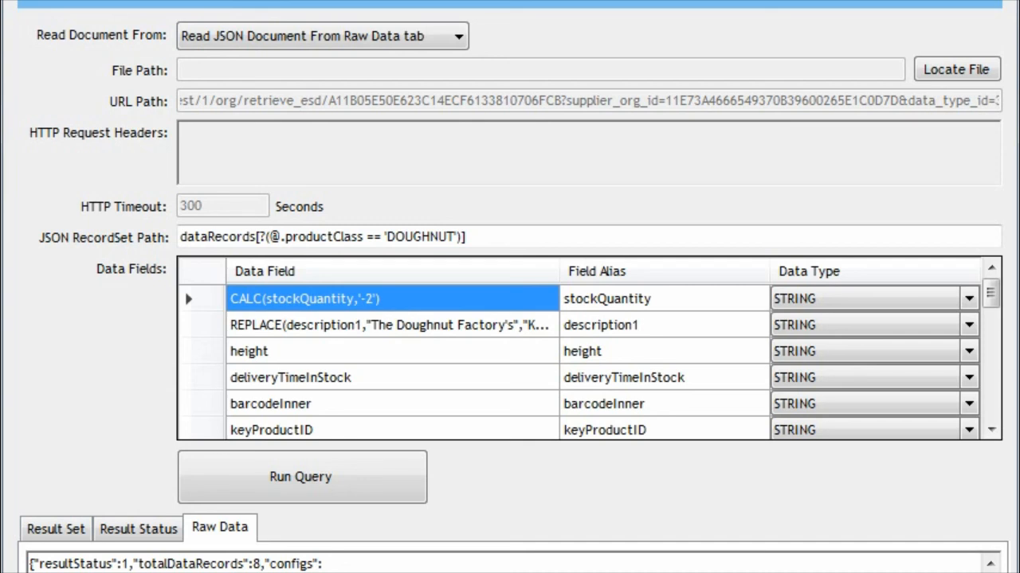
pyautogui.click(66, 531)
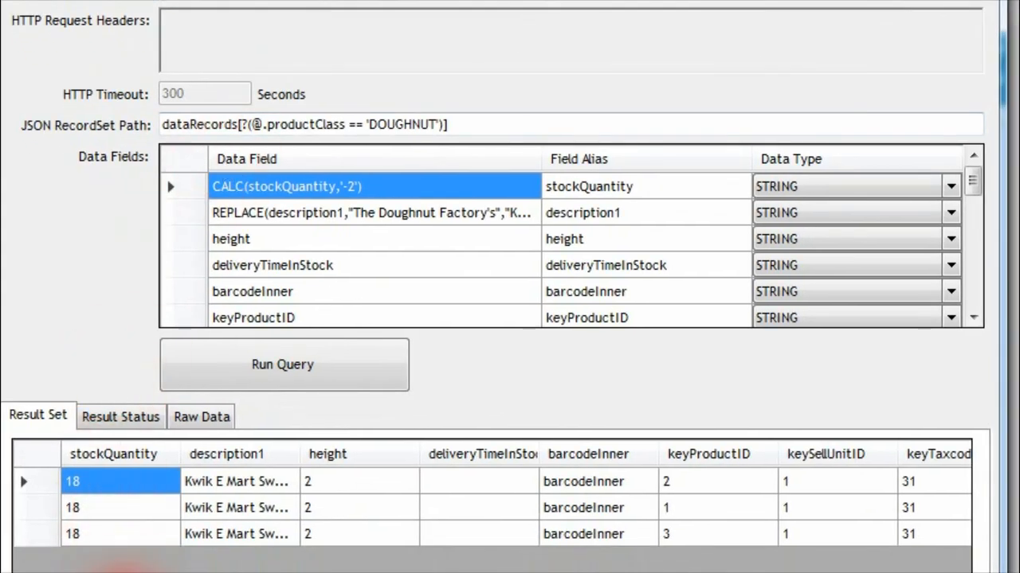
pyautogui.moveTo(125, 572)
pyautogui.mouseDown()
pyautogui.moveTo(751, 572)
pyautogui.moveTo(143, 572)
pyautogui.mouseUp()
pyautogui.keyDown('shift'); pyautogui.click(881, 540); pyautogui.keyUp('shift')
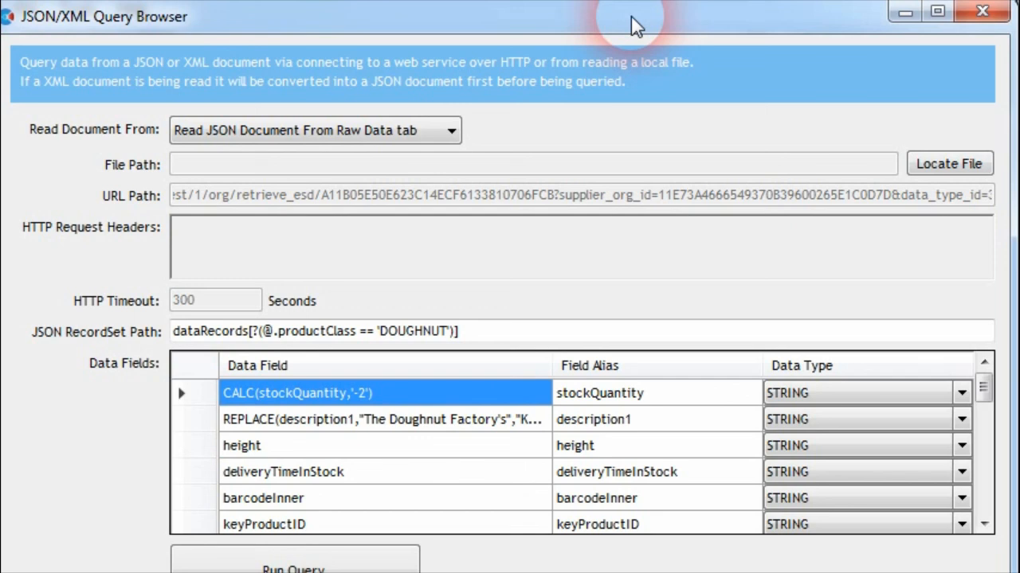
# Step: Close the product query window and examine the end of the URL Path in the price query
pyautogui.click(572, 420)
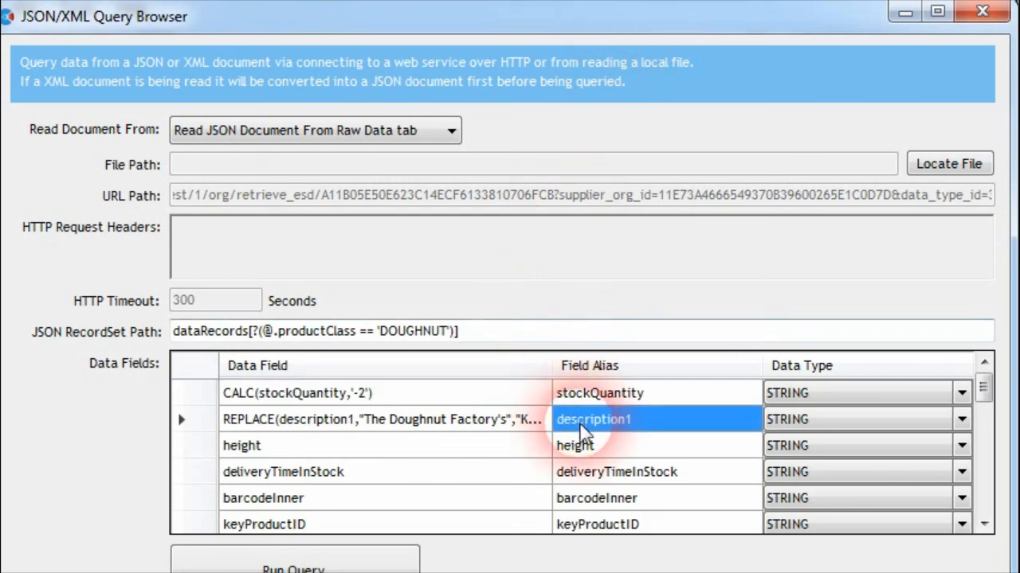
pyautogui.click(980, 12)
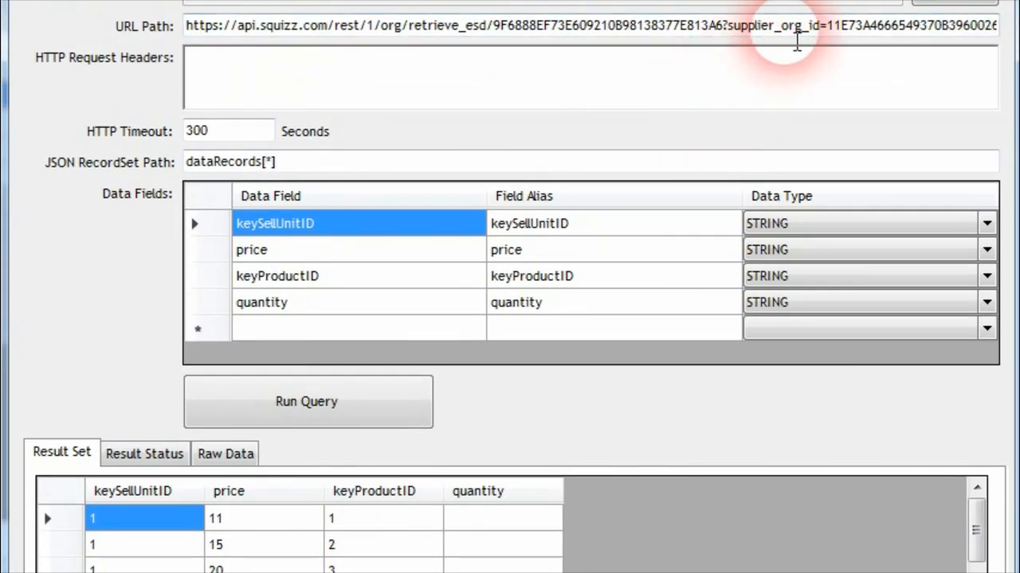
pyautogui.click(801, 4)
pyautogui.press('End')
pyautogui.click(770, 4)
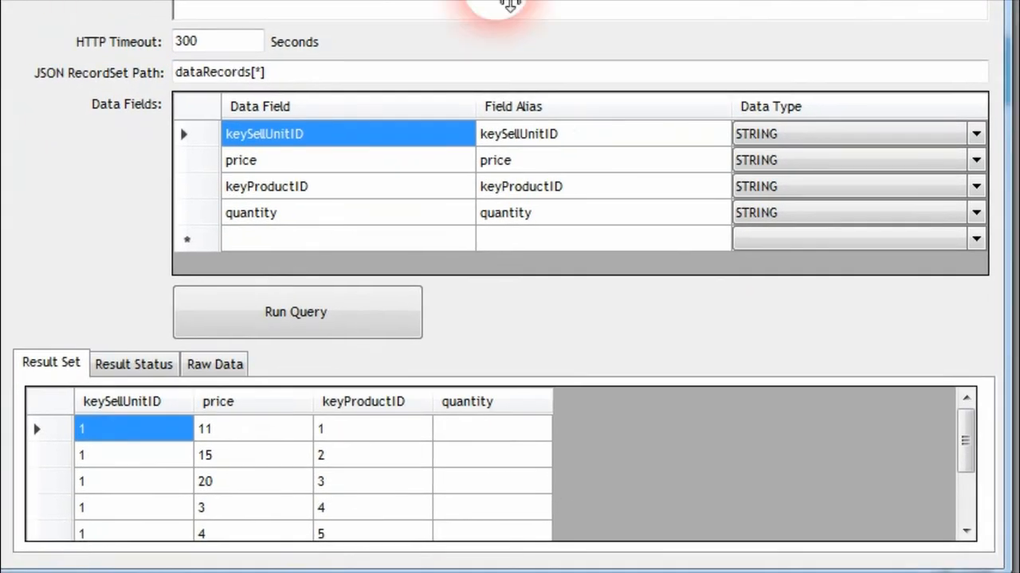
# Step: Examine how the price values match the keyProductID values for the first two records in the price result set
pyautogui.click(360, 460)
pyautogui.keyDown('shift'); pyautogui.click(223, 460); pyautogui.keyUp('shift')
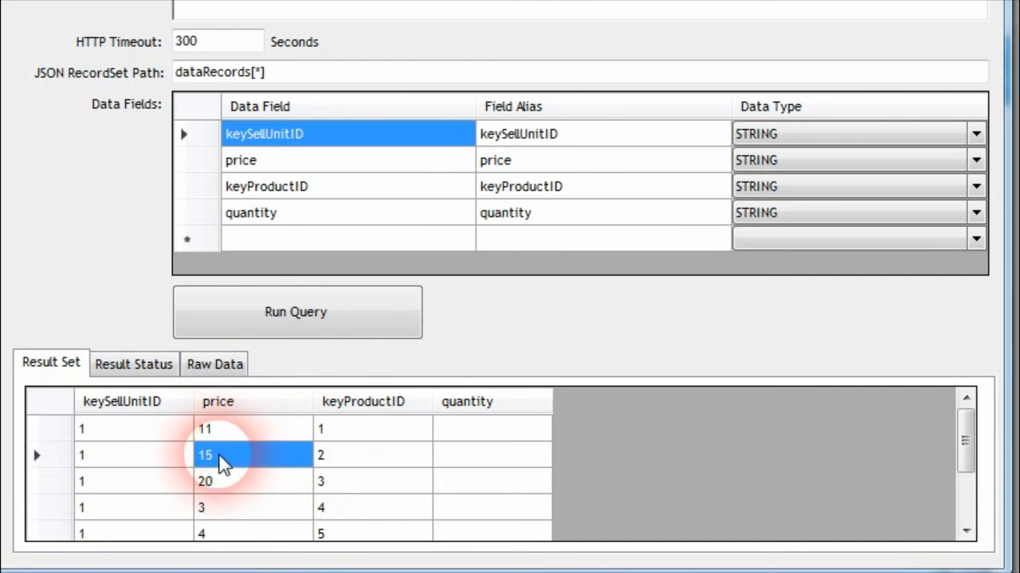
pyautogui.click(216, 456)
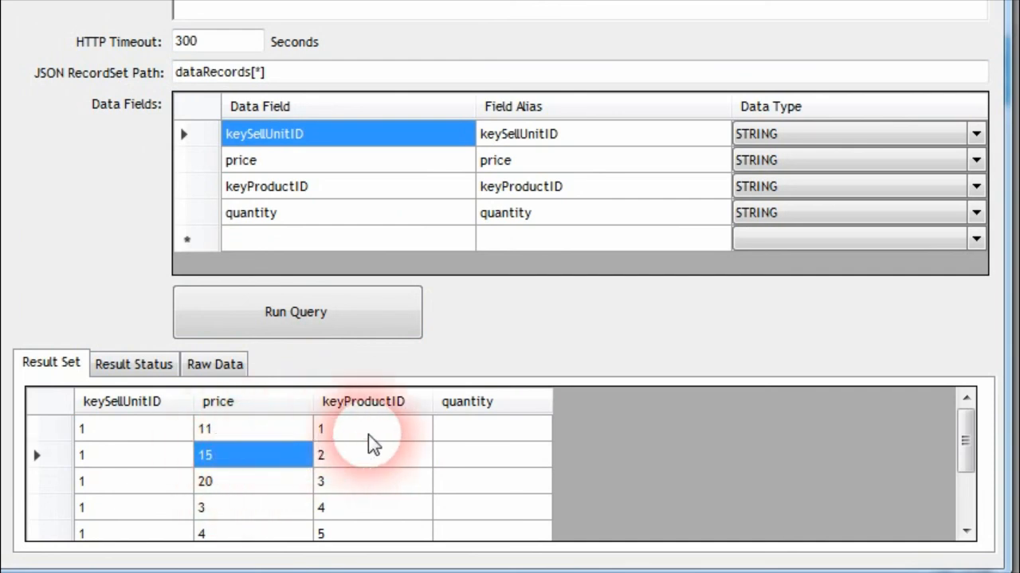
pyautogui.click(354, 460)
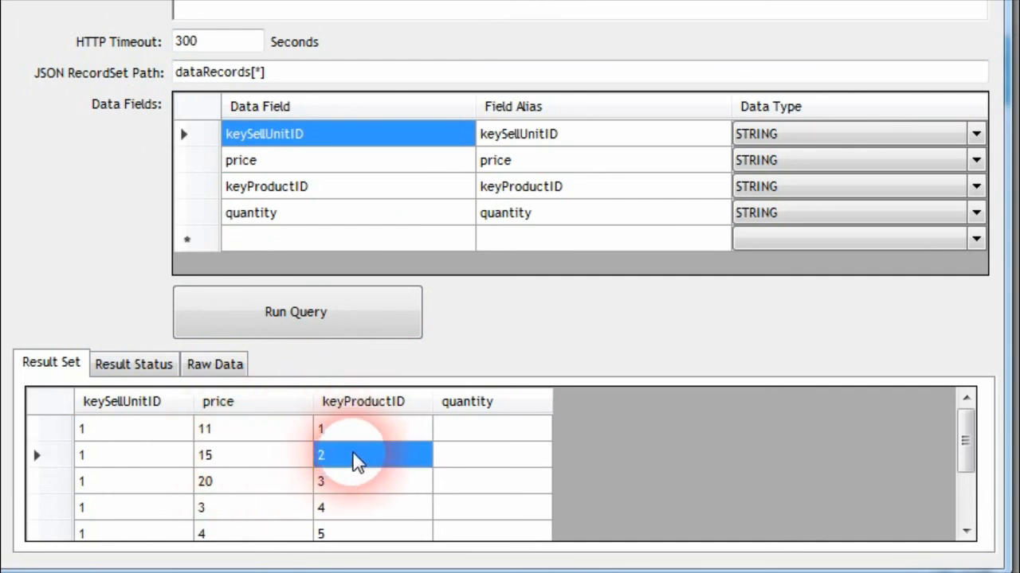
pyautogui.click(360, 436)
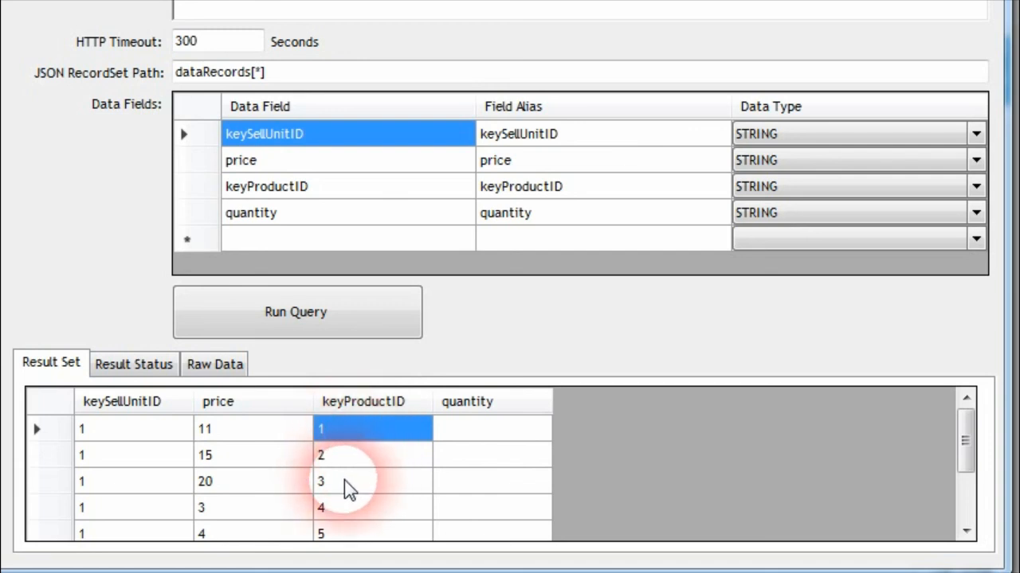
pyautogui.scroll(-1, 350, 486)
pyautogui.scroll(1, 351, 485)
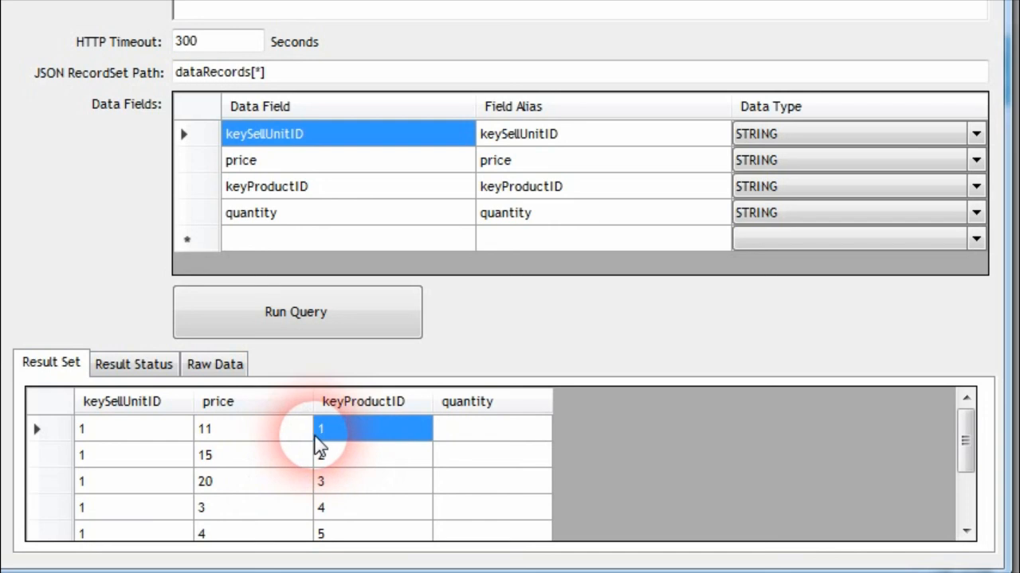
pyautogui.click(245, 437)
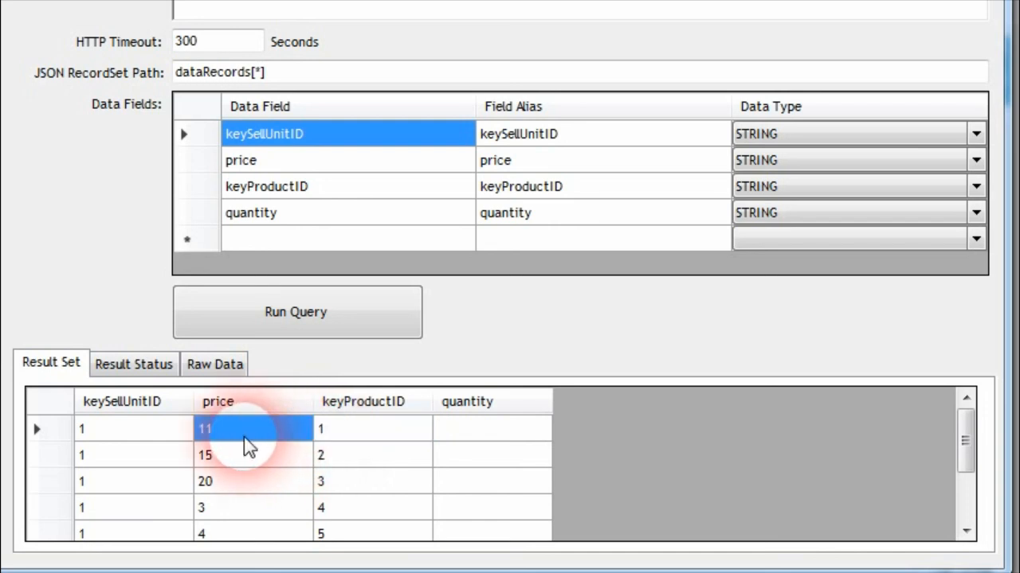
pyautogui.click(352, 462)
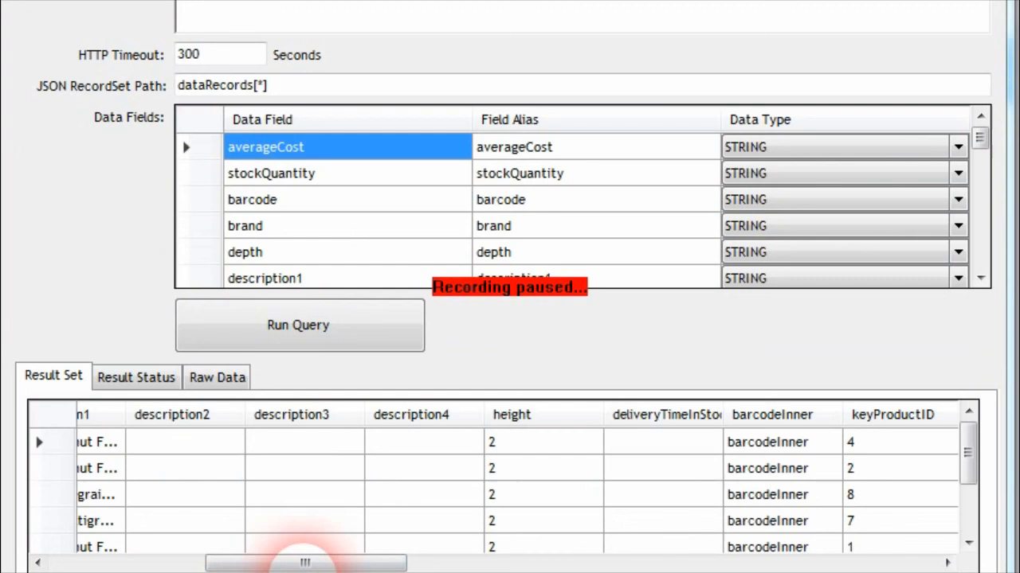
# Step: Switch to the product query's result set and examine the keyProductID column and the product fields beyond it
pyautogui.moveTo(295, 562); pyautogui.dragTo(454, 560)
pyautogui.click(292, 446)
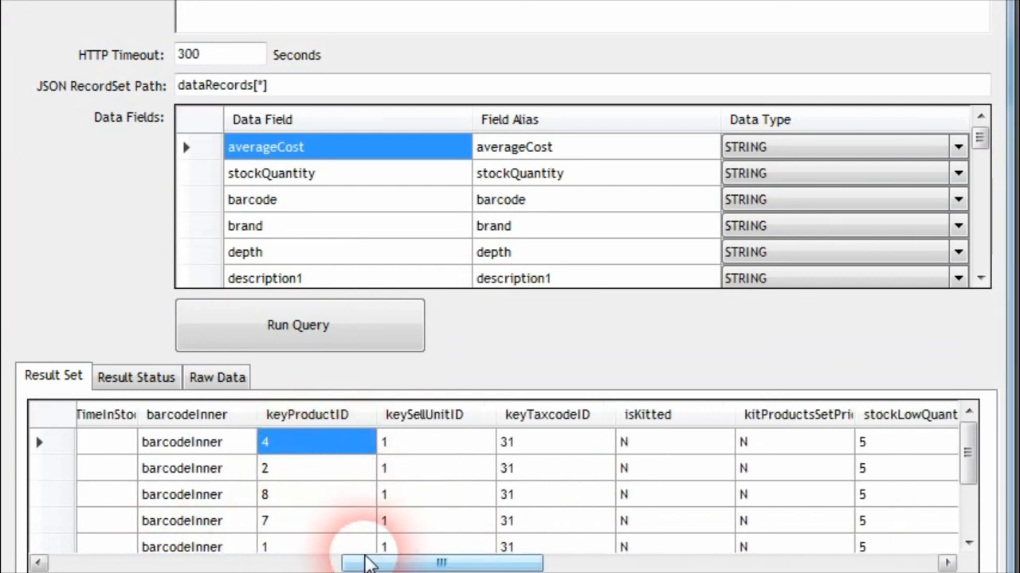
pyautogui.click(307, 547)
pyautogui.moveTo(377, 563); pyautogui.dragTo(503, 563)
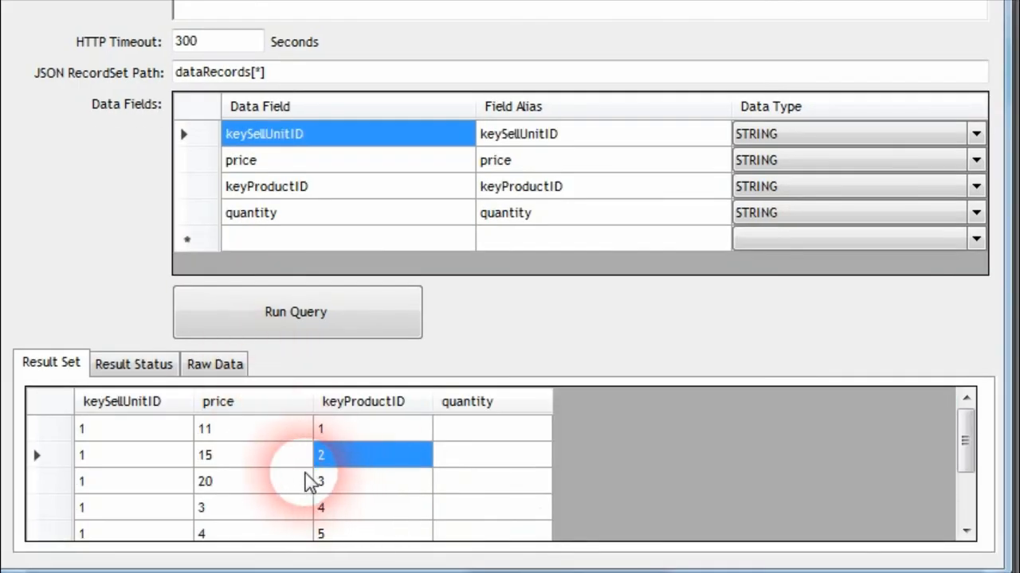
# Step: Back in the price query, examine product 2's price and the quantity column across the first four records
pyautogui.click(239, 470)
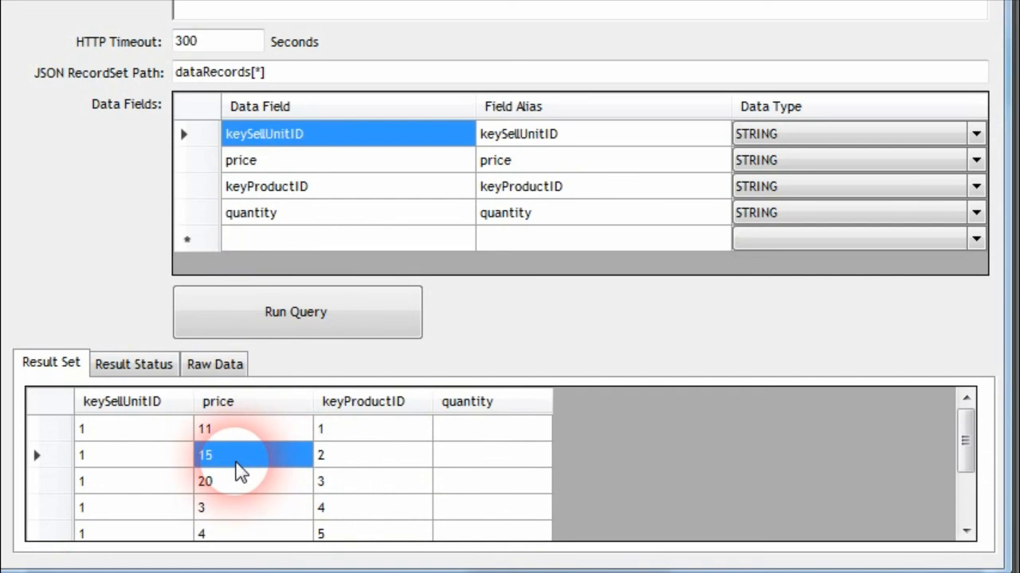
pyautogui.click(465, 461)
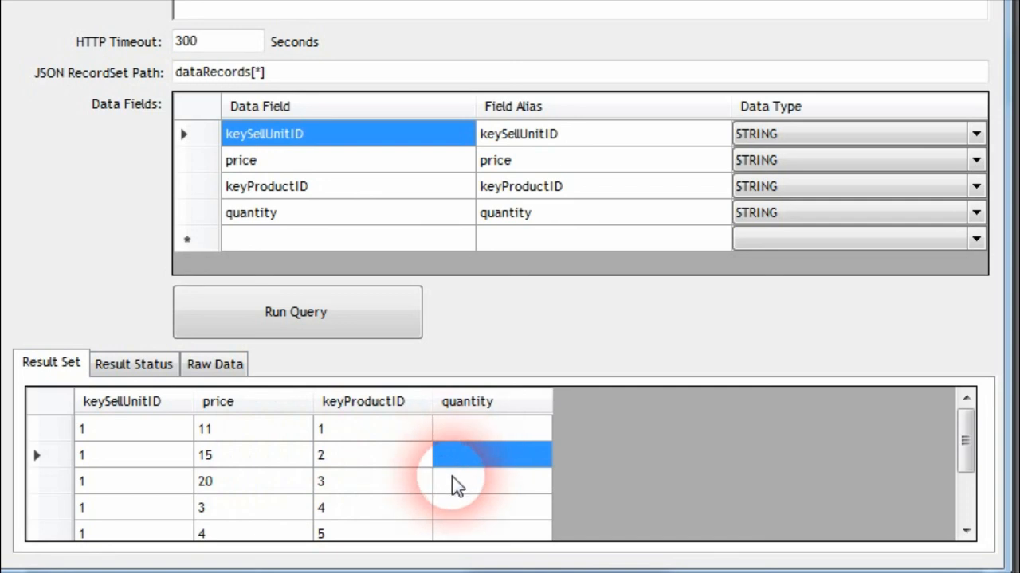
pyautogui.click(454, 478)
pyautogui.click(472, 454)
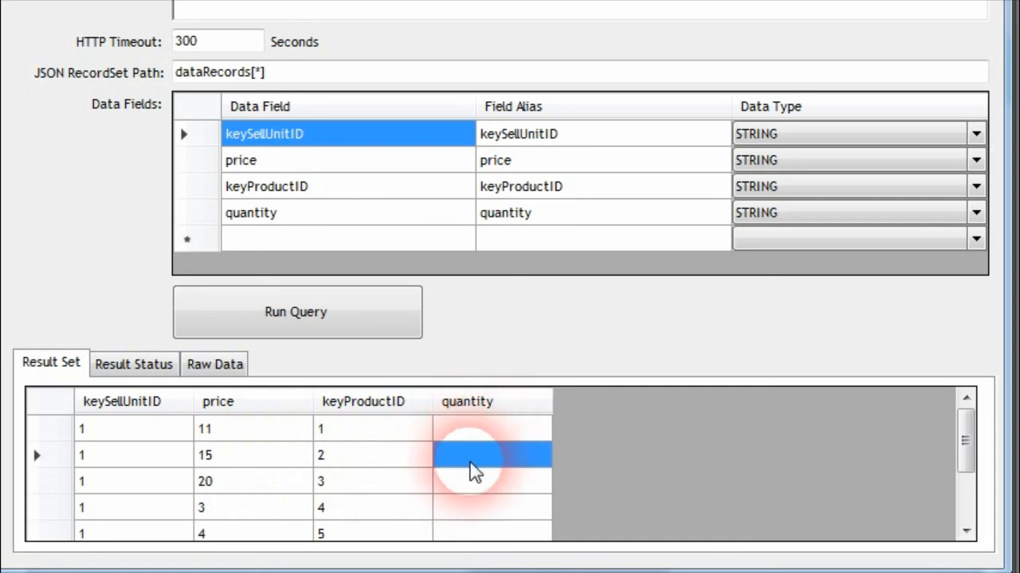
pyautogui.click(487, 481)
pyautogui.click(493, 508)
pyautogui.click(501, 481)
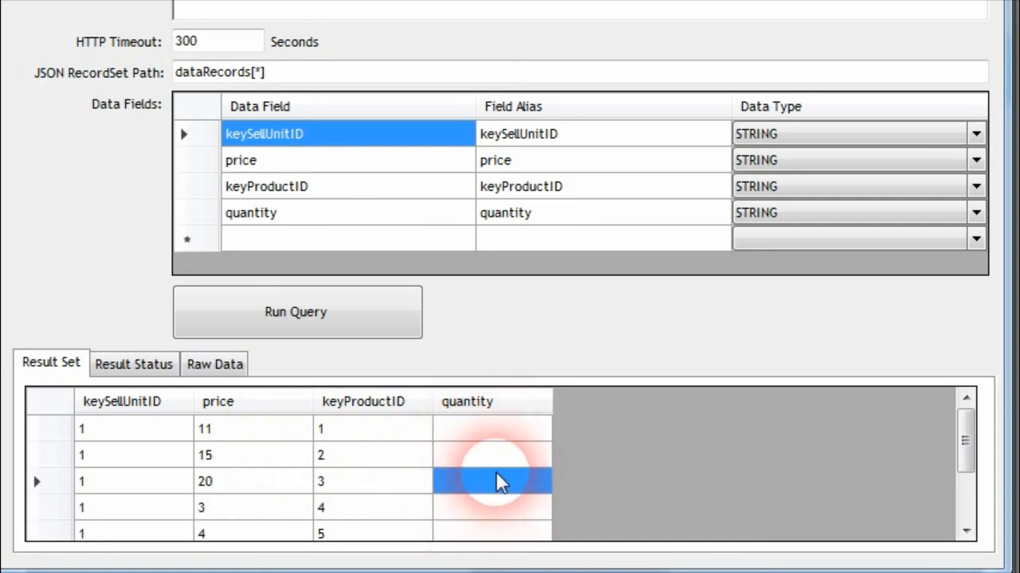
pyautogui.click(500, 456)
pyautogui.click(498, 434)
pyautogui.click(494, 458)
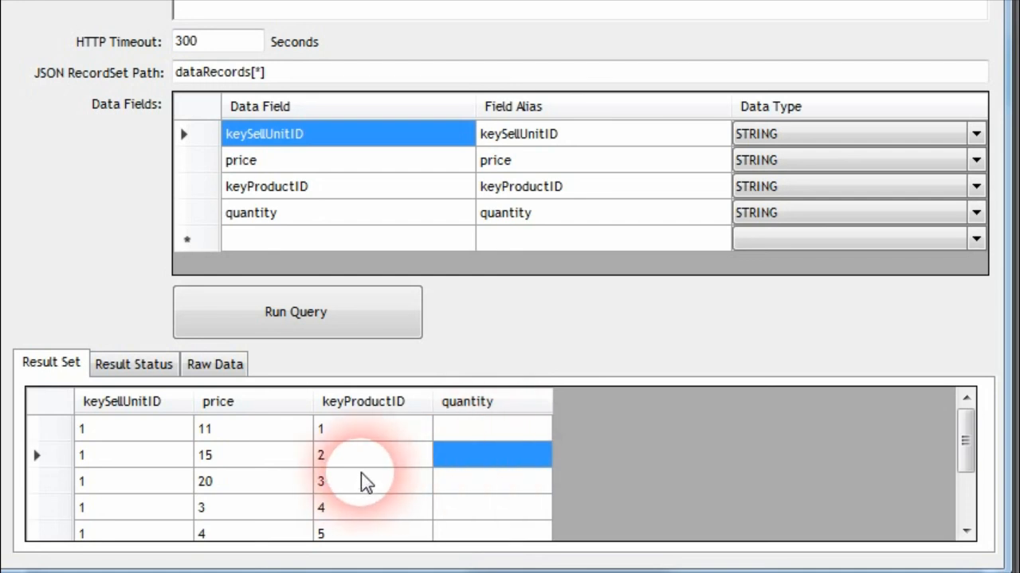
pyautogui.click(459, 480)
pyautogui.click(465, 458)
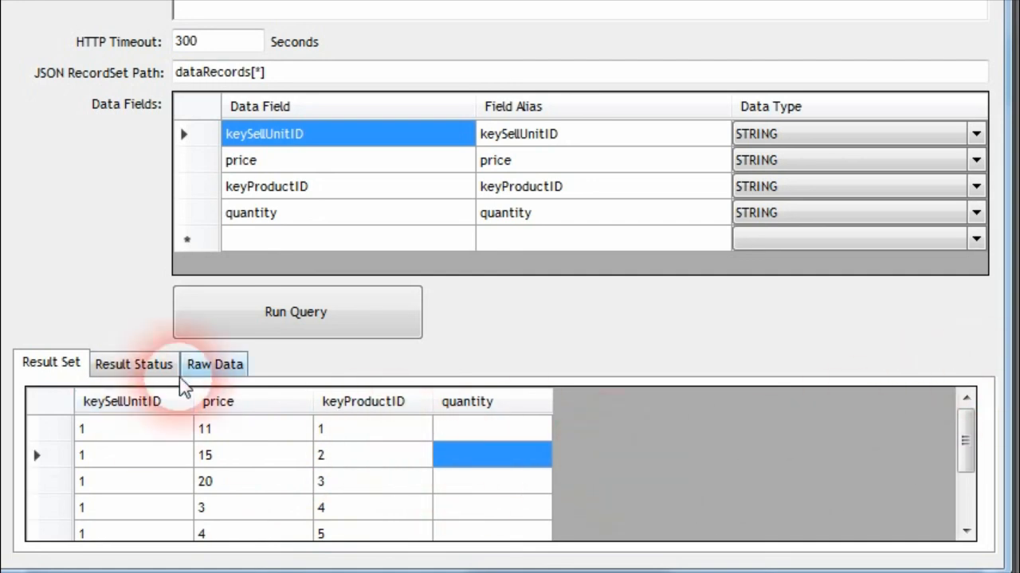
# Step: View the price query's raw data and examine the quantity_break_direction setting in its configs
pyautogui.click(209, 365)
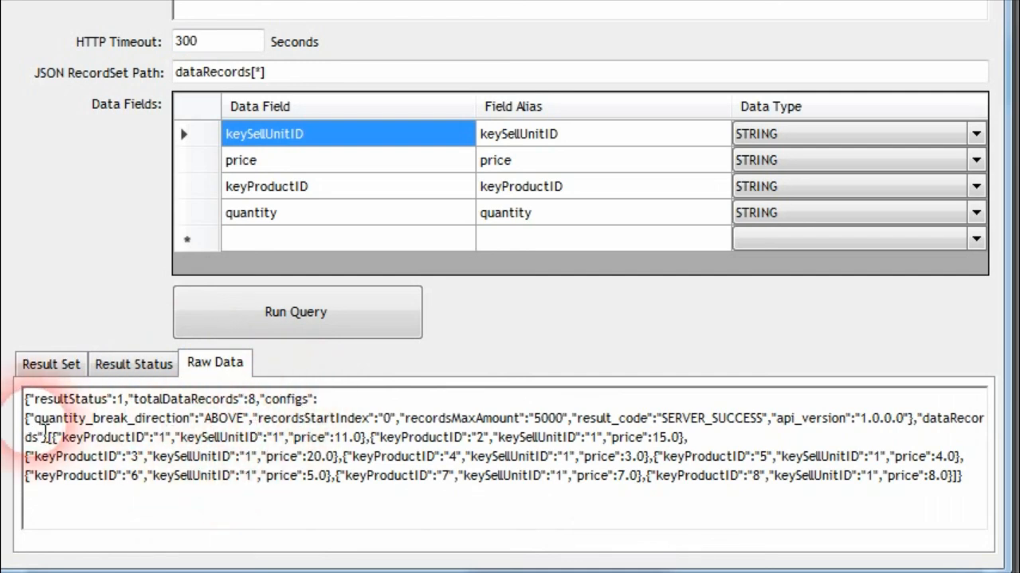
pyautogui.doubleClick(102, 420)
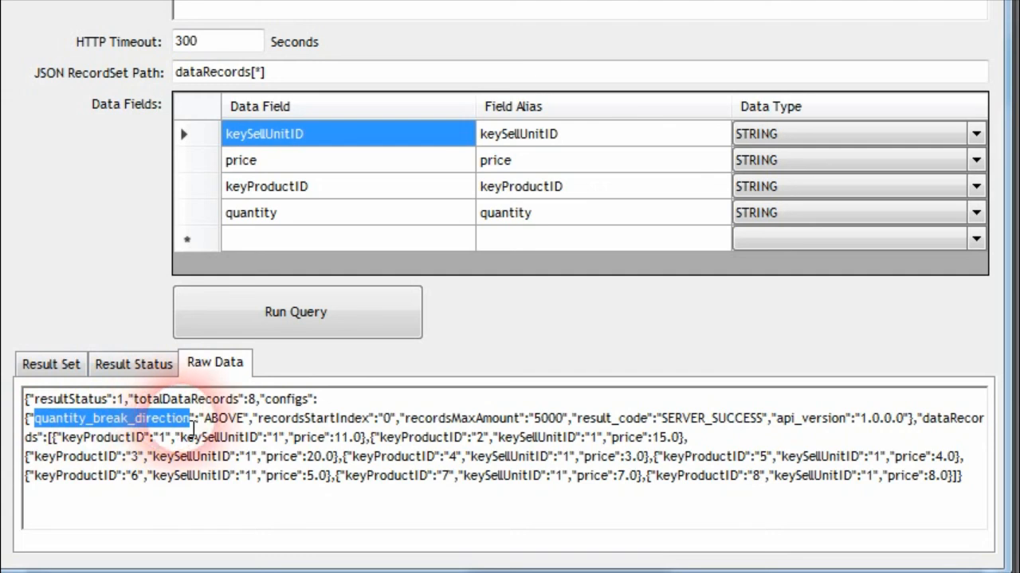
pyautogui.click(191, 420)
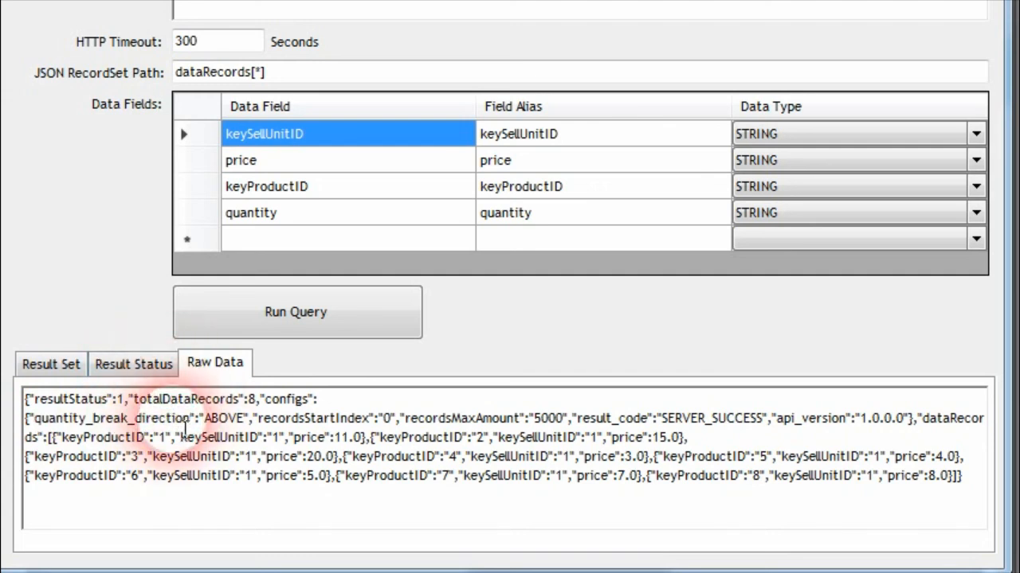
# Step: Return to the query's result set and set the quantity in the keyProductID 2 row to 5
pyautogui.click(145, 368)
pyautogui.click(29, 366)
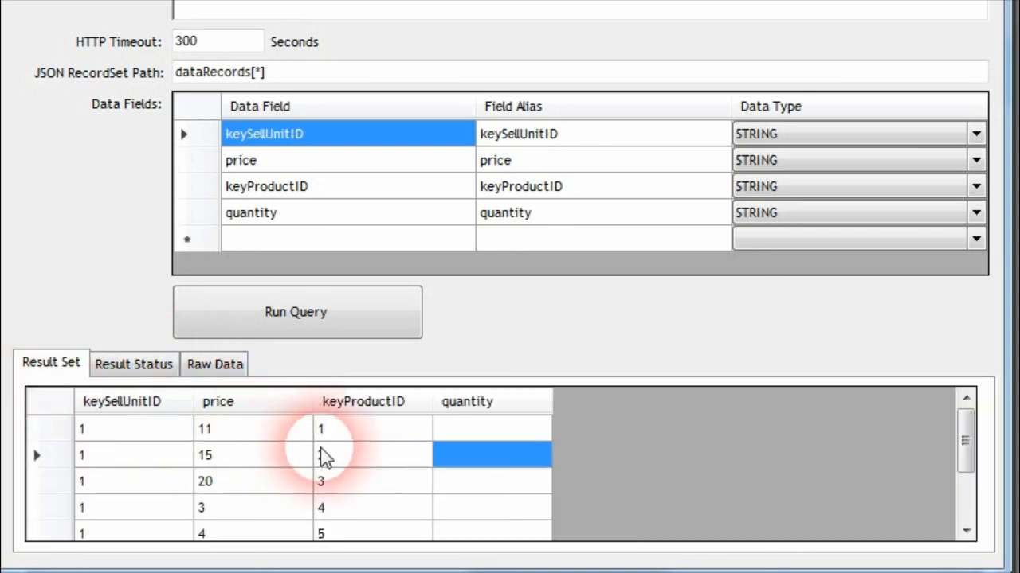
pyautogui.click(442, 455)
pyautogui.write('45')
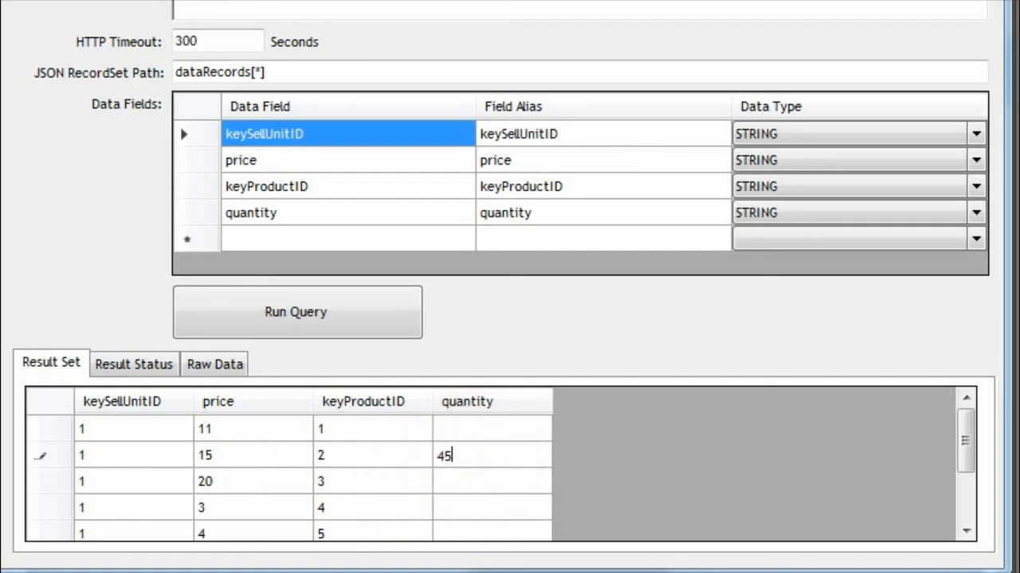
pyautogui.moveTo(472, 456); pyautogui.dragTo(432, 460)
pyautogui.write('5')
pyautogui.click(472, 478)
pyautogui.click(453, 457)
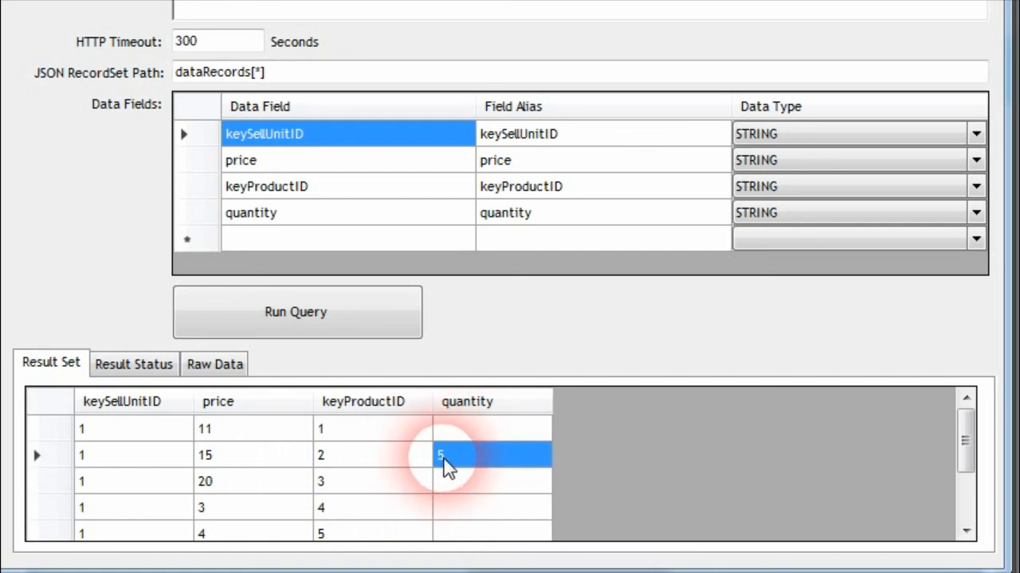
# Step: Set the price in the keyProductID 2 row of the result set to 10
pyautogui.click(229, 467)
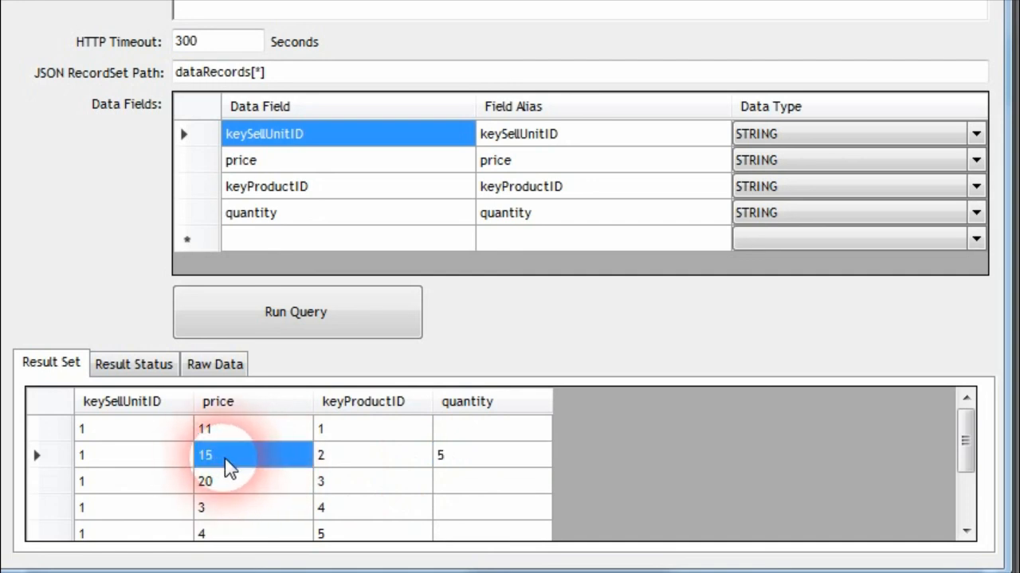
pyautogui.click(231, 470)
pyautogui.moveTo(236, 473); pyautogui.dragTo(218, 473)
pyautogui.write('0')
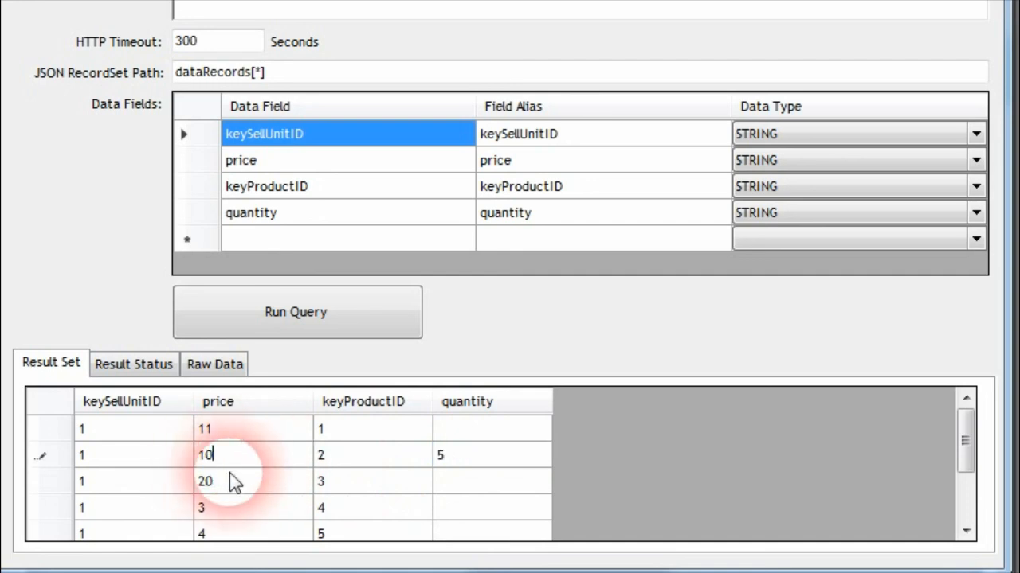
pyautogui.click(230, 475)
pyautogui.click(242, 462)
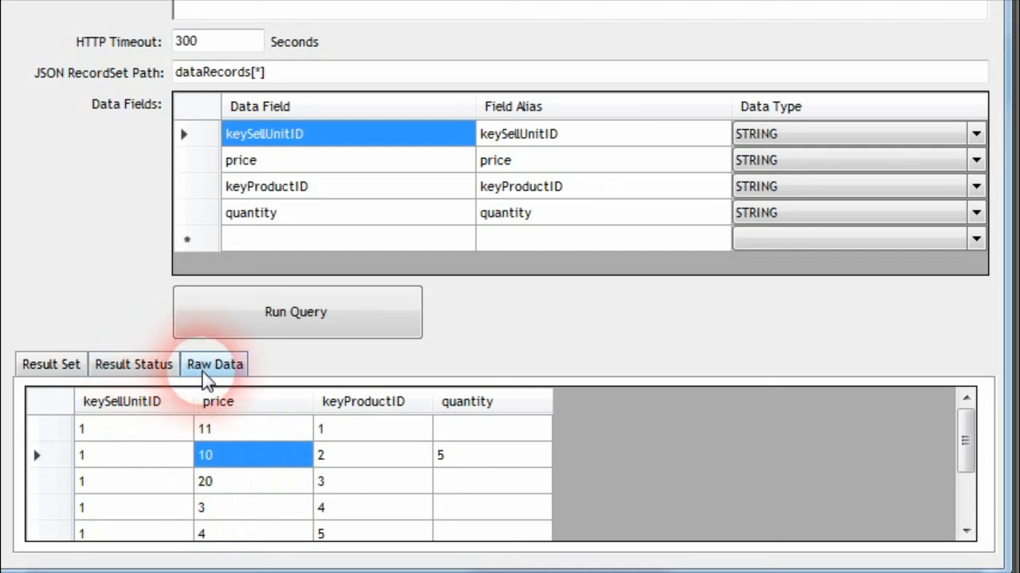
# Step: Show the raw response data and highlight the quantity_break_direction value ABOVE
pyautogui.click(208, 366)
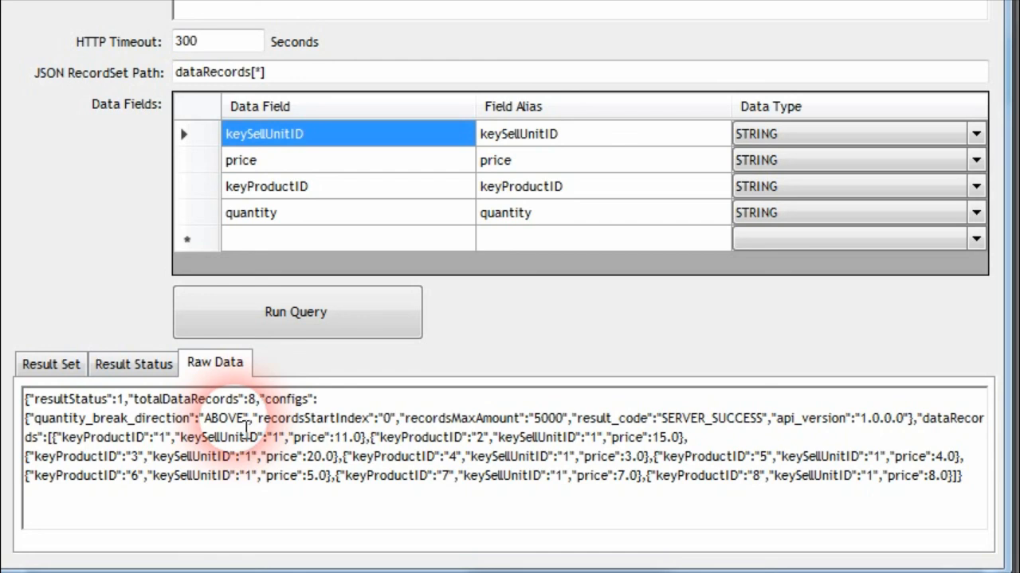
pyautogui.doubleClick(224, 420)
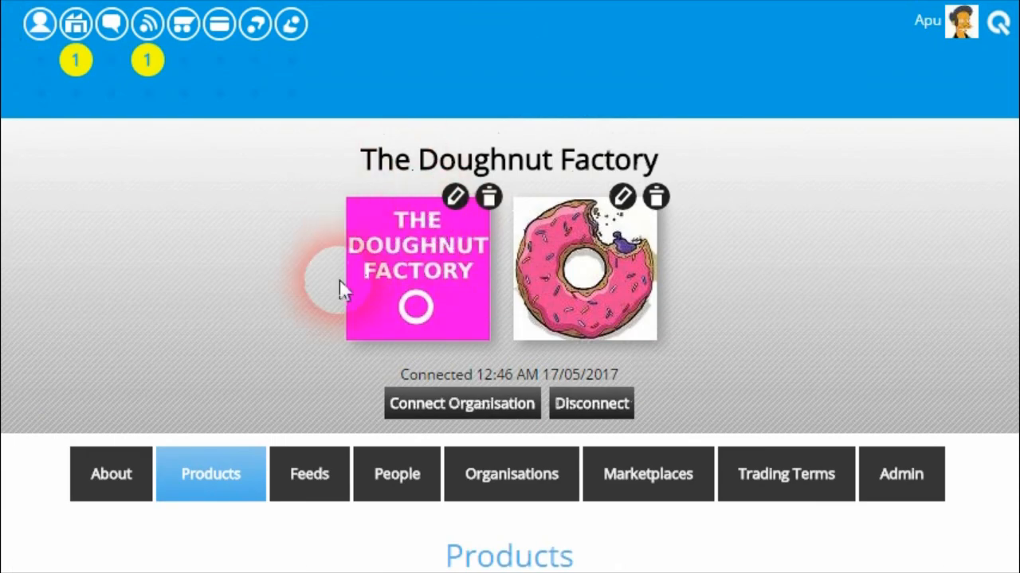
# Step: Switch to The Doughnut Factory's SQUIZZ web profile and open its relationship details with Kwik E Mart from the connected organisations
pyautogui.scroll(-5, 342, 284)
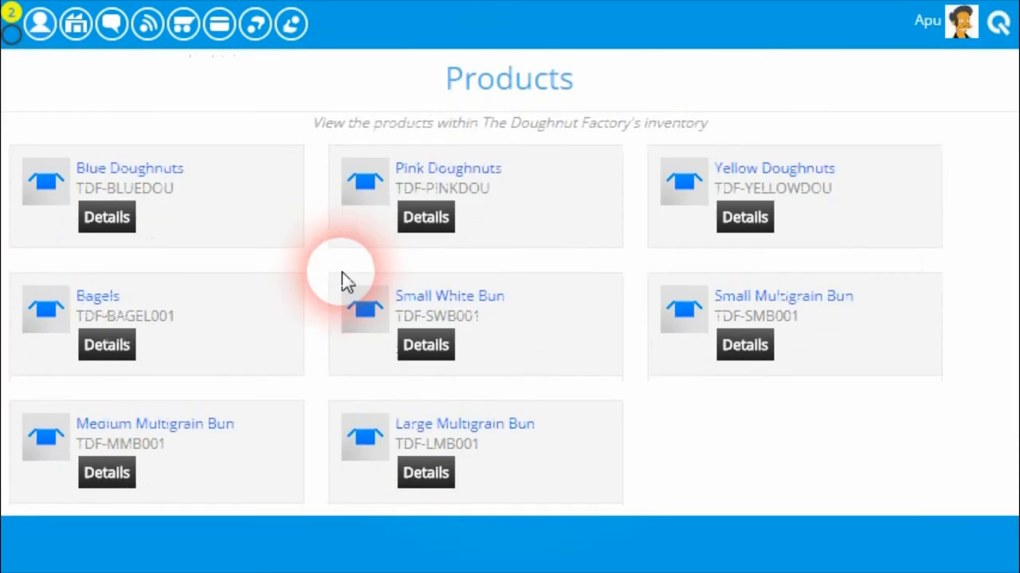
pyautogui.scroll(3, 348, 278)
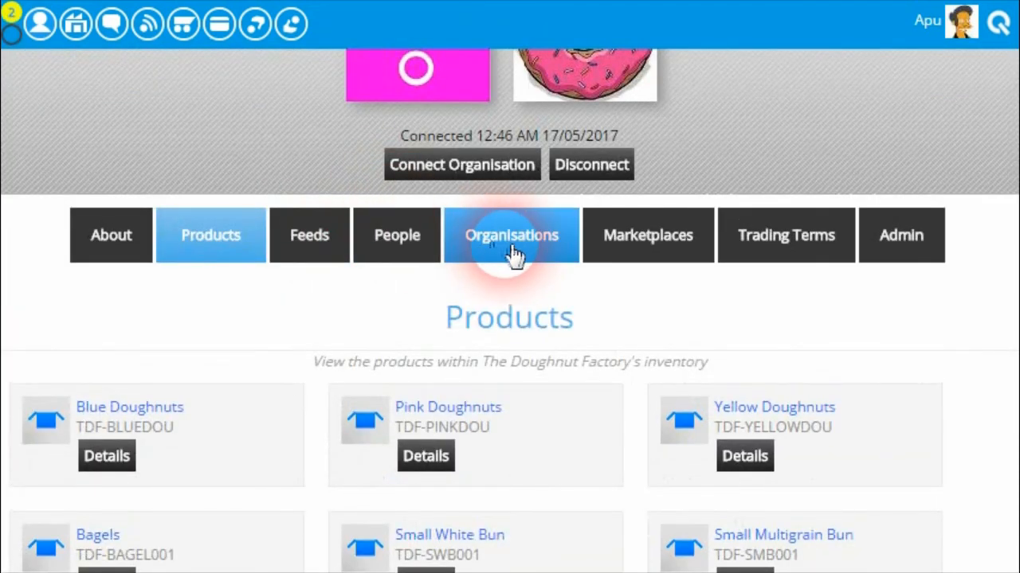
pyautogui.click(510, 249)
pyautogui.scroll(-3, 316, 341)
pyautogui.click(121, 269)
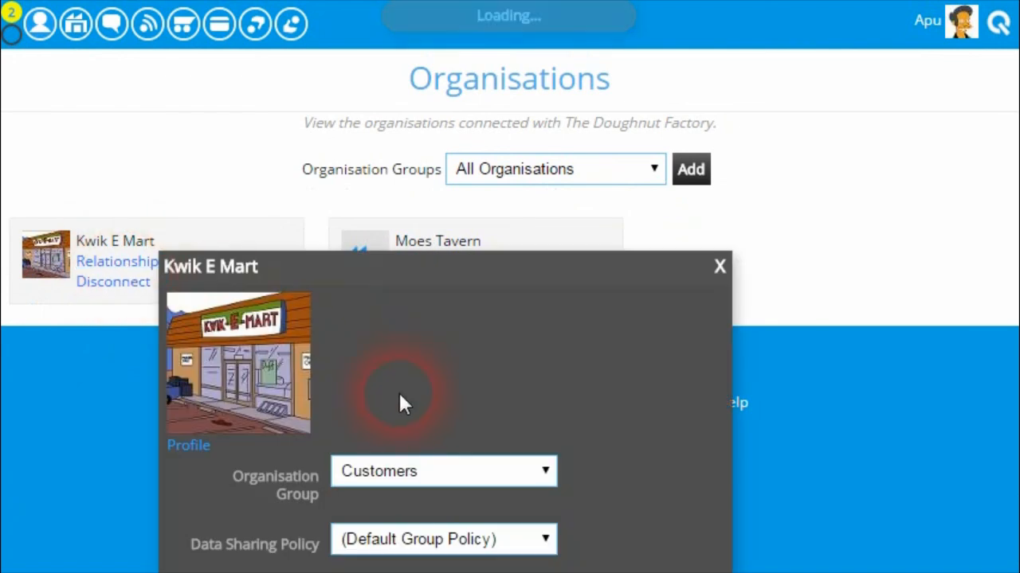
# Step: Review Kwik E Mart's organisation group, data sharing policy and customer account assignment, and close the relationship details
pyautogui.scroll(-5, 399, 398)
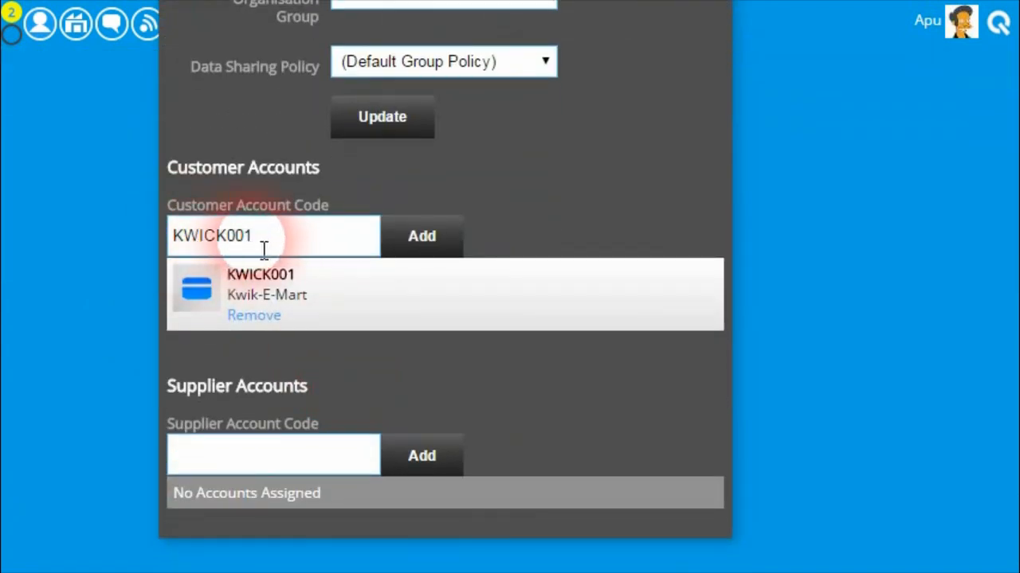
pyautogui.scroll(3, 287, 271)
pyautogui.scroll(-3, 273, 357)
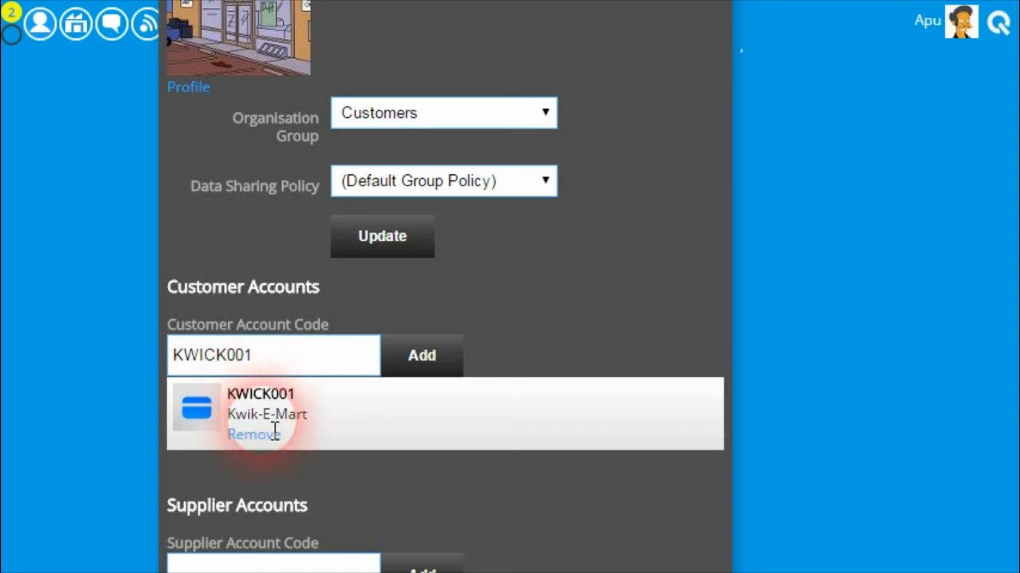
pyautogui.scroll(3, 295, 426)
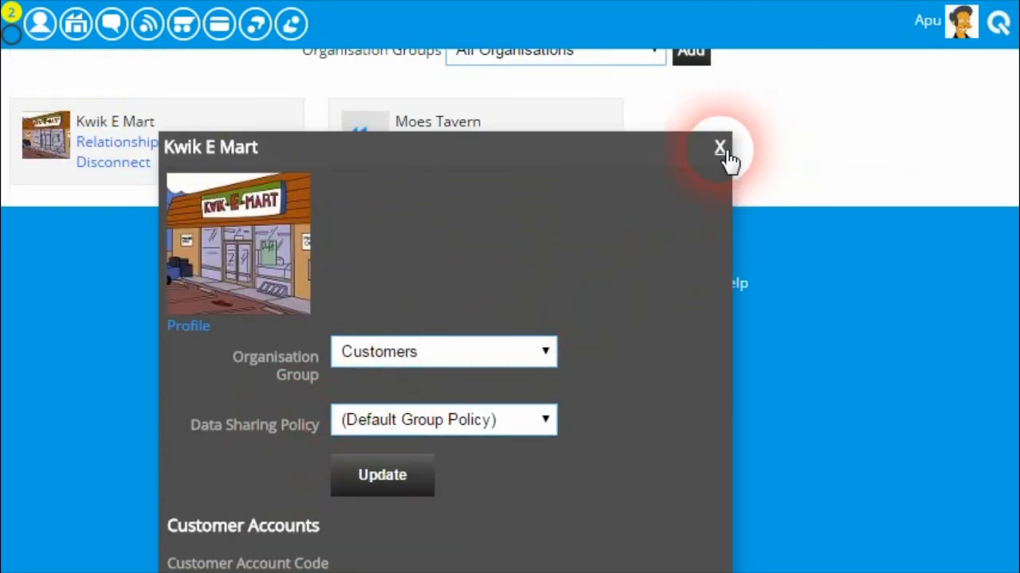
pyautogui.click(720, 149)
pyautogui.scroll(8, 583, 255)
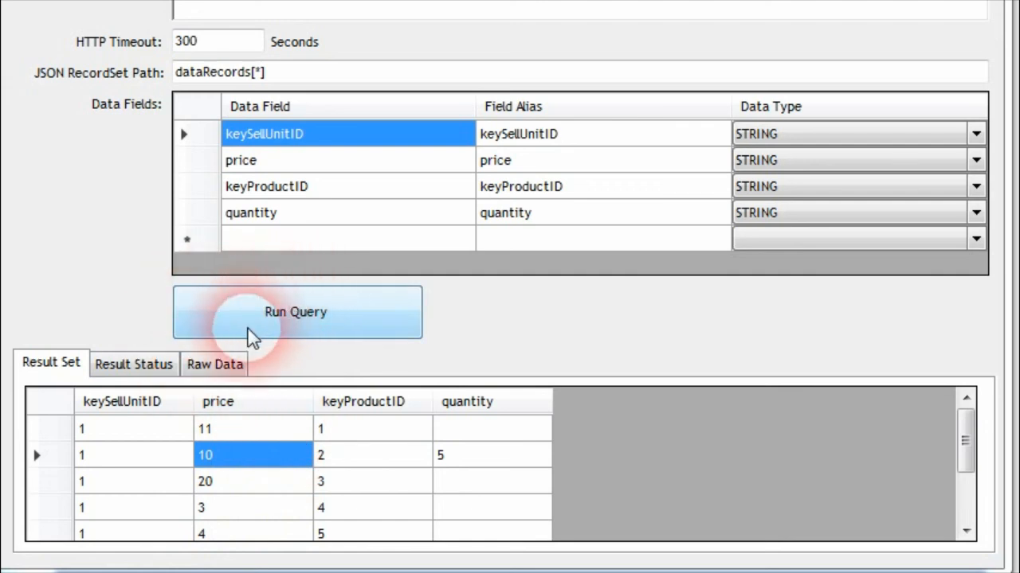
# Step: Switch to the JSON/XML Query Browser and highlight the price entry among the data fields
pyautogui.click(263, 161)
pyautogui.click(280, 164)
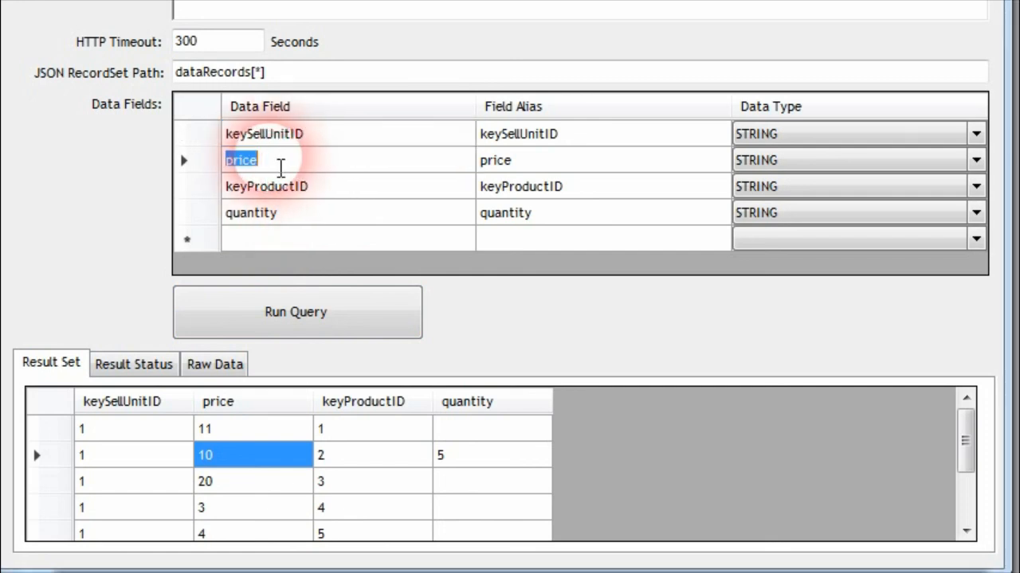
pyautogui.click(309, 173)
pyautogui.press('Home')
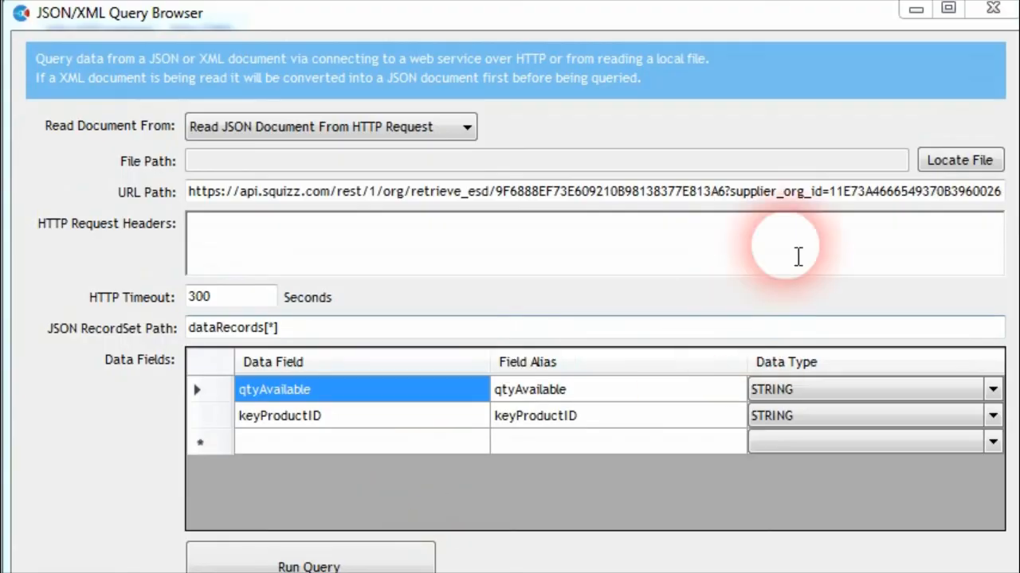
# Step: Check the stock request URL through to its data type parameter and run the query for qtyAvailable and keyProductID
pyautogui.click(780, 191)
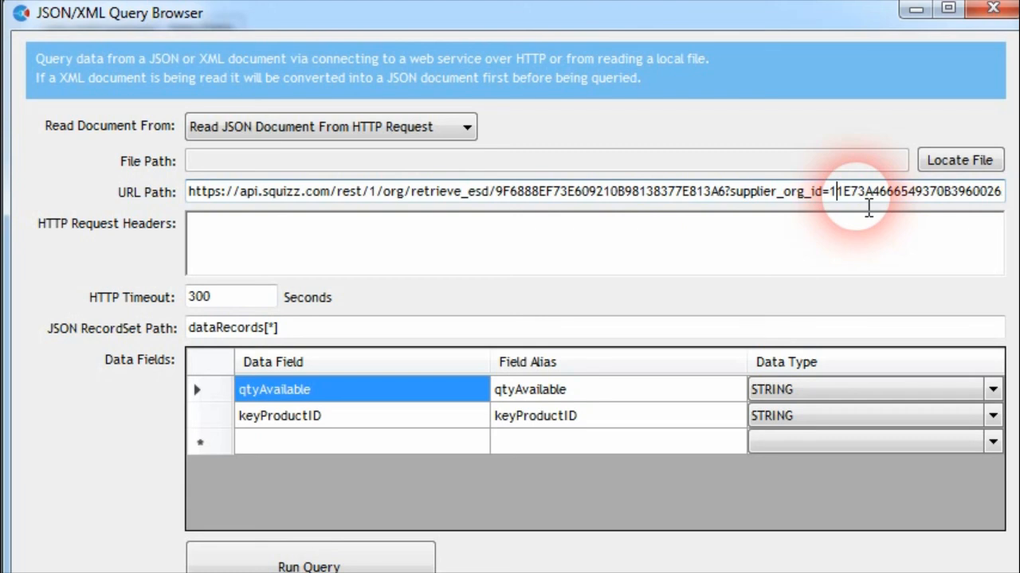
pyautogui.press('End')
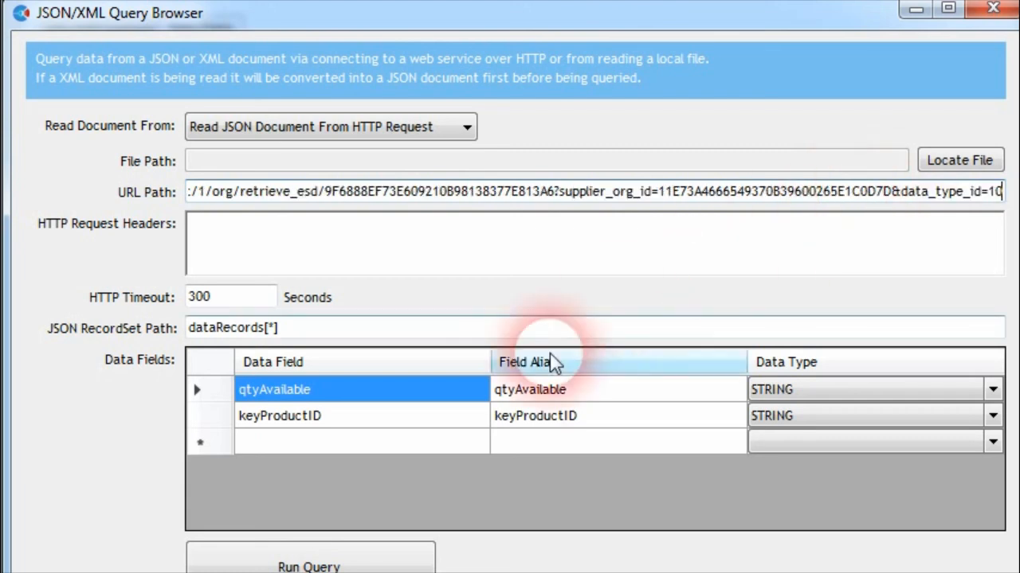
pyautogui.click(371, 558)
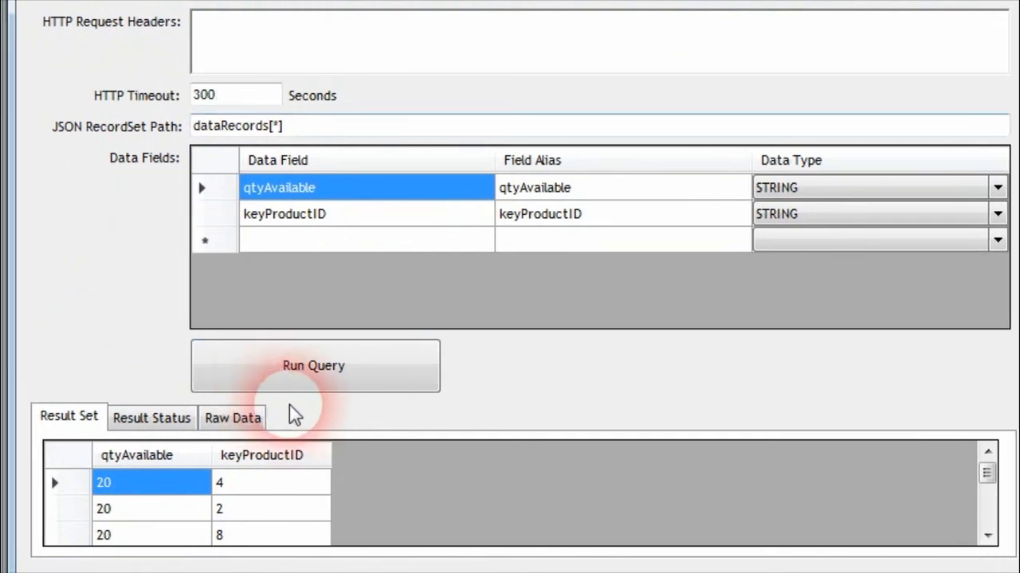
# Step: Examine the qtyAvailable and keyProductID values in the rows of the stock query's result set
pyautogui.click(170, 514)
pyautogui.scroll(-2, 171, 514)
pyautogui.scroll(2, 170, 515)
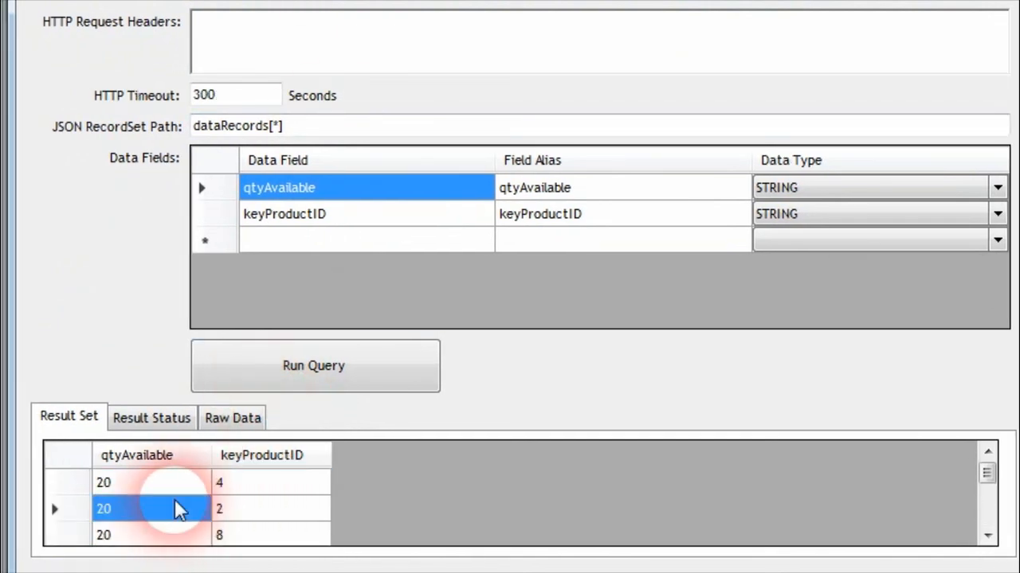
pyautogui.click(162, 486)
pyautogui.click(162, 509)
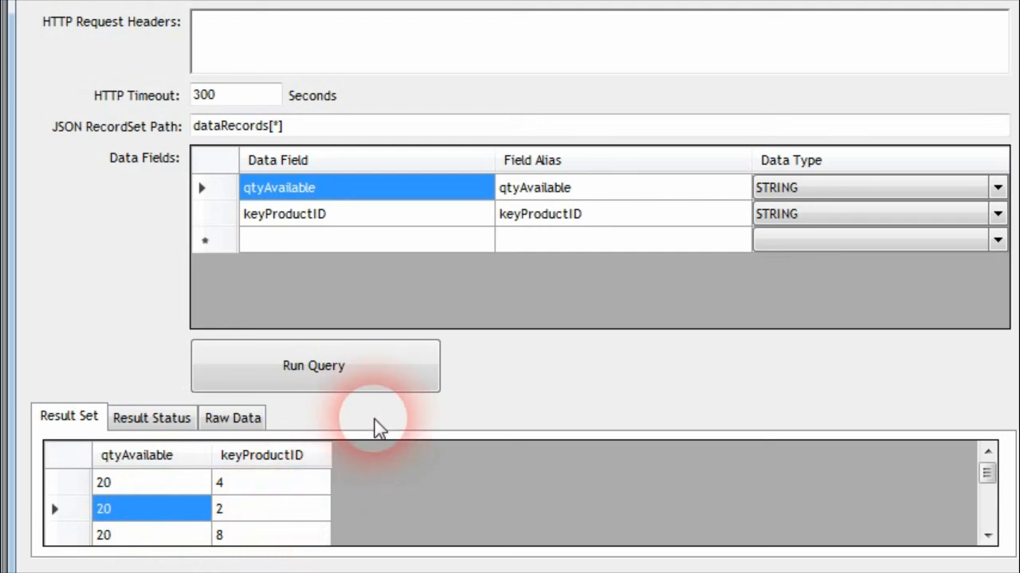
pyautogui.click(260, 493)
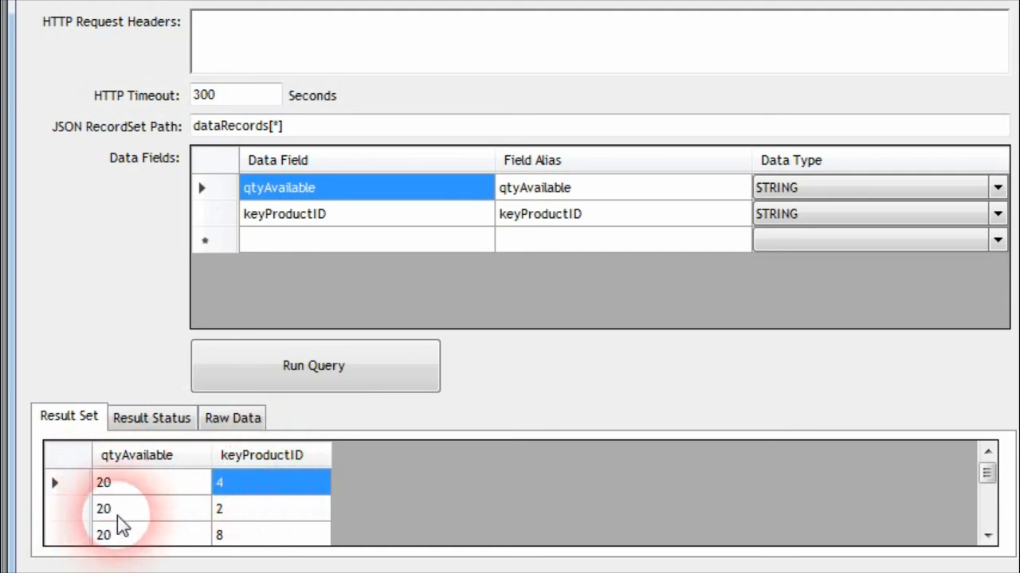
pyautogui.press('Left')
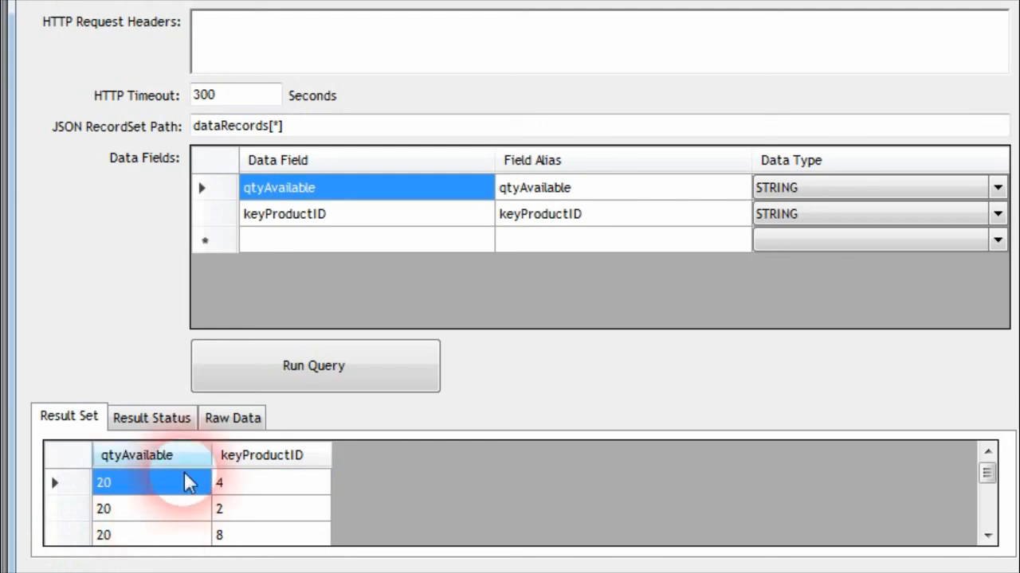
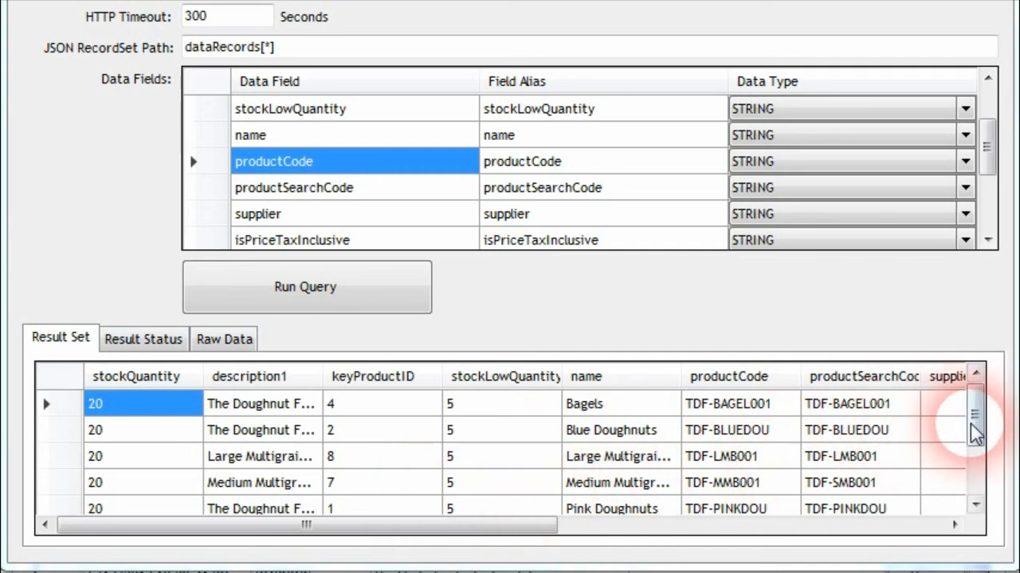
# Step: Look through the product query's result set, including the name and productCode columns
pyautogui.moveTo(976, 434)
pyautogui.mouseDown()
pyautogui.moveTo(965, 466)
pyautogui.moveTo(966, 436)
pyautogui.mouseUp()
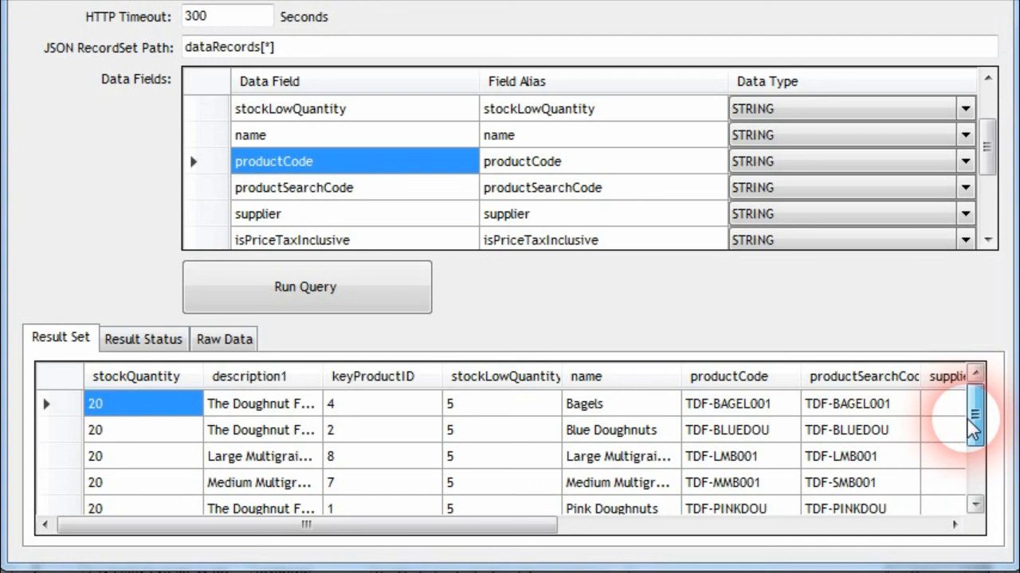
pyautogui.moveTo(971, 417); pyautogui.dragTo(974, 458)
pyautogui.moveTo(681, 391); pyautogui.dragTo(735, 391)
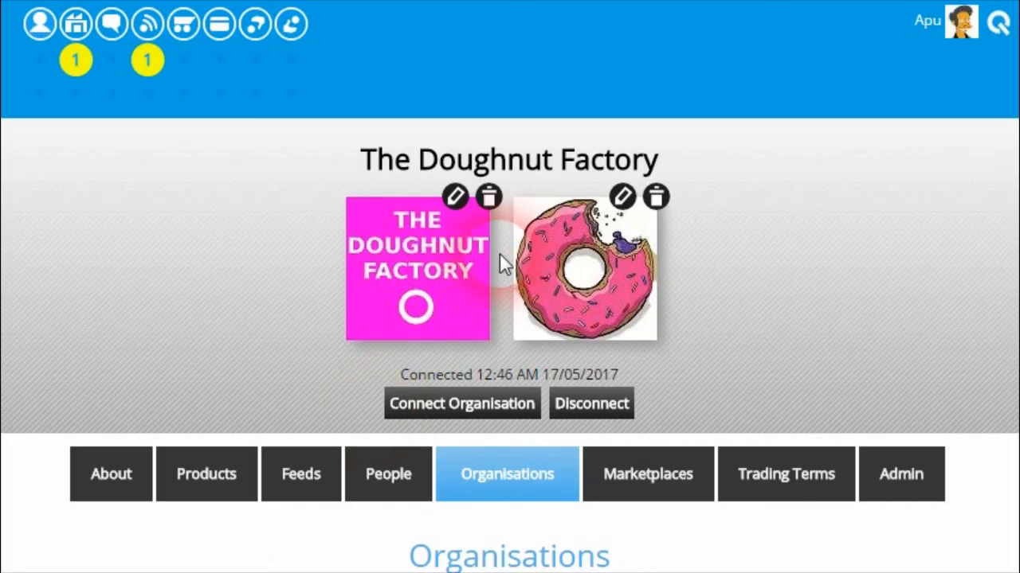
# Step: Switch to The Doughnut Factory's web profile and review the data sharing policies in its administration area
pyautogui.scroll(-3, 716, 291)
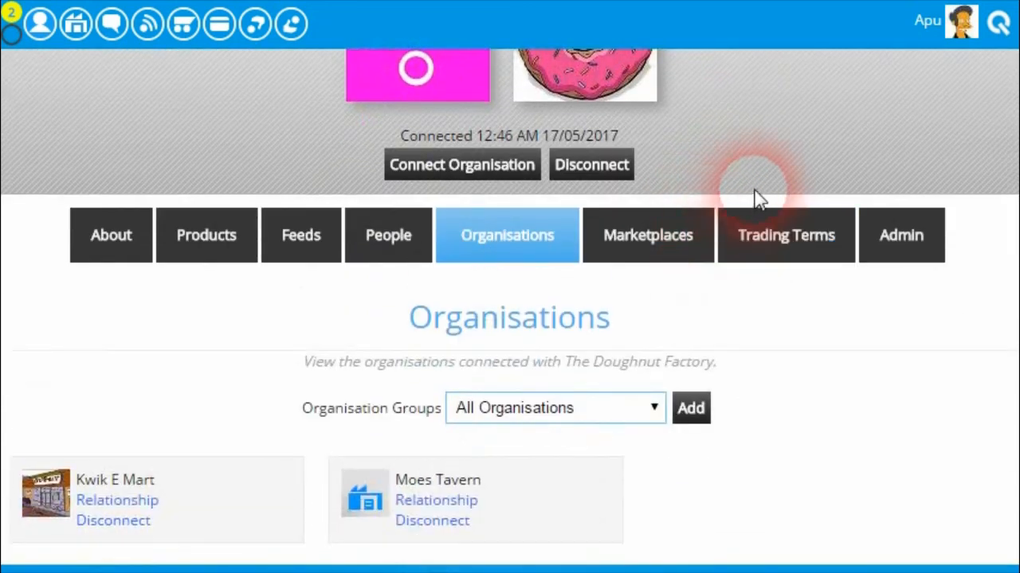
pyautogui.click(897, 236)
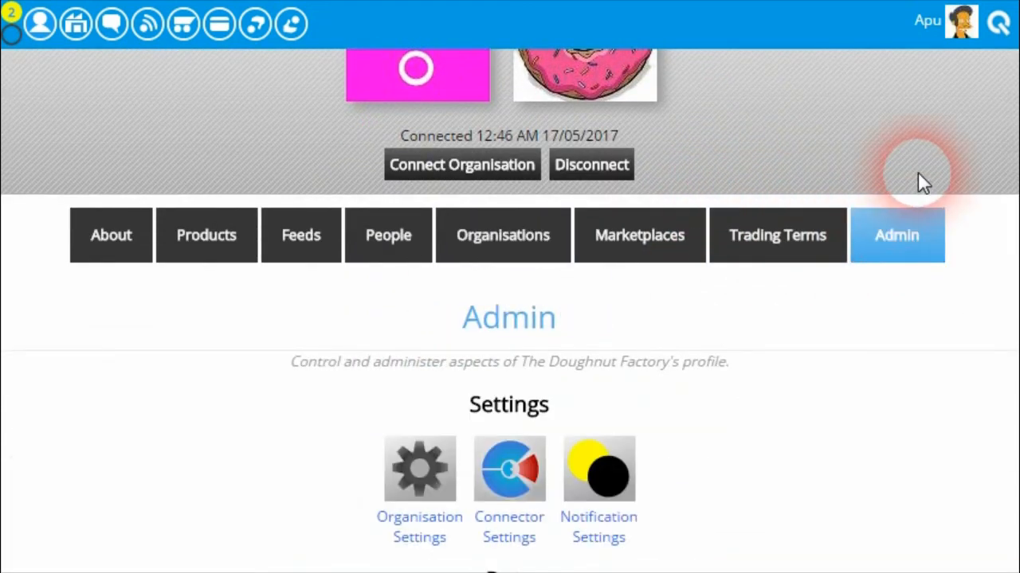
pyautogui.scroll(-4, 924, 231)
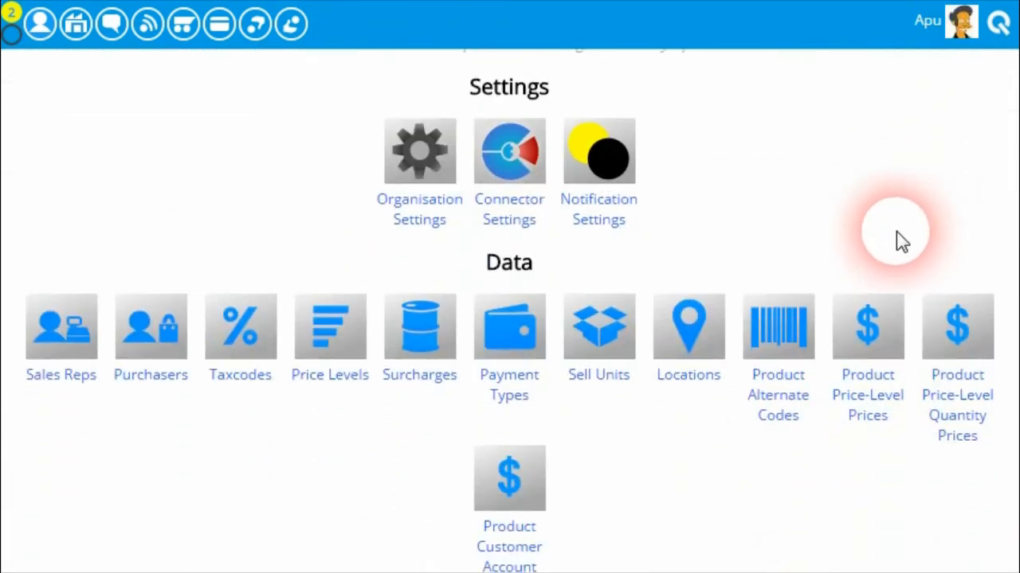
pyautogui.scroll(-4, 900, 239)
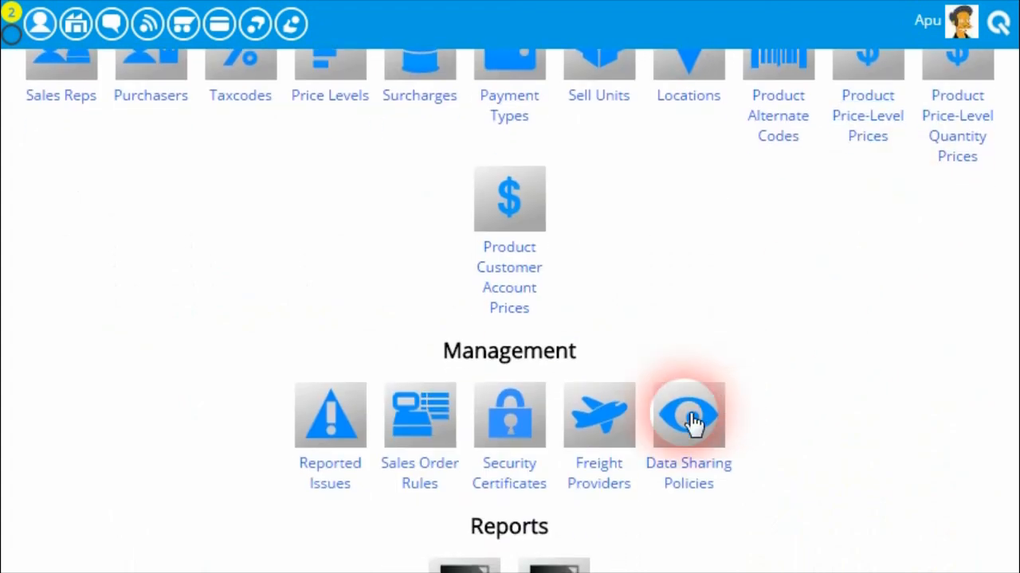
pyautogui.click(690, 418)
pyautogui.scroll(-3, 653, 388)
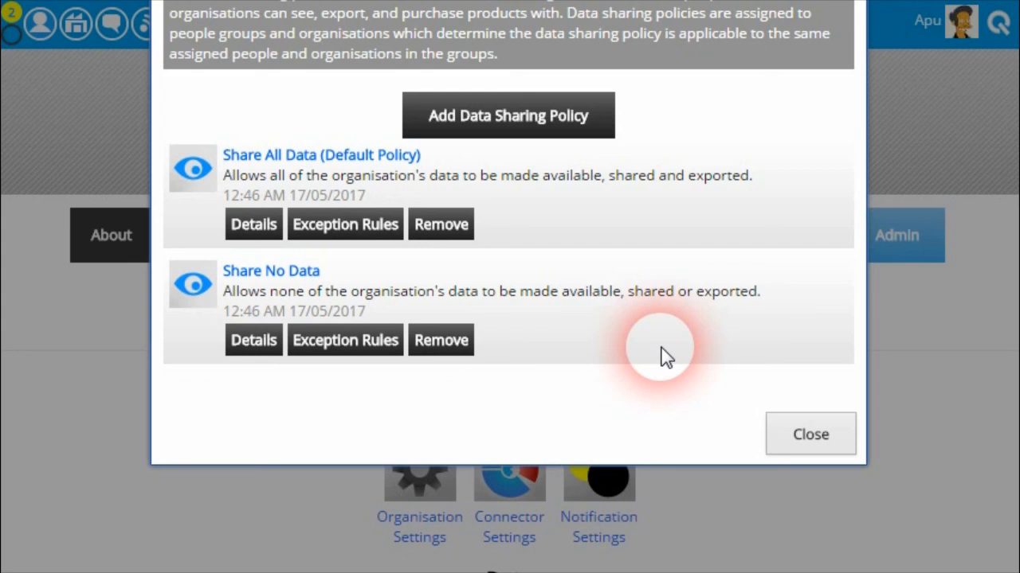
pyautogui.scroll(3, 665, 357)
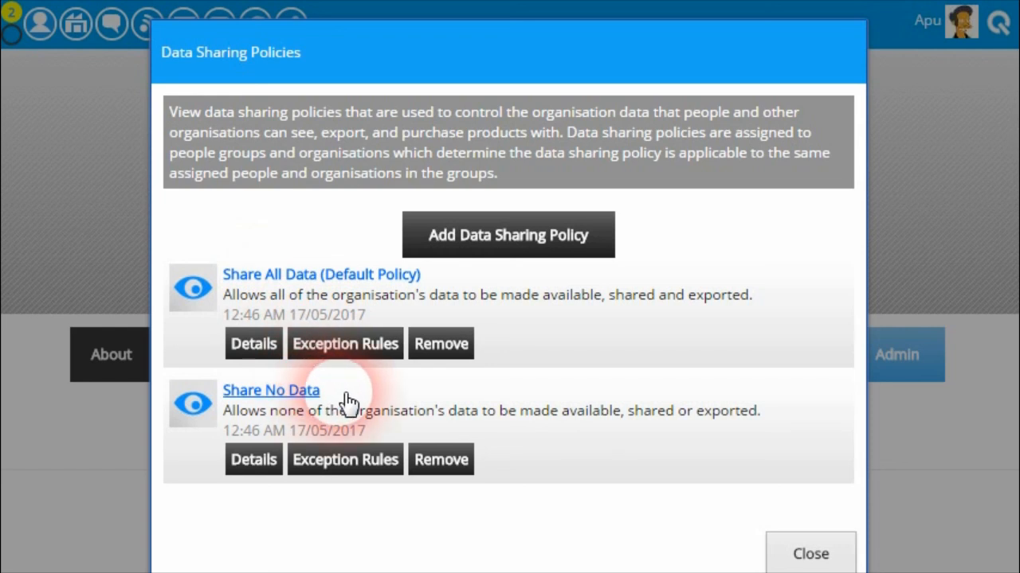
# Step: Open the Share All Data policy and review its data export, product field viewing and product purchasing permissions
pyautogui.click(339, 276)
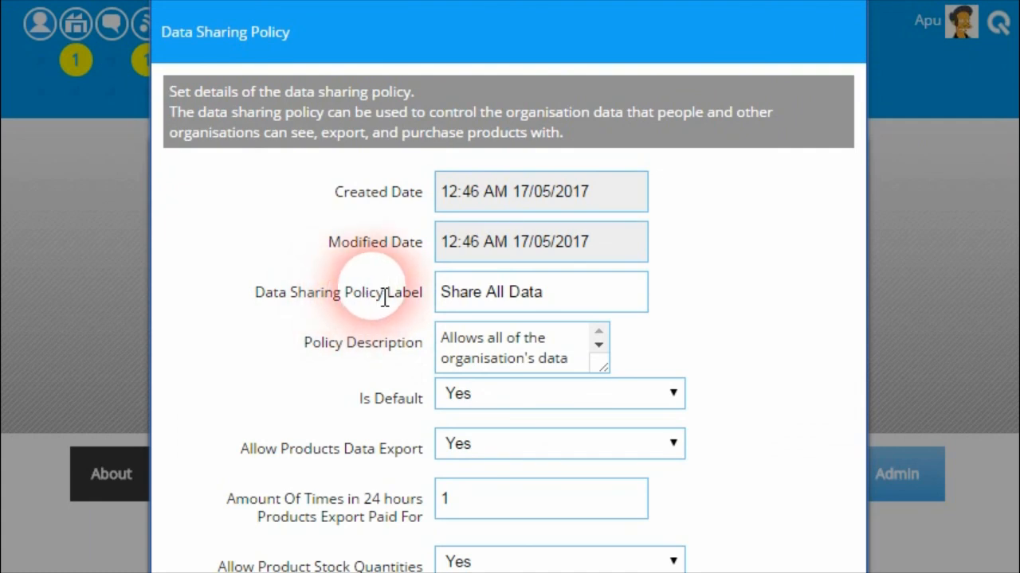
pyautogui.scroll(-5, 384, 301)
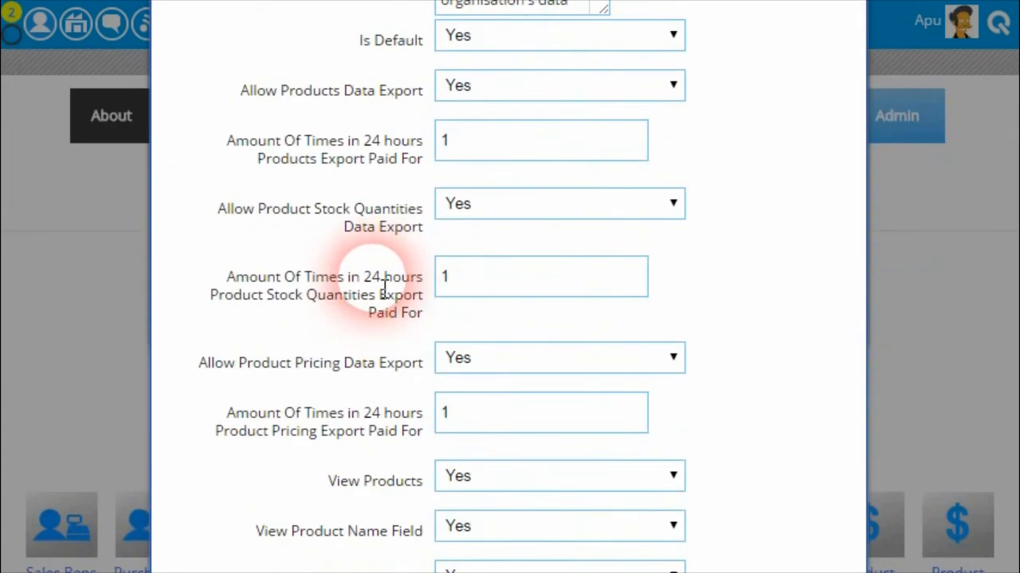
pyautogui.scroll(2, 383, 289)
pyautogui.scroll(-7, 383, 271)
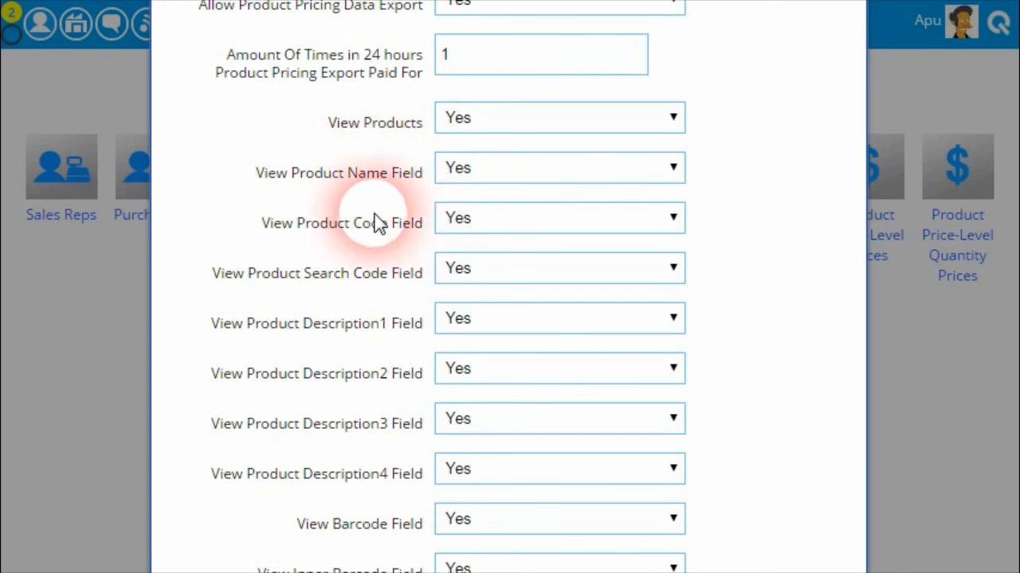
pyautogui.scroll(-2, 374, 348)
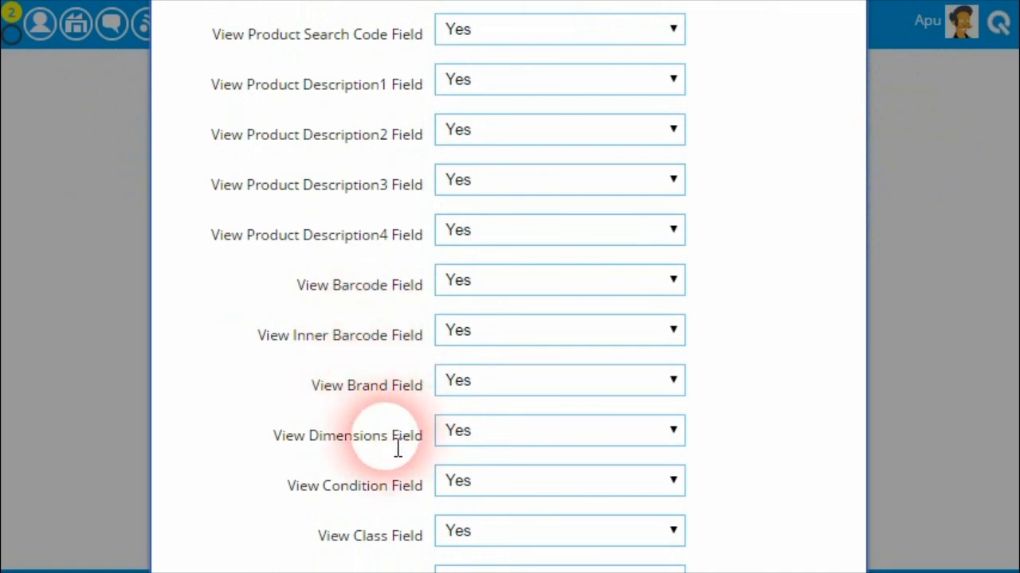
pyautogui.scroll(-3, 395, 438)
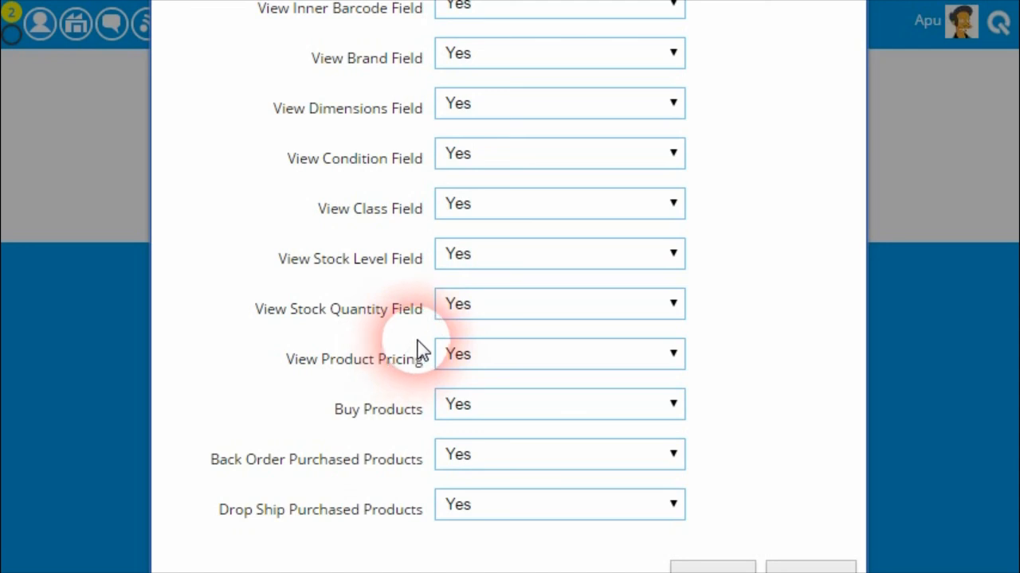
pyautogui.click(673, 406)
pyautogui.click(673, 406)
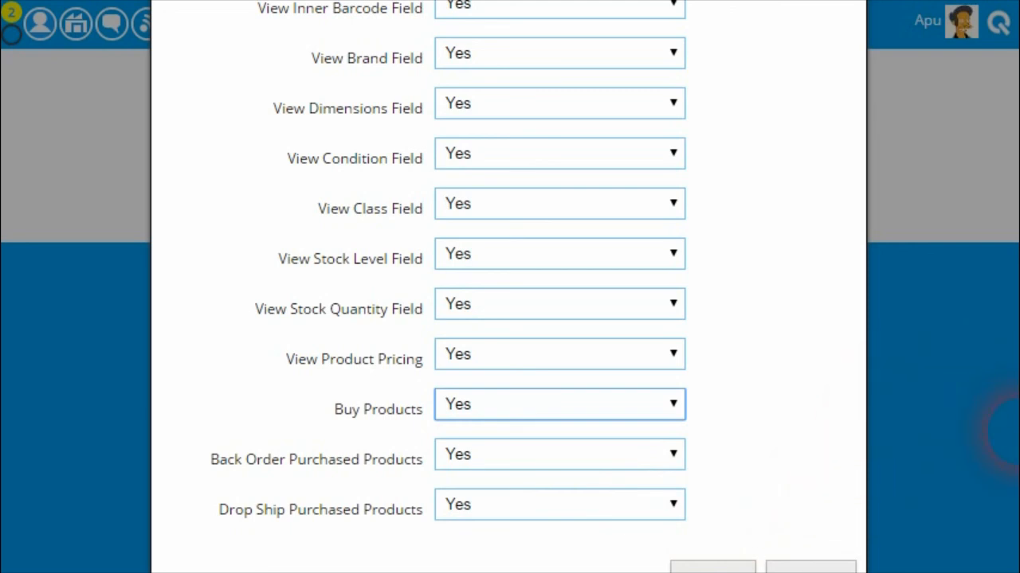
# Step: Set View Stock Quantity Field to No in the Share All Data policy and save the policy
pyautogui.scroll(6, 390, 454)
pyautogui.scroll(5, 394, 450)
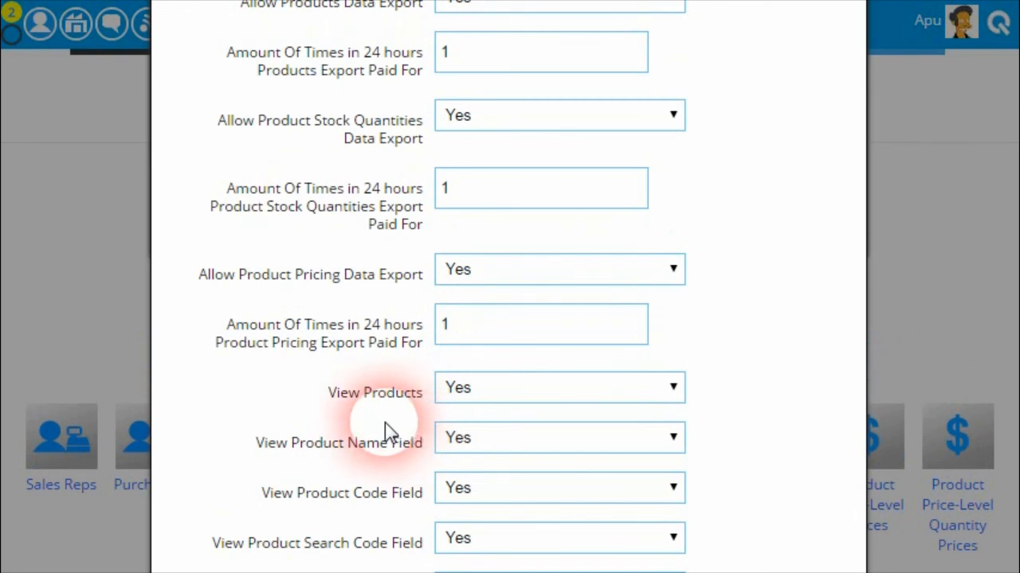
pyautogui.scroll(-3, 387, 430)
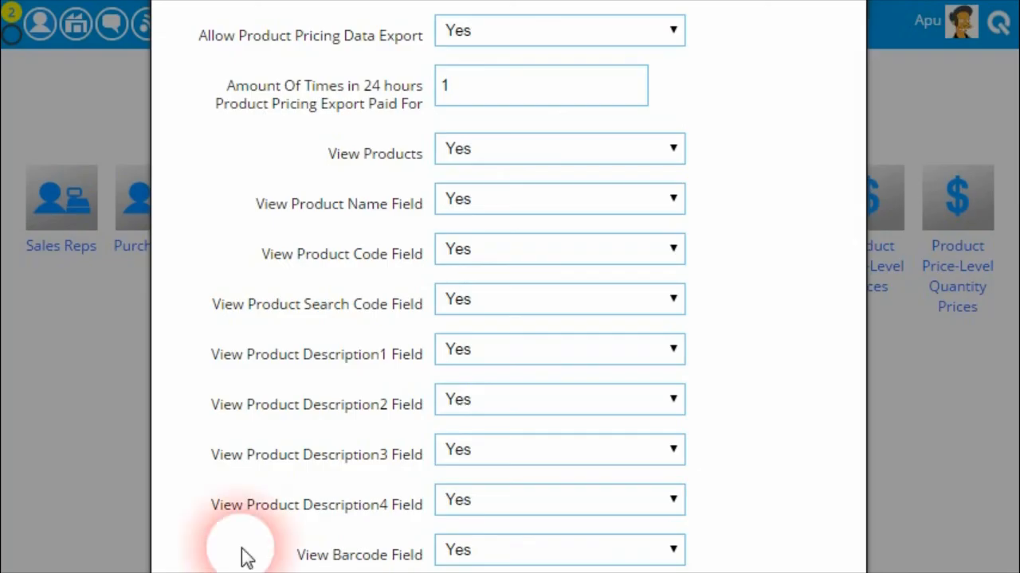
pyautogui.scroll(-5, 257, 433)
pyautogui.scroll(-3, 277, 426)
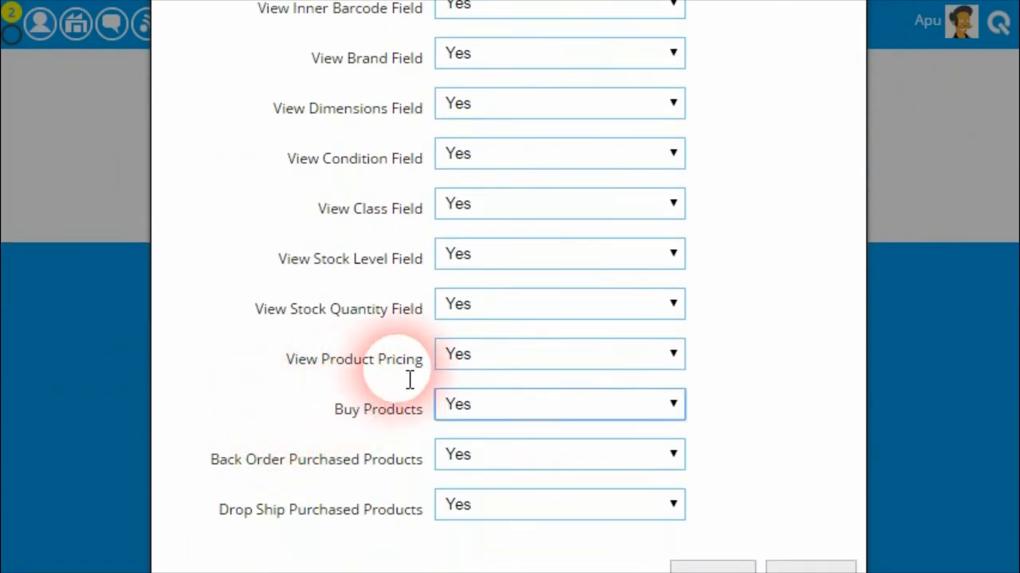
pyautogui.click(505, 307)
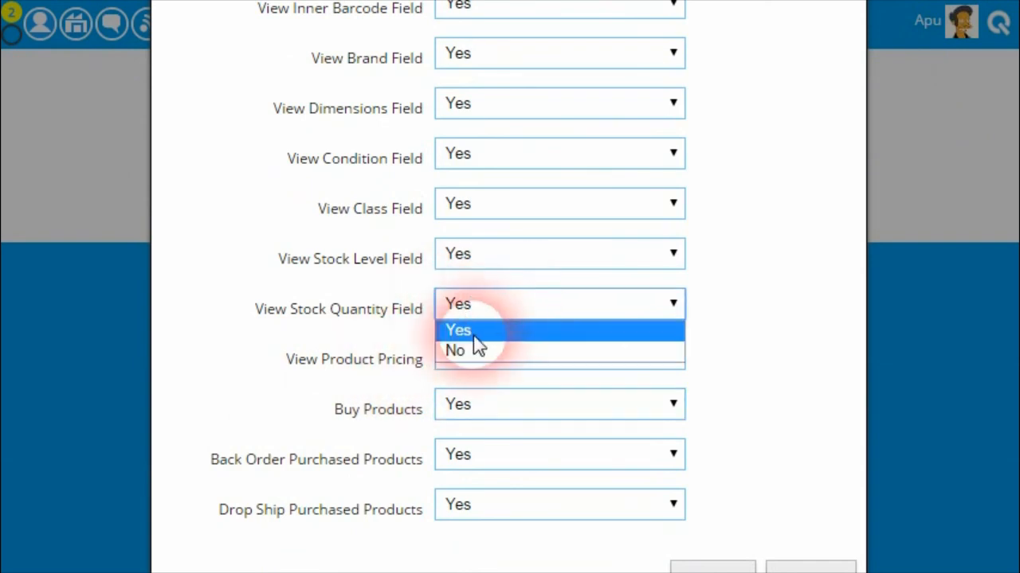
pyautogui.click(478, 351)
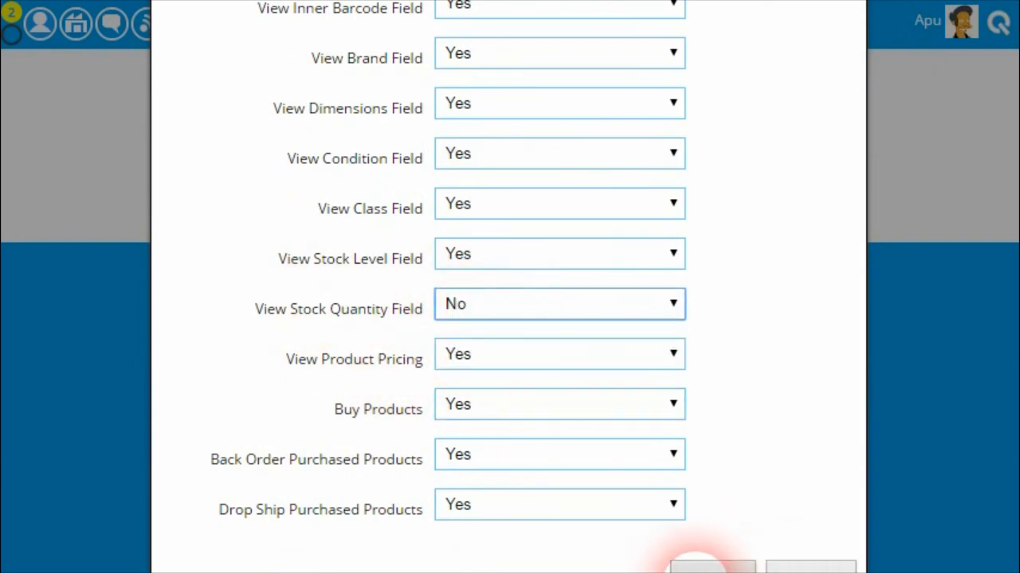
pyautogui.click(701, 565)
pyautogui.click(720, 361)
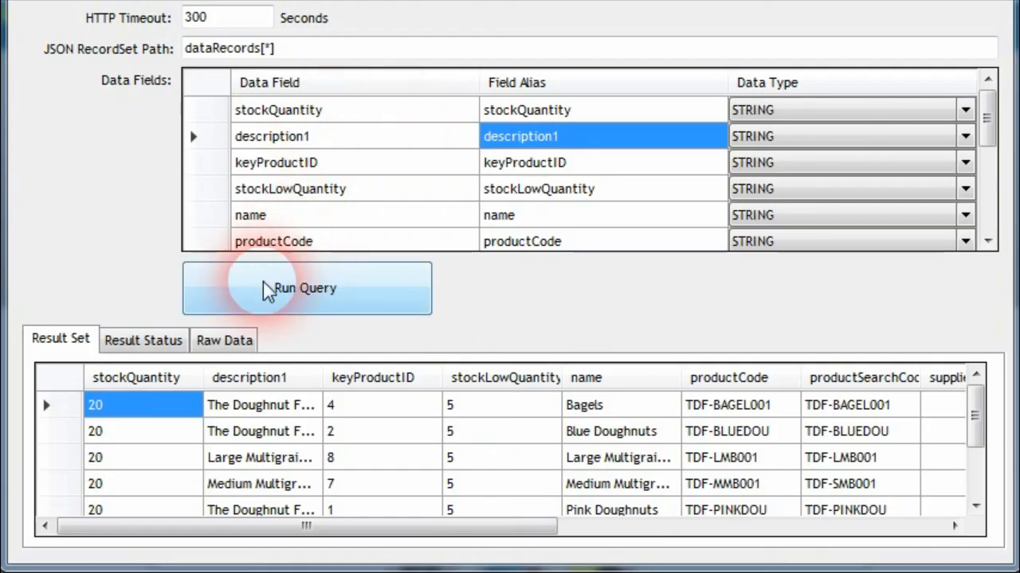
# Step: In the query application, rerun the product query and check the stockQuantity column and the raw data returned
pyautogui.click(275, 291)
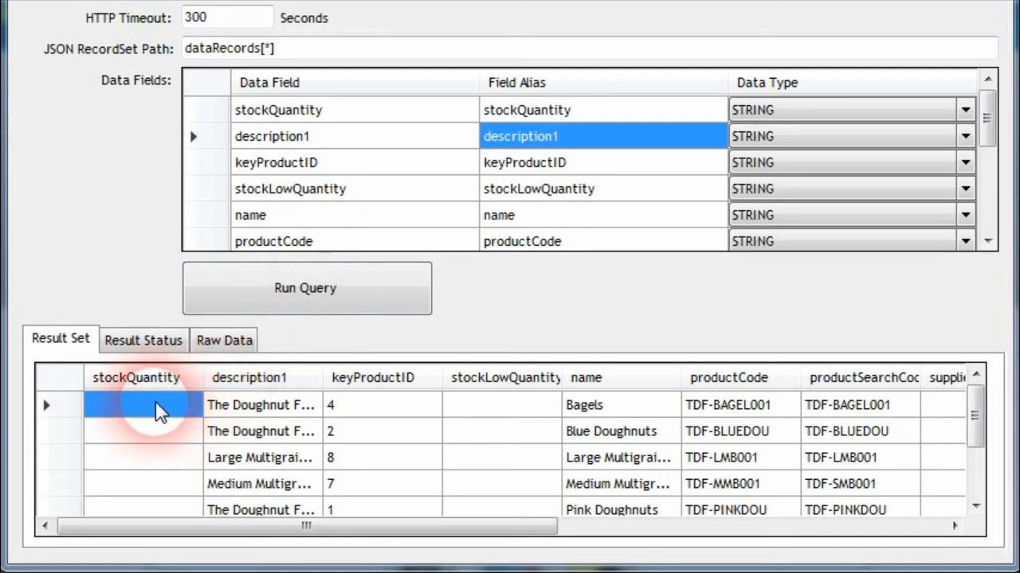
pyautogui.click(232, 343)
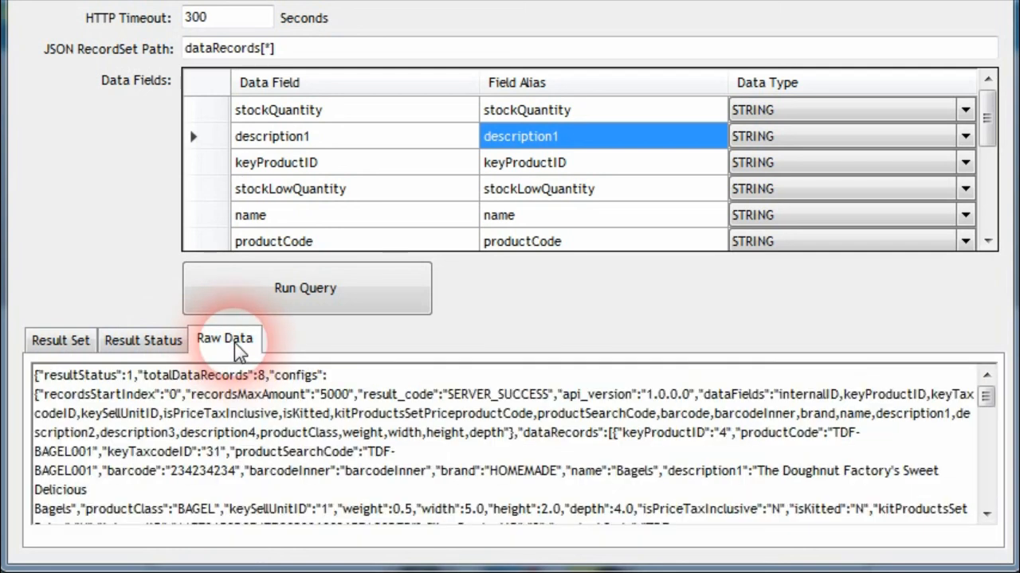
pyautogui.click(80, 342)
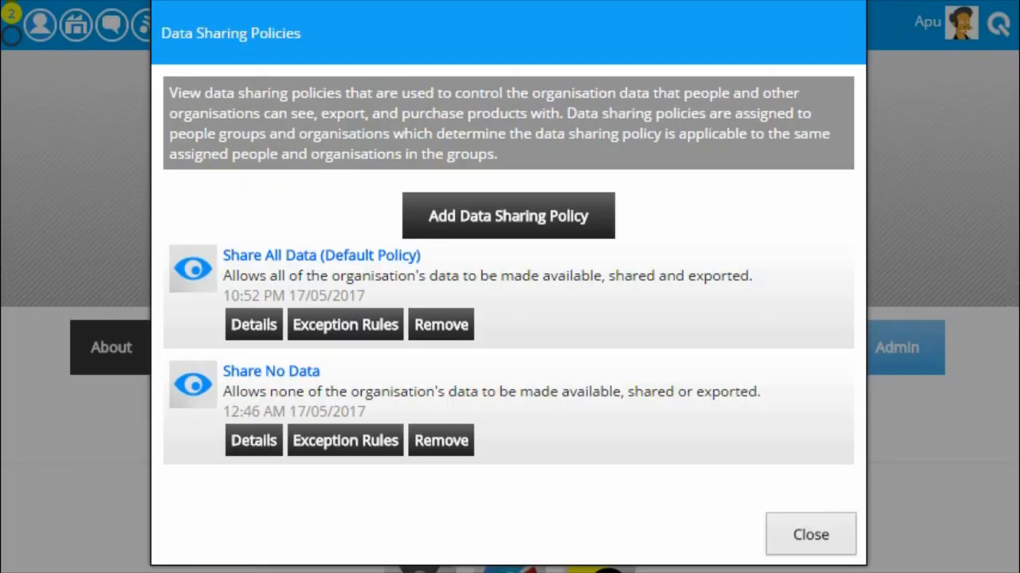
# Step: Return to the web profile, reopen the Share All Data policy's details to review its product field permissions, and close the policies
pyautogui.click(253, 324)
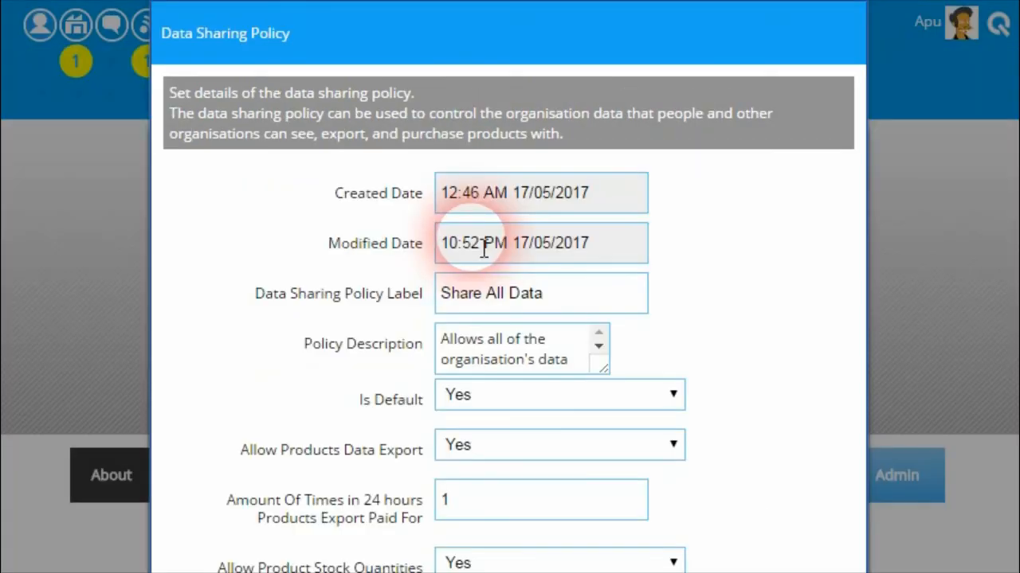
pyautogui.scroll(-10, 501, 295)
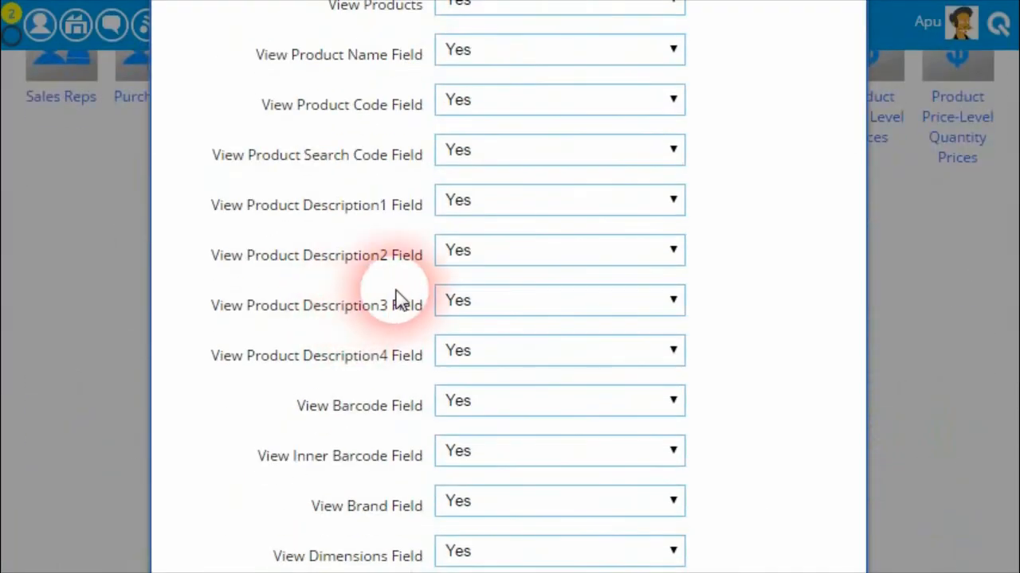
pyautogui.scroll(-1, 396, 344)
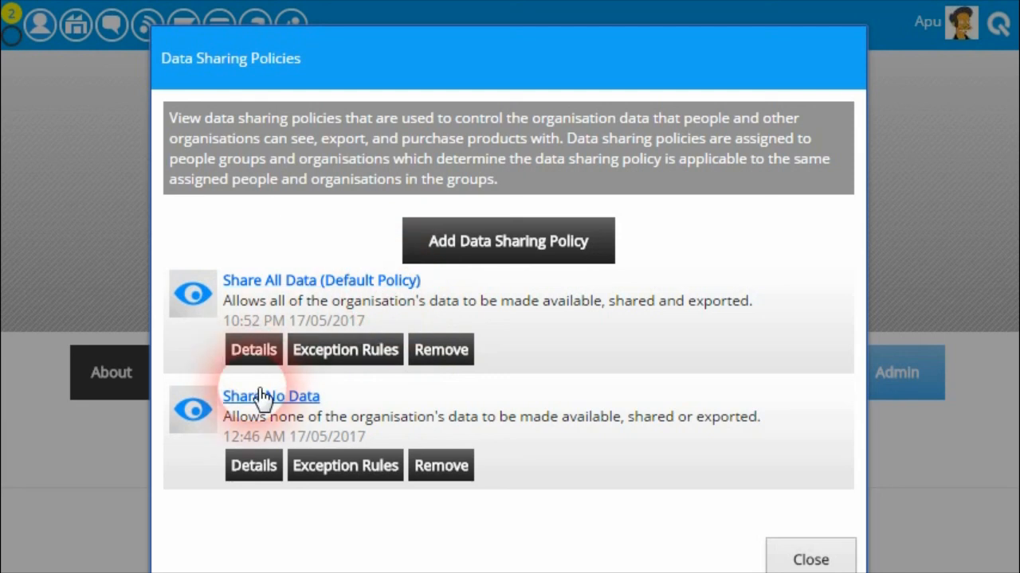
pyautogui.click(825, 558)
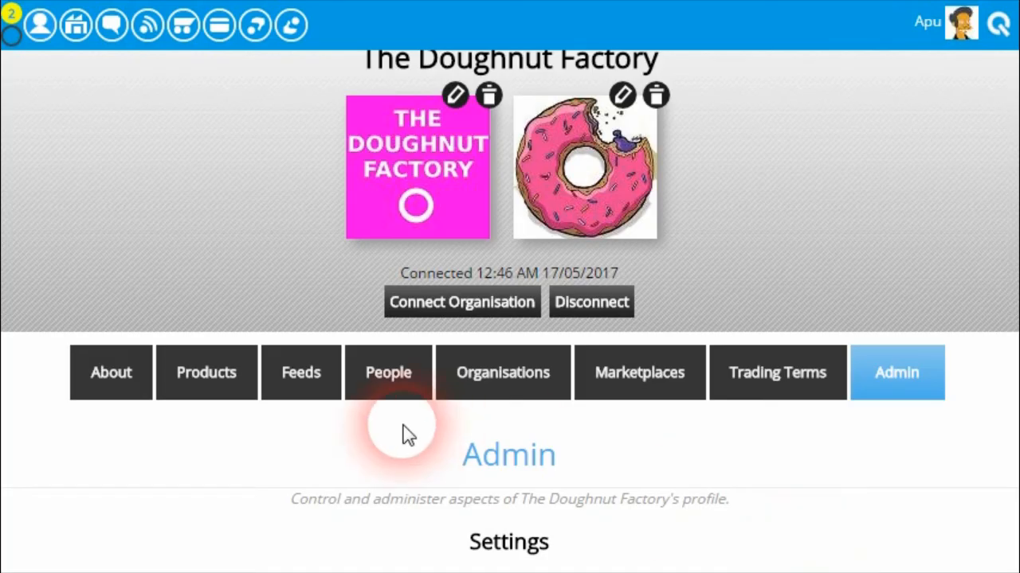
# Step: View the connected organisations and check which data sharing policies can be assigned in Kwik E Mart's relationship, leaving its policy as is
pyautogui.scroll(-3, 406, 434)
pyautogui.scroll(-4, 448, 444)
pyautogui.scroll(5, 444, 444)
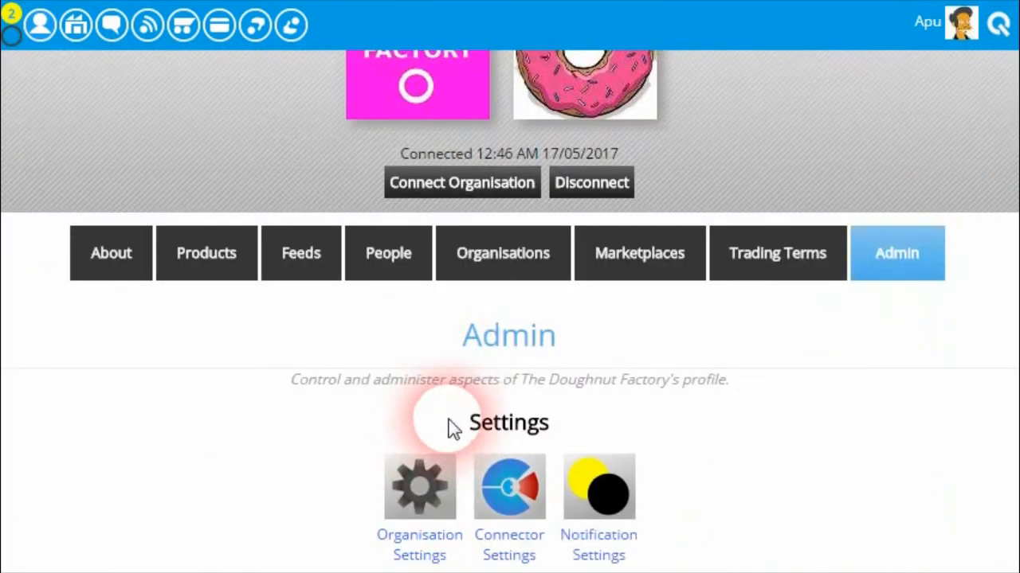
pyautogui.click(498, 271)
pyautogui.scroll(-3, 250, 433)
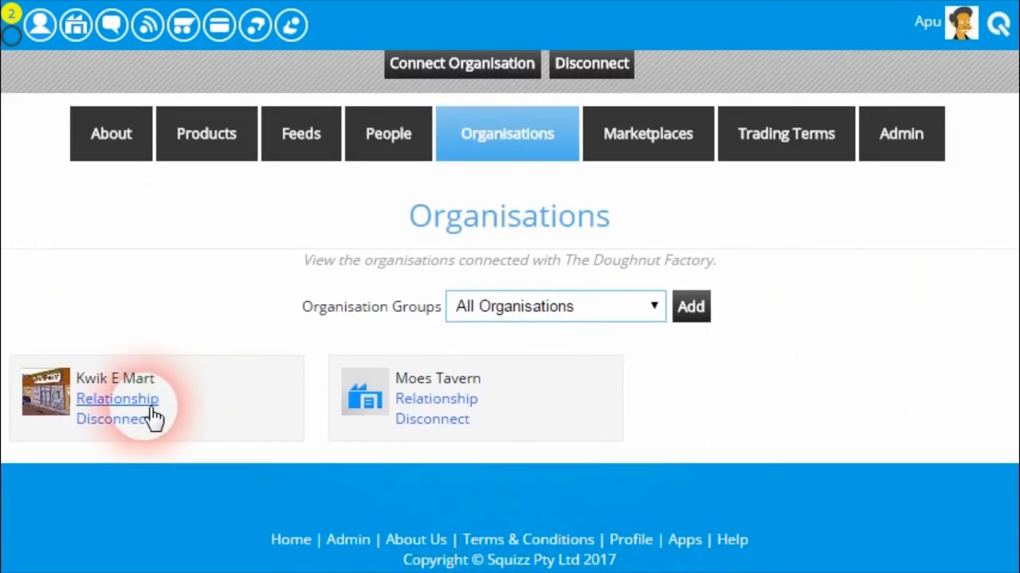
pyautogui.click(149, 400)
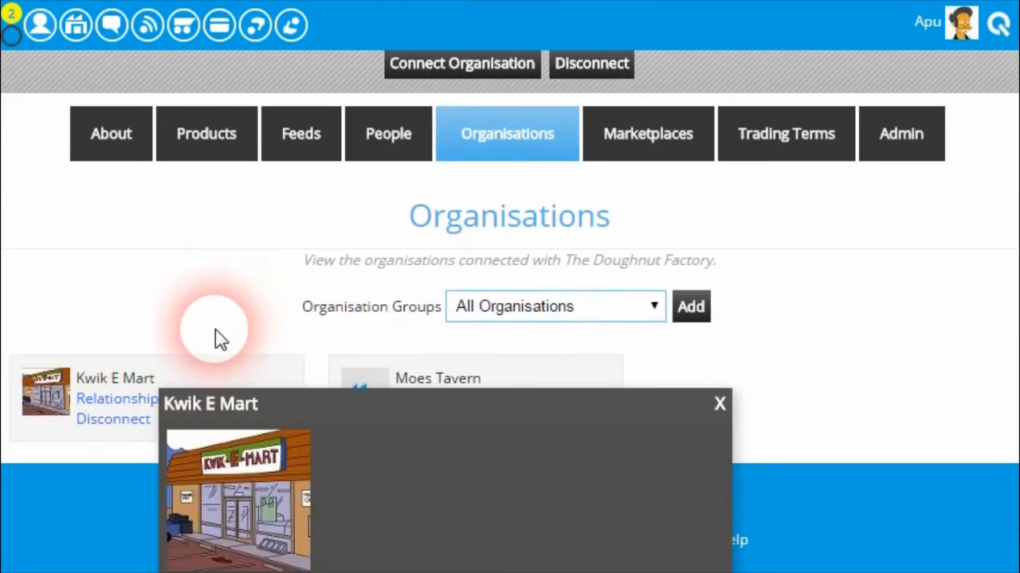
pyautogui.scroll(-3, 218, 341)
pyautogui.scroll(-2, 210, 338)
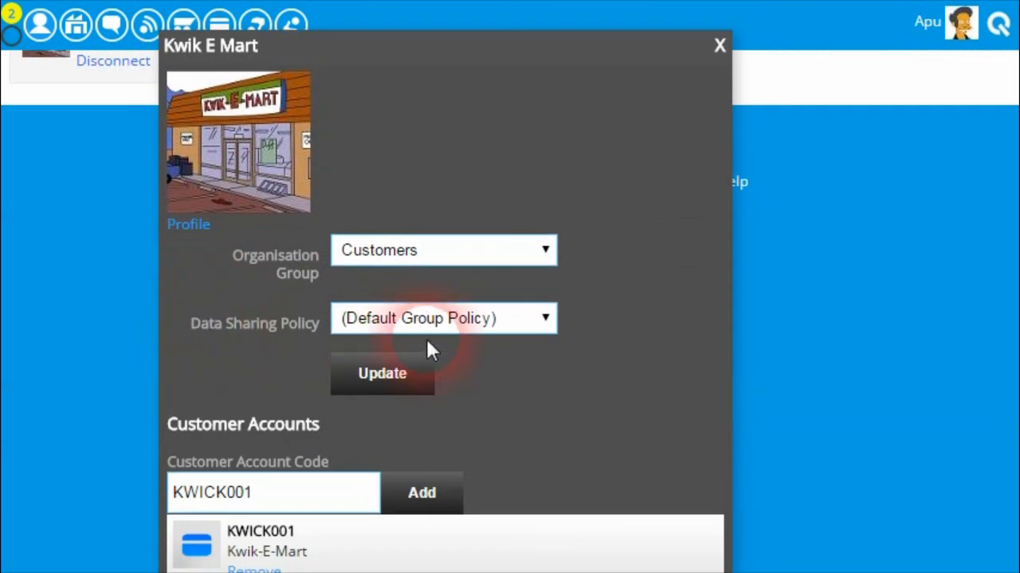
pyautogui.click(548, 323)
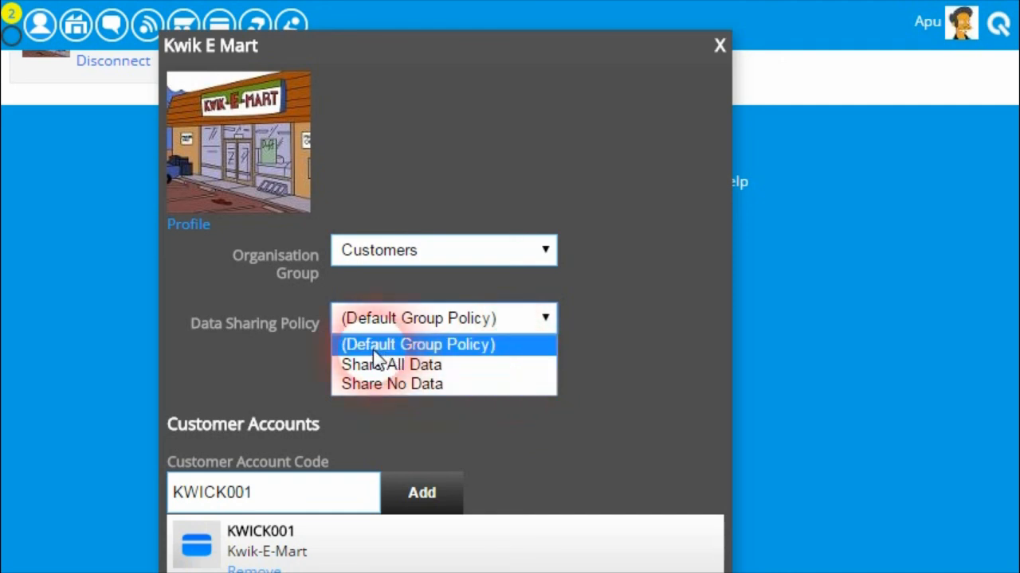
pyautogui.click(602, 352)
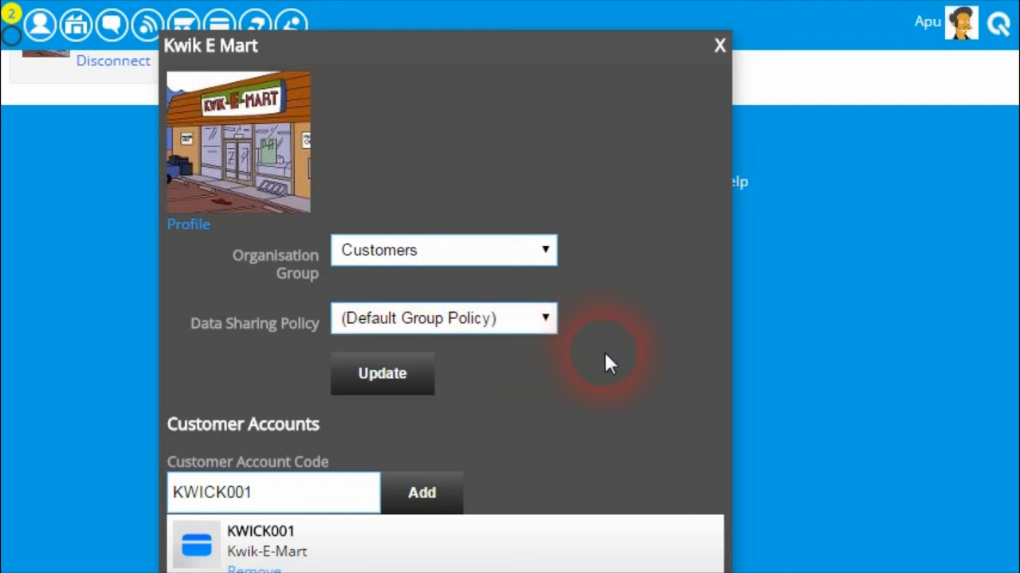
pyautogui.scroll(3, 607, 350)
pyautogui.click(720, 284)
pyautogui.scroll(3, 598, 284)
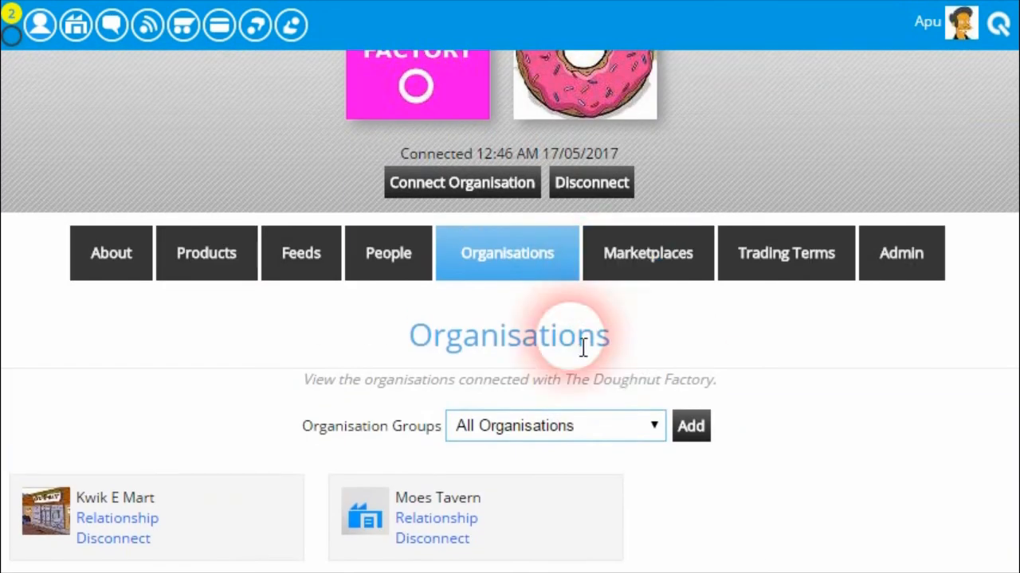
# Step: Reopen Kwik E Mart's relationship to check its assigned organisation group, and close it
pyautogui.scroll(-3, 583, 341)
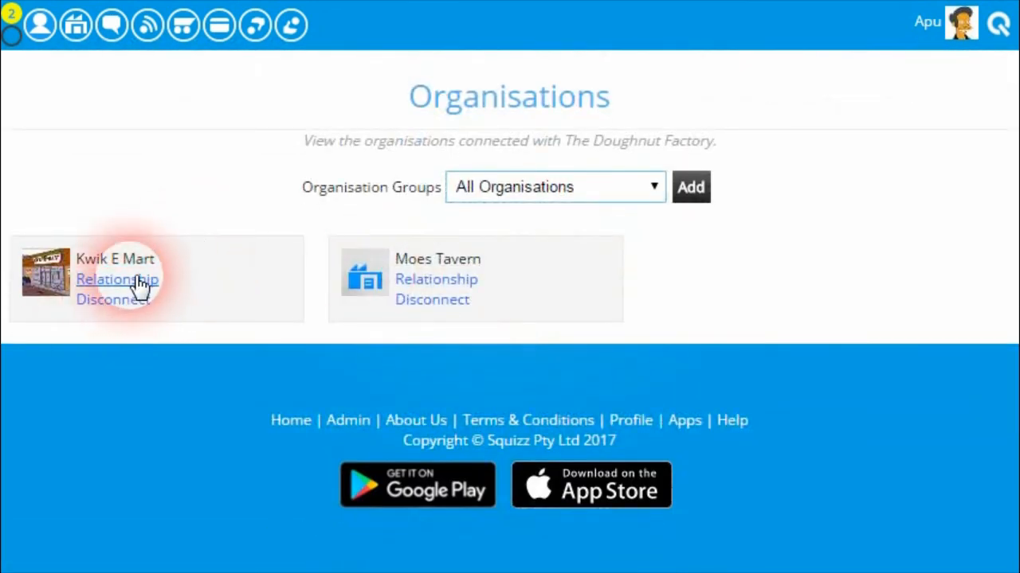
pyautogui.click(140, 285)
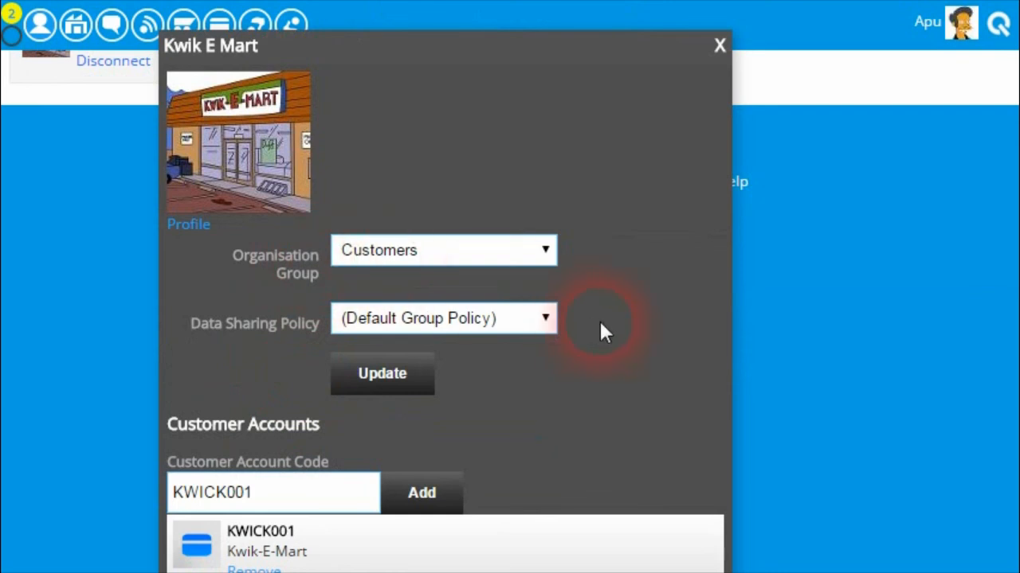
pyautogui.scroll(2, 557, 358)
pyautogui.click(719, 165)
pyautogui.scroll(2, 685, 195)
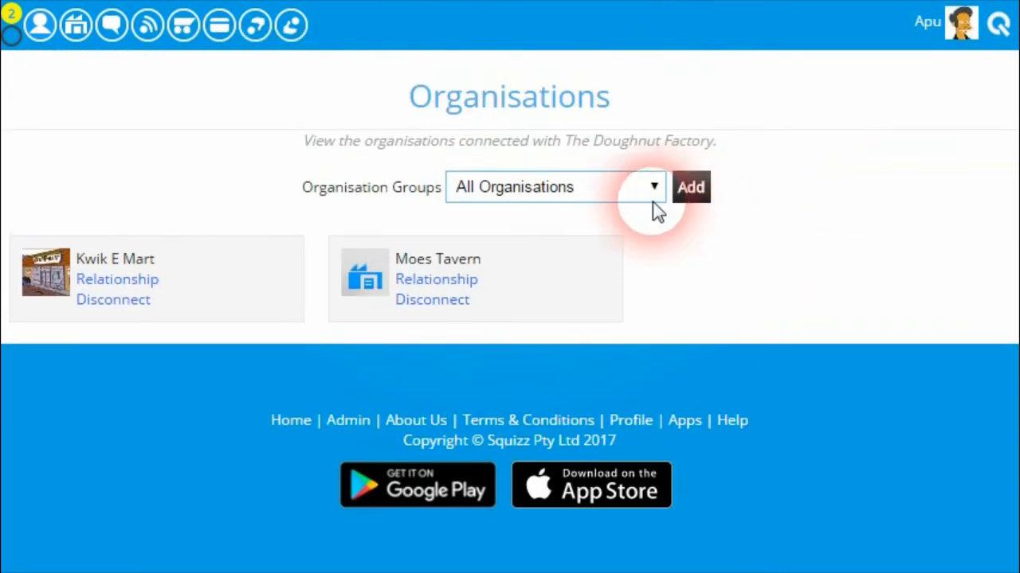
# Step: Assign the Share No Data policy to the Customers organisation group and save the group settings
pyautogui.click(541, 210)
pyautogui.click(681, 188)
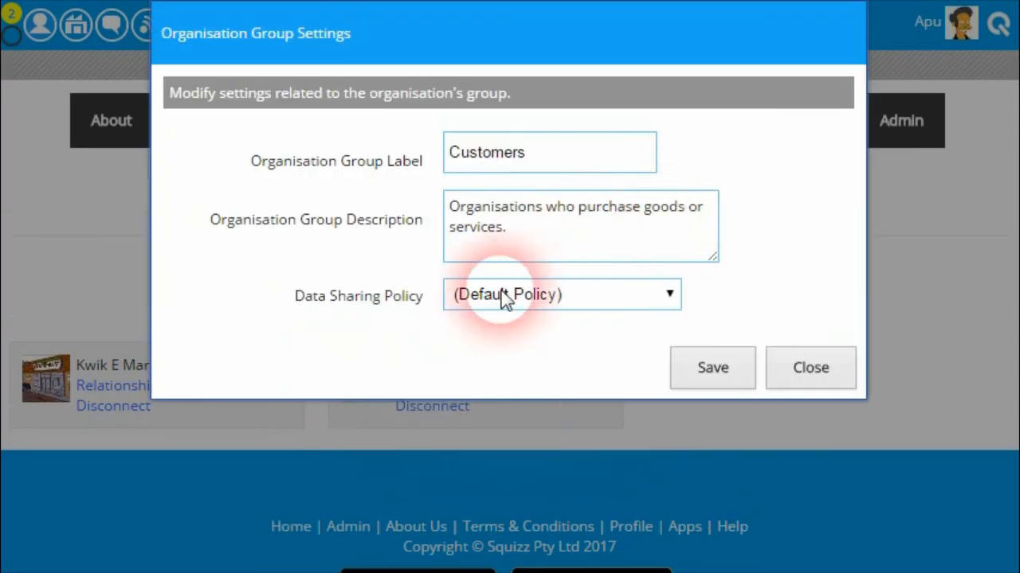
pyautogui.click(660, 299)
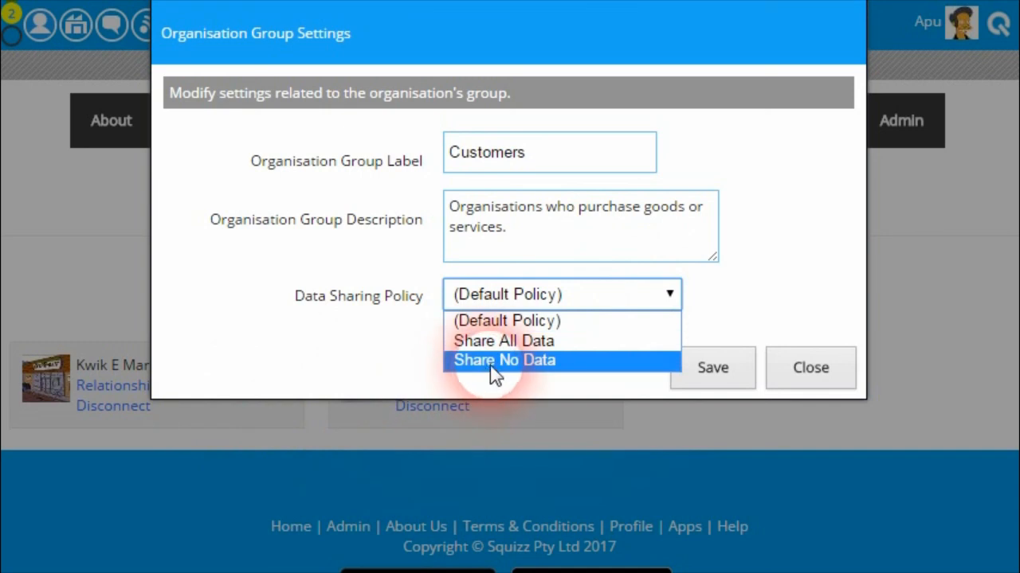
pyautogui.click(542, 363)
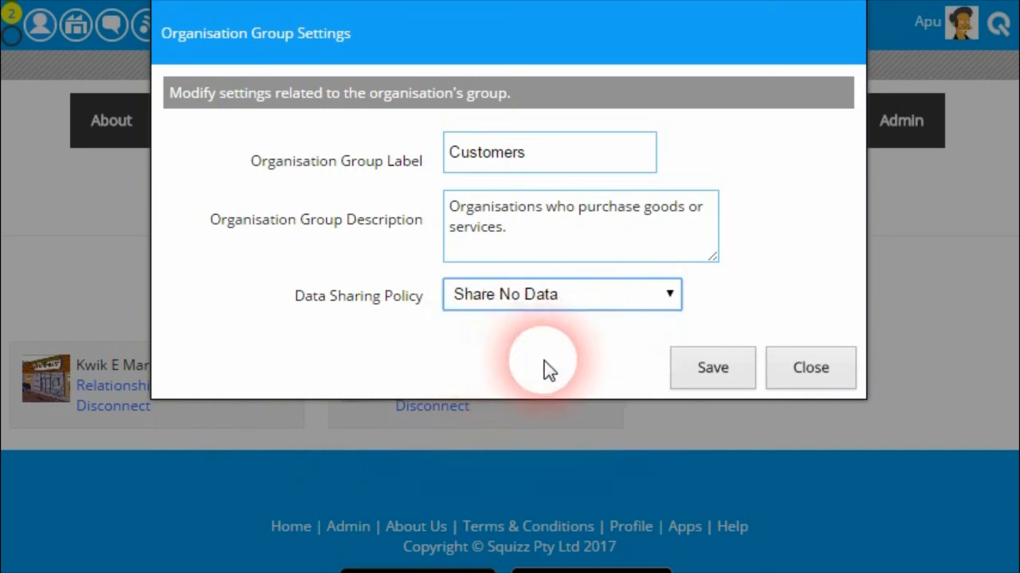
pyautogui.click(694, 369)
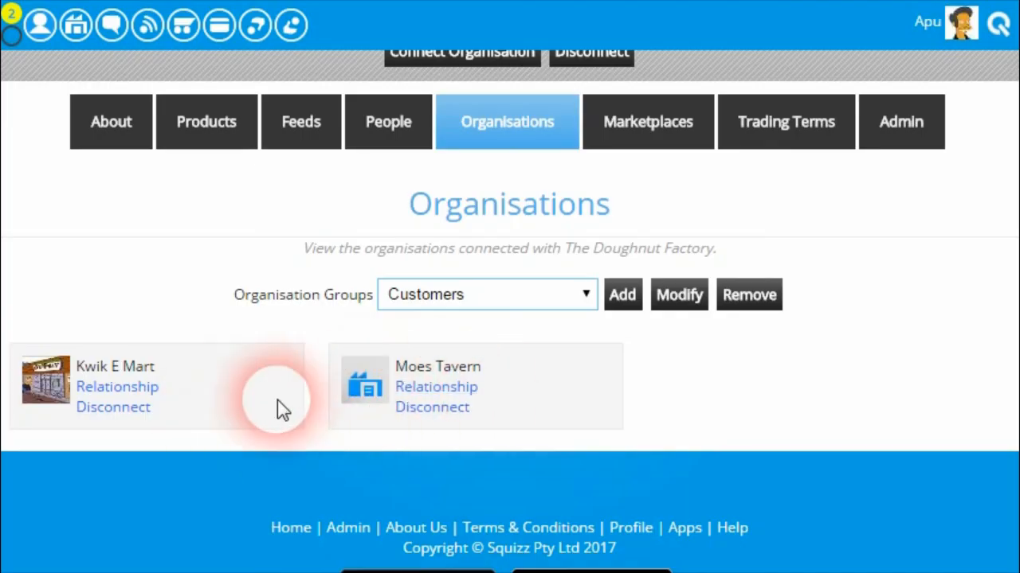
# Step: Check the organisation group and data sharing policy in Moes Tavern's relationship, and close it
pyautogui.click(425, 391)
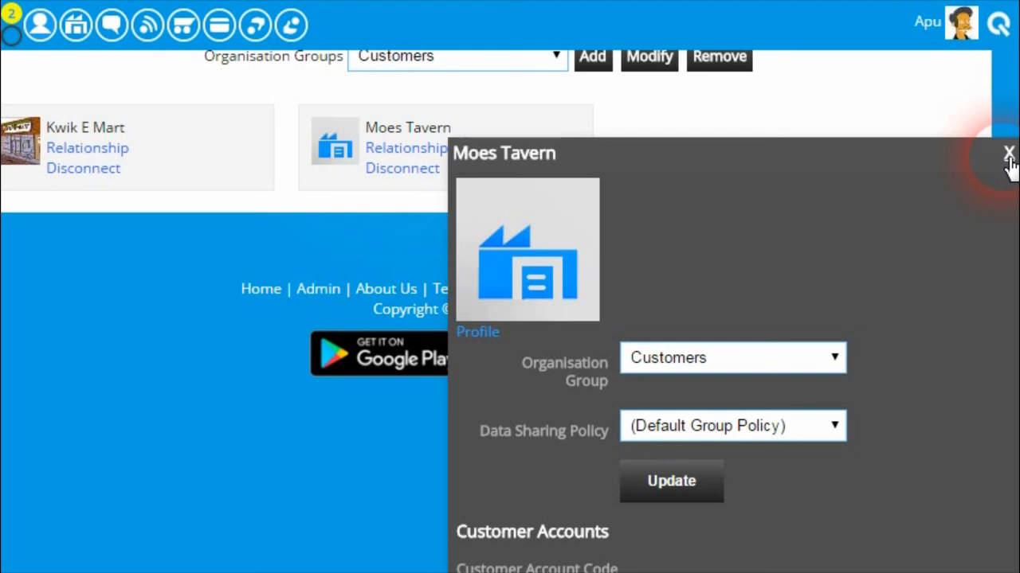
pyautogui.click(1007, 154)
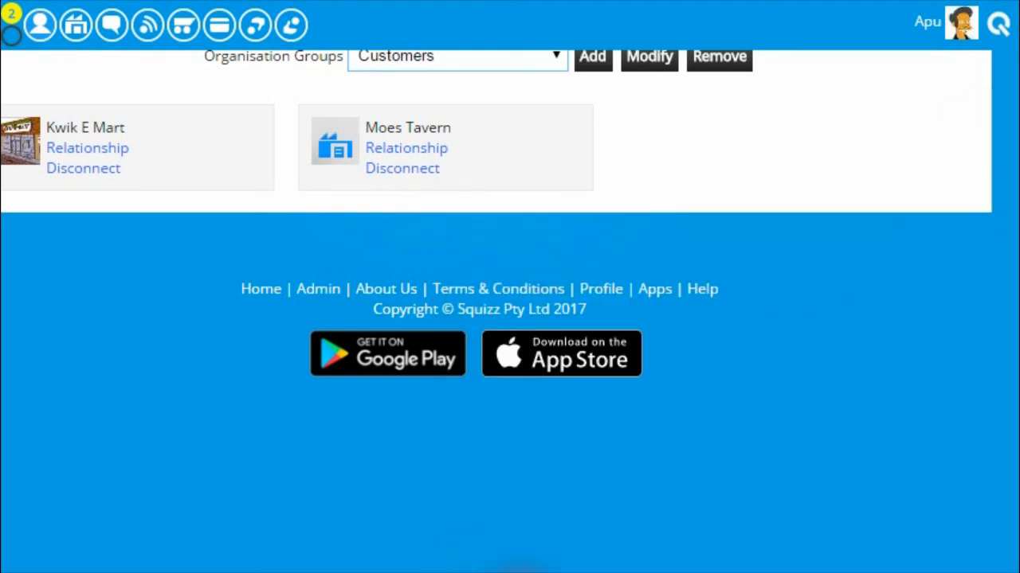
# Step: Reopen the Customers organisation group's settings to check the available data sharing policies, and close them without saving
pyautogui.scroll(3, 431, 426)
pyautogui.click(442, 316)
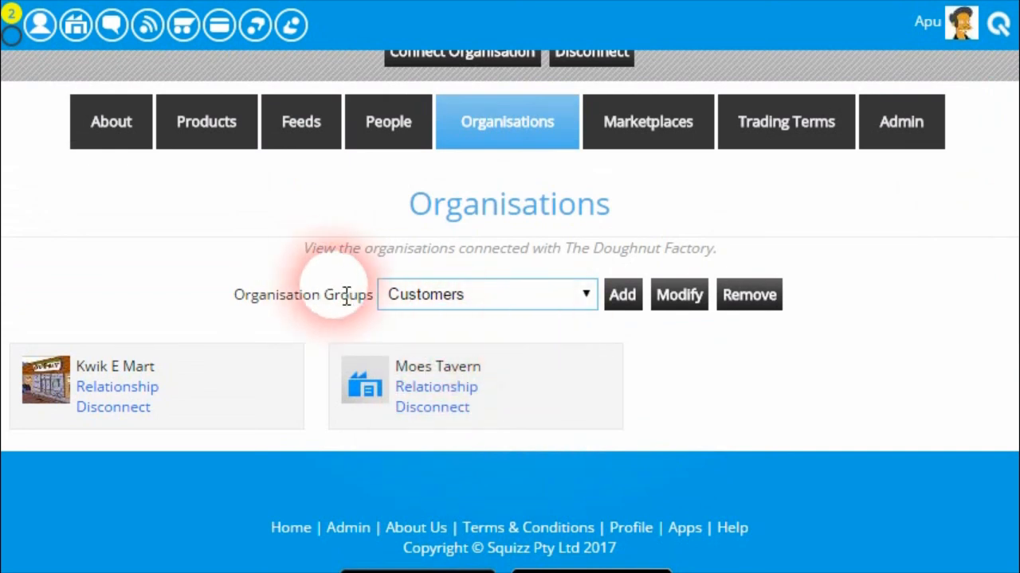
pyautogui.click(677, 299)
pyautogui.click(593, 301)
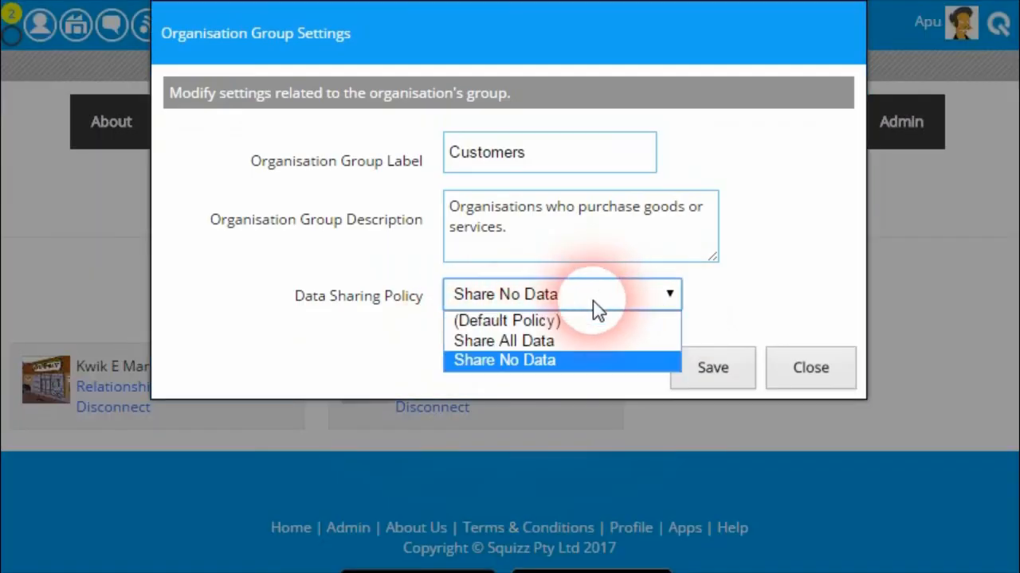
pyautogui.click(806, 369)
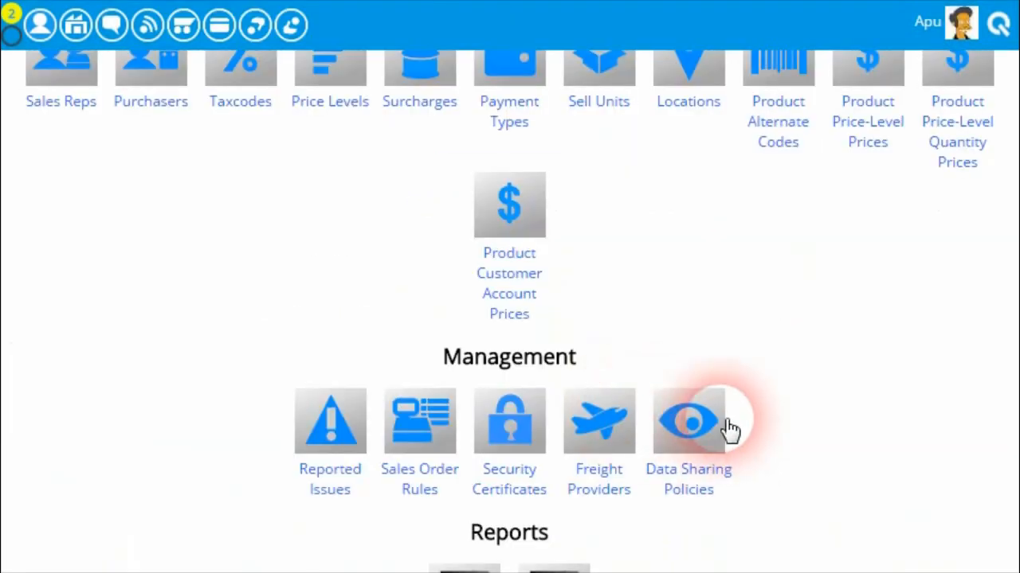
# Step: Open the organisation's data sharing policies, review the export and viewing permissions in the Share All Data policy's details, and close the details
pyautogui.click(701, 442)
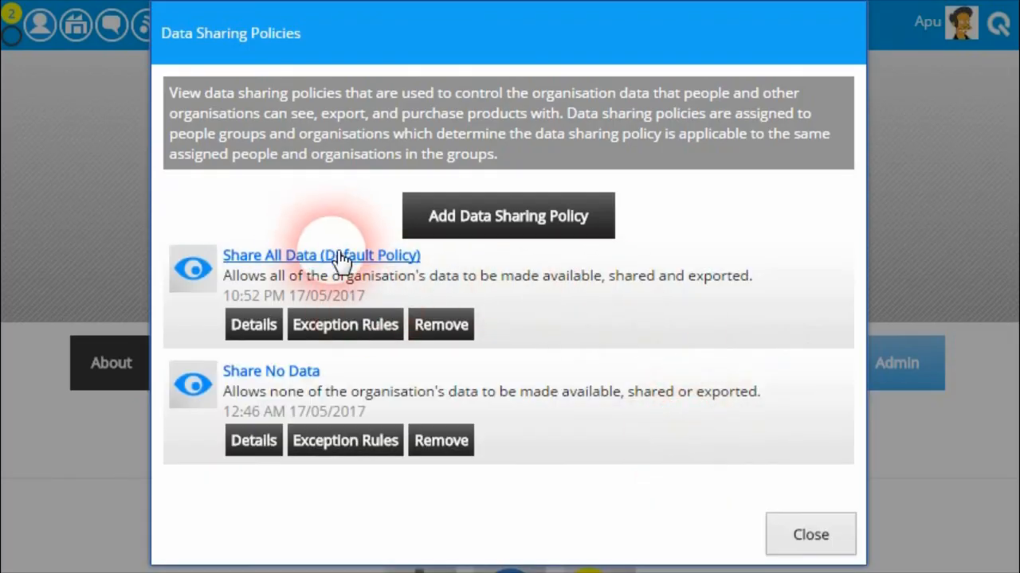
pyautogui.click(254, 324)
pyautogui.scroll(-2, 558, 342)
pyautogui.scroll(-3, 701, 374)
pyautogui.click(673, 275)
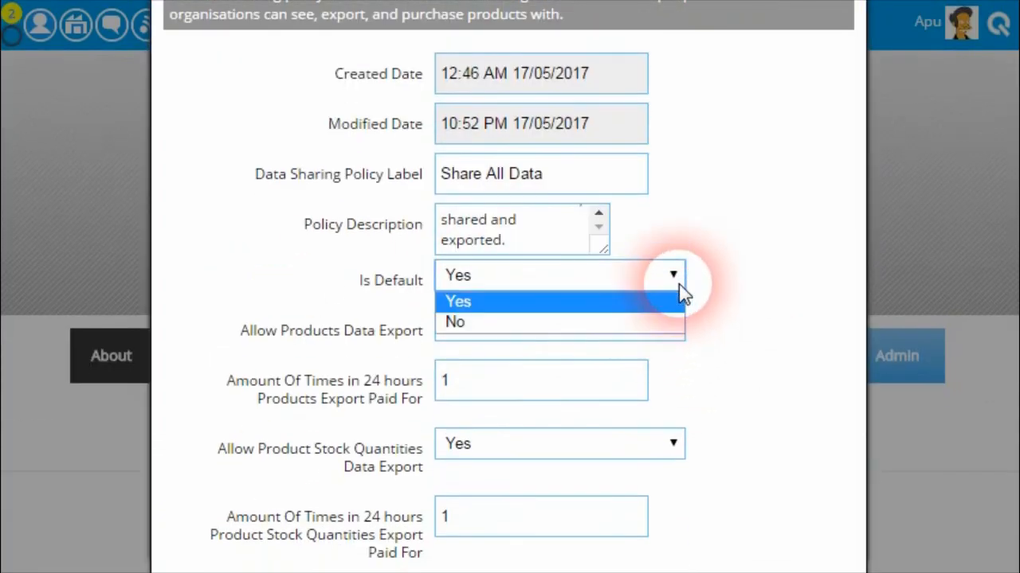
pyautogui.click(704, 293)
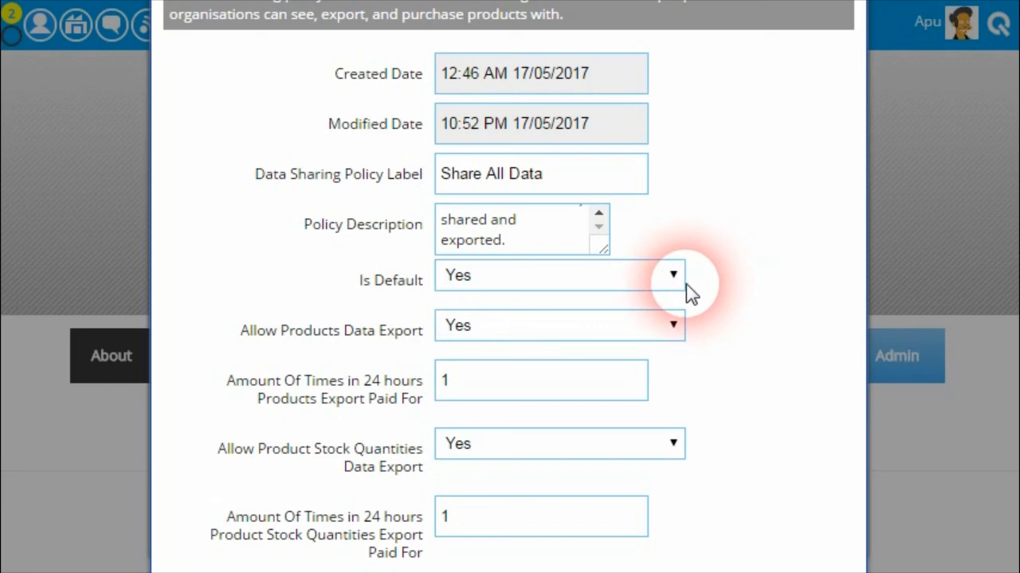
pyautogui.scroll(-10, 767, 431)
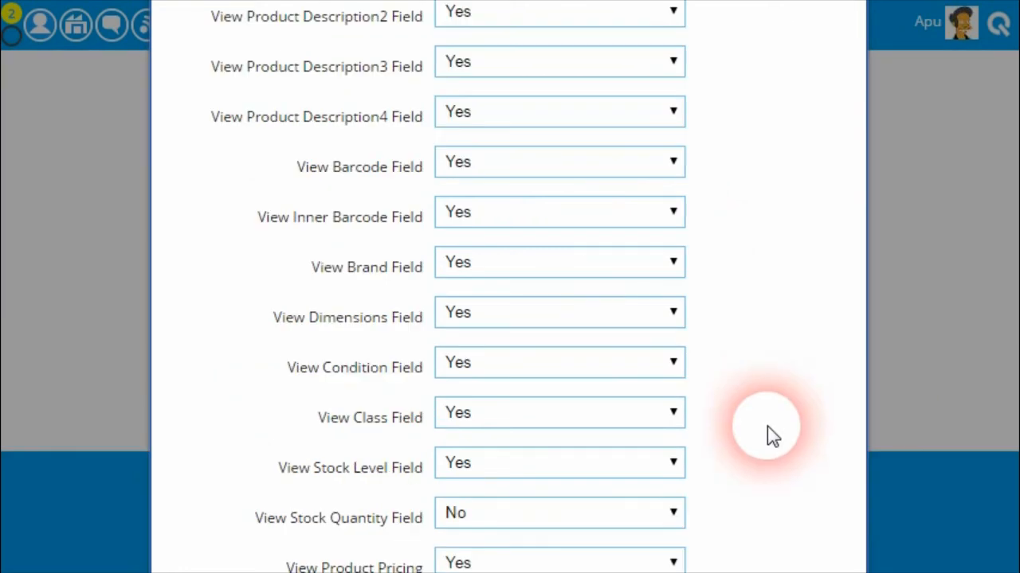
pyautogui.scroll(-2, 776, 481)
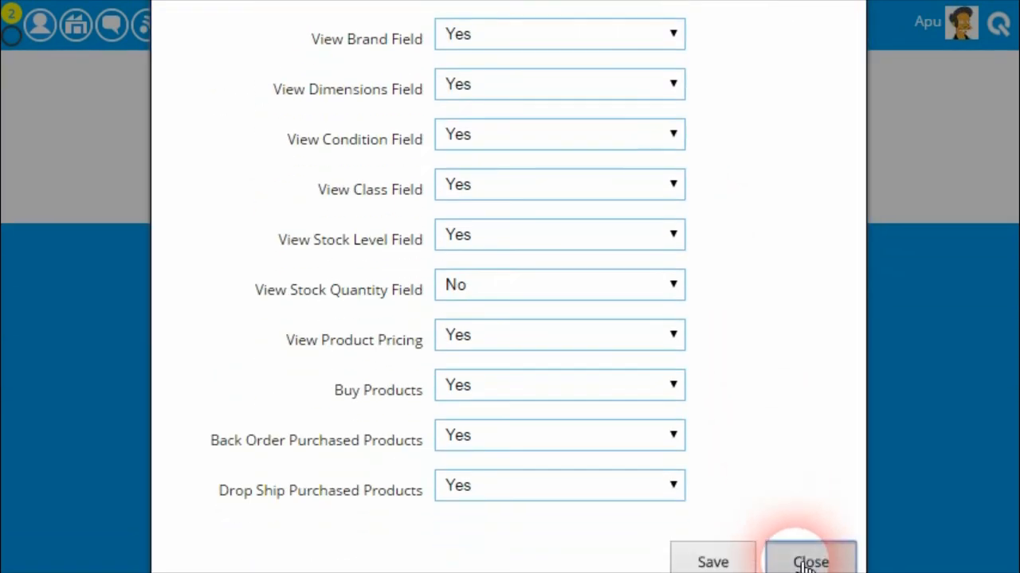
pyautogui.click(803, 560)
# Step: View the exception rules of the Share All Data policy and close them
pyautogui.scroll(-3, 698, 443)
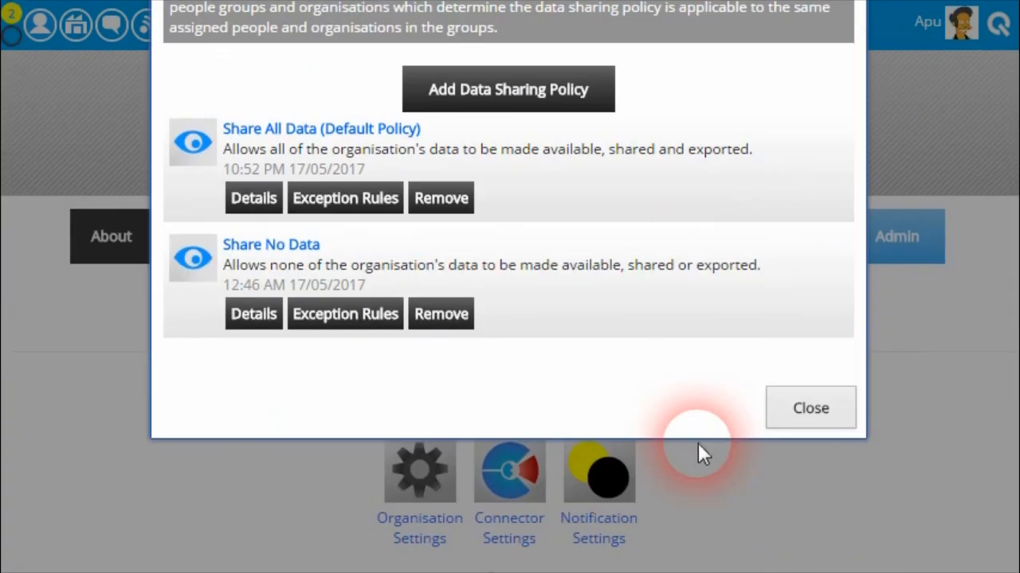
pyautogui.click(343, 203)
pyautogui.click(804, 263)
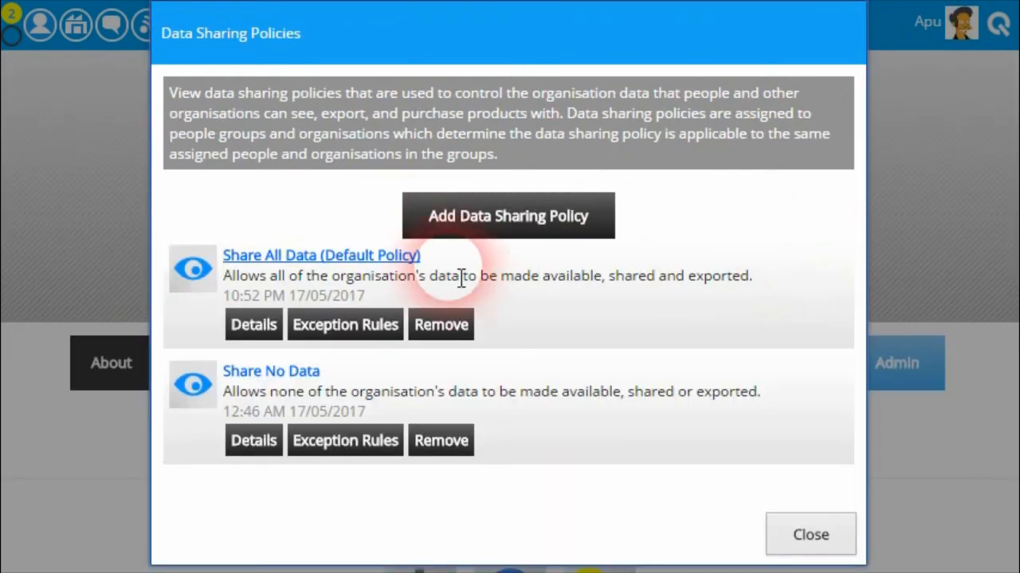
# Step: Start an exception rule for the Share No Data policy that matches products whose Product Class equals DOUGHNUT
pyautogui.click(367, 446)
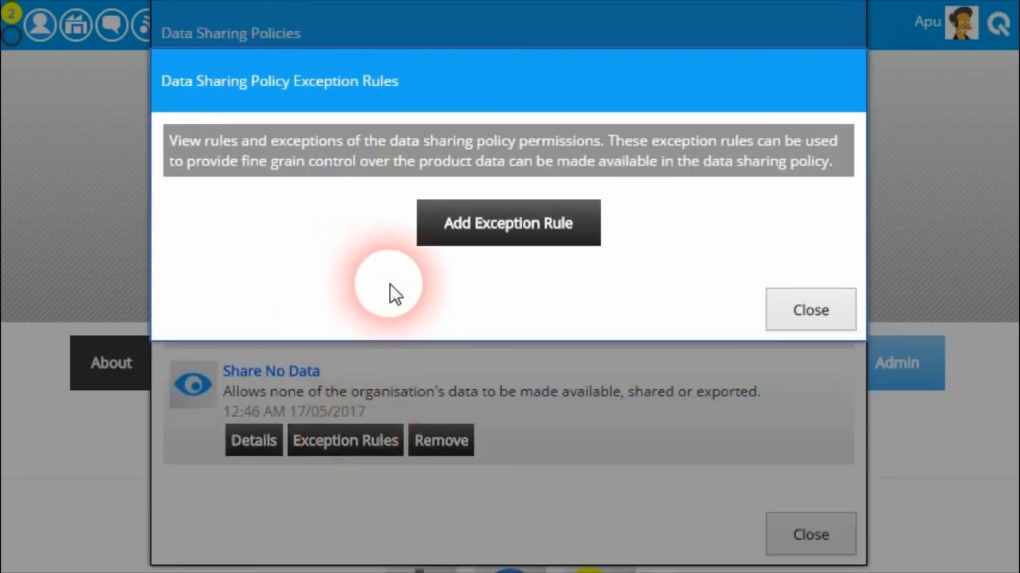
pyautogui.click(448, 236)
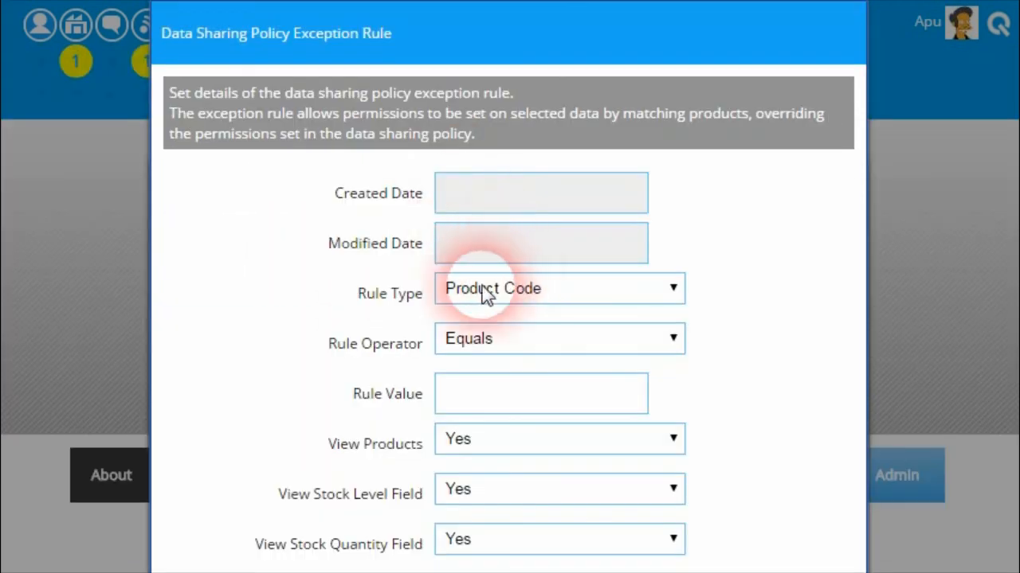
pyautogui.click(675, 292)
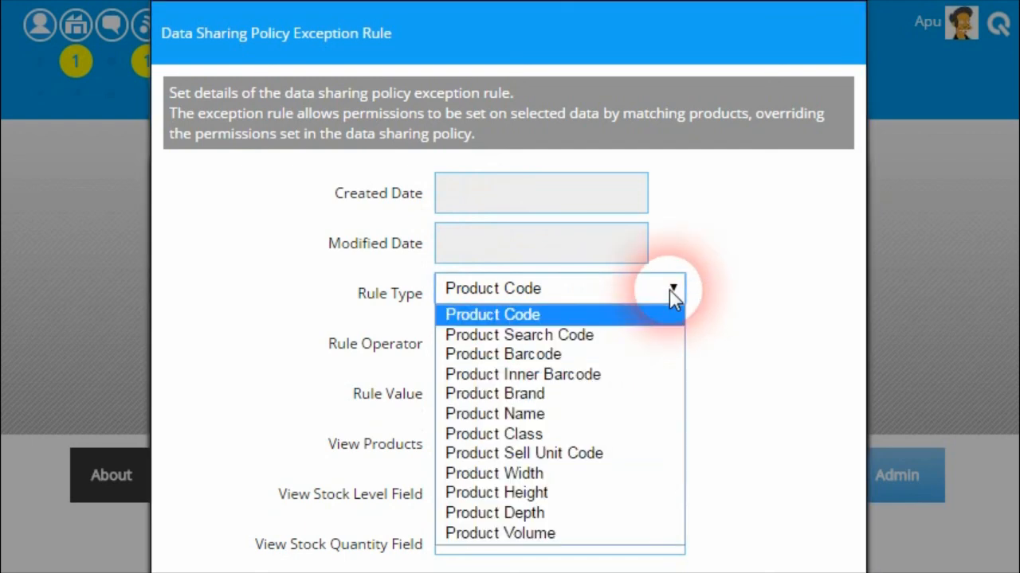
pyautogui.click(572, 434)
pyautogui.click(371, 403)
pyautogui.write('DOUGHNUT')
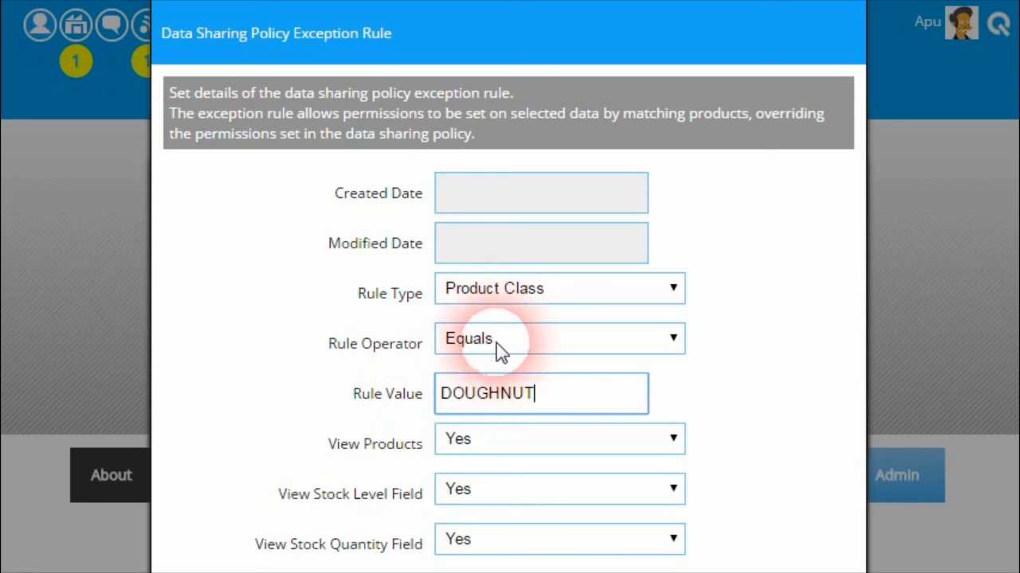
# Step: Review the viewing and purchasing permissions of the DOUGHNUT exception rule and save it
pyautogui.scroll(-3, 387, 410)
pyautogui.scroll(2, 435, 263)
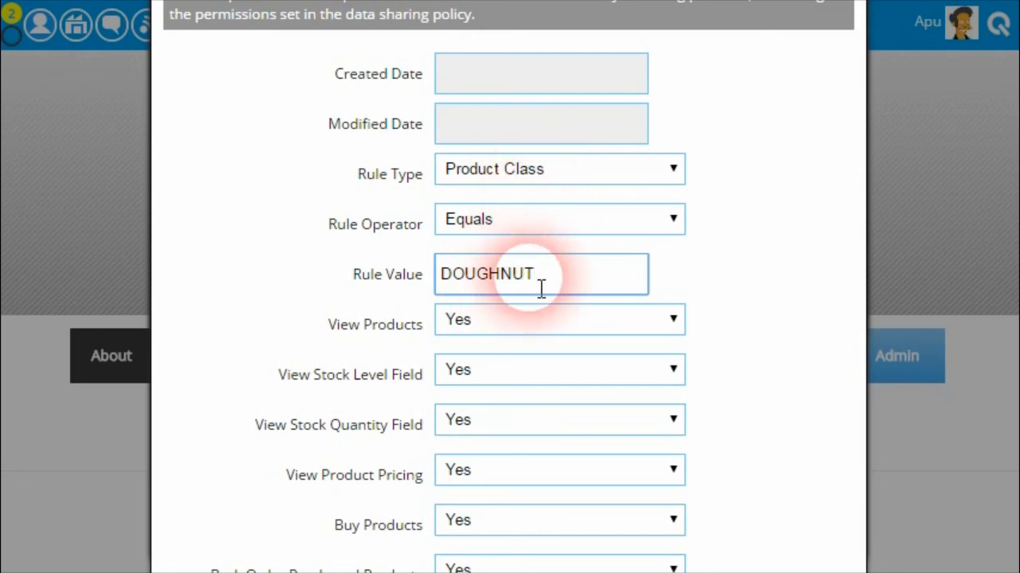
pyautogui.scroll(-2, 390, 330)
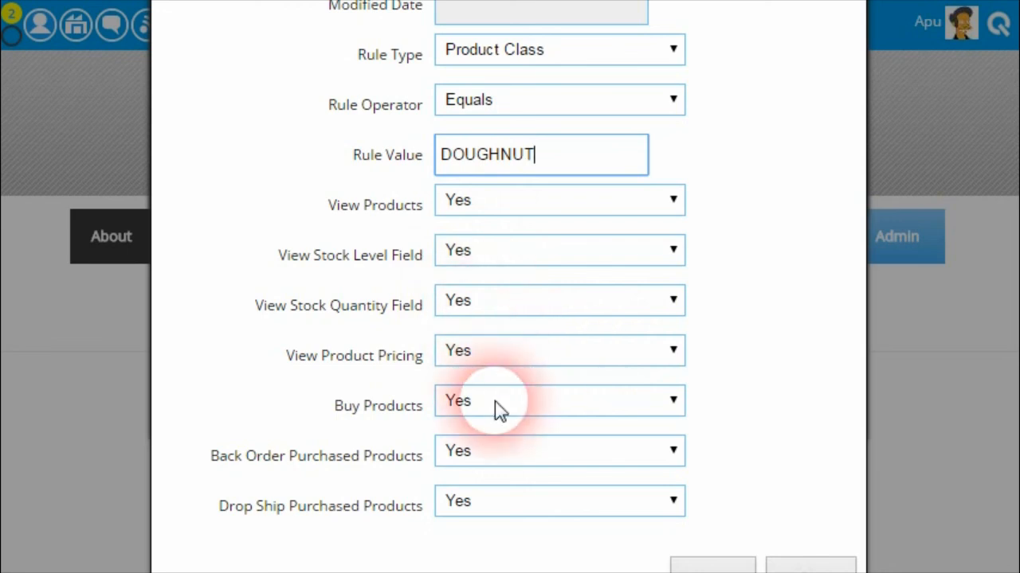
pyautogui.click(714, 569)
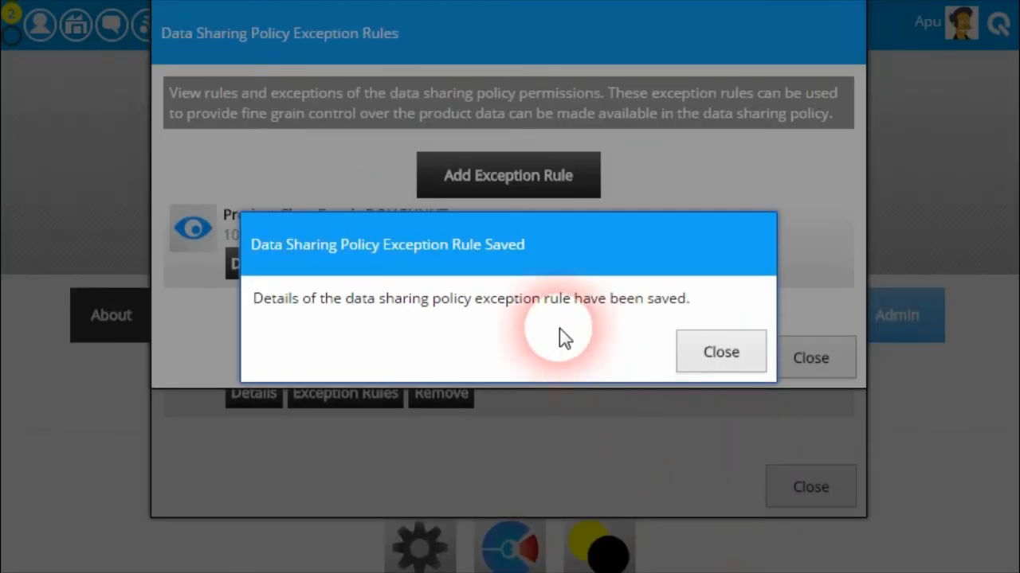
pyautogui.click(710, 358)
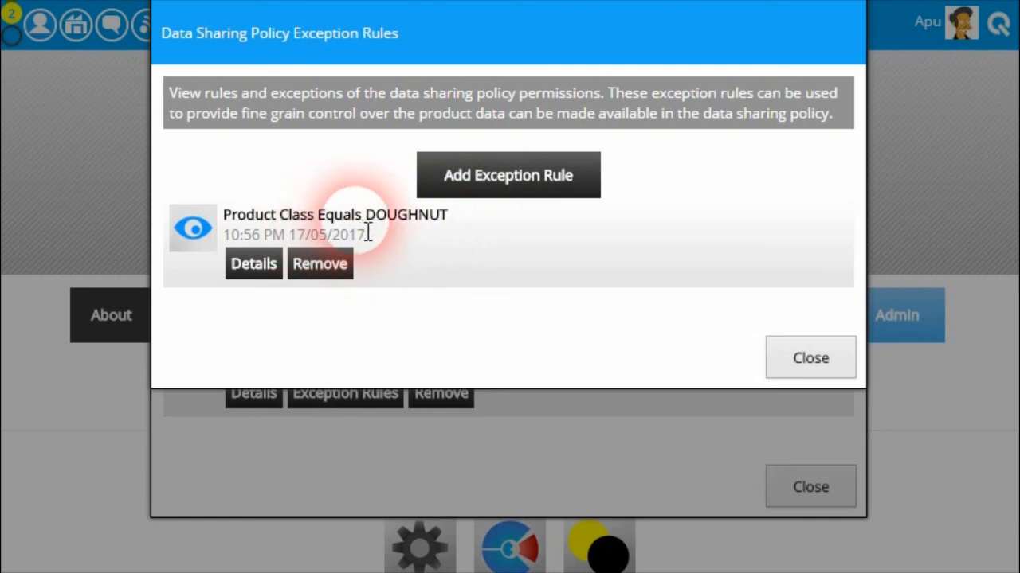
# Step: Try out a second exception rule based on Product Name, using the Starts With and Is In operators
pyautogui.click(460, 195)
pyautogui.click(629, 295)
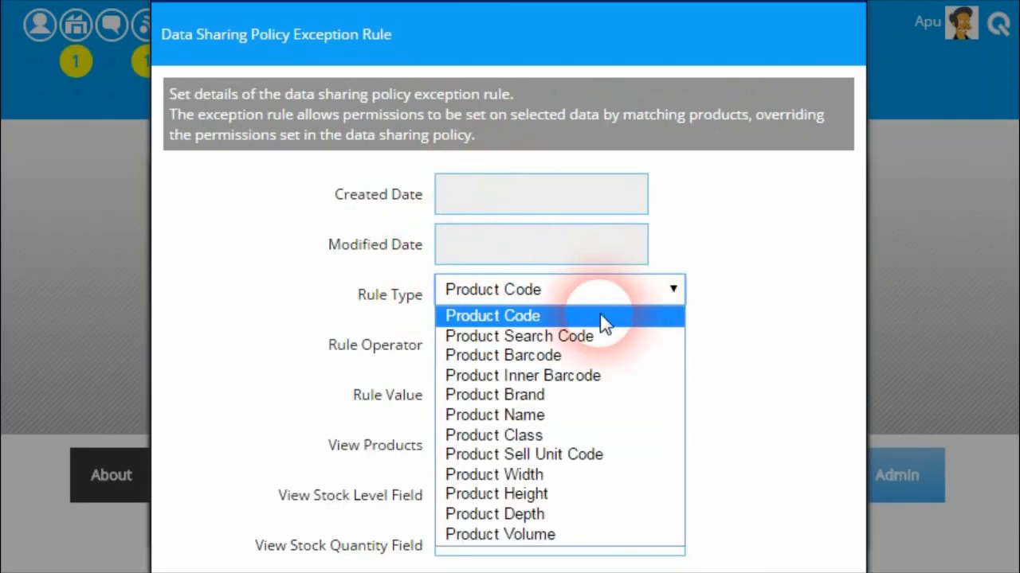
pyautogui.click(551, 415)
pyautogui.click(525, 349)
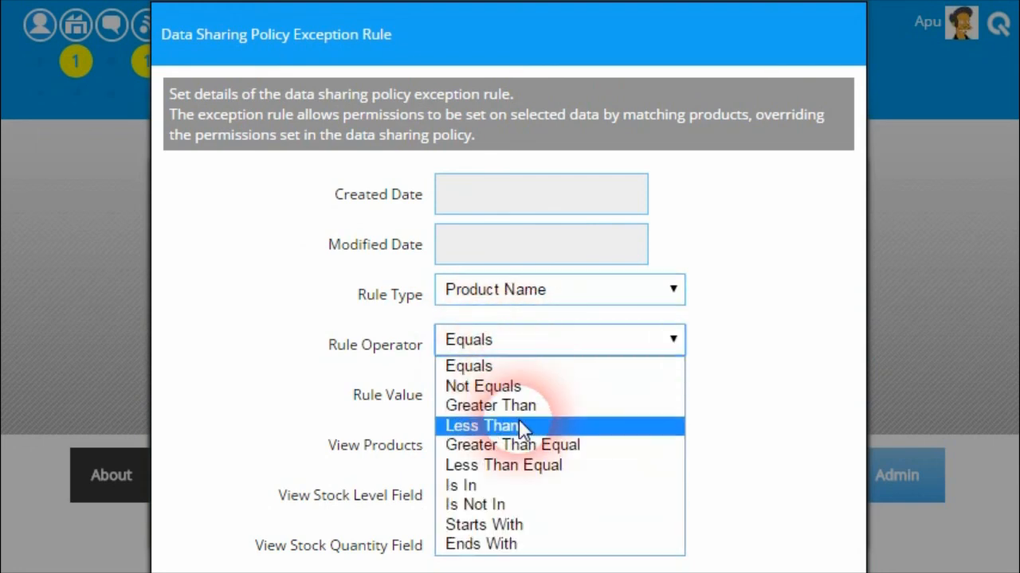
pyautogui.click(526, 525)
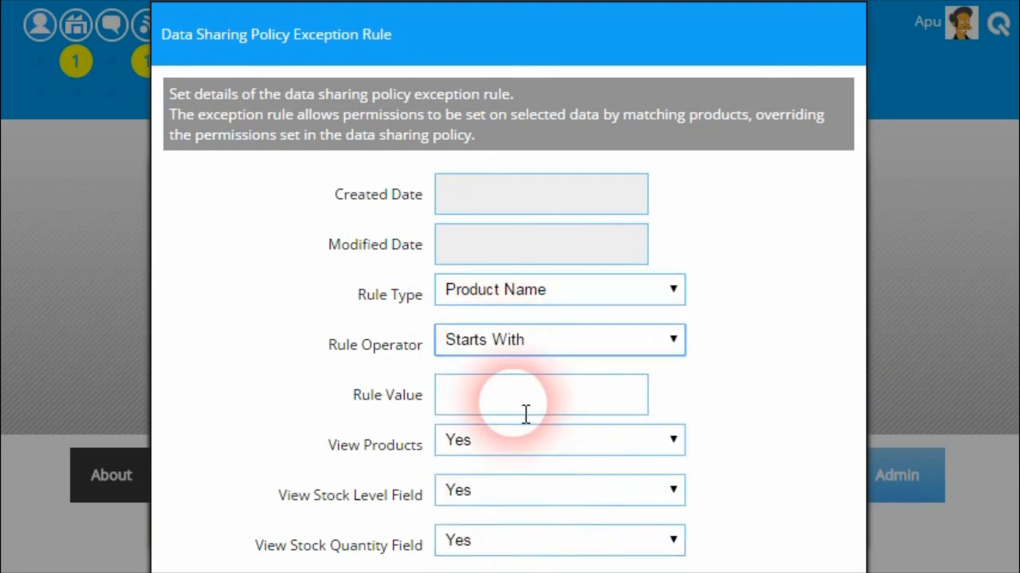
pyautogui.click(543, 341)
pyautogui.click(494, 487)
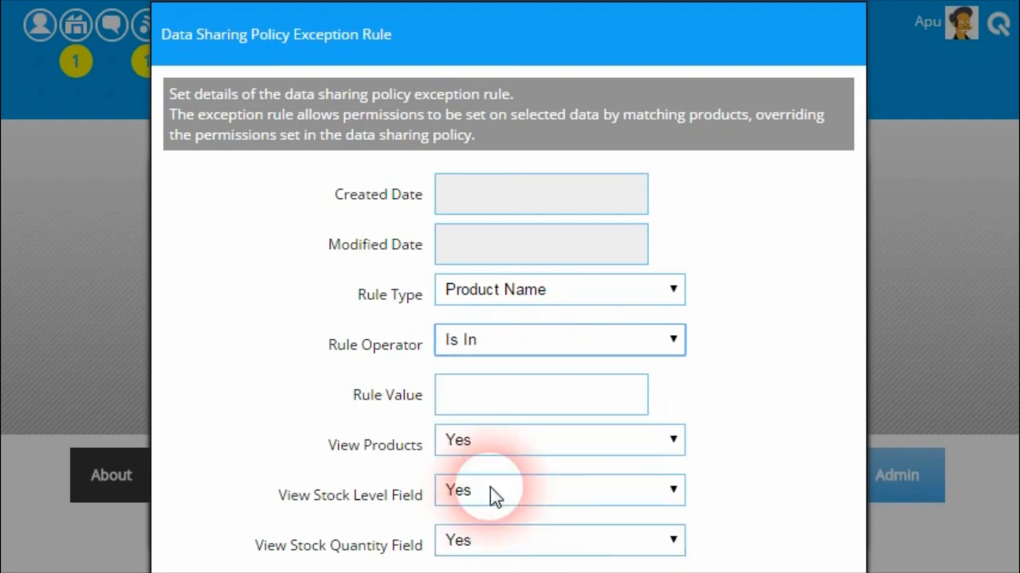
pyautogui.click(514, 396)
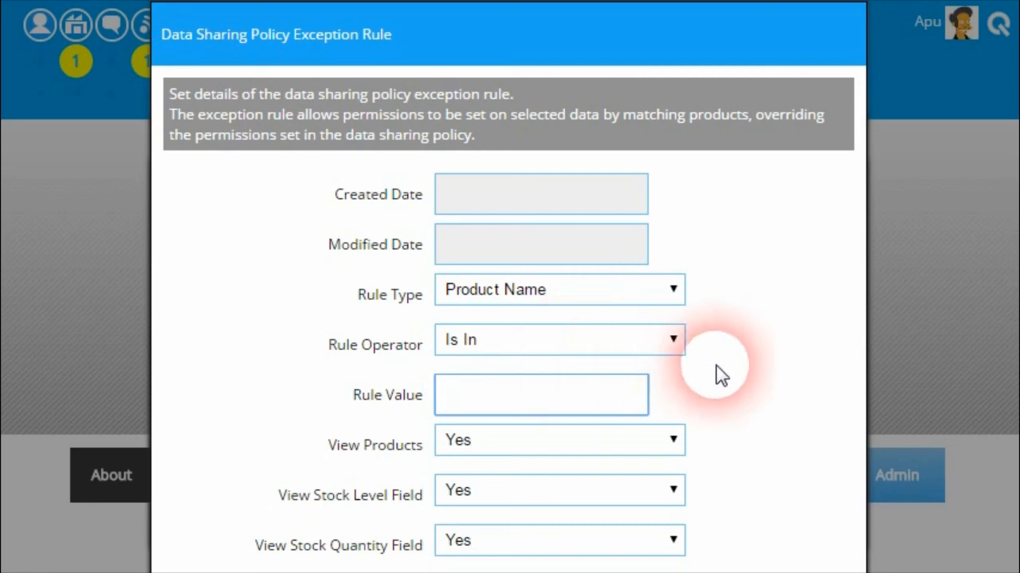
# Step: Try the Less Than operator and a Product Width rule with Greater Than Equal, and close the rule unsaved along with the exception rules list
pyautogui.click(675, 351)
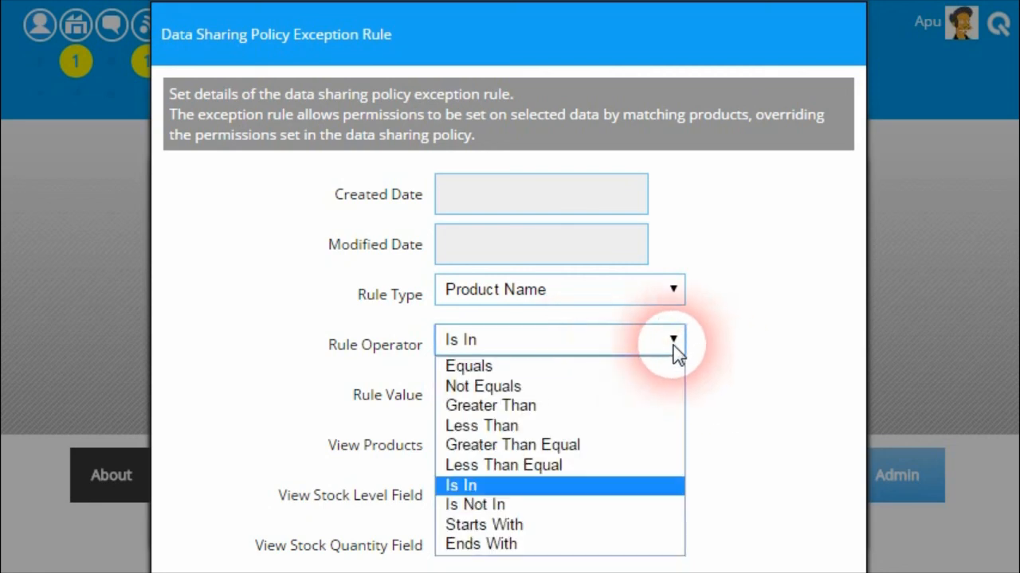
pyautogui.click(517, 426)
pyautogui.click(599, 294)
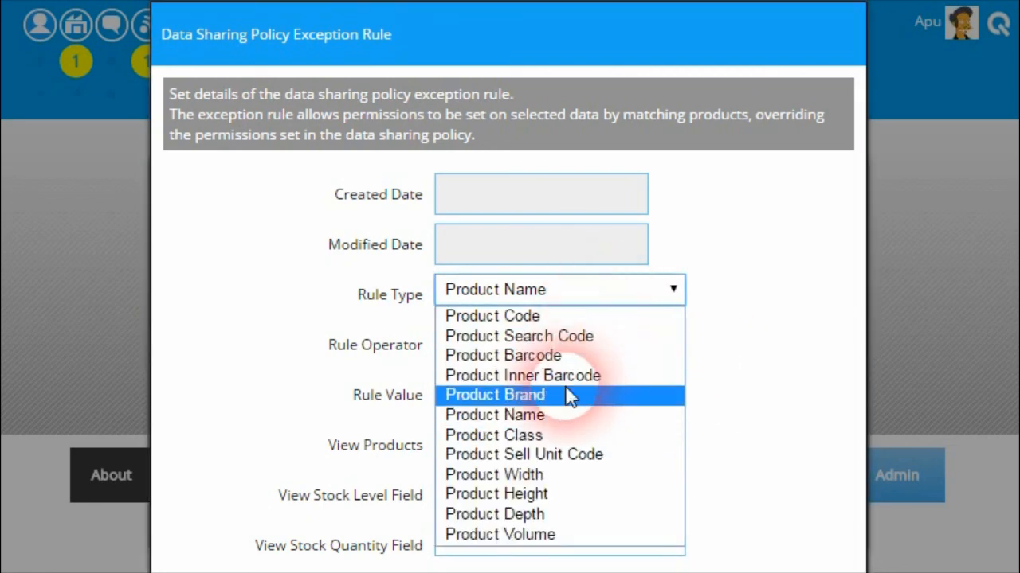
pyautogui.click(562, 475)
pyautogui.click(609, 340)
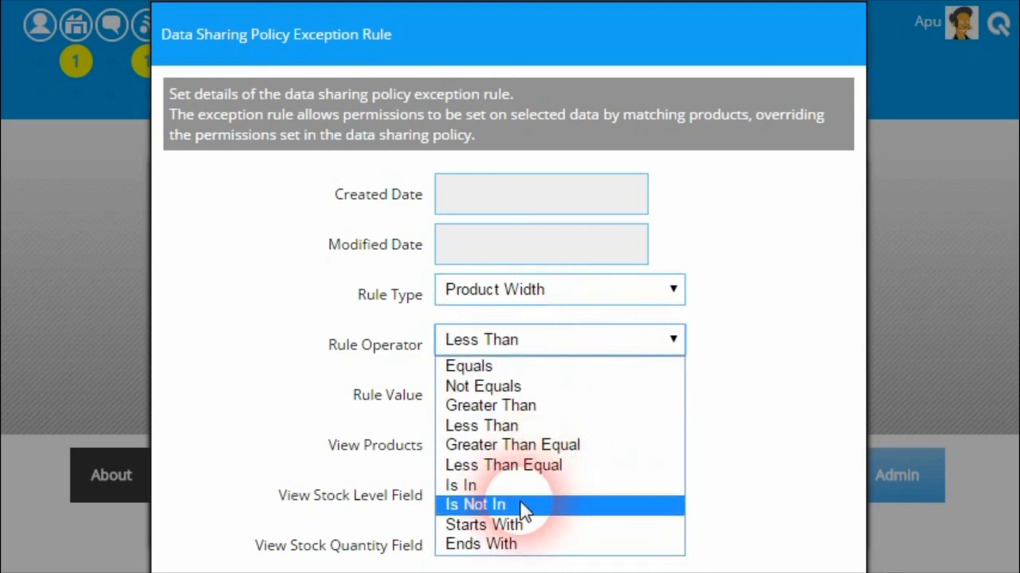
pyautogui.click(526, 445)
pyautogui.click(545, 399)
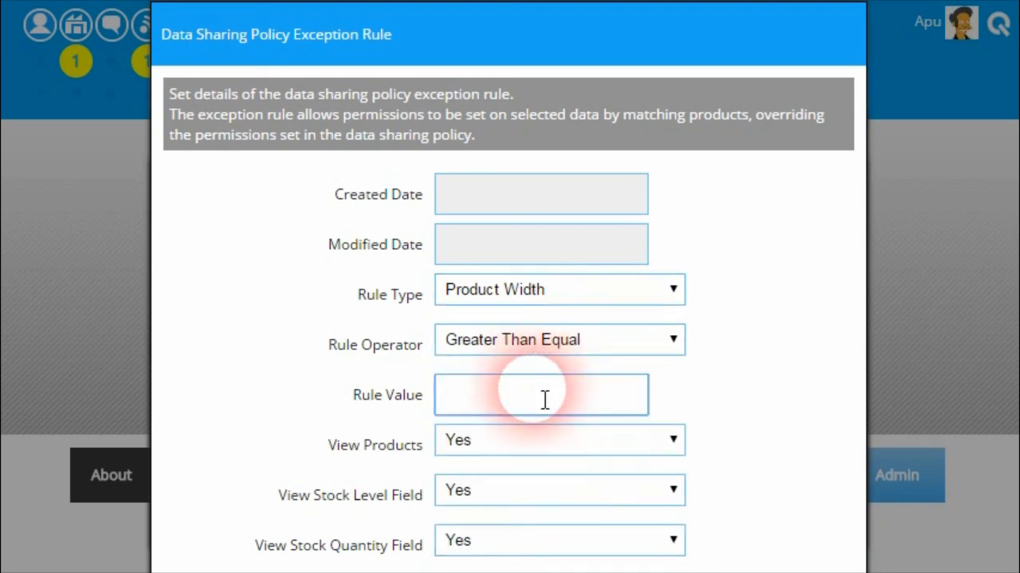
pyautogui.scroll(-3, 389, 425)
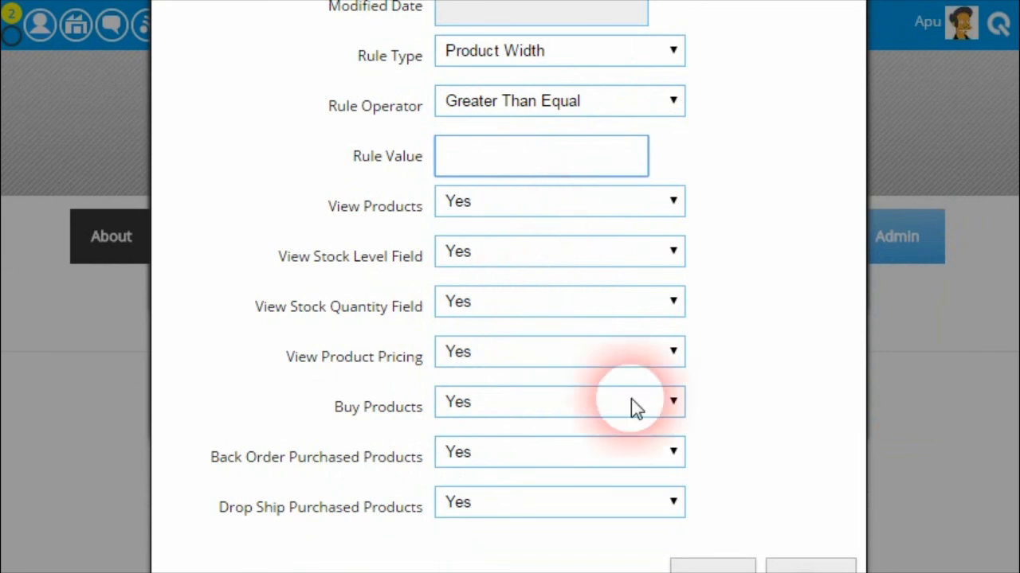
pyautogui.click(798, 567)
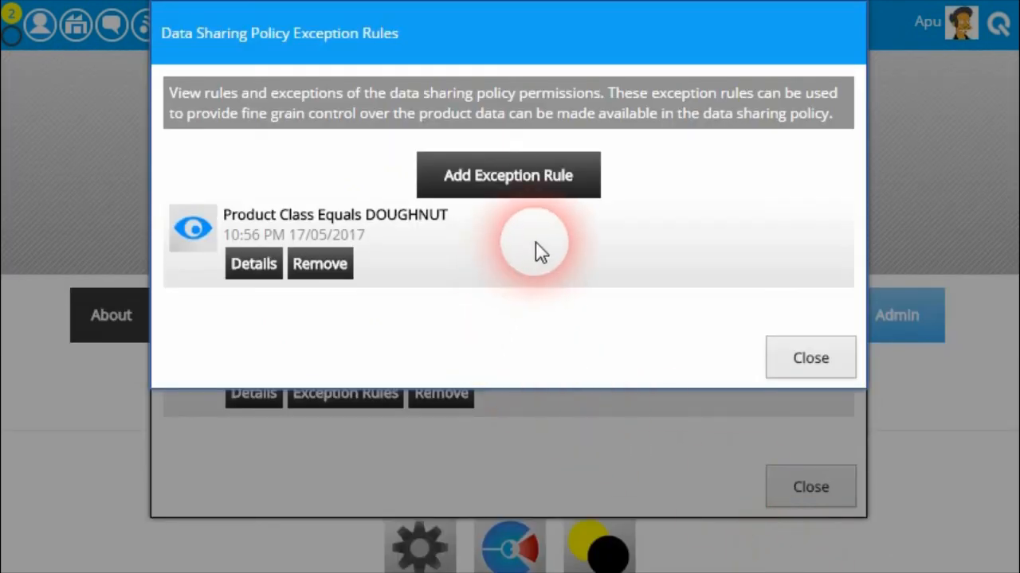
pyautogui.click(811, 360)
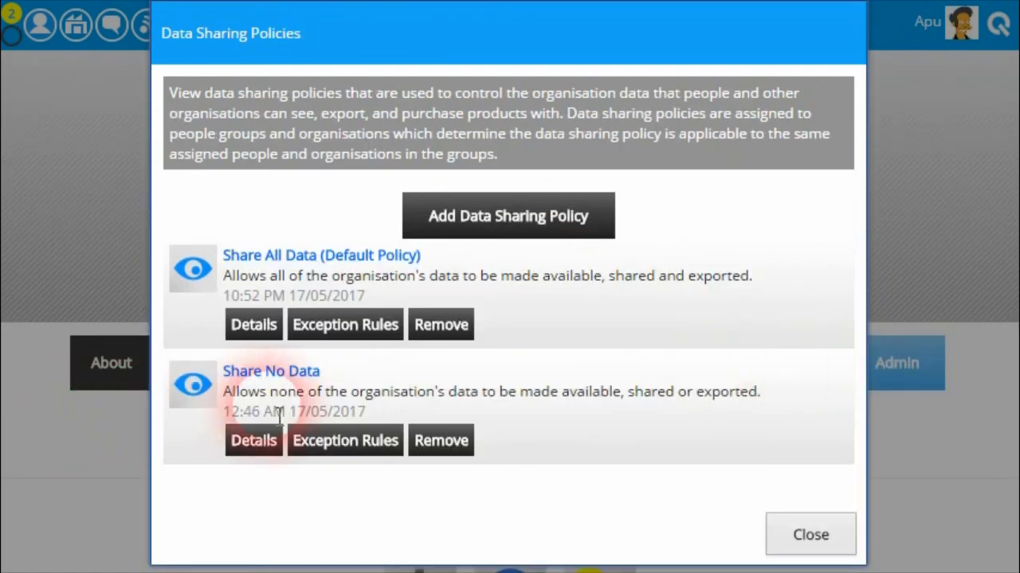
# Step: Check the Share No Data policy's exception rules and its export and viewing settings, closing each without changes
pyautogui.click(368, 443)
pyautogui.click(773, 362)
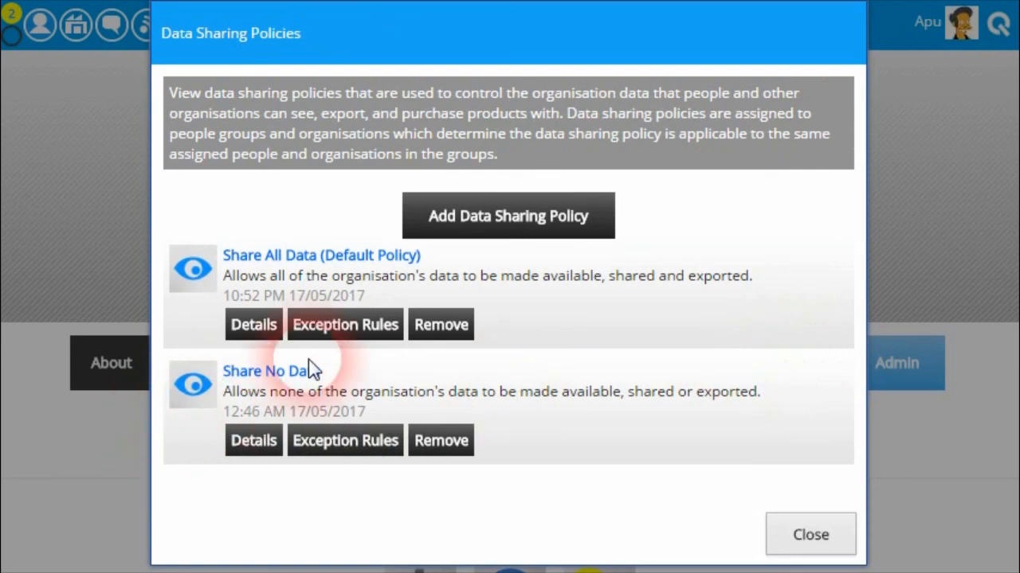
pyautogui.click(247, 445)
pyautogui.scroll(-6, 389, 375)
pyautogui.scroll(5, 403, 371)
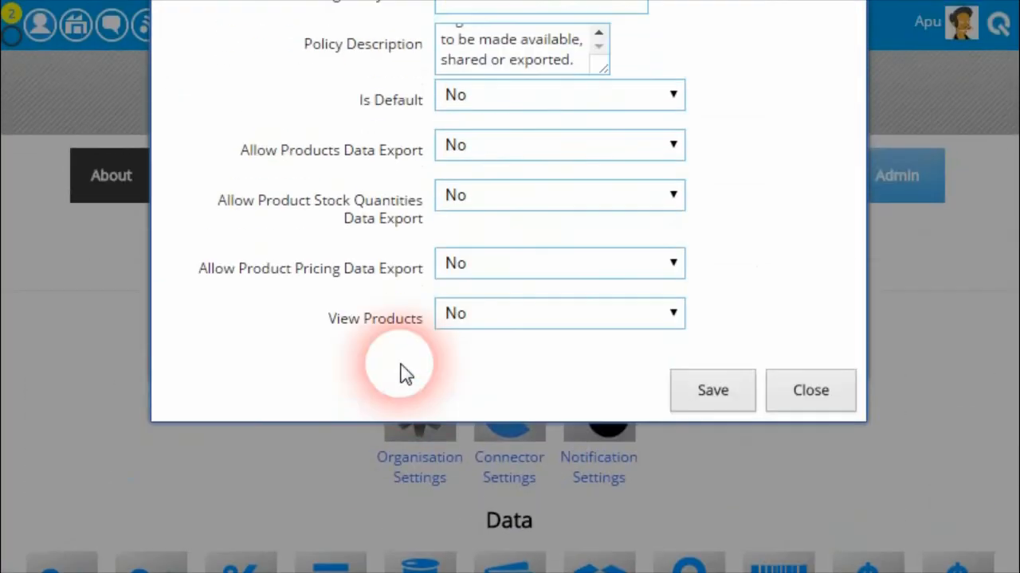
pyautogui.click(809, 567)
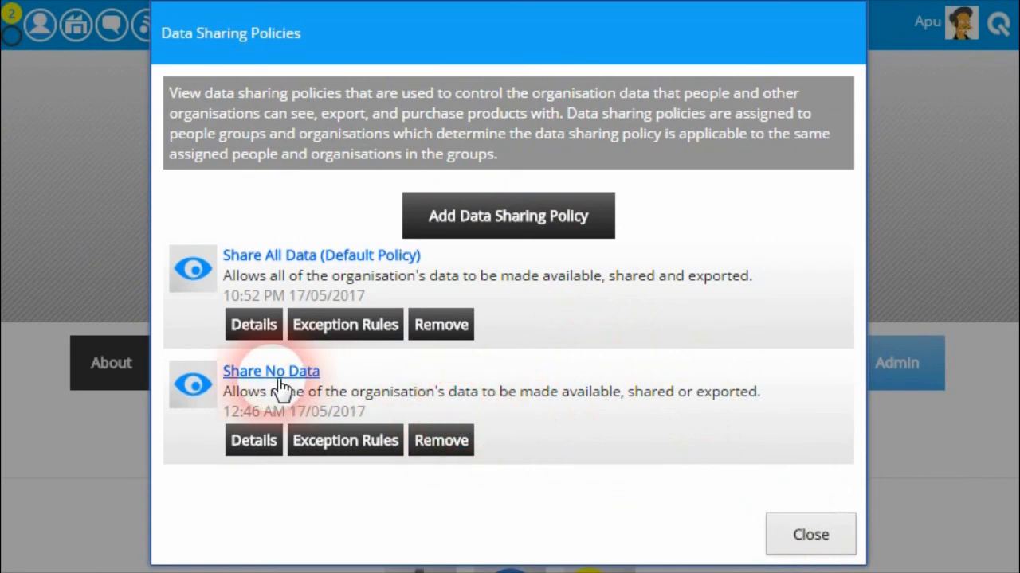
pyautogui.click(381, 443)
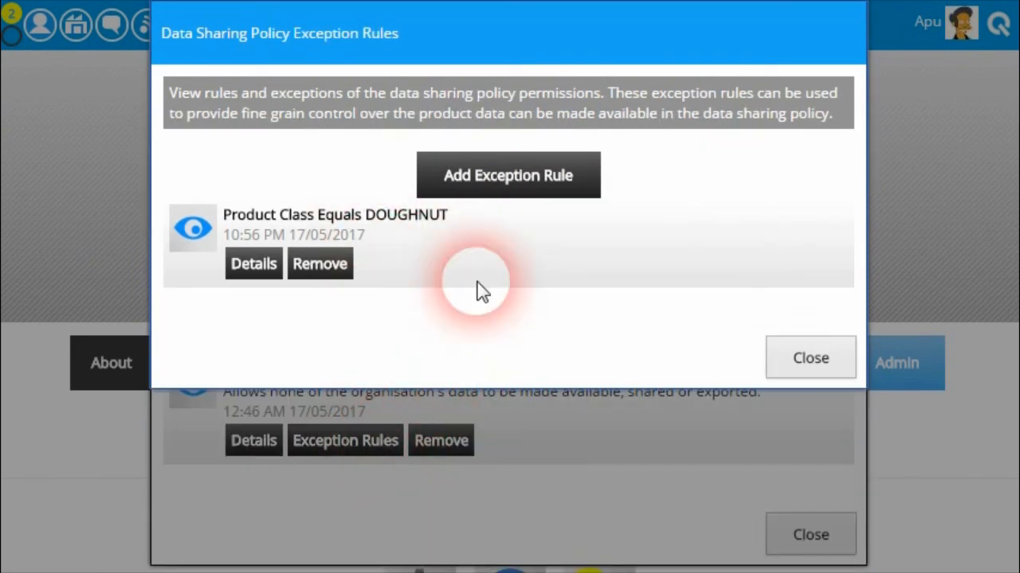
pyautogui.click(811, 360)
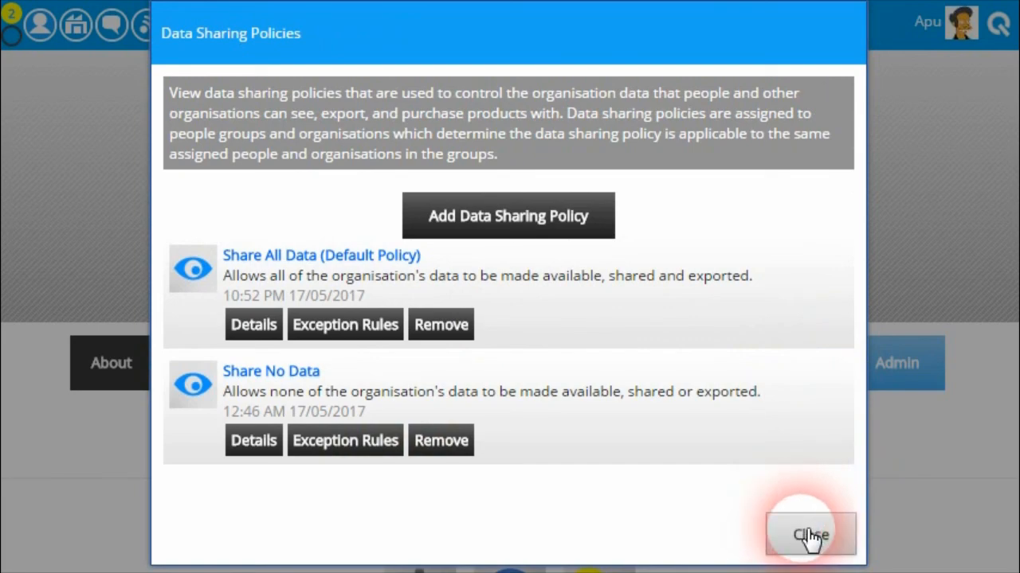
# Step: Close the data sharing policies list and check which data sharing policy is assigned to the Customers organisation group
pyautogui.click(809, 536)
pyautogui.scroll(-5, 510, 399)
pyautogui.scroll(3, 430, 398)
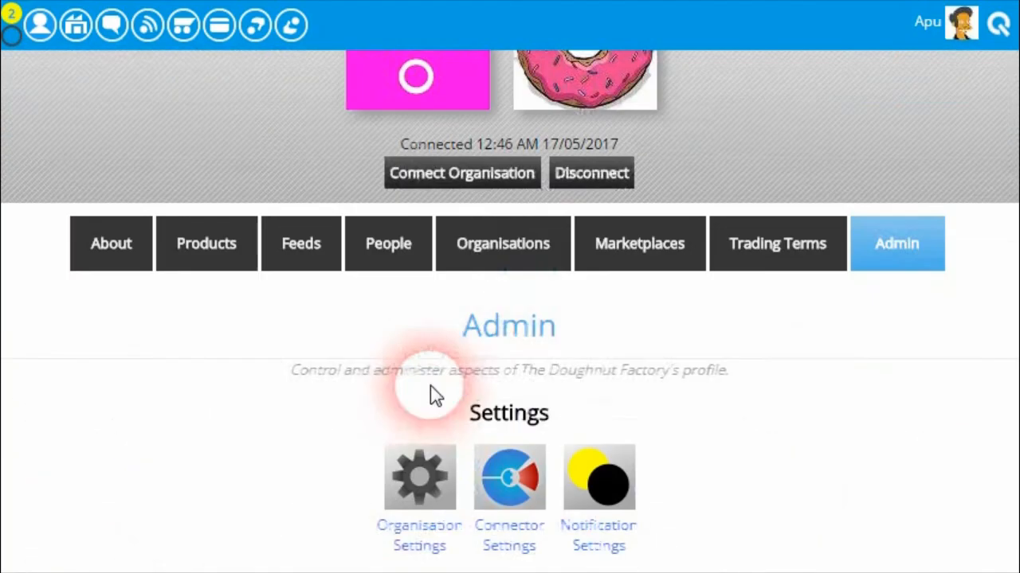
pyautogui.click(537, 255)
pyautogui.scroll(-2, 555, 297)
pyautogui.click(555, 297)
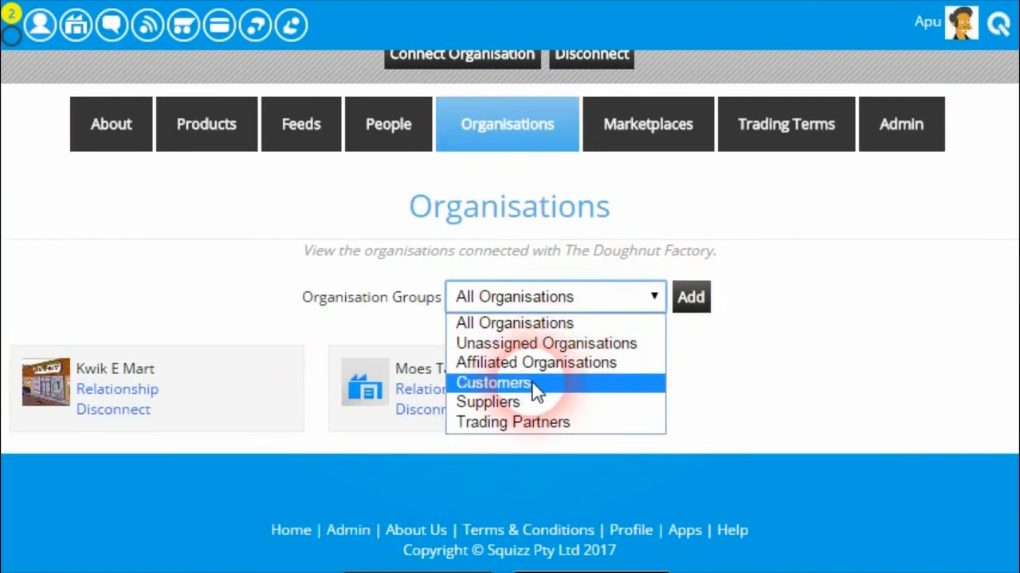
pyautogui.click(532, 384)
pyautogui.click(677, 299)
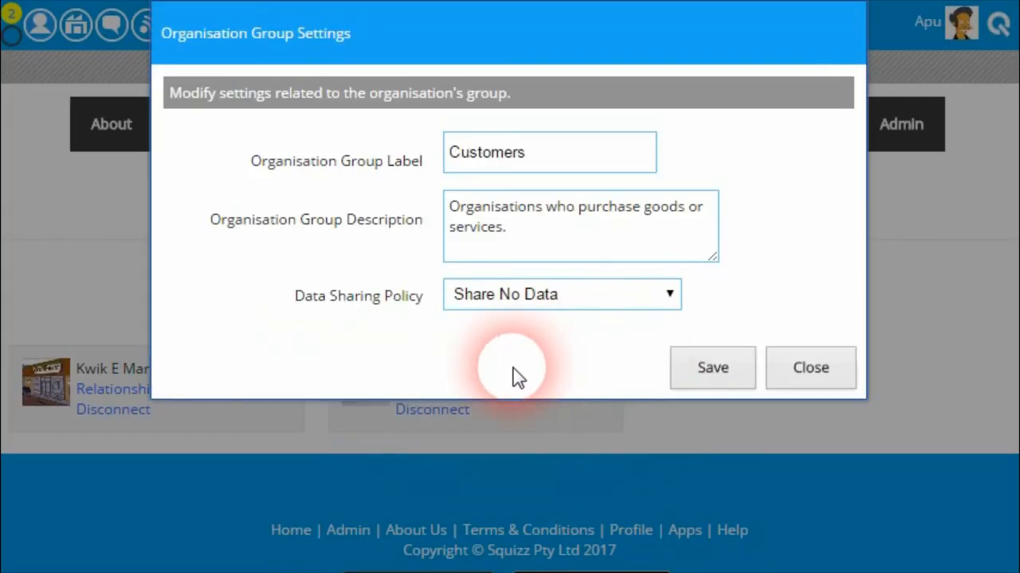
pyautogui.click(902, 379)
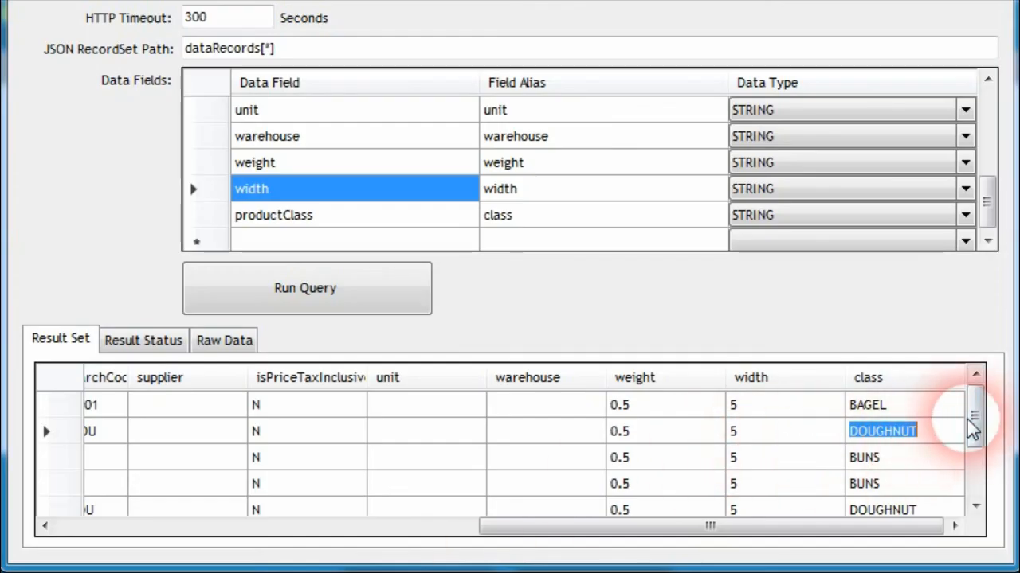
# Step: Switch to the query tool and review the existing product result set, including each product's class
pyautogui.moveTo(974, 426); pyautogui.dragTo(338, 460)
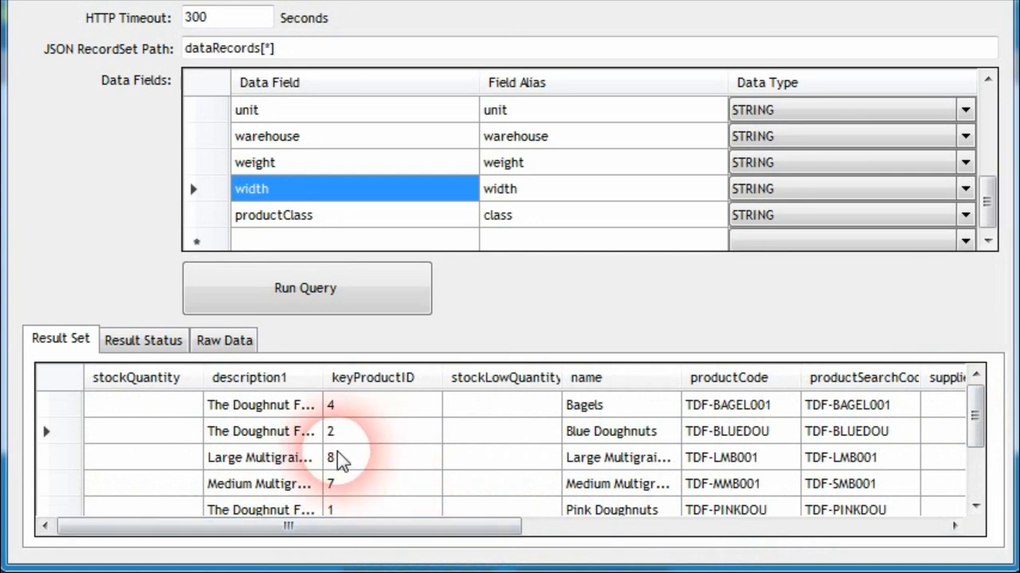
pyautogui.moveTo(448, 531); pyautogui.dragTo(916, 558)
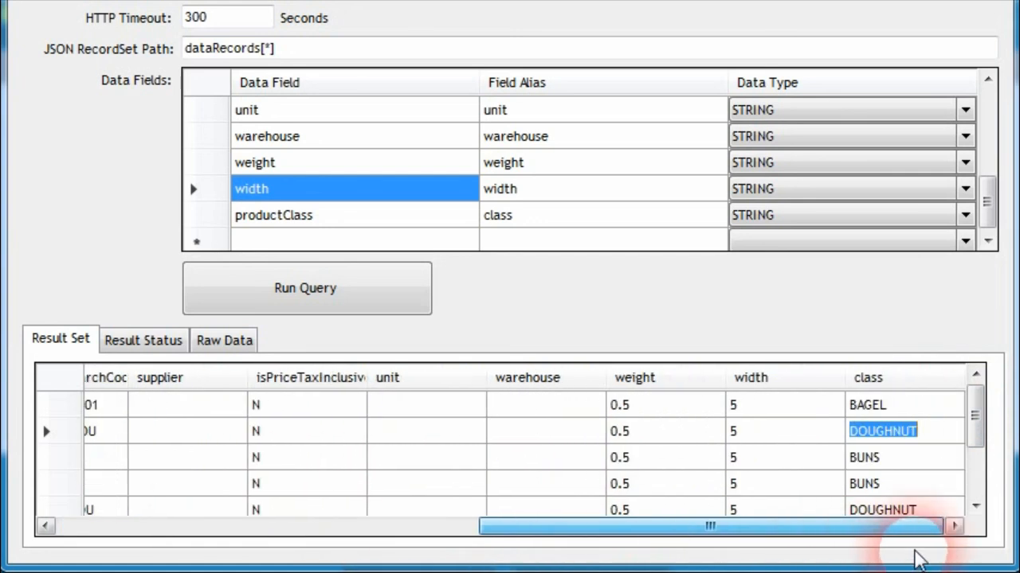
pyautogui.scroll(-2, 878, 478)
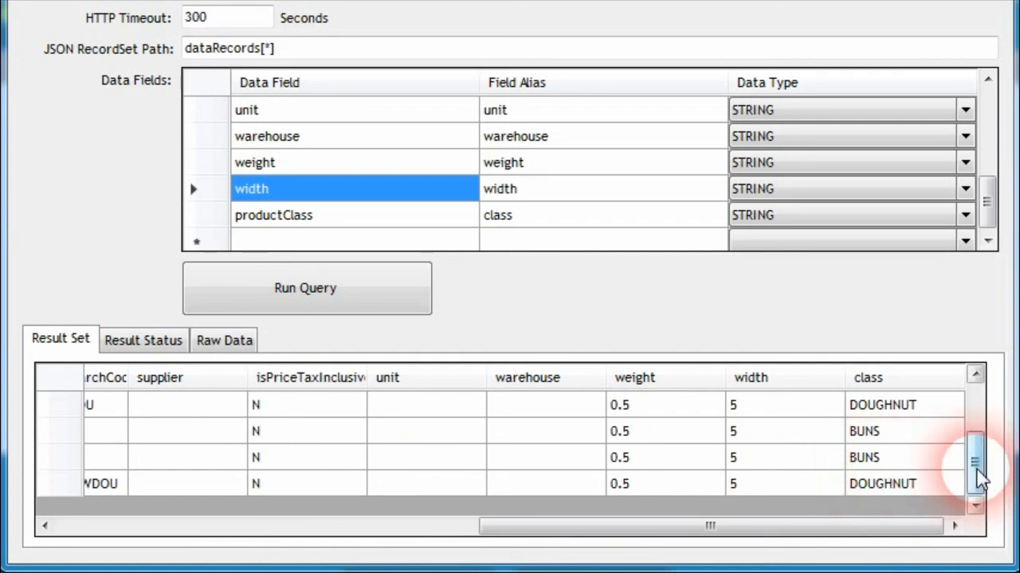
pyautogui.moveTo(976, 470); pyautogui.dragTo(983, 416)
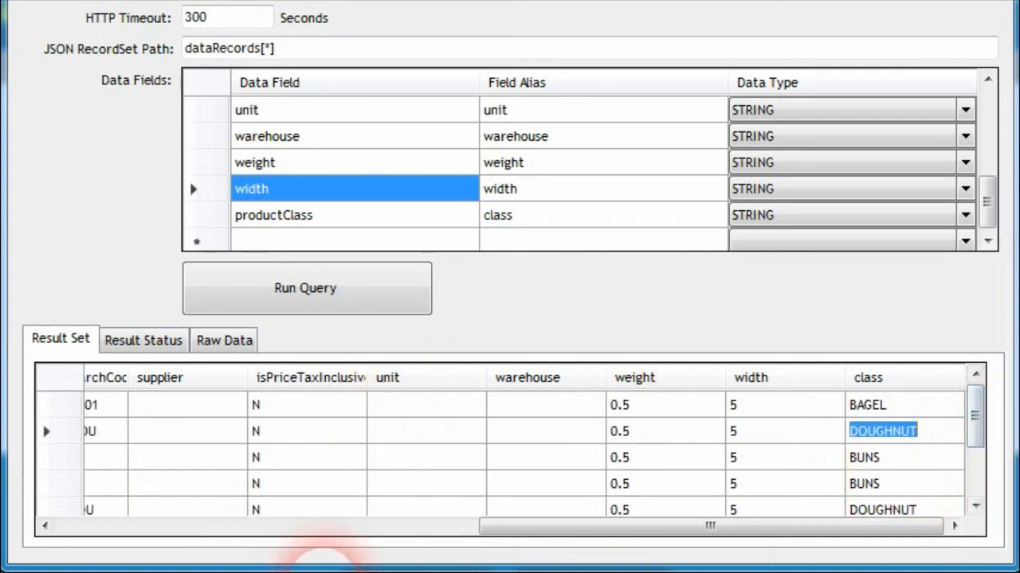
# Step: Run the product query again and look through the columns of the returned records
pyautogui.click(273, 309)
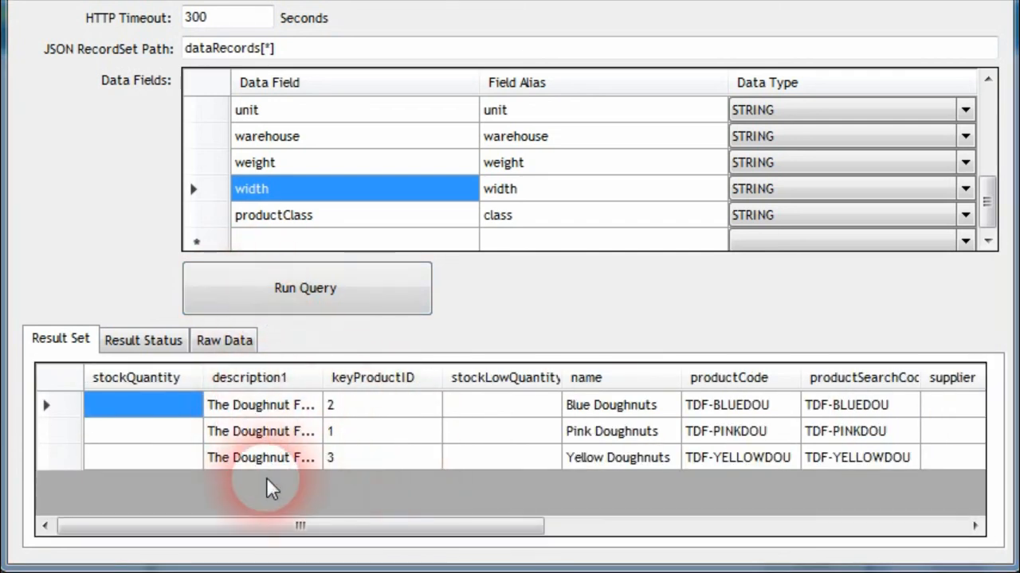
pyautogui.moveTo(306, 534); pyautogui.dragTo(696, 523)
pyautogui.moveTo(602, 548); pyautogui.dragTo(178, 528)
pyautogui.click(96, 415)
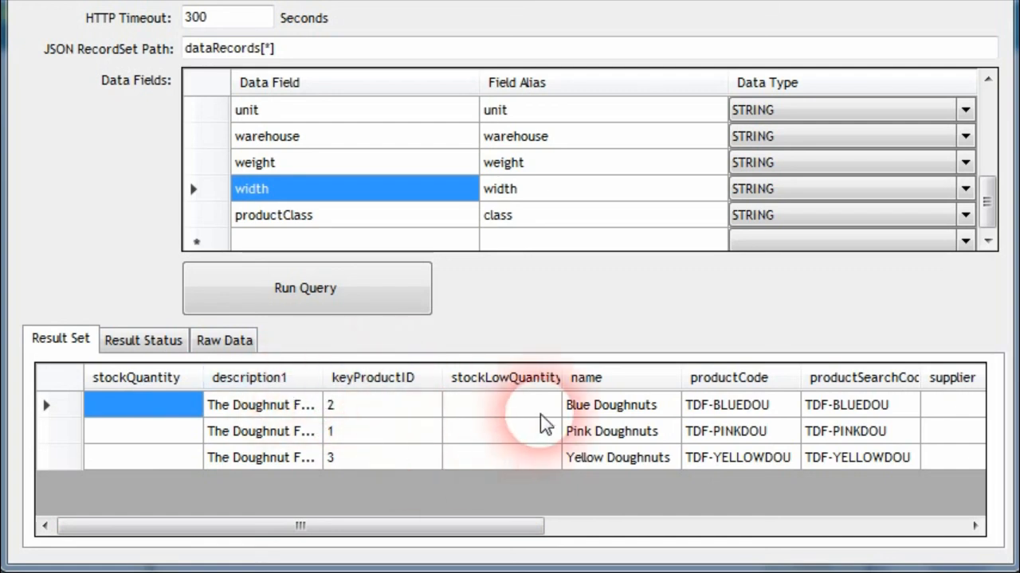
pyautogui.moveTo(501, 526); pyautogui.dragTo(401, 560)
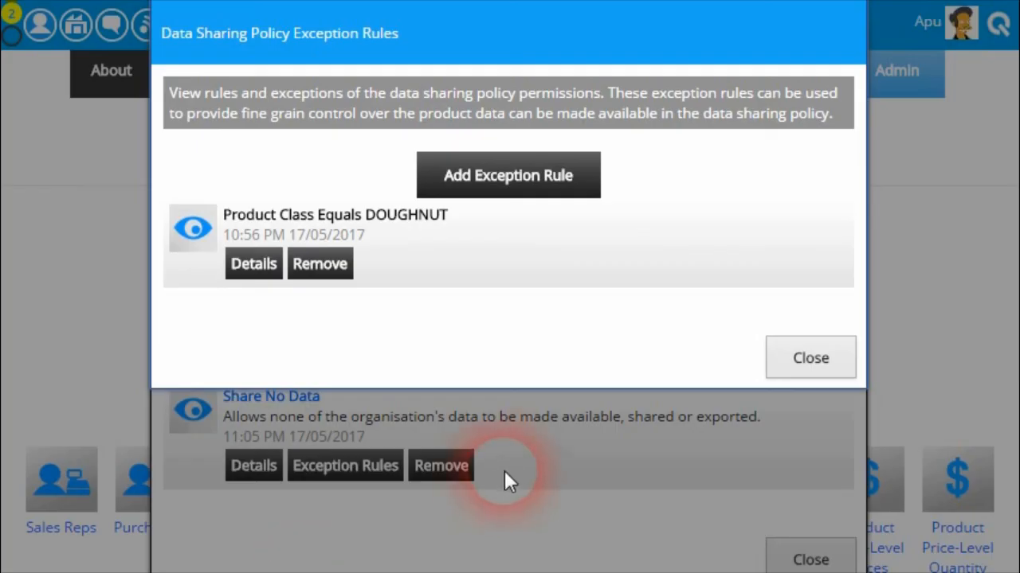
# Step: In the web platform, set Allow Products Data Export to No in the Share No Data policy's details and save
pyautogui.click(807, 350)
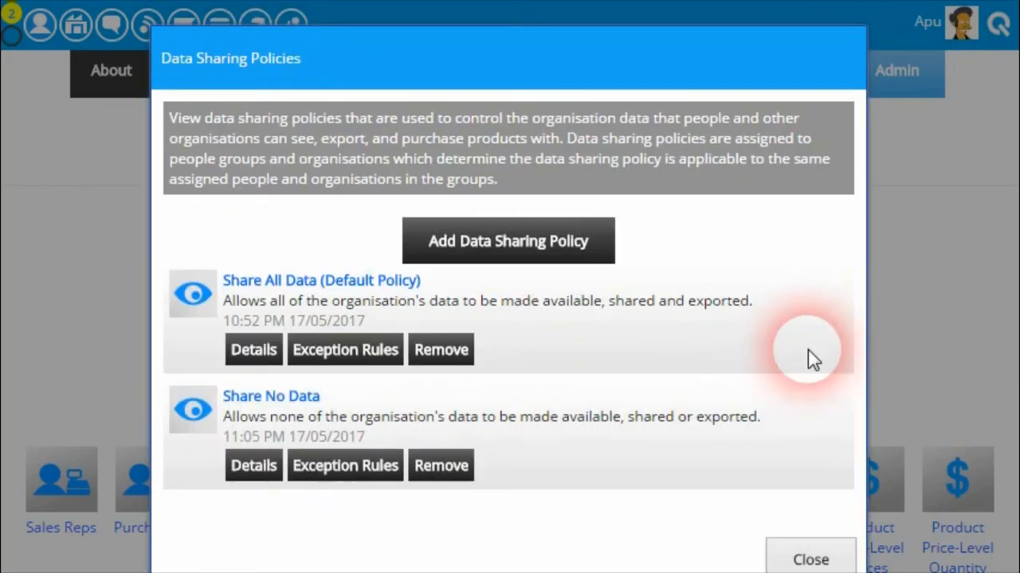
pyautogui.click(271, 472)
pyautogui.scroll(-3, 296, 348)
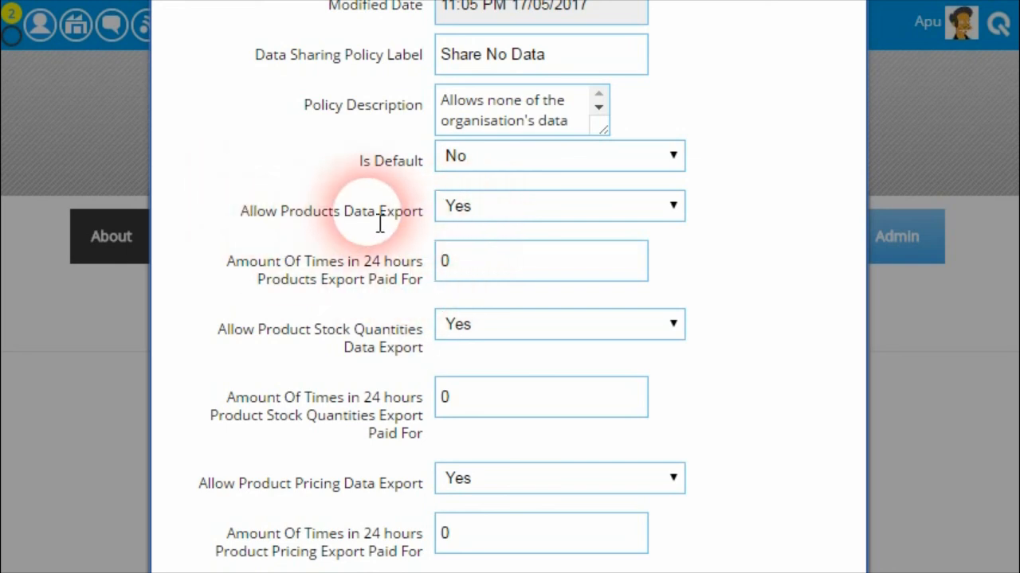
pyautogui.click(546, 213)
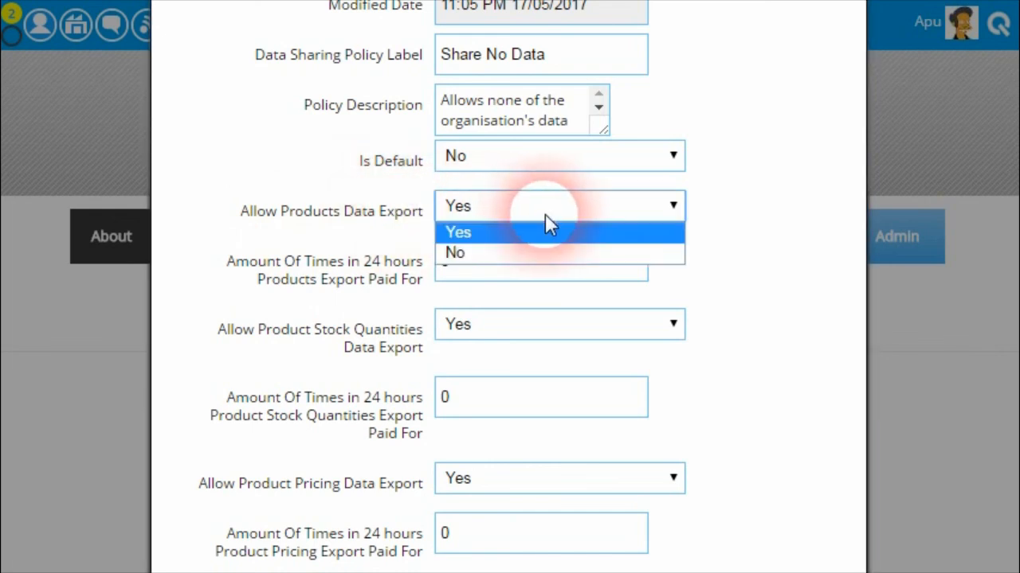
pyautogui.click(518, 257)
pyautogui.scroll(-10, 358, 417)
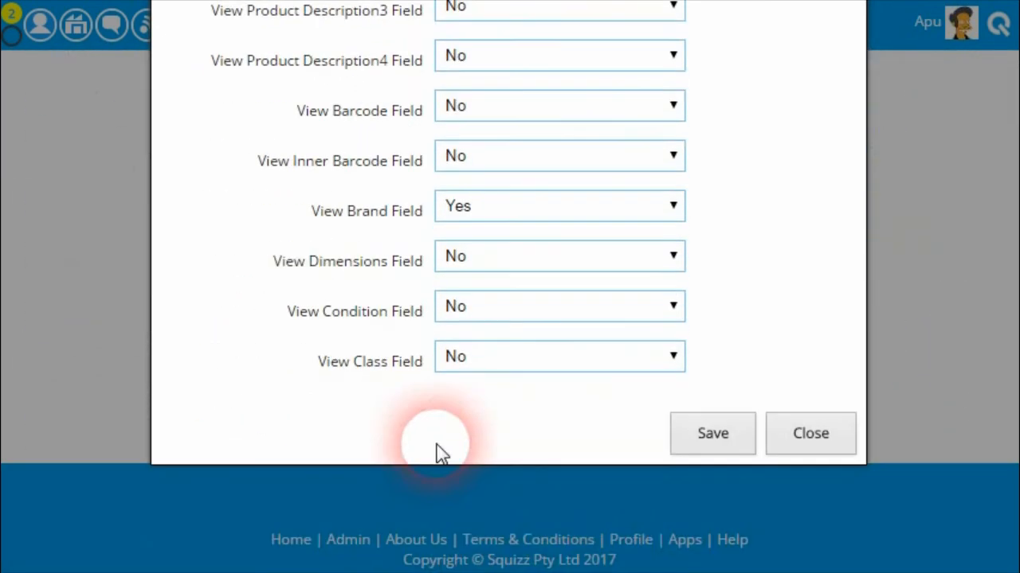
pyautogui.click(690, 426)
pyautogui.click(722, 378)
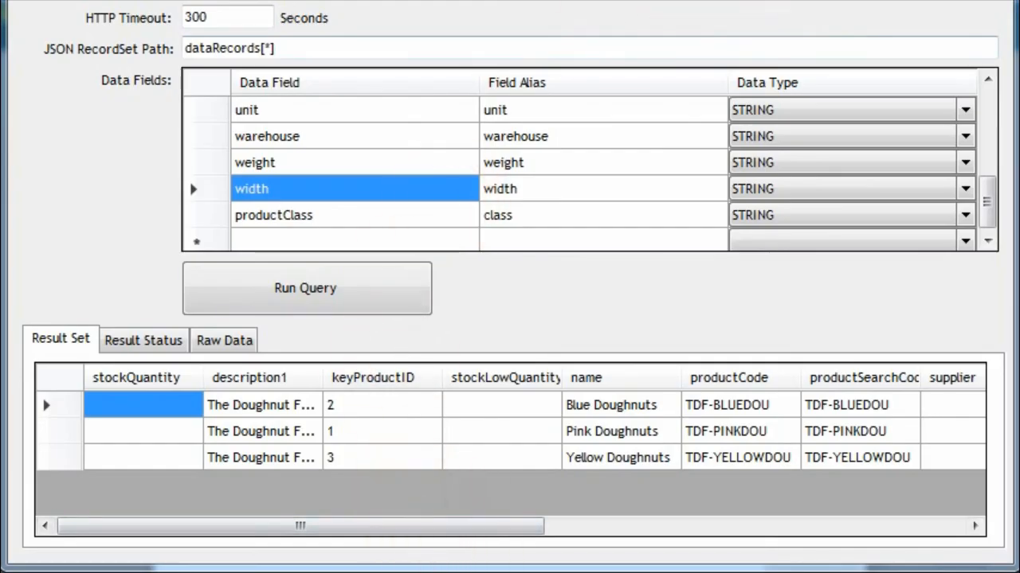
# Step: Rerun the product query in the query tool and examine the result code in the raw response data
pyautogui.click(342, 289)
pyautogui.click(257, 457)
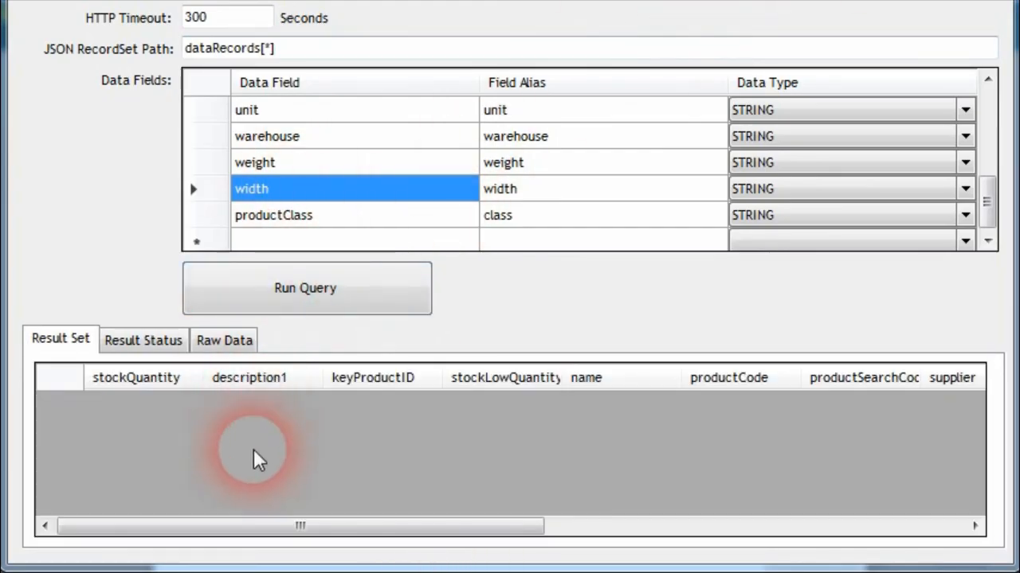
pyautogui.click(223, 341)
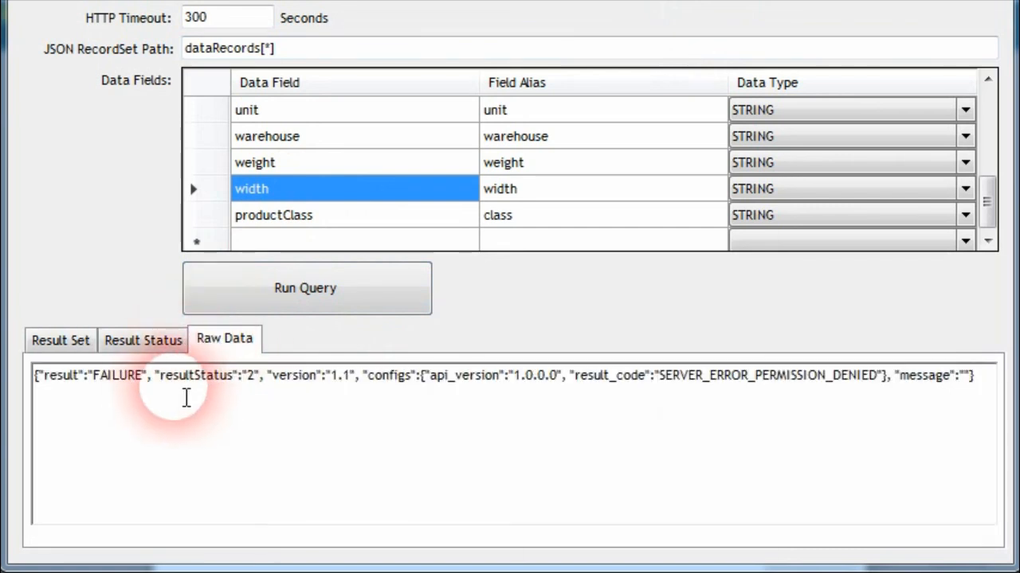
pyautogui.moveTo(663, 379); pyautogui.dragTo(880, 382)
pyautogui.click(861, 377)
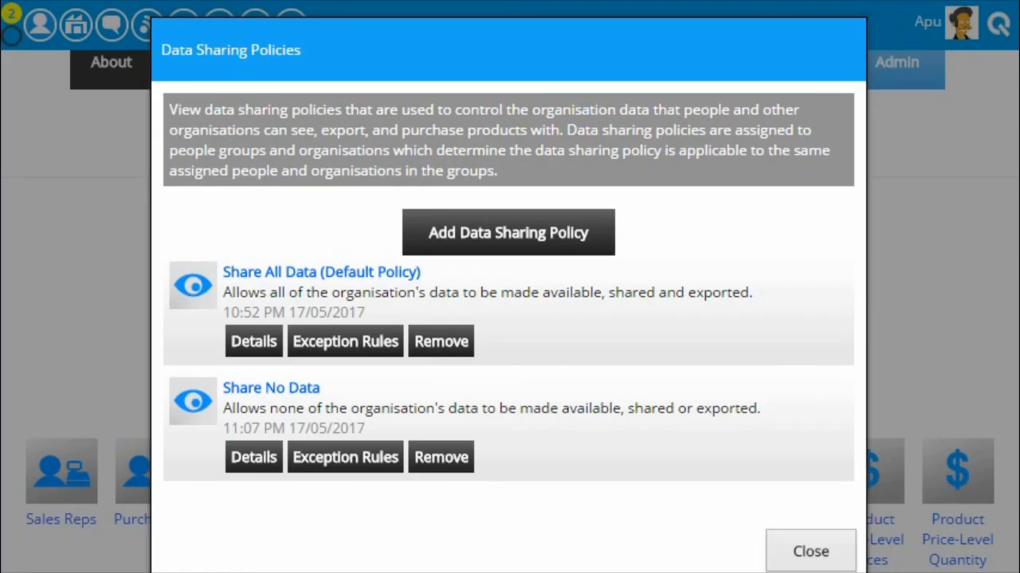
# Step: Reopen the Share No Data policy's details in the web platform and examine its product stock quantities export setting
pyautogui.click(246, 458)
pyautogui.scroll(-3, 392, 350)
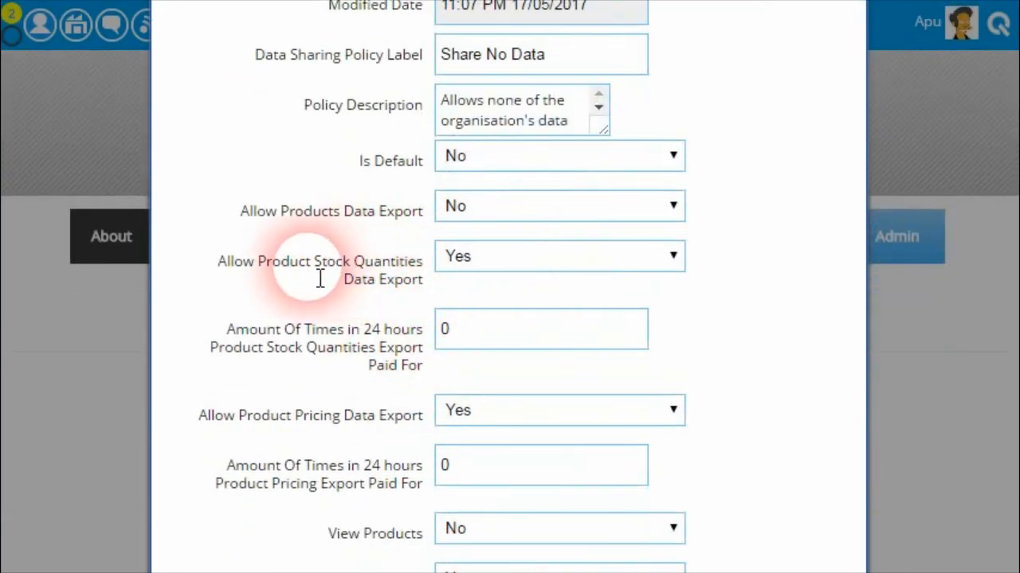
pyautogui.moveTo(257, 261); pyautogui.dragTo(423, 263)
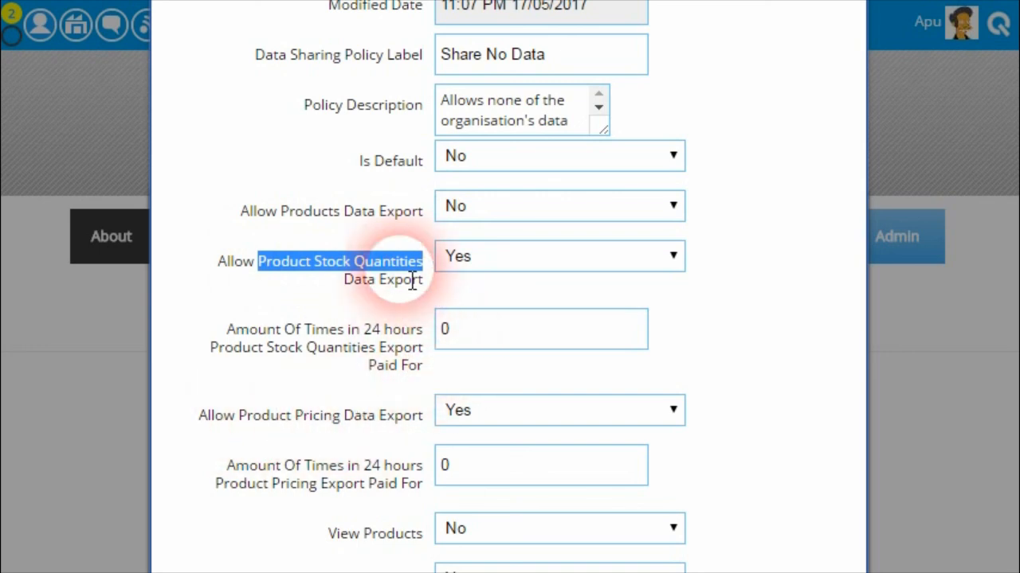
pyautogui.scroll(2, 489, 329)
pyautogui.scroll(-2, 505, 333)
# Step: Try 3 as the number of product stock quantities exports paid for in 24 hours, and set it back to 0
pyautogui.click(505, 332)
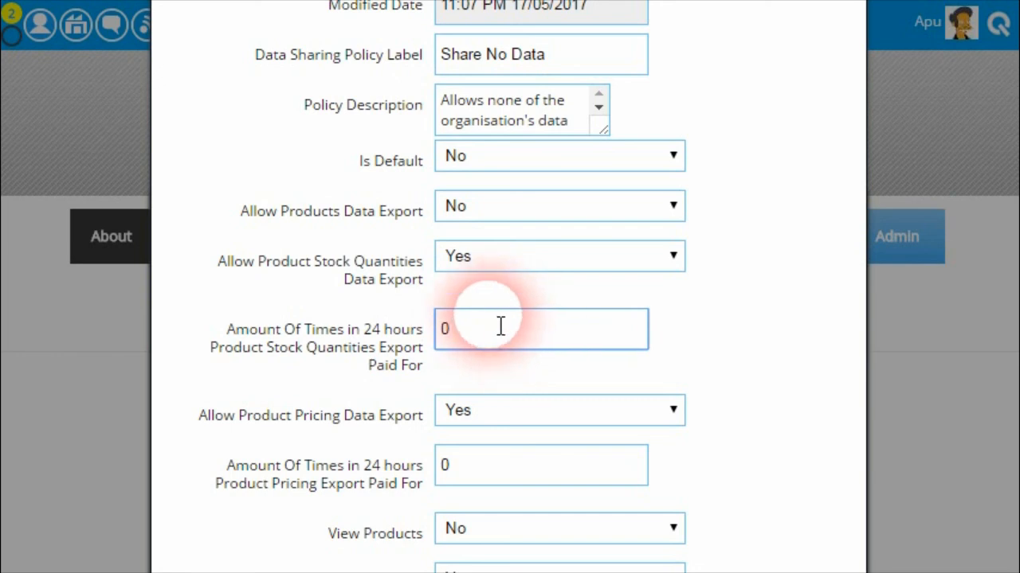
pyautogui.doubleClick(455, 330)
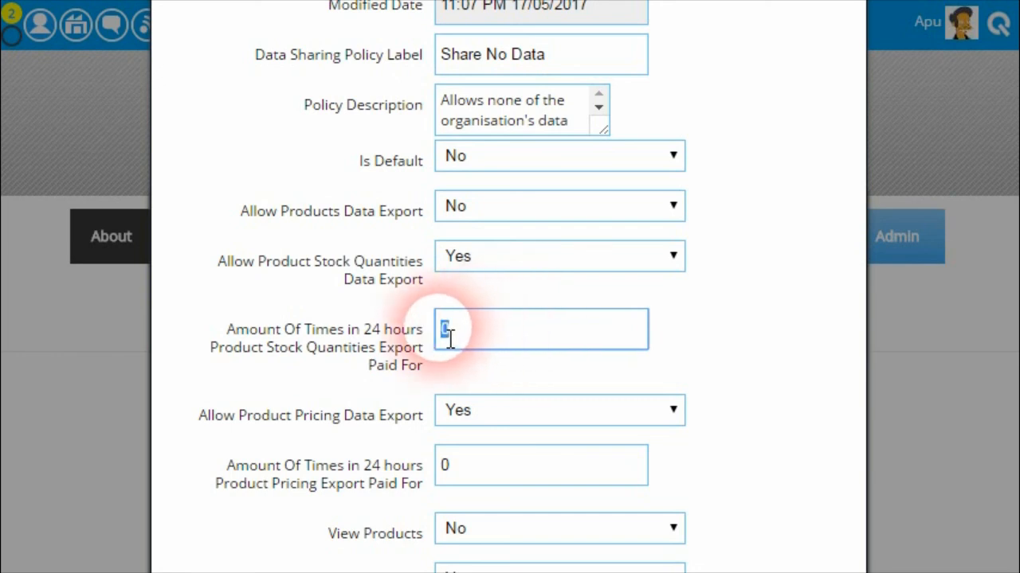
pyautogui.click(497, 343)
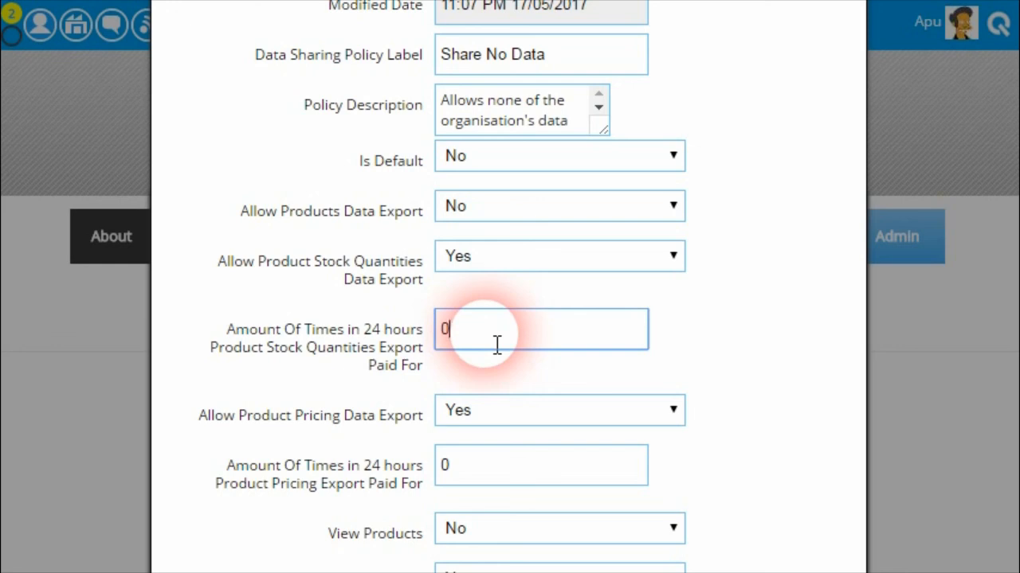
pyautogui.doubleClick(437, 329)
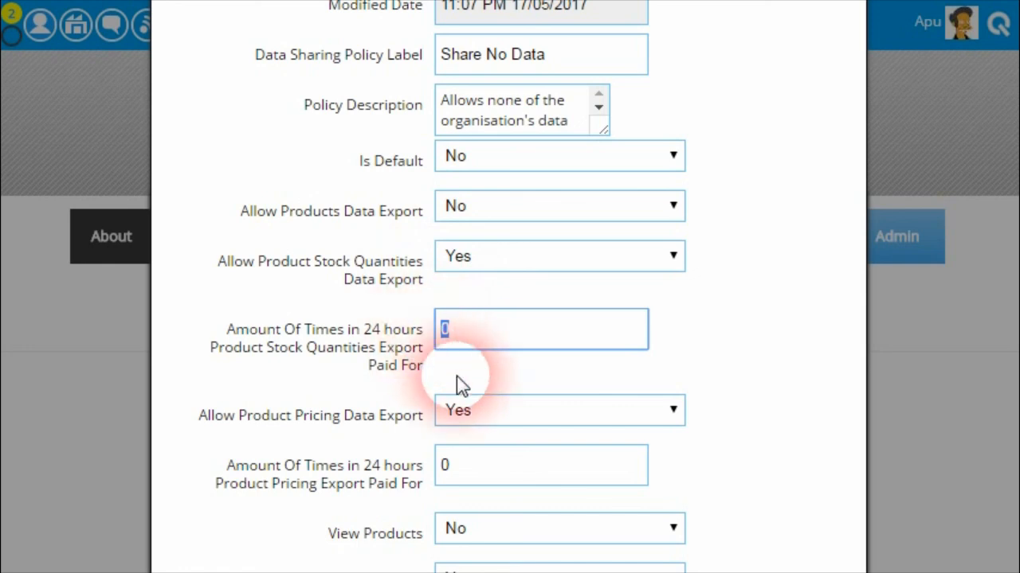
pyautogui.write('3')
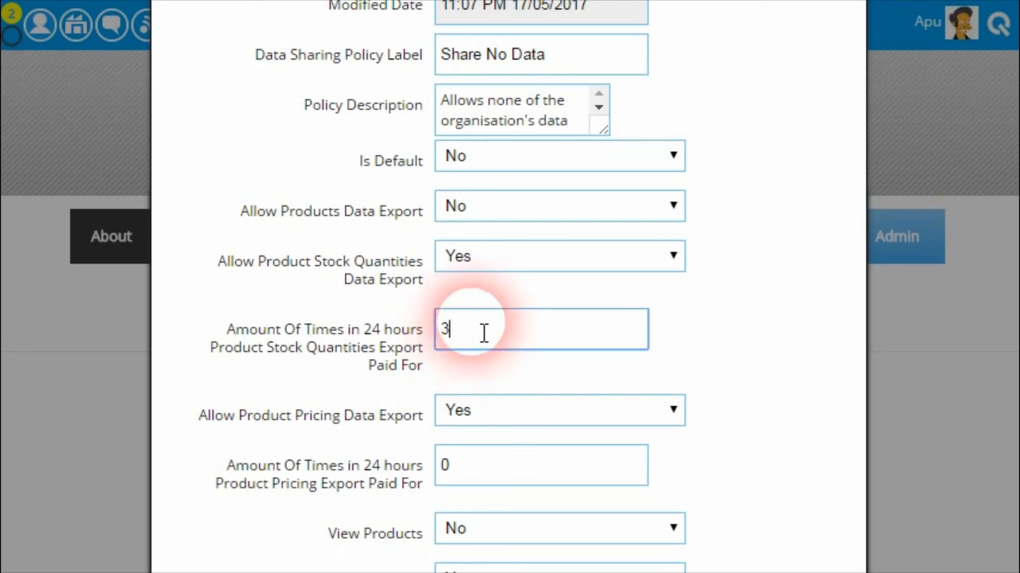
pyautogui.moveTo(483, 333); pyautogui.dragTo(423, 333)
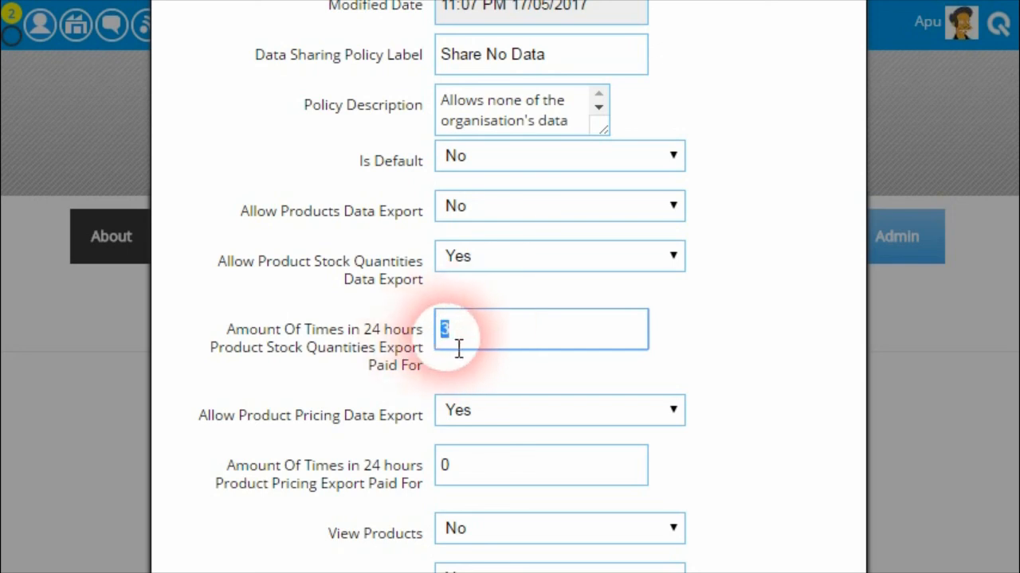
pyautogui.write('0')
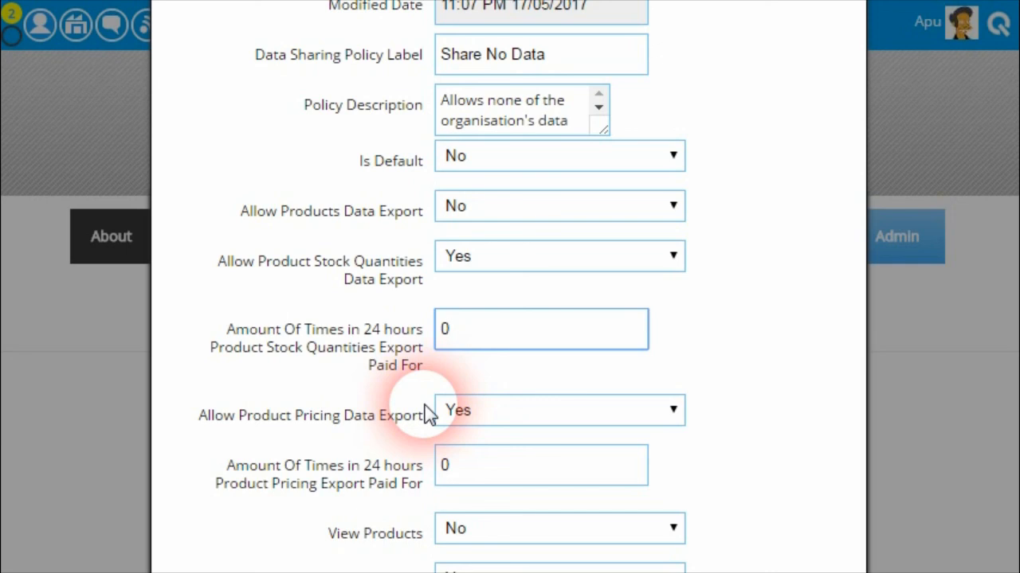
# Step: Look through the policy's pricing export and product viewing settings, and close it unsaved along with the policies list
pyautogui.scroll(-3, 430, 414)
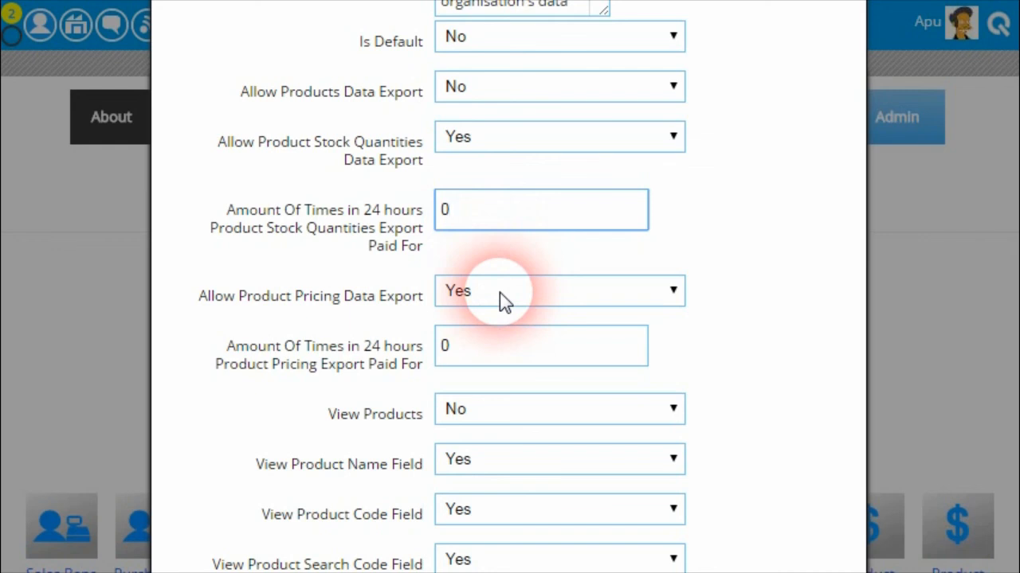
pyautogui.scroll(-10, 444, 376)
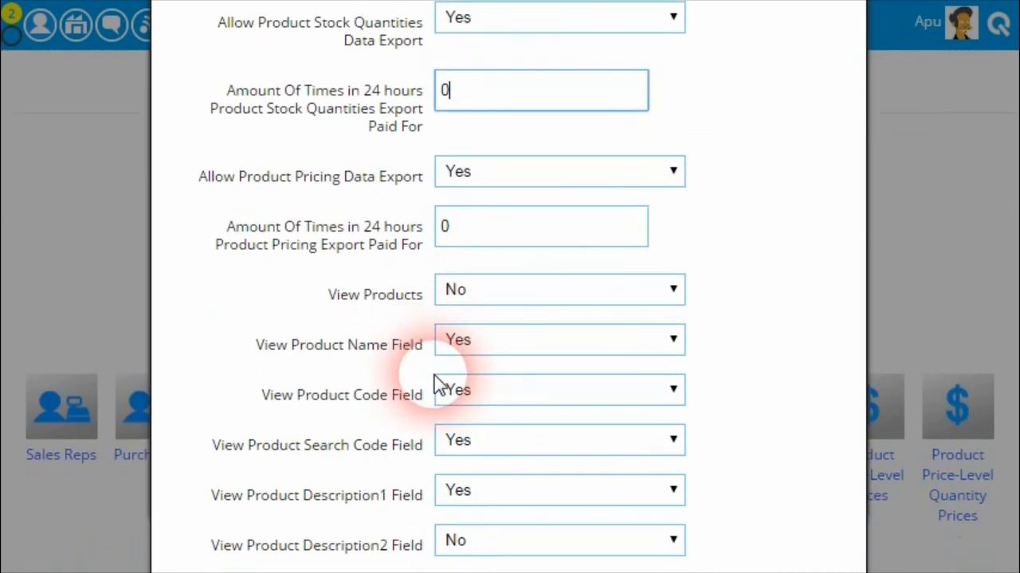
pyautogui.click(789, 422)
pyautogui.click(810, 558)
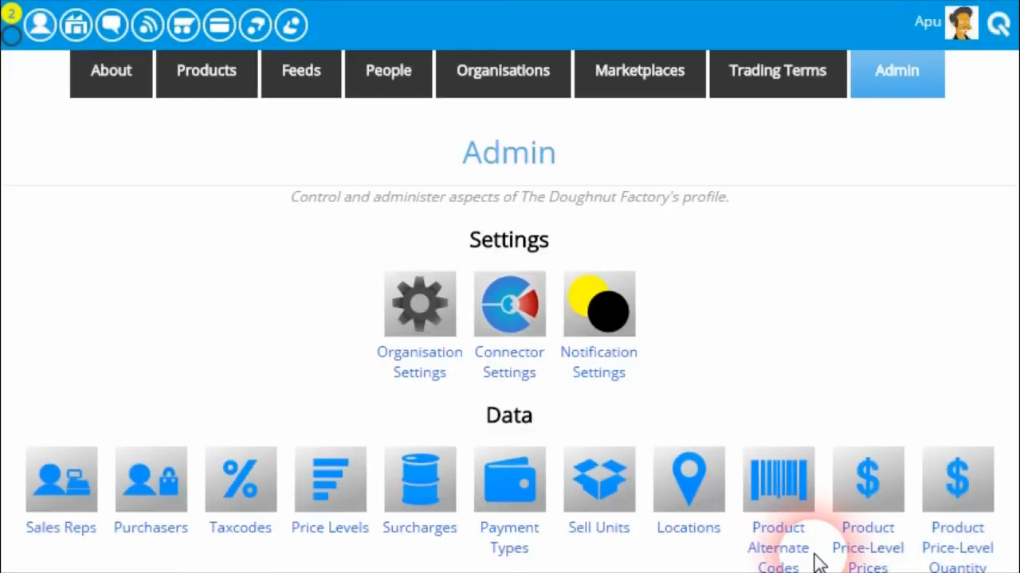
# Step: Open Kwik E Mart's trading token transactions and examine the amounts charged for product data retrieval
pyautogui.scroll(5, 446, 380)
pyautogui.click(458, 357)
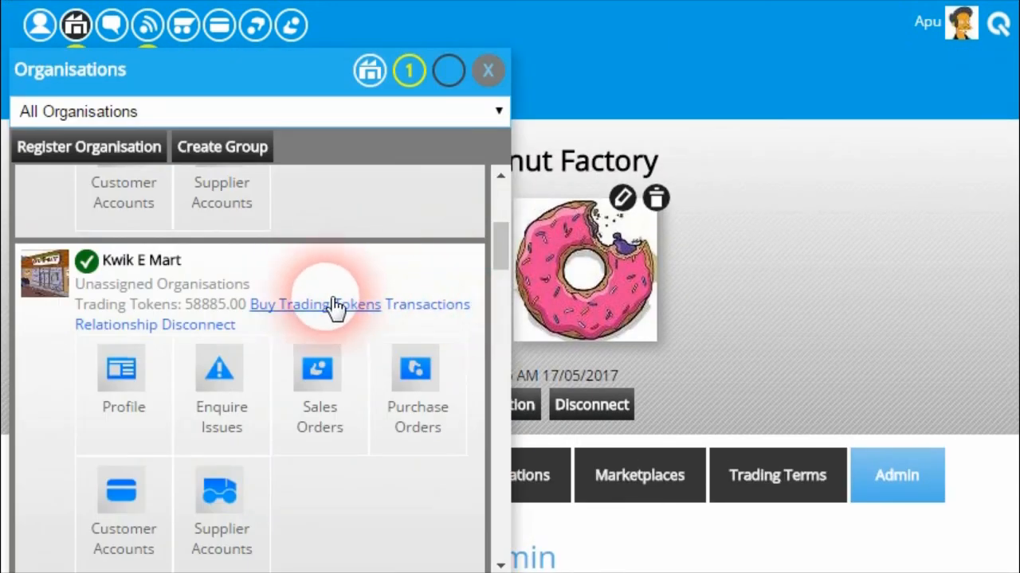
pyautogui.click(435, 307)
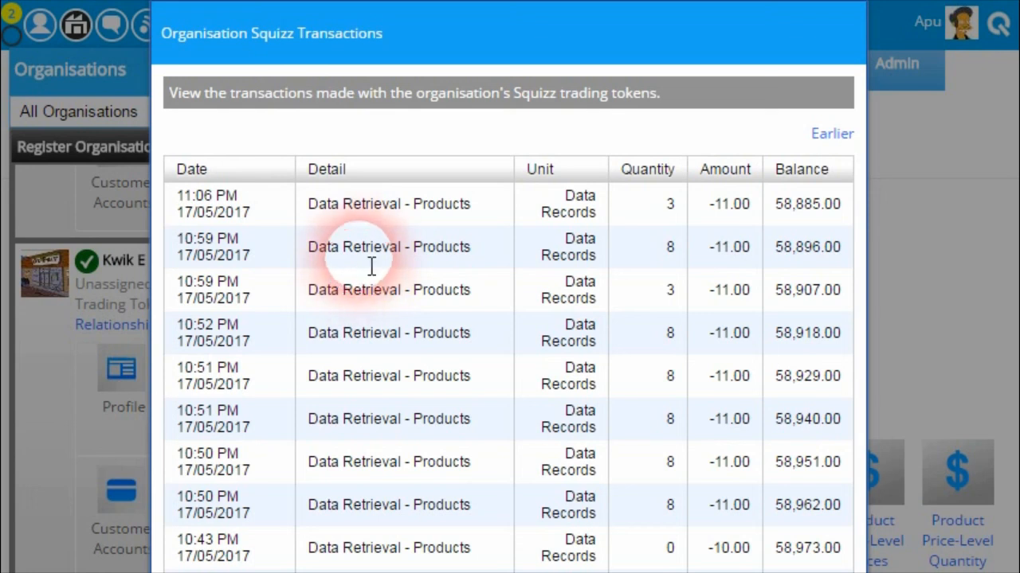
pyautogui.moveTo(708, 205); pyautogui.dragTo(743, 205)
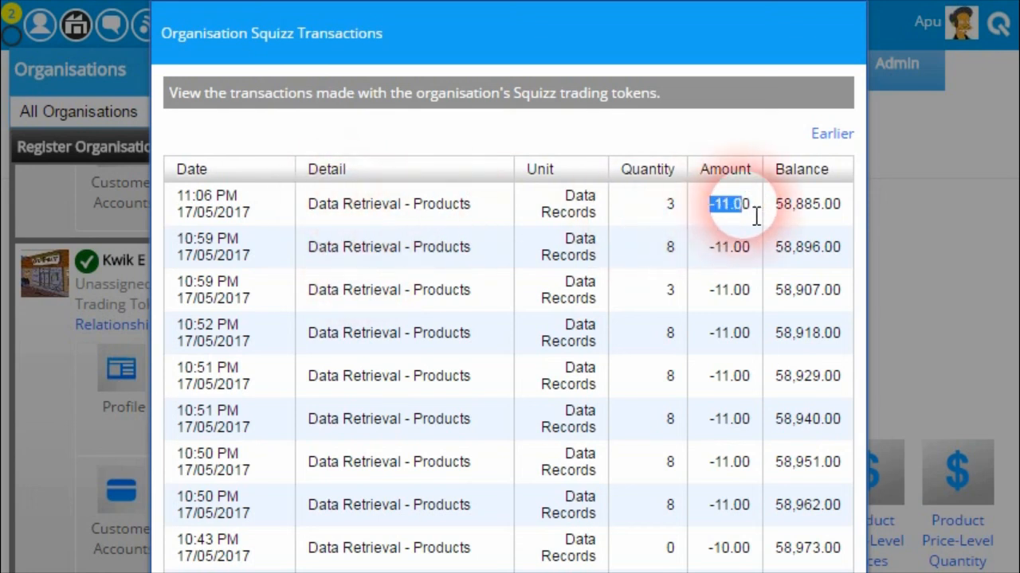
pyautogui.click(677, 209)
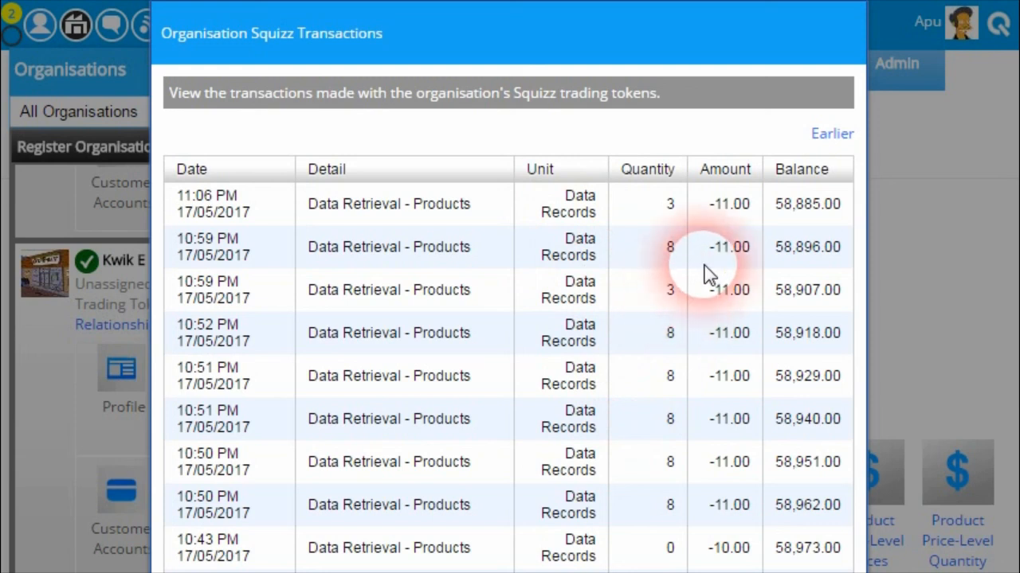
# Step: Look through the rest of the organisation's trading token transactions, and close them along with the organisations list
pyautogui.scroll(-5, 602, 386)
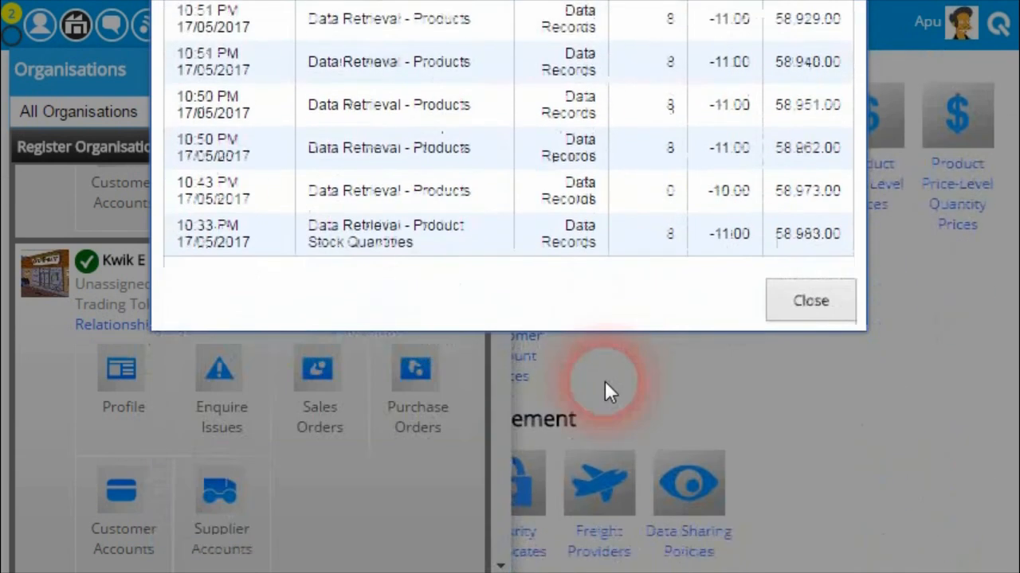
pyautogui.scroll(2, 637, 384)
pyautogui.click(828, 429)
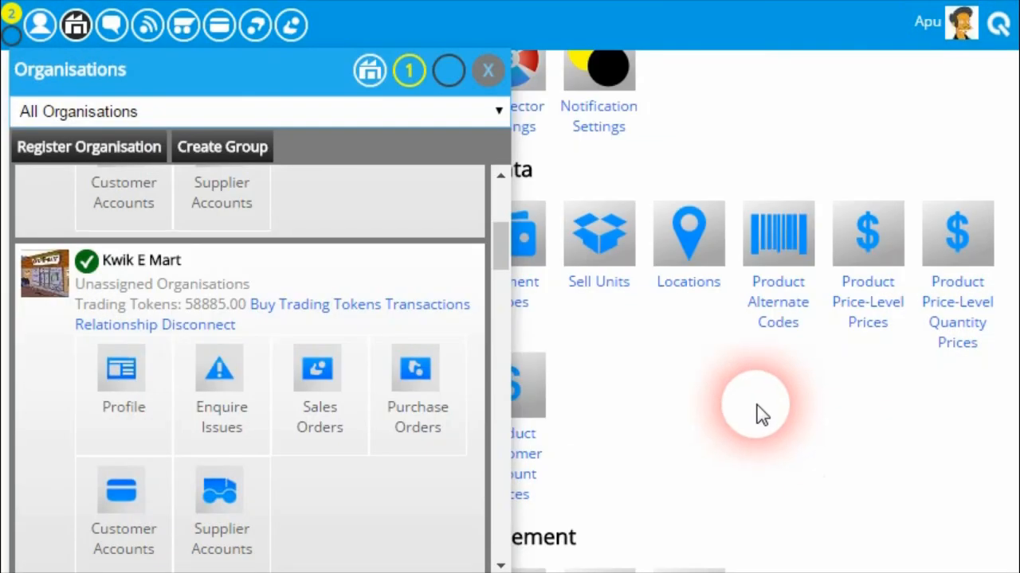
pyautogui.scroll(3, 653, 353)
pyautogui.click(488, 71)
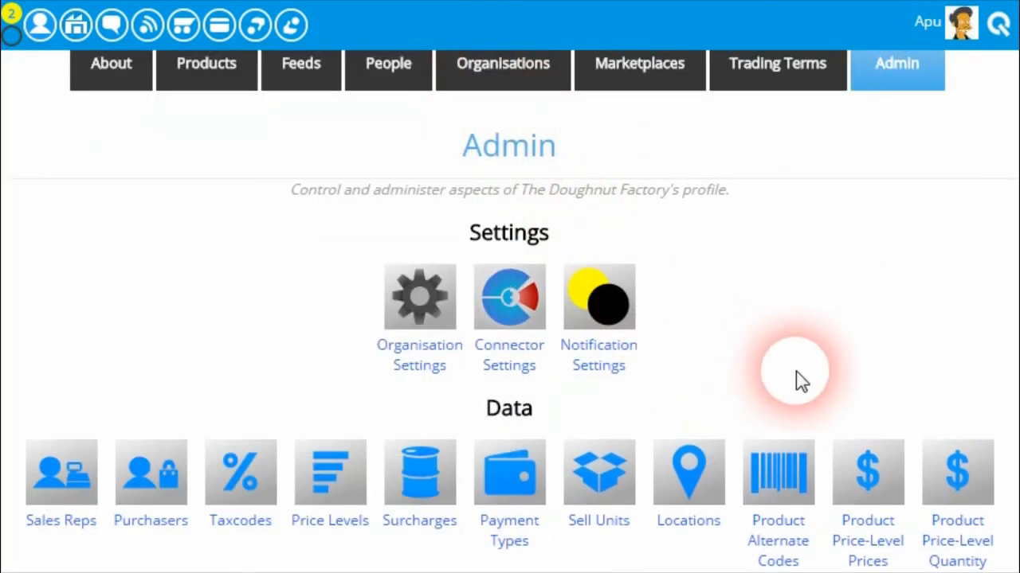
# Step: Locate Data Sharing Policies in the Management section of The Doughnut Factory's admin page
pyautogui.scroll(-3, 799, 387)
pyautogui.scroll(-3, 689, 394)
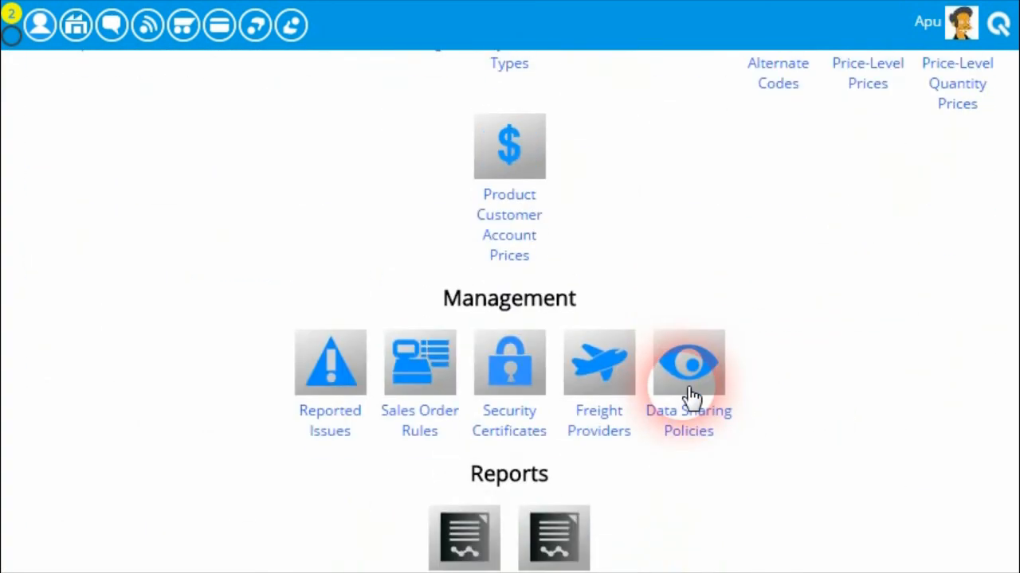
pyautogui.click(730, 376)
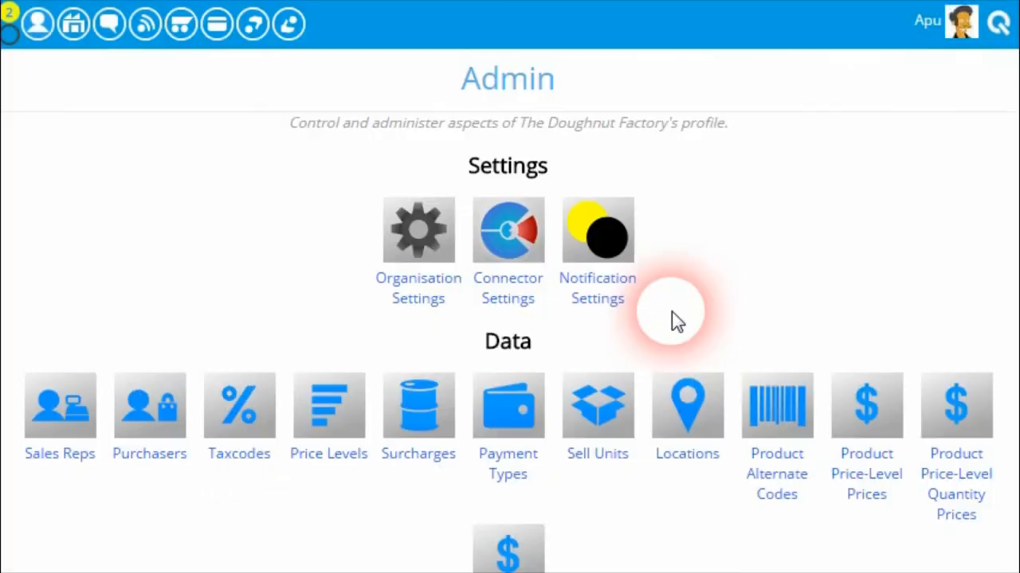
# Step: Open the help centre's Organisational Data topic and read through its Data Sharing Policies page
pyautogui.scroll(-8, 671, 318)
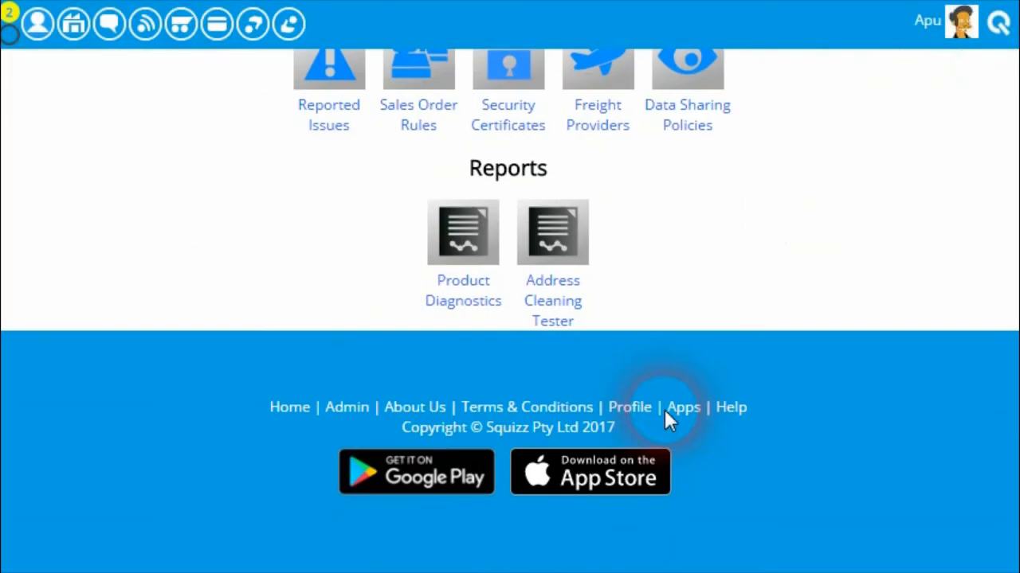
pyautogui.click(735, 408)
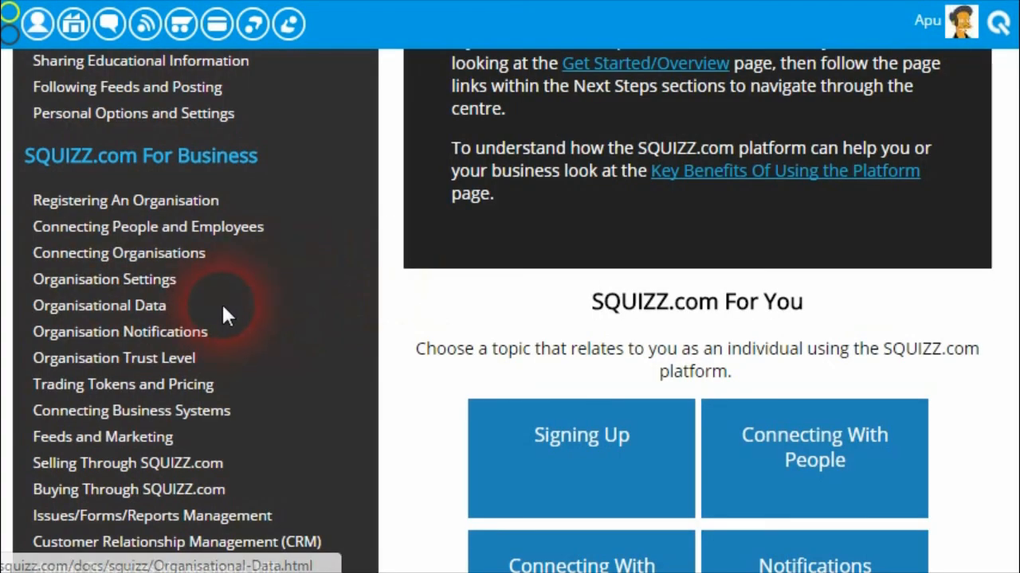
pyautogui.click(162, 316)
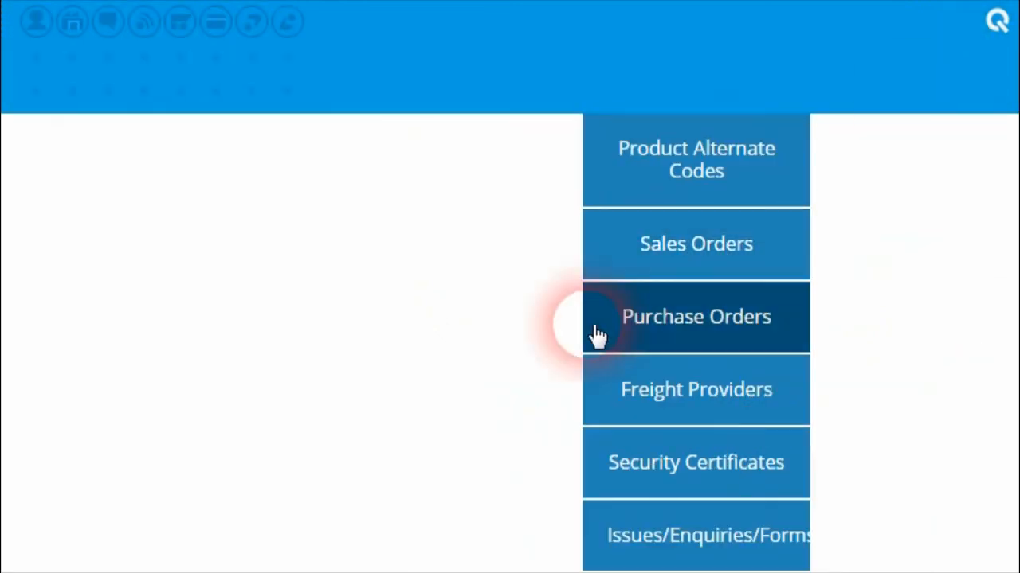
pyautogui.scroll(-3, 546, 305)
pyautogui.click(698, 389)
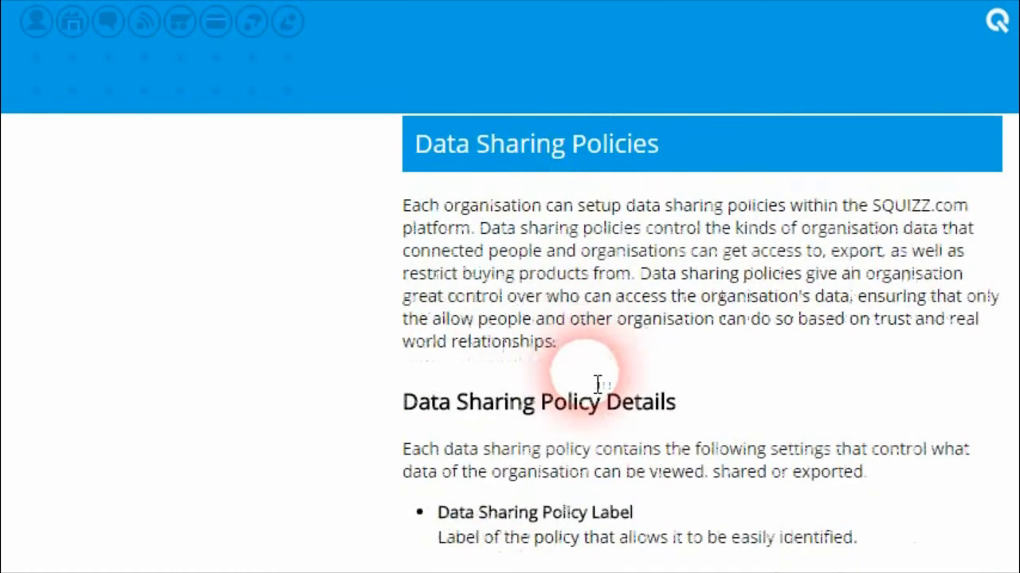
pyautogui.scroll(-10, 580, 375)
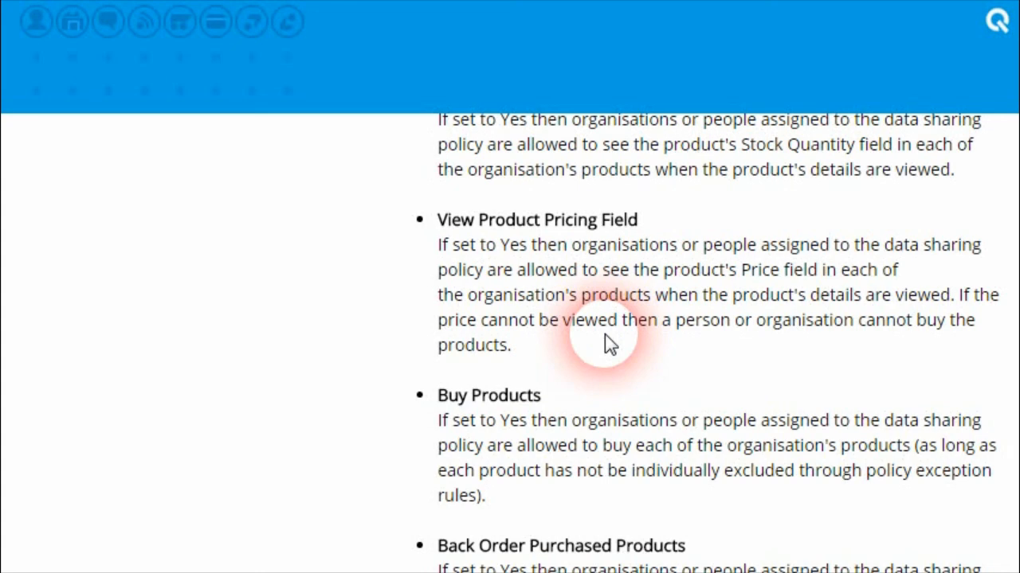
pyautogui.scroll(-6, 604, 334)
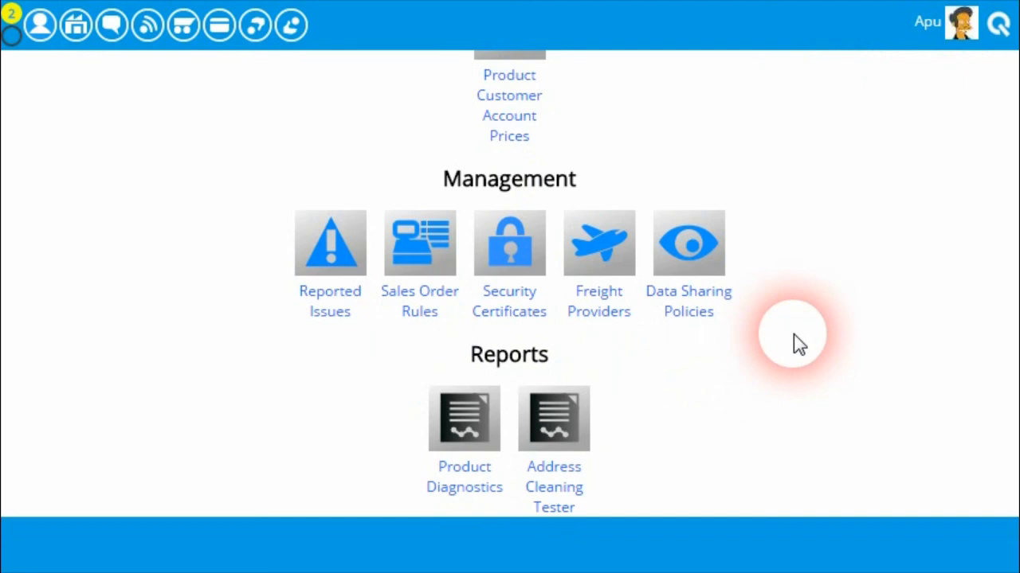
# Step: Open the Address Cleaning Tester and enter the street address in Address 1 and the city and state in Address 2
pyautogui.click(572, 486)
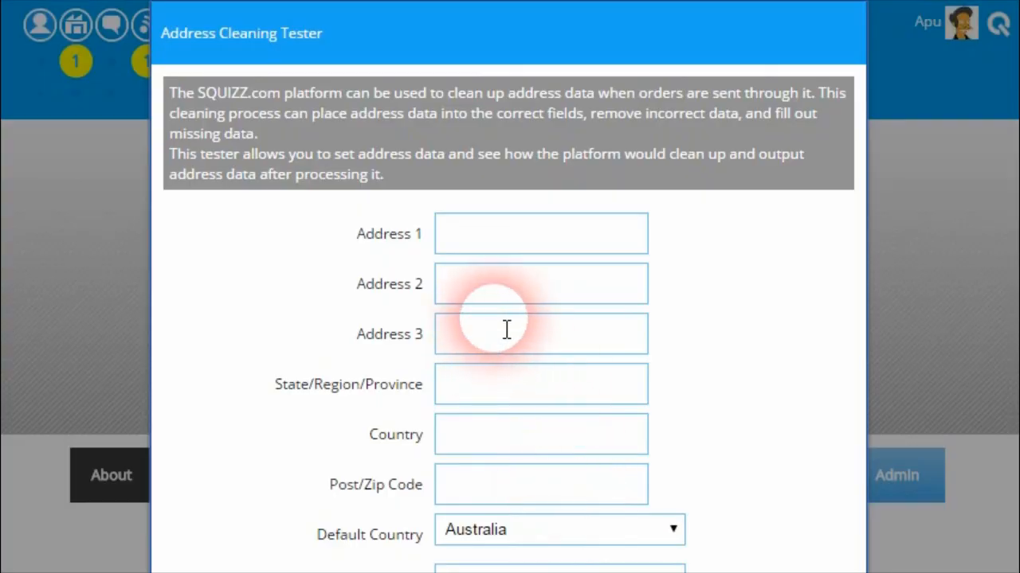
pyautogui.click(483, 233)
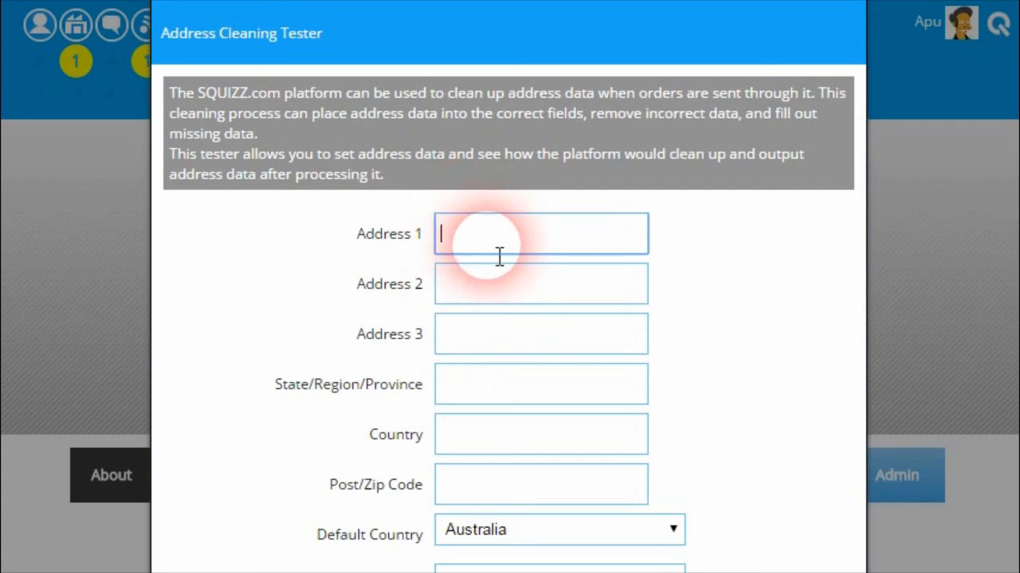
pyautogui.write('123 Main Street')
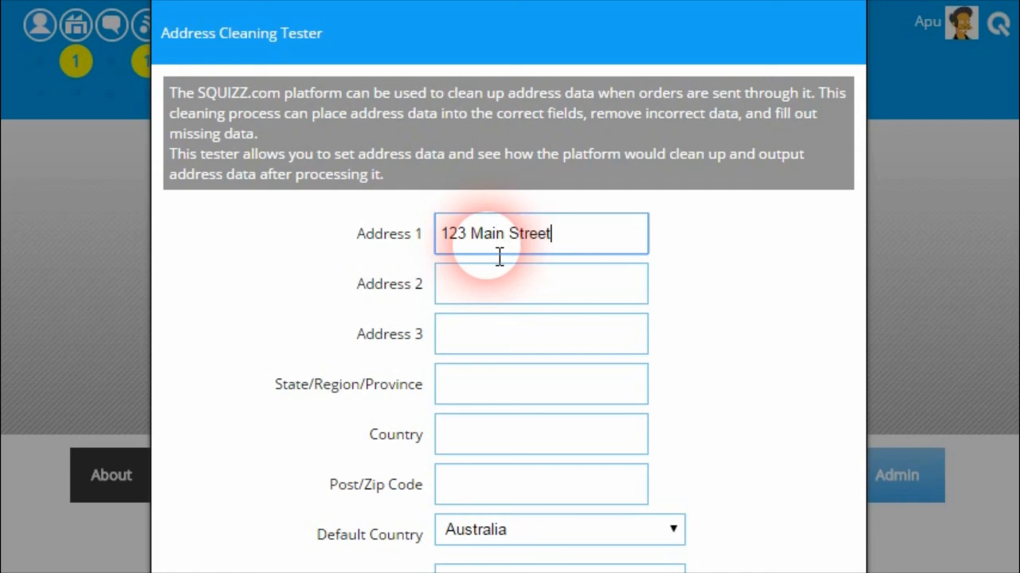
pyautogui.press('Tab')
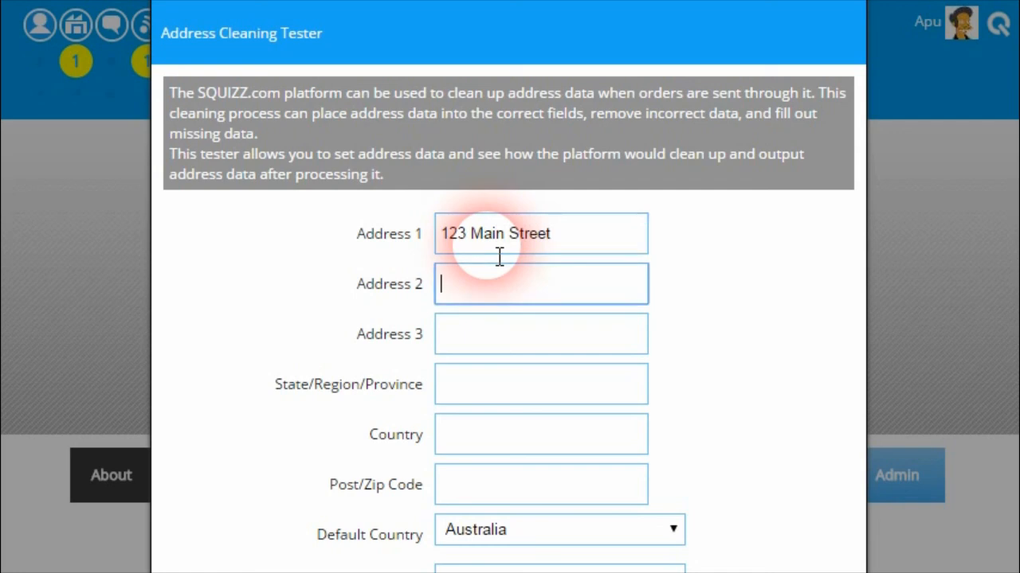
pyautogui.write('S')
pyautogui.press('BackSpace')
pyautogui.write('Sydney, VI')
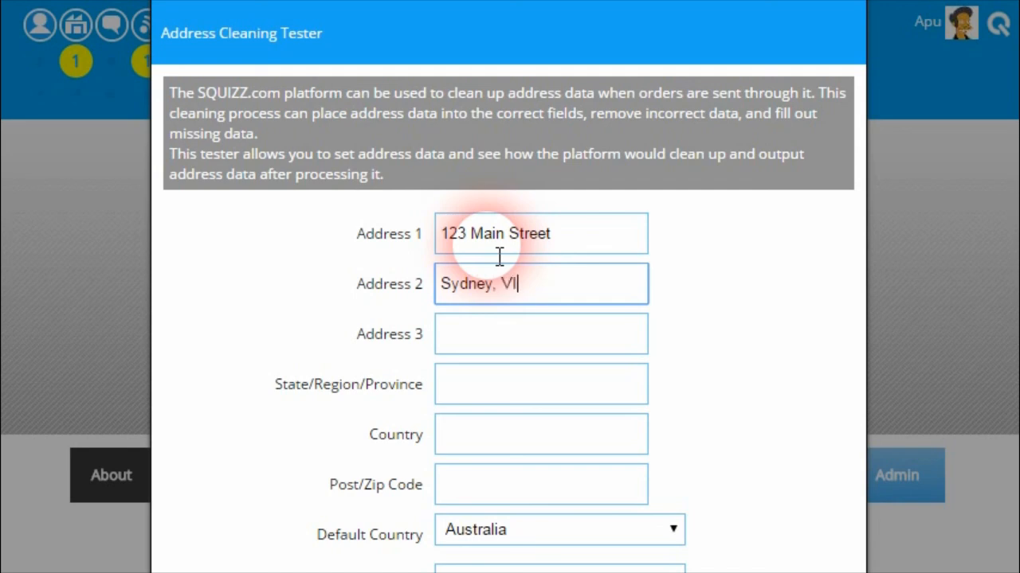
pyautogui.write('C')
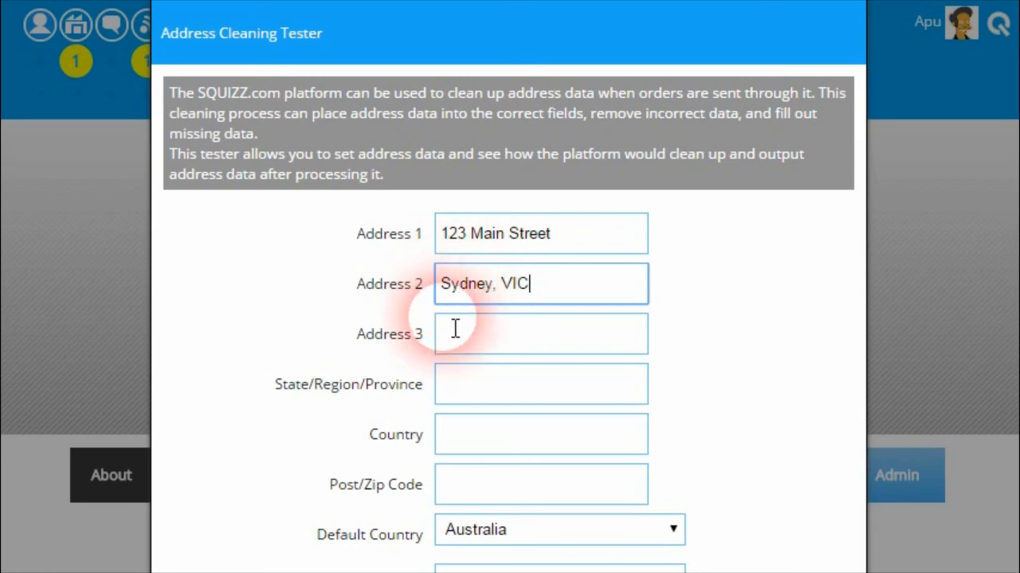
# Step: Enter the post code with the state and country fields left blank, and run the address check
pyautogui.scroll(-3, 455, 327)
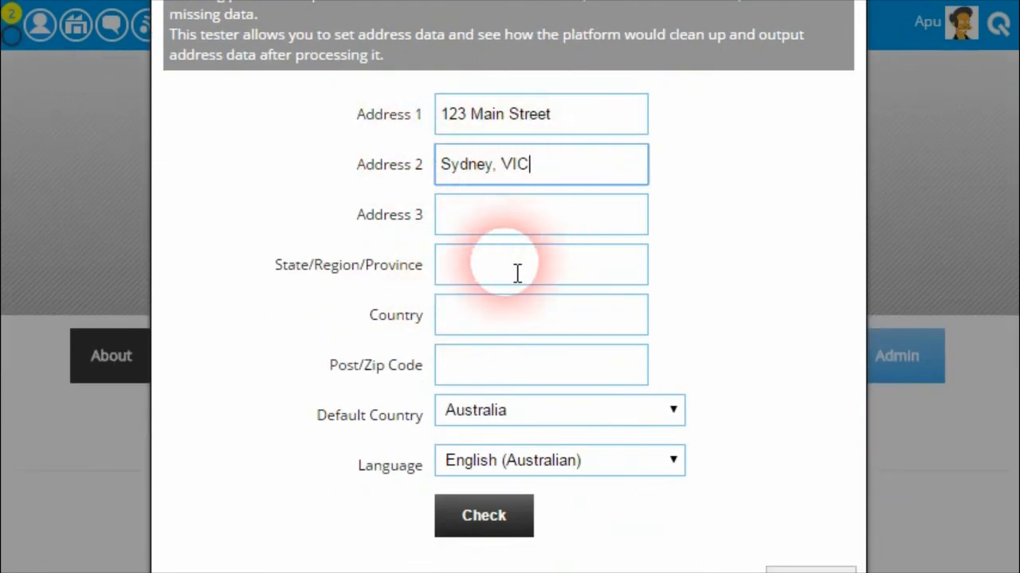
pyautogui.click(517, 273)
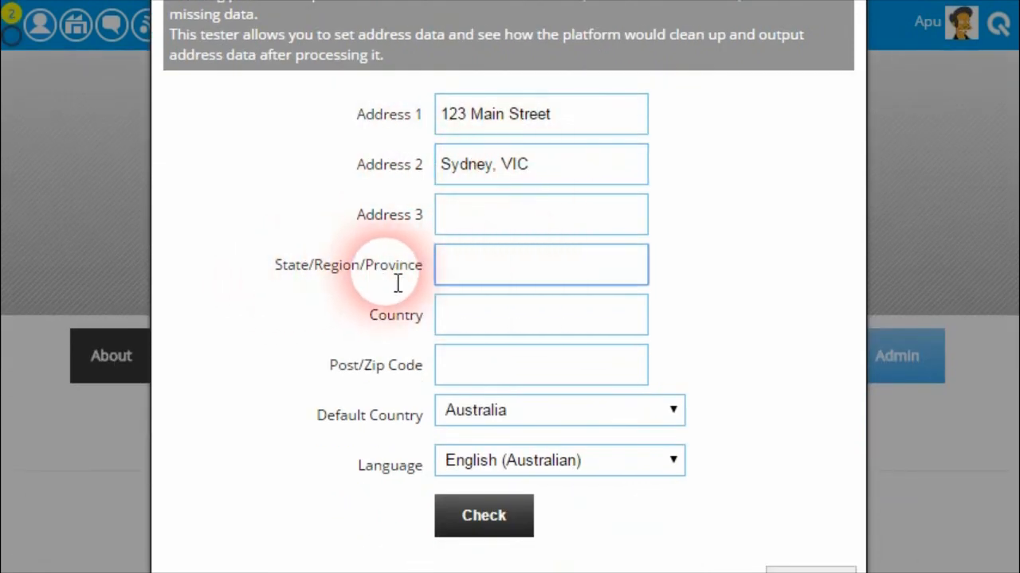
pyautogui.click(470, 315)
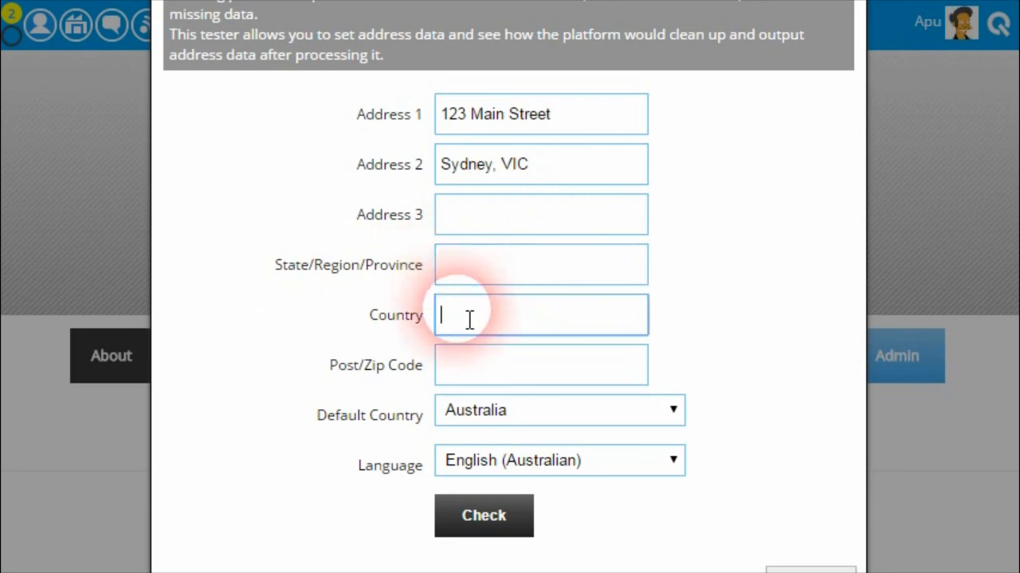
pyautogui.scroll(-1, 453, 334)
pyautogui.scroll(-2, 417, 216)
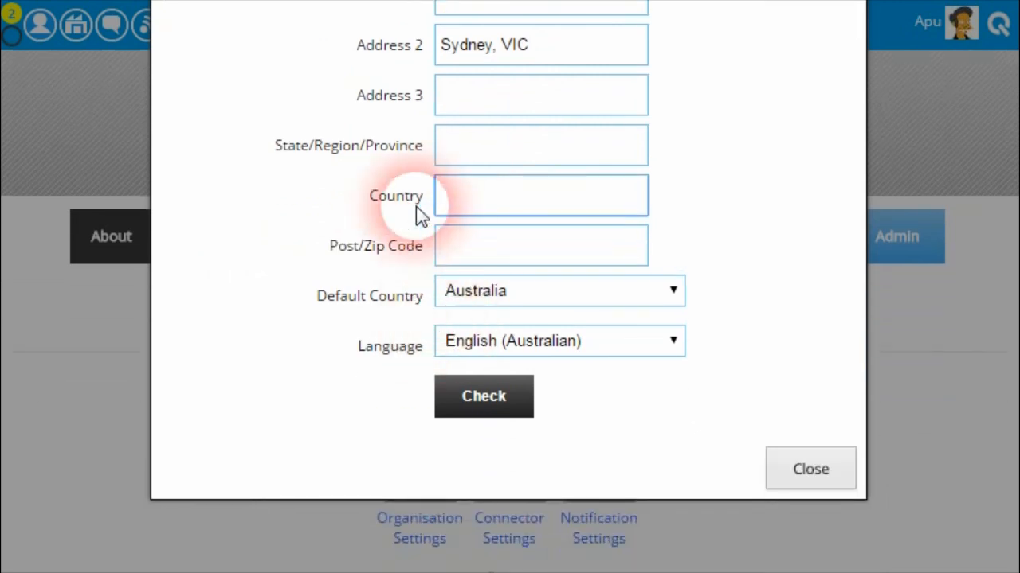
pyautogui.scroll(3, 417, 284)
pyautogui.click(471, 382)
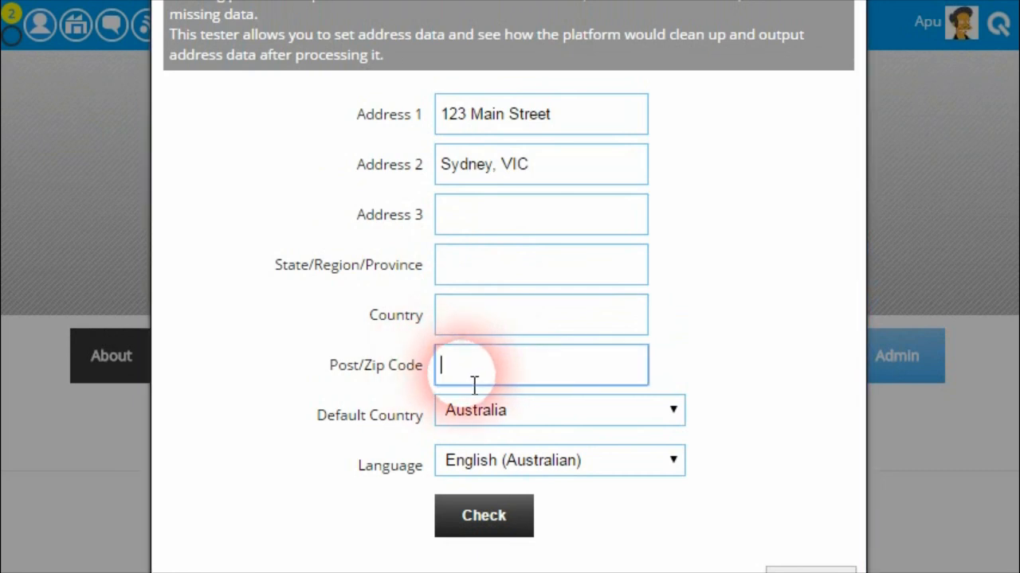
pyautogui.write('2001')
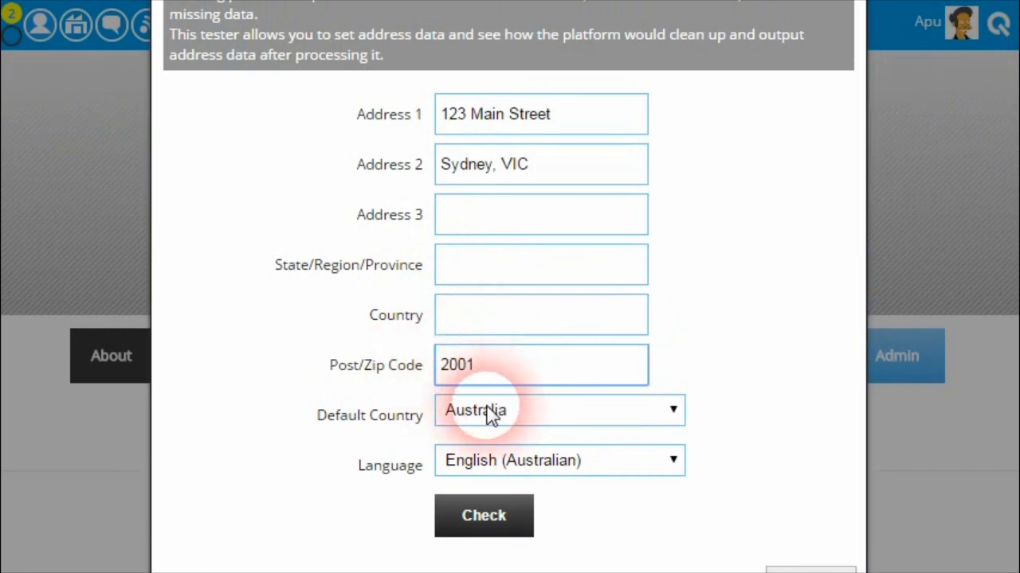
pyautogui.scroll(-1, 391, 412)
pyautogui.scroll(-1, 388, 410)
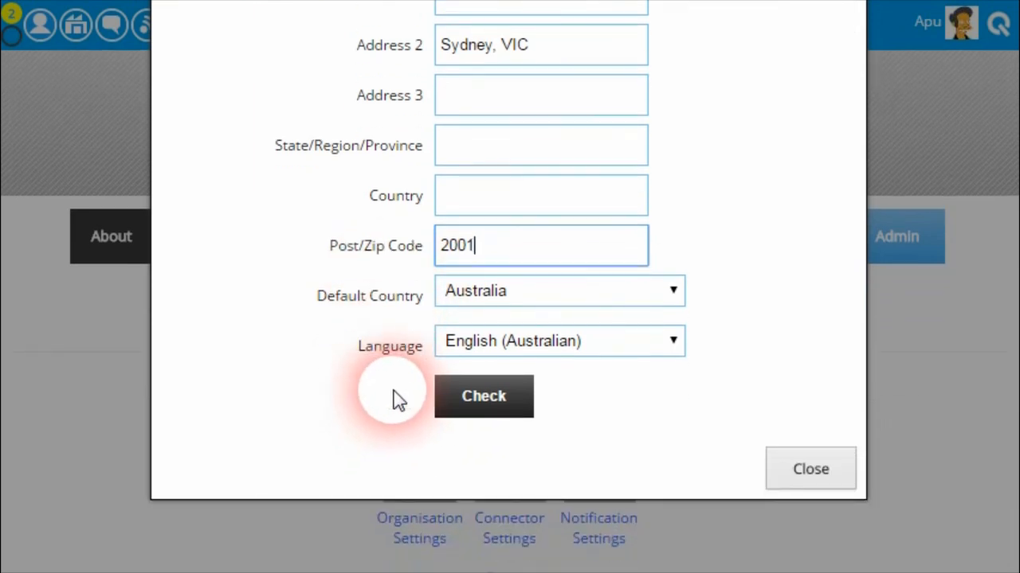
pyautogui.click(486, 396)
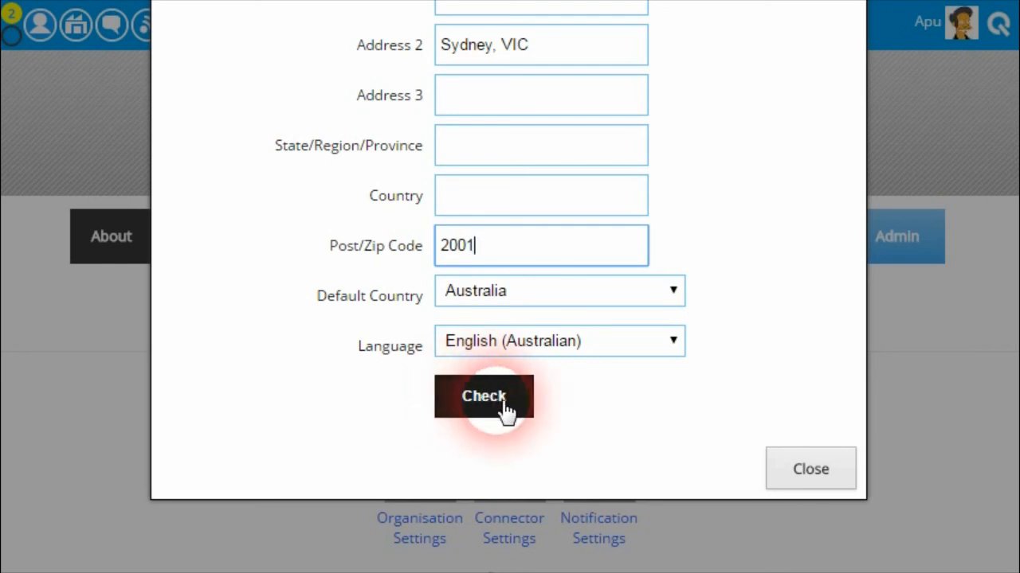
# Step: Examine the cleaned address lines in the results and compare them with the entered address
pyautogui.scroll(-3, 343, 342)
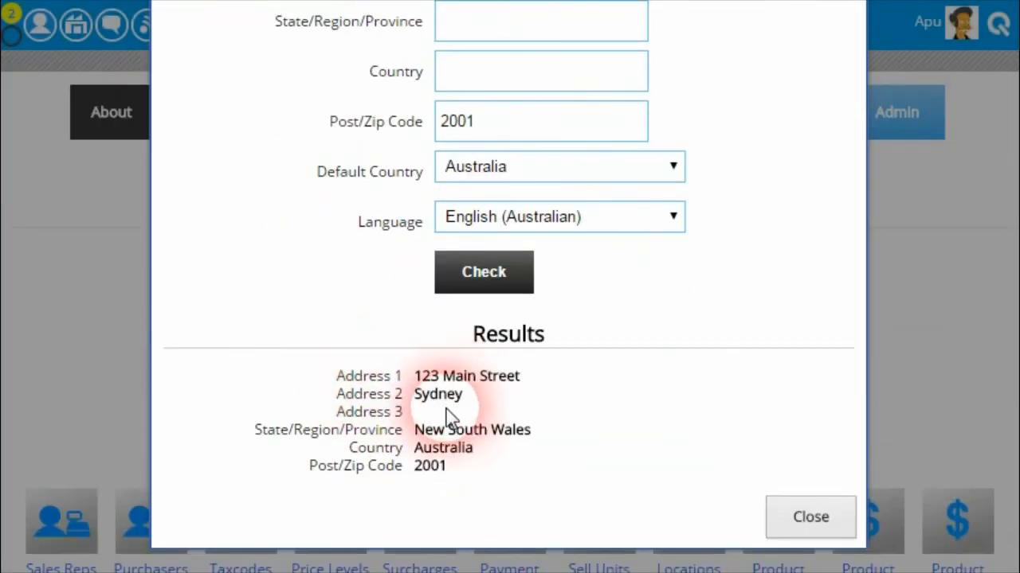
pyautogui.moveTo(414, 376); pyautogui.dragTo(528, 388)
pyautogui.click(529, 388)
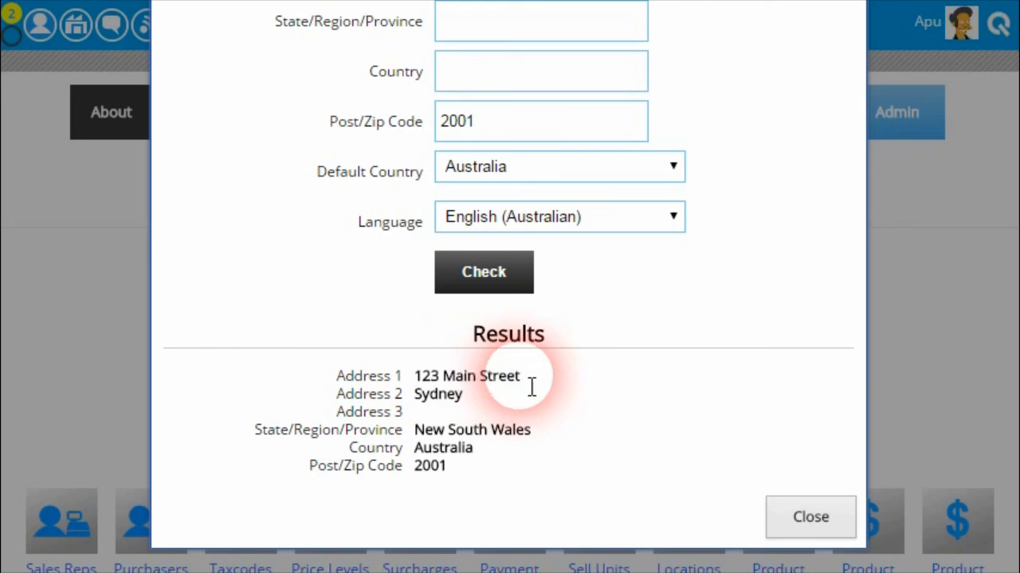
pyautogui.moveTo(414, 397); pyautogui.dragTo(474, 406)
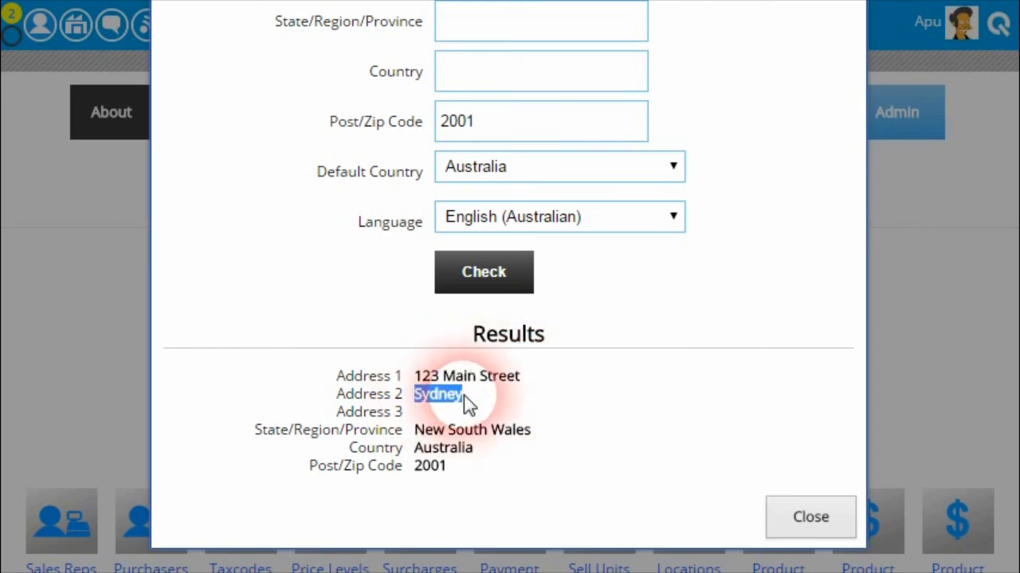
pyautogui.click(413, 431)
pyautogui.scroll(-2, 437, 405)
pyautogui.scroll(2, 443, 406)
pyautogui.scroll(3, 443, 406)
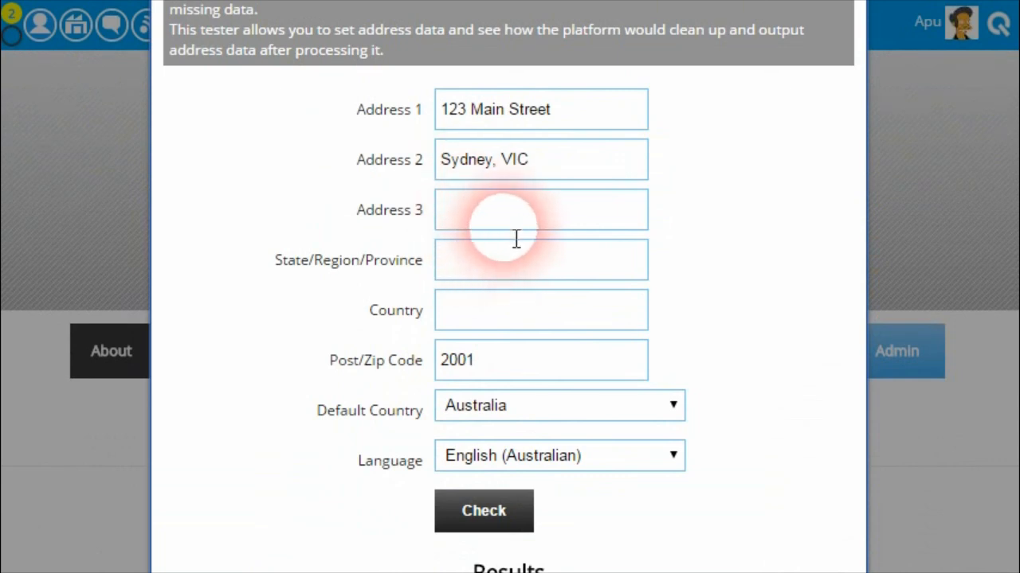
# Step: Compare the entered post code and default country with the state and country given in the cleaned results
pyautogui.scroll(-1, 458, 279)
pyautogui.scroll(-3, 452, 287)
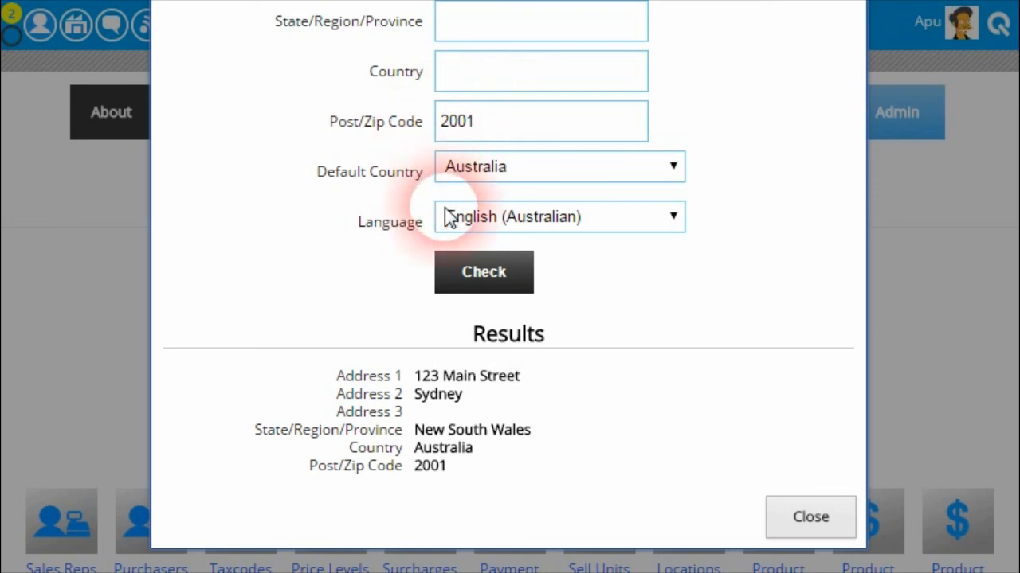
pyautogui.moveTo(440, 127); pyautogui.dragTo(498, 135)
pyautogui.click(498, 135)
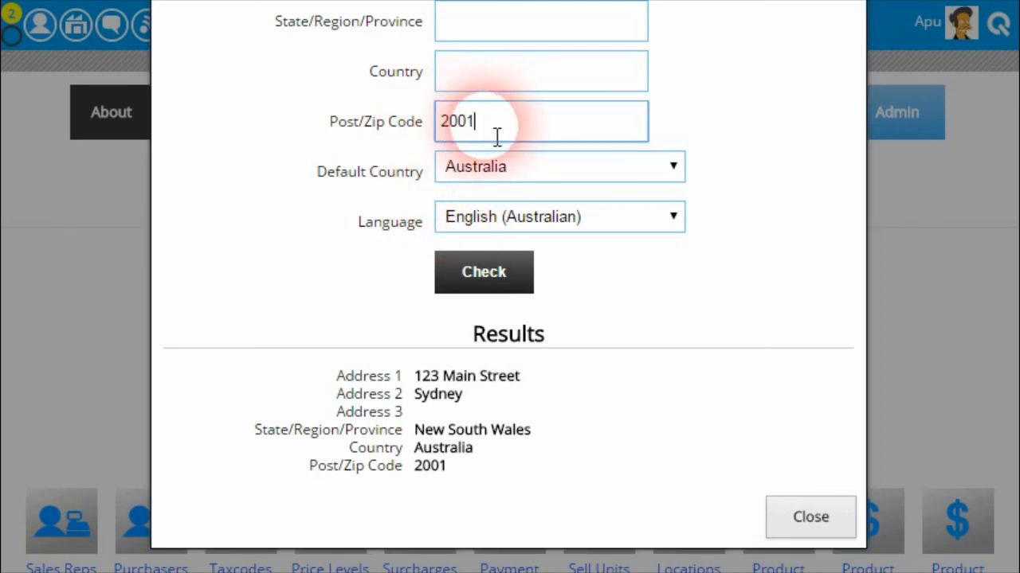
pyautogui.moveTo(415, 430); pyautogui.dragTo(537, 437)
pyautogui.click(462, 411)
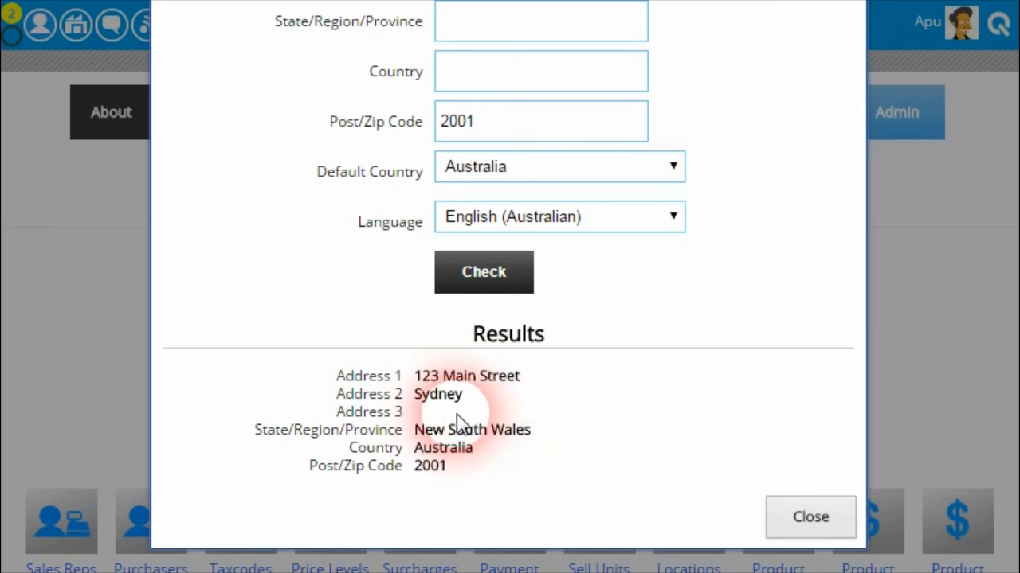
pyautogui.scroll(3, 462, 426)
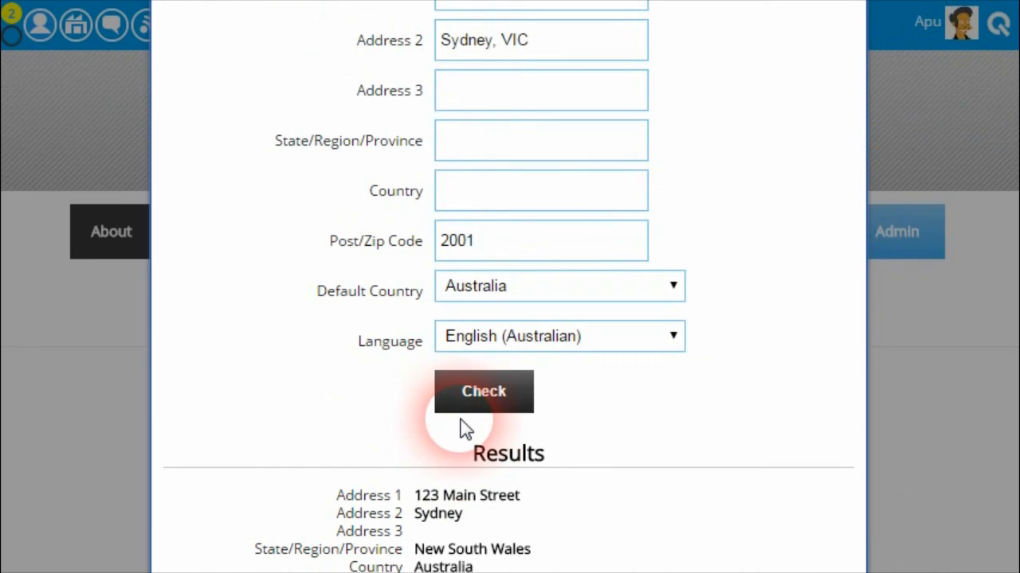
pyautogui.scroll(-3, 462, 430)
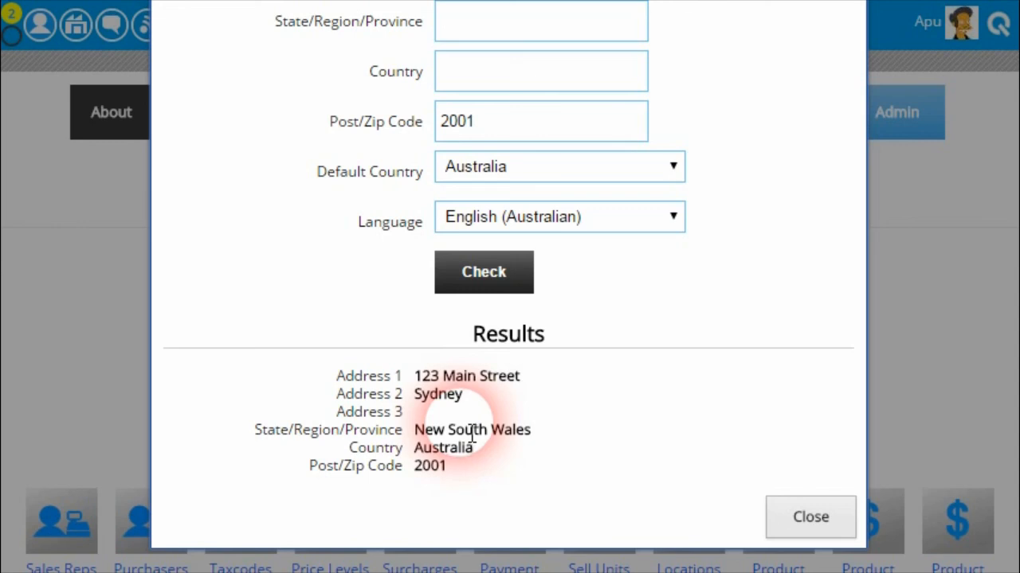
pyautogui.scroll(3, 342, 446)
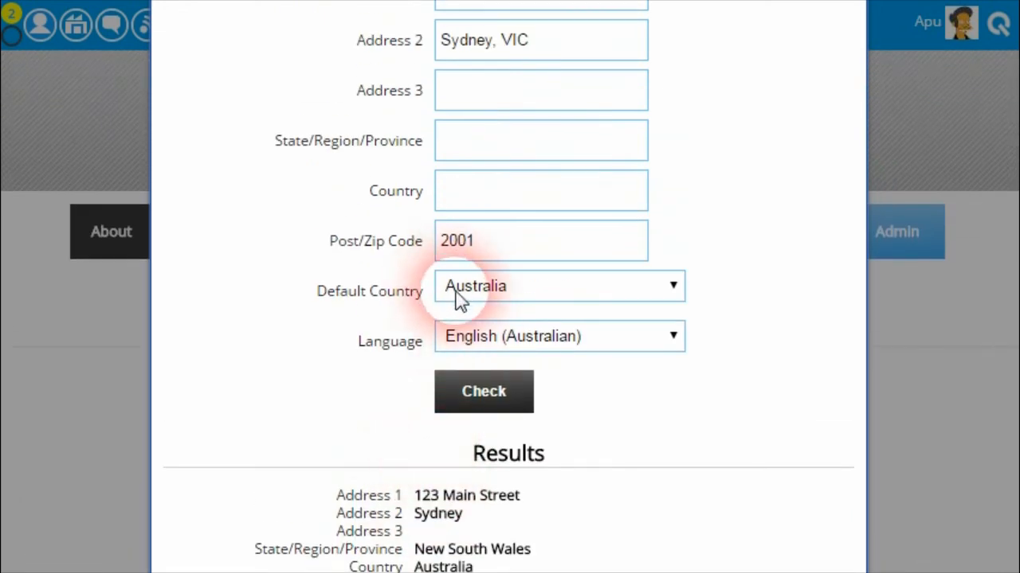
# Step: Compare the entered address with the cleaned results once more and close the Address Cleaning Tester
pyautogui.scroll(3, 462, 300)
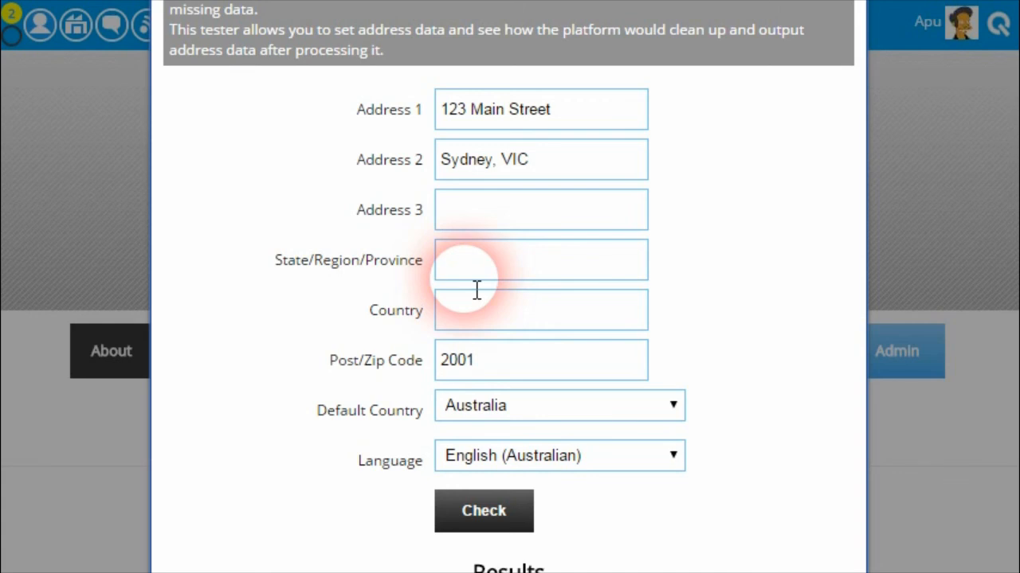
pyautogui.scroll(-3, 390, 355)
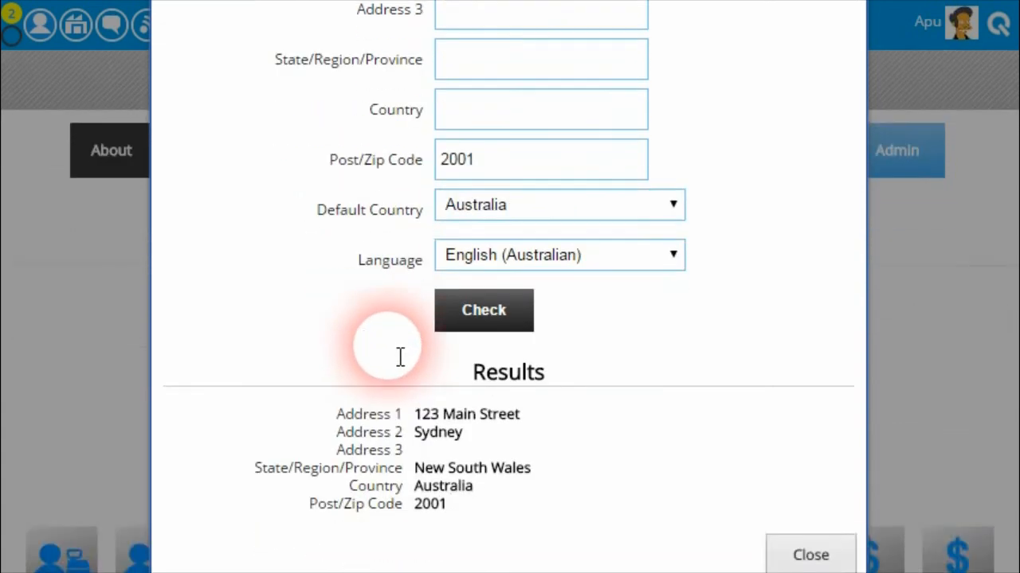
pyautogui.scroll(-2, 400, 357)
pyautogui.click(815, 405)
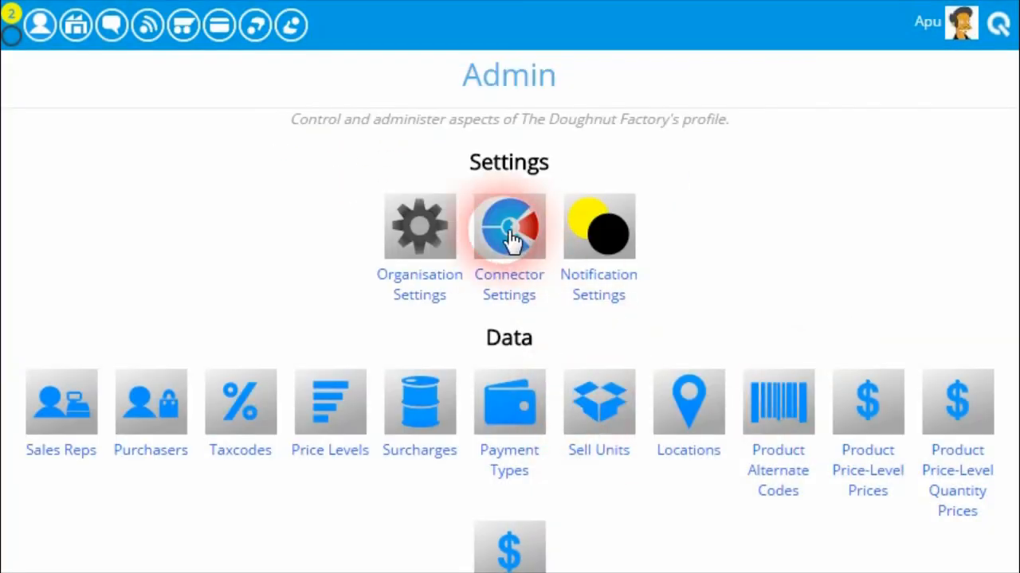
# Step: Open the organisation settings, check the Clean Imported Sales Order Addresses setting and its options, and close the settings
pyautogui.click(405, 227)
pyautogui.scroll(-3, 286, 306)
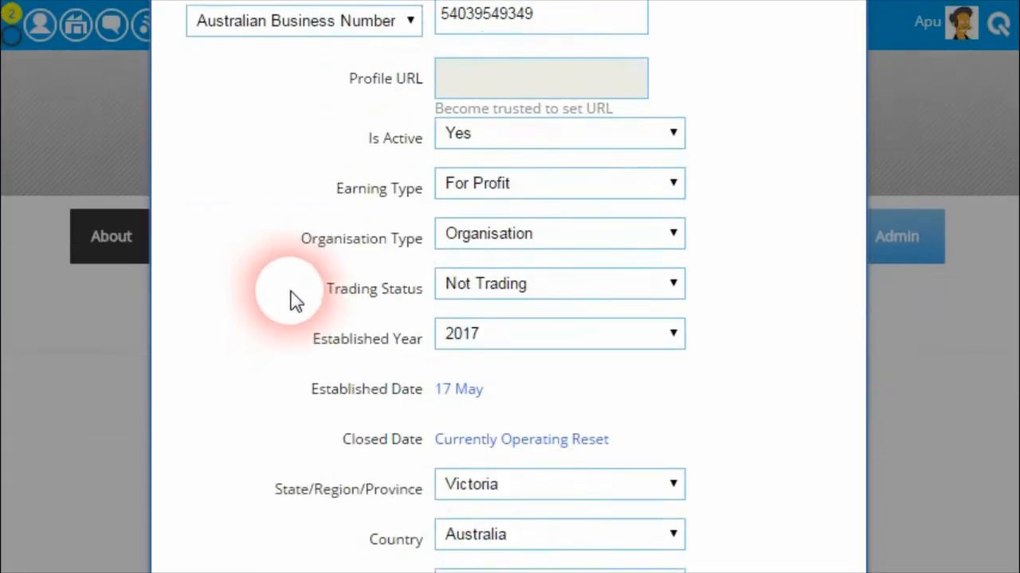
pyautogui.scroll(-6, 293, 299)
pyautogui.scroll(-6, 339, 291)
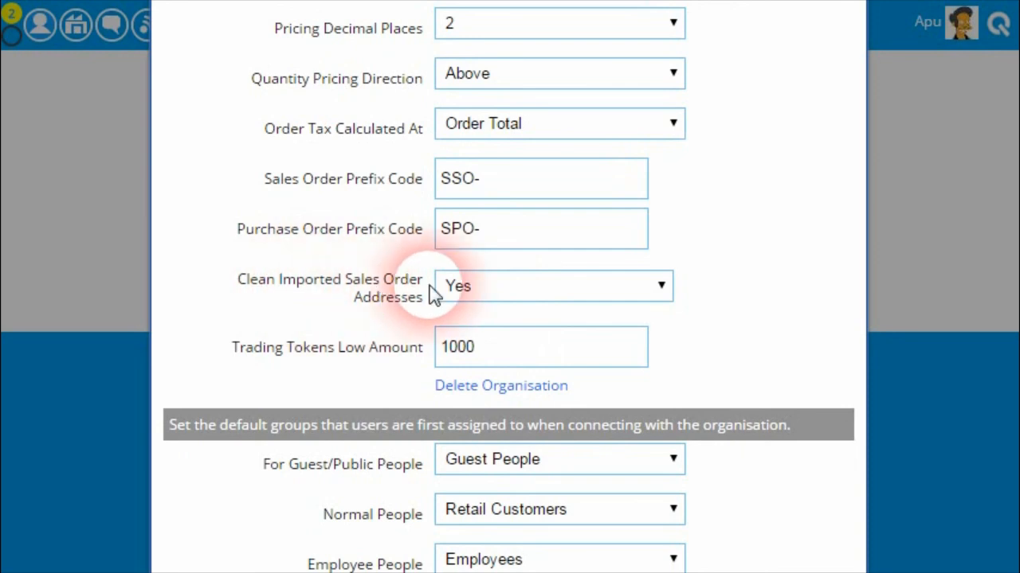
pyautogui.click(606, 293)
pyautogui.click(658, 285)
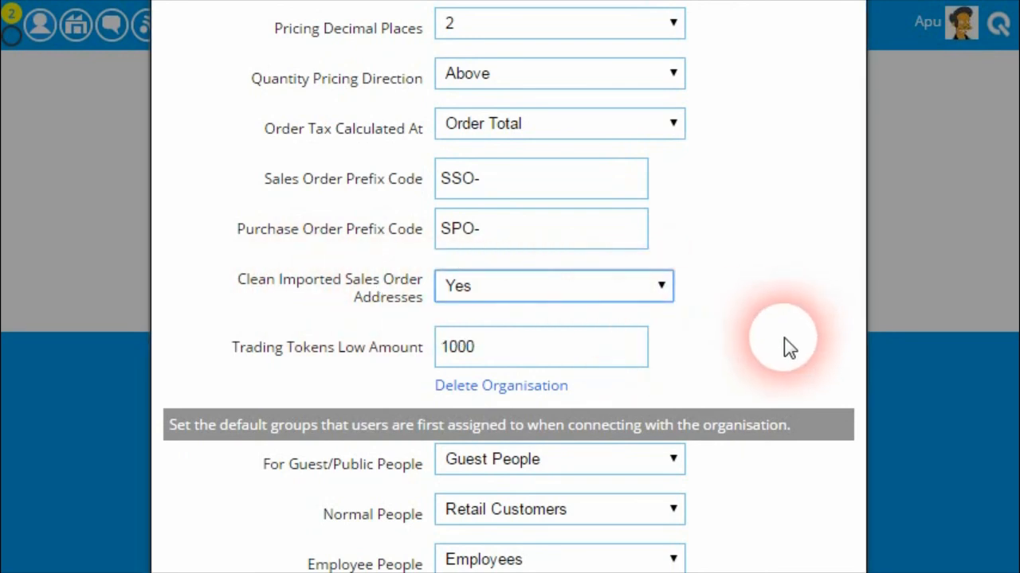
pyautogui.scroll(-2, 752, 390)
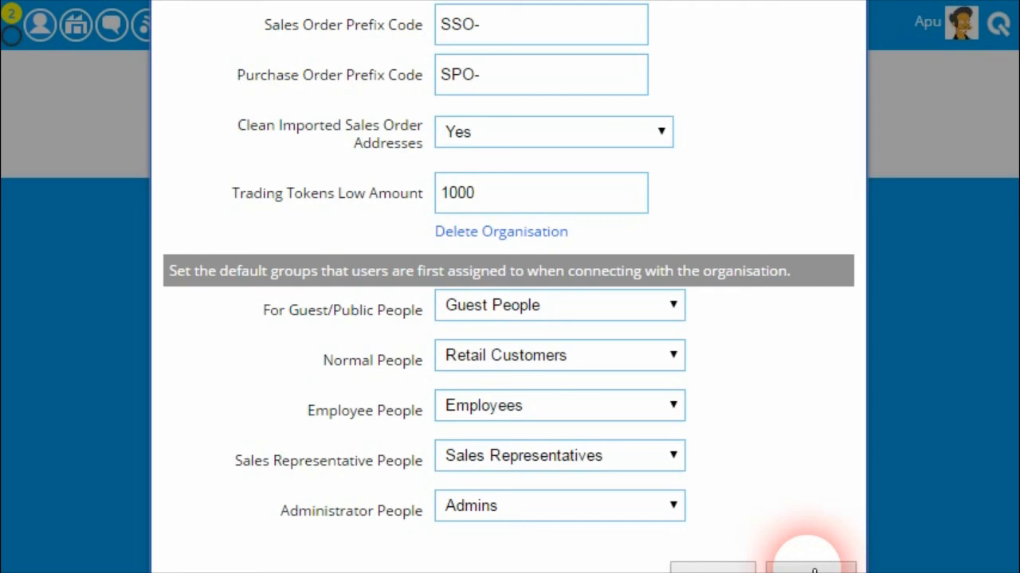
pyautogui.click(810, 567)
# Step: Open Kwik E Mart's freight providers and view the Smart Freight provider's details down to its reference order field
pyautogui.scroll(3, 573, 414)
pyautogui.scroll(1, 717, 375)
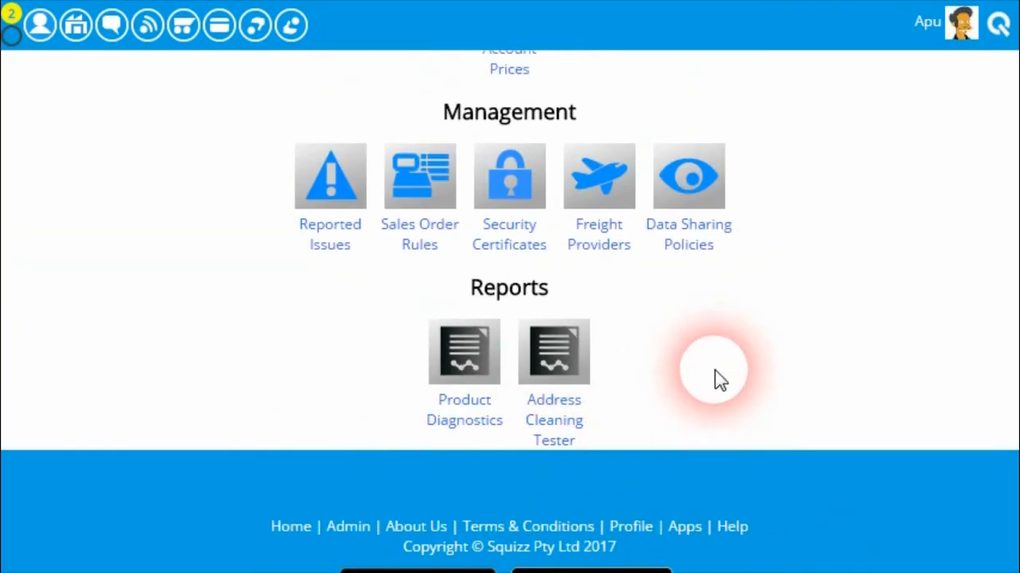
pyautogui.scroll(1, 717, 375)
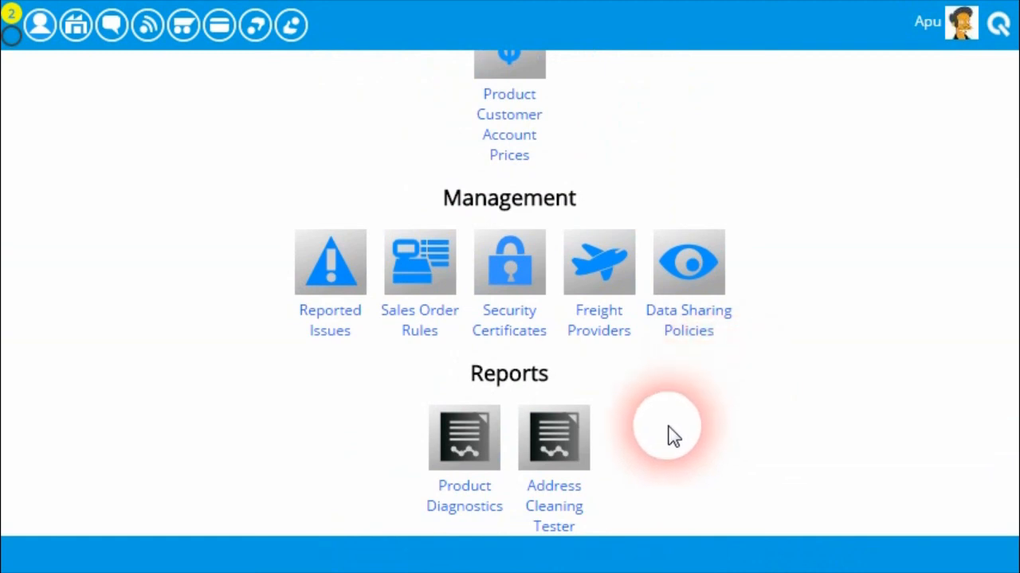
pyautogui.scroll(2, 629, 410)
pyautogui.click(583, 430)
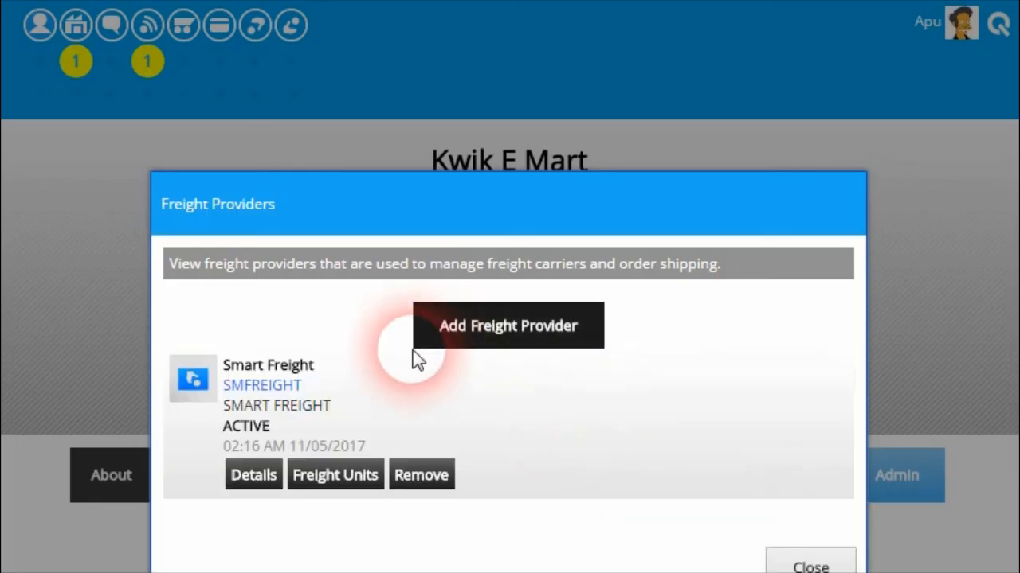
pyautogui.scroll(-2, 419, 416)
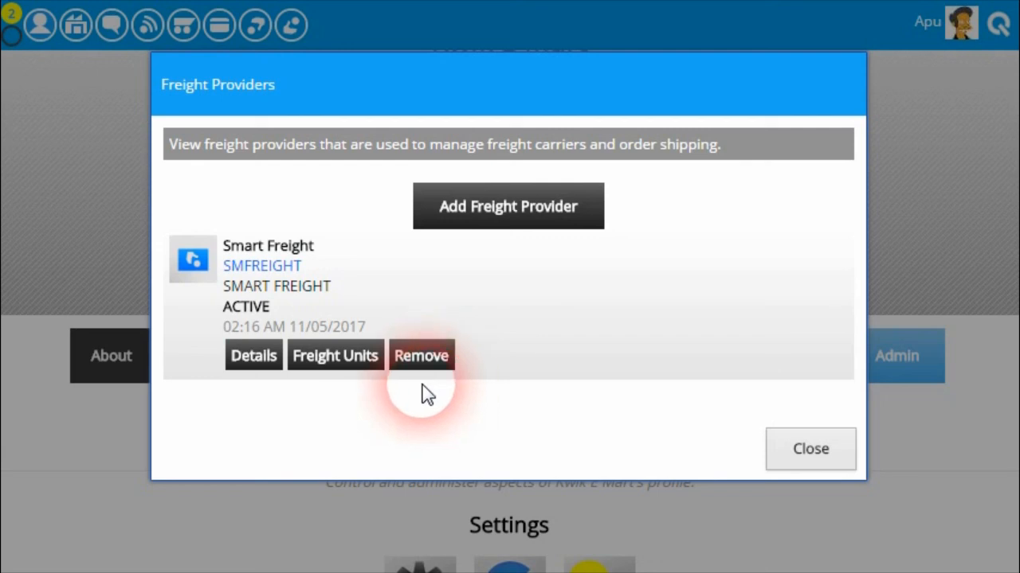
pyautogui.click(262, 363)
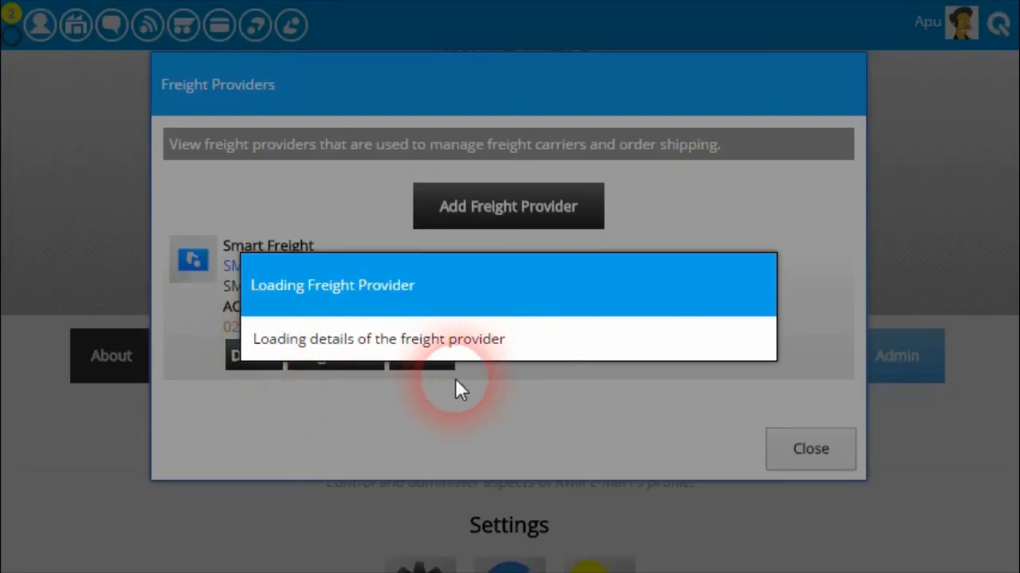
pyautogui.scroll(-8, 385, 360)
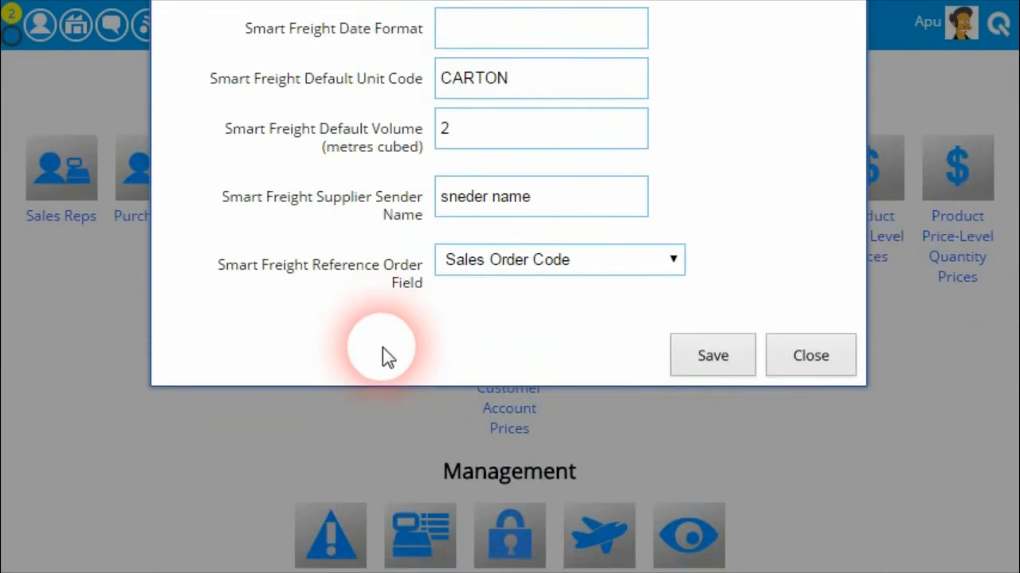
pyautogui.scroll(2, 387, 358)
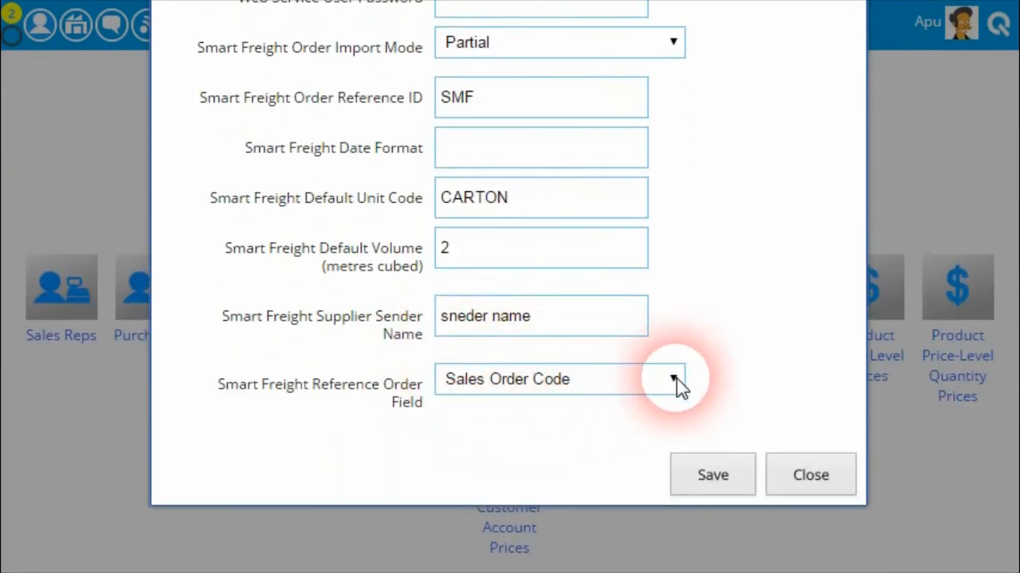
# Step: View the options offered for the Smart Freight Reference Order Field
pyautogui.click(676, 379)
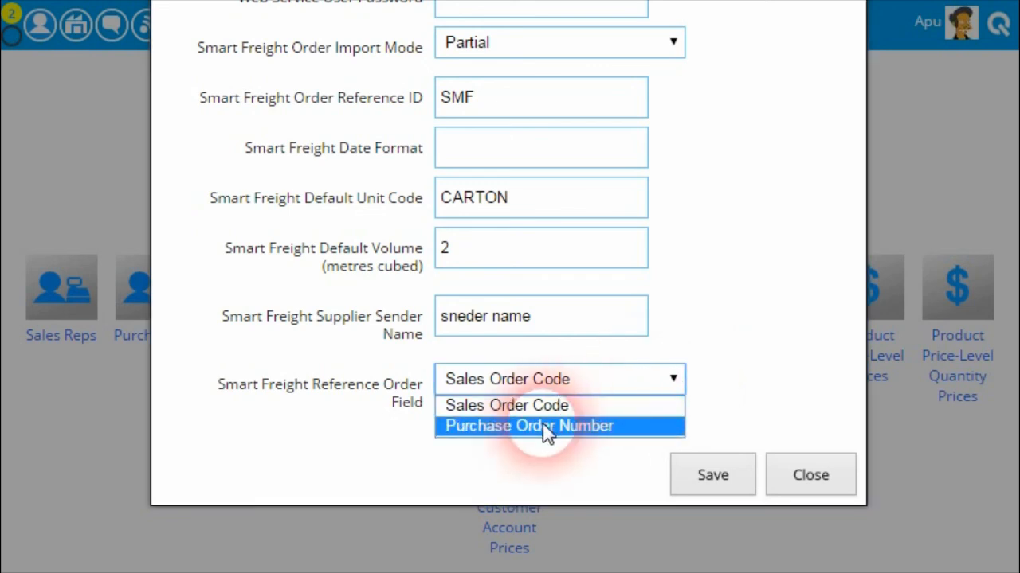
pyautogui.click(680, 406)
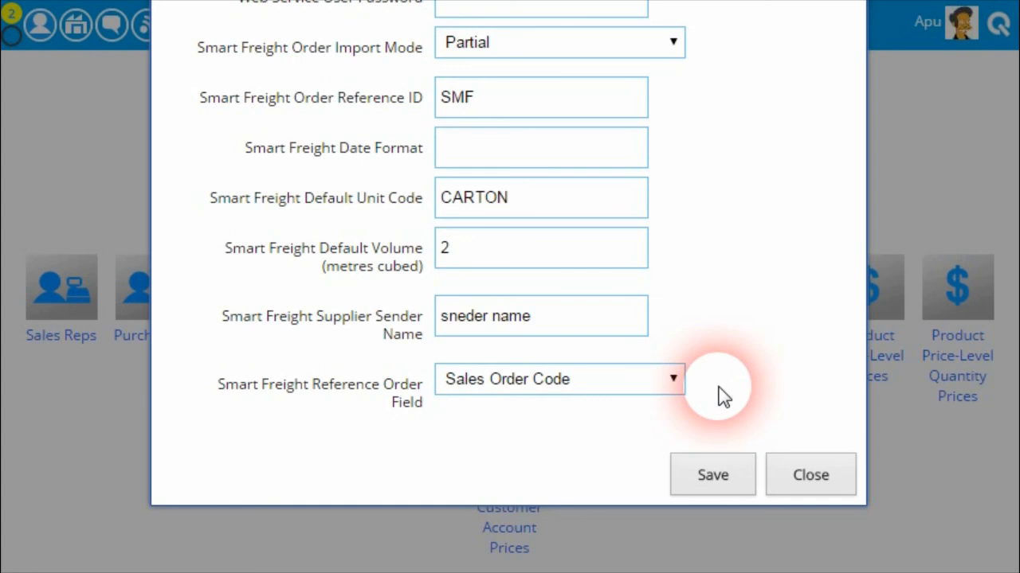
pyautogui.click(674, 381)
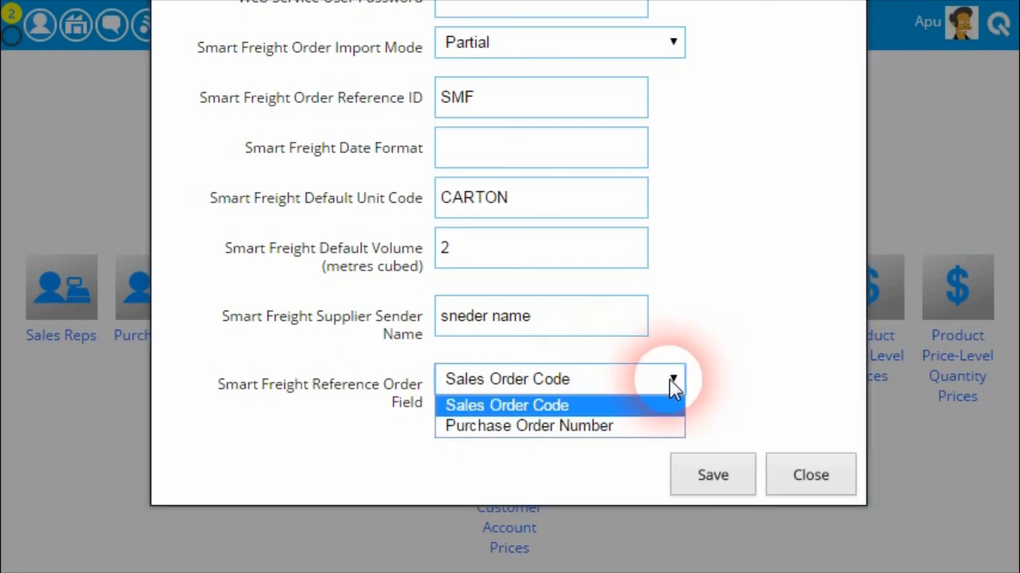
pyautogui.click(711, 388)
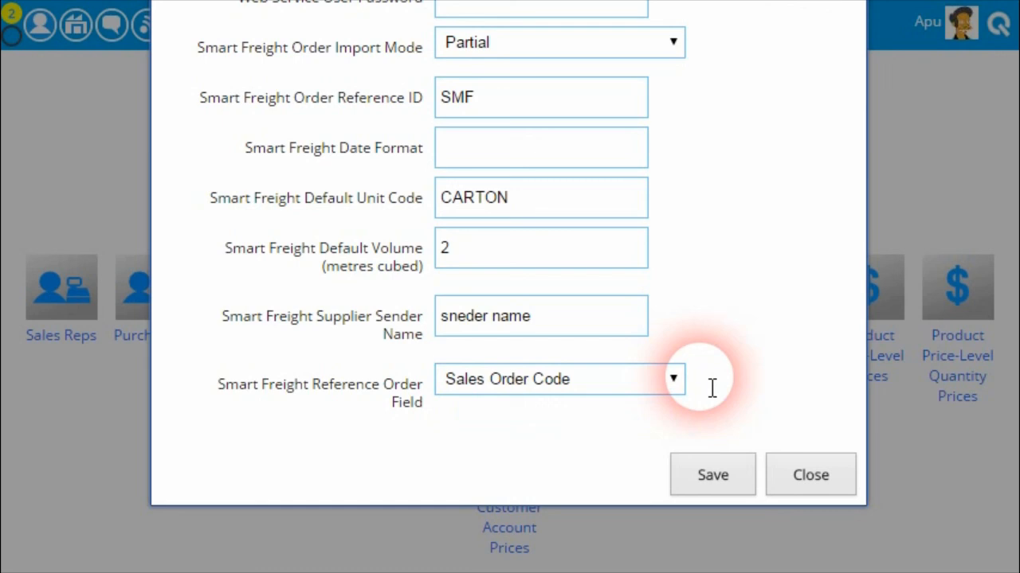
# Step: Select Purchase Order Number as the Smart Freight Reference Order Field, and close the provider details and freight providers list without saving
pyautogui.click(674, 382)
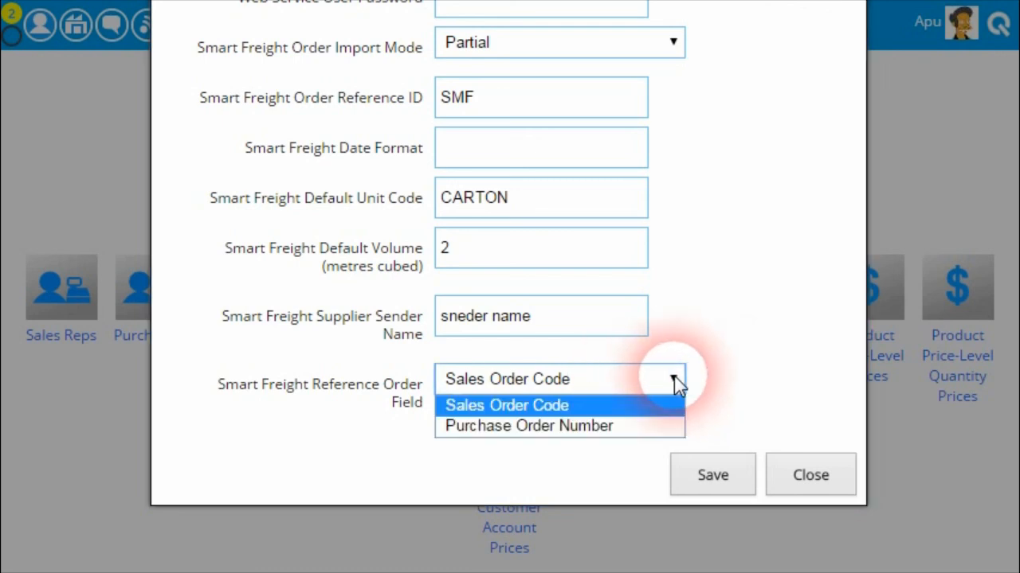
pyautogui.click(615, 428)
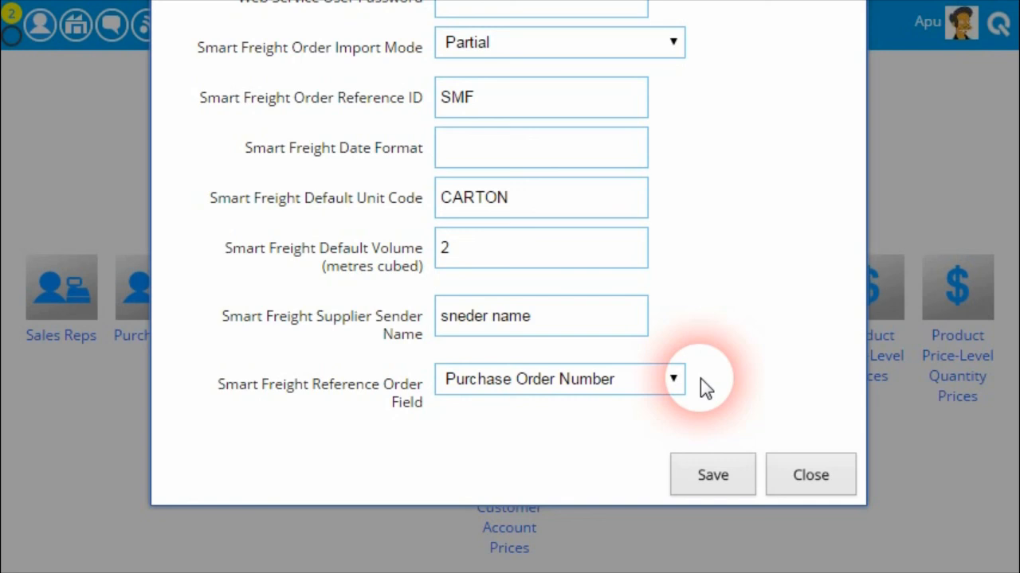
pyautogui.click(808, 482)
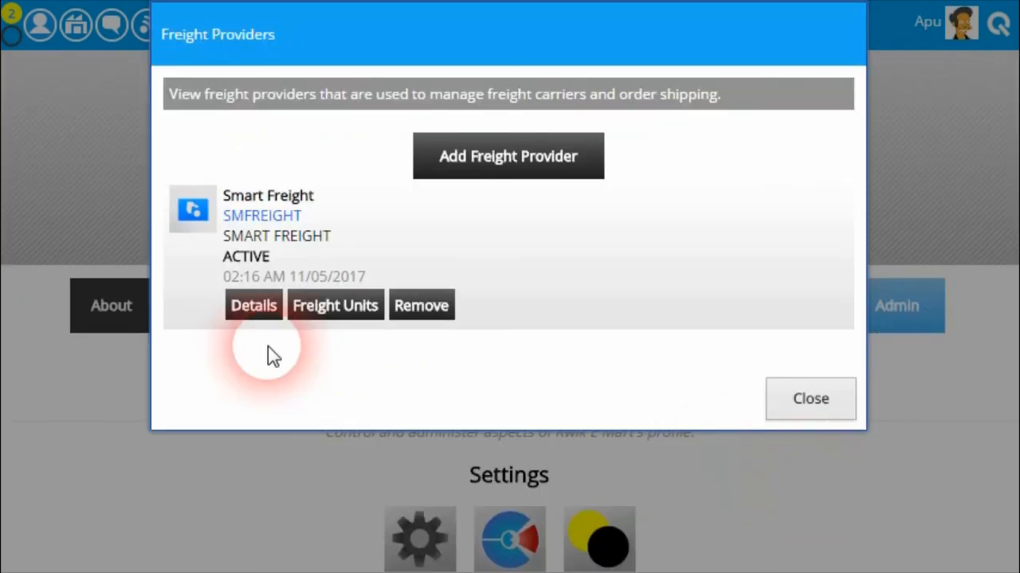
pyautogui.click(763, 402)
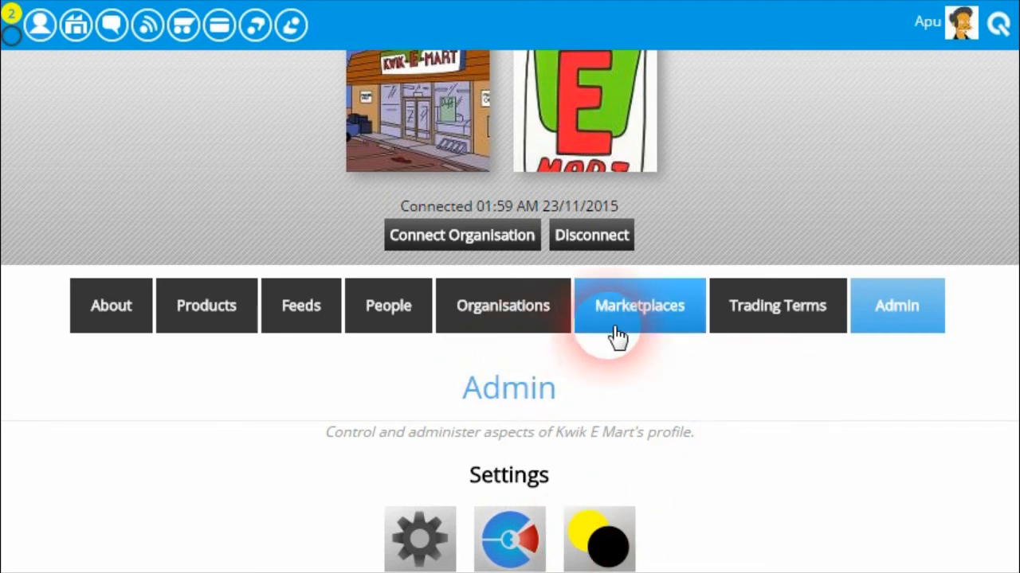
# Step: Open the feeds on Squizz.com's profile, show the Squizz Early Adopters feed and look over its newest post
pyautogui.scroll(-10, 1007, 199)
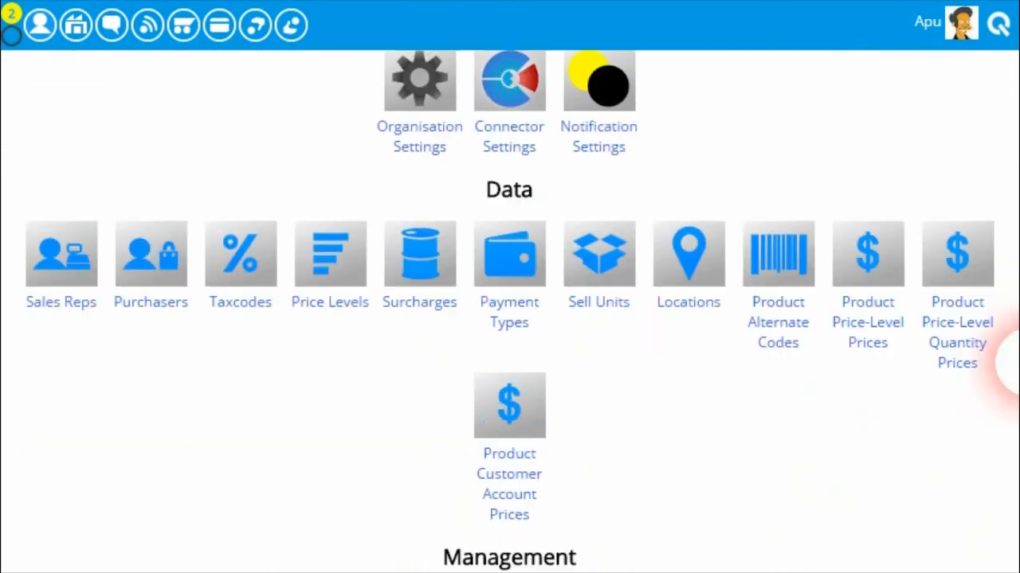
pyautogui.scroll(-3, 1007, 438)
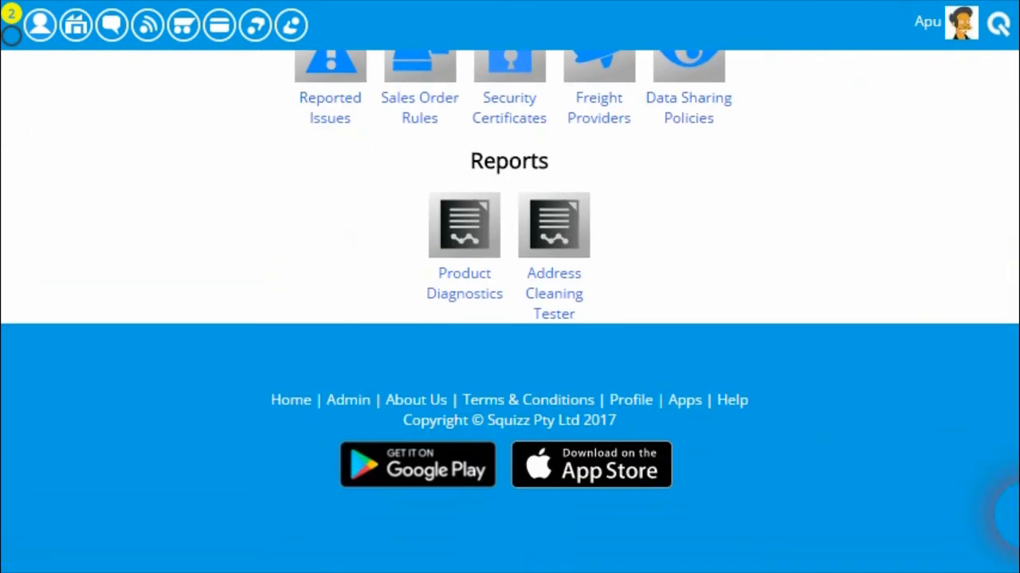
pyautogui.click(637, 406)
pyautogui.click(348, 203)
pyautogui.click(621, 373)
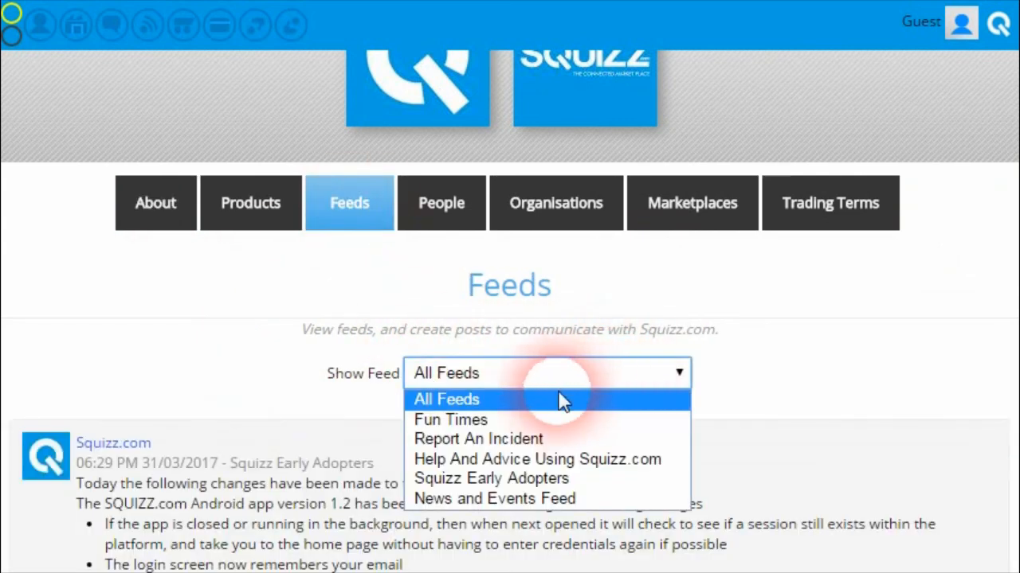
pyautogui.click(541, 478)
pyautogui.scroll(-2, 405, 422)
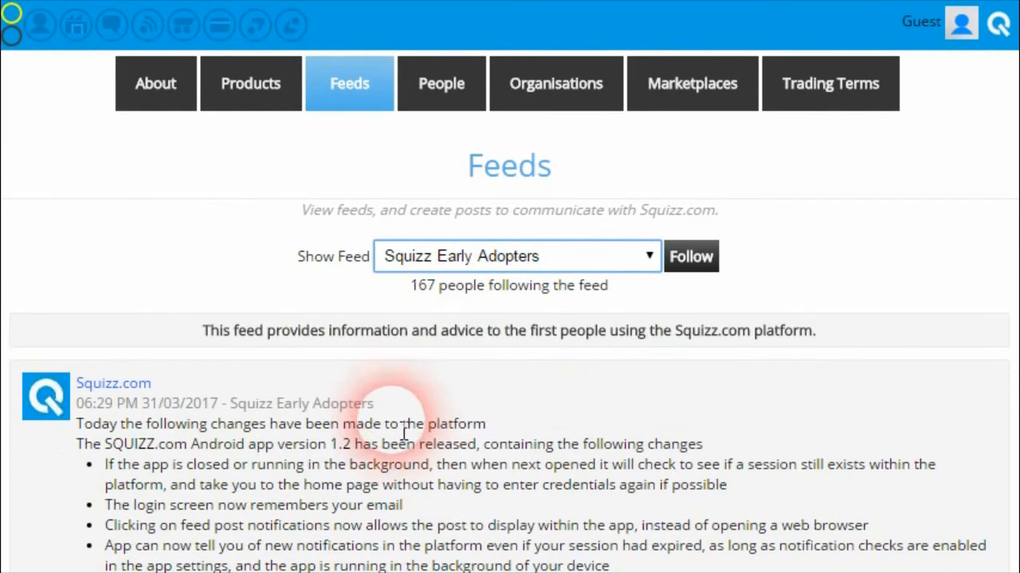
pyautogui.scroll(-2, 403, 423)
pyautogui.scroll(2, 401, 406)
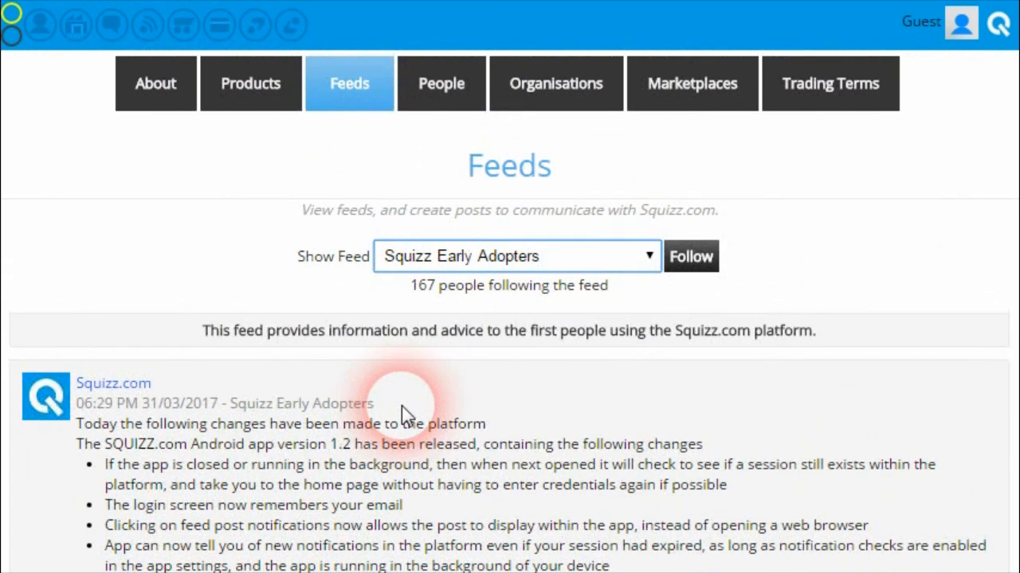
pyautogui.scroll(2, 401, 414)
pyautogui.scroll(-2, 346, 439)
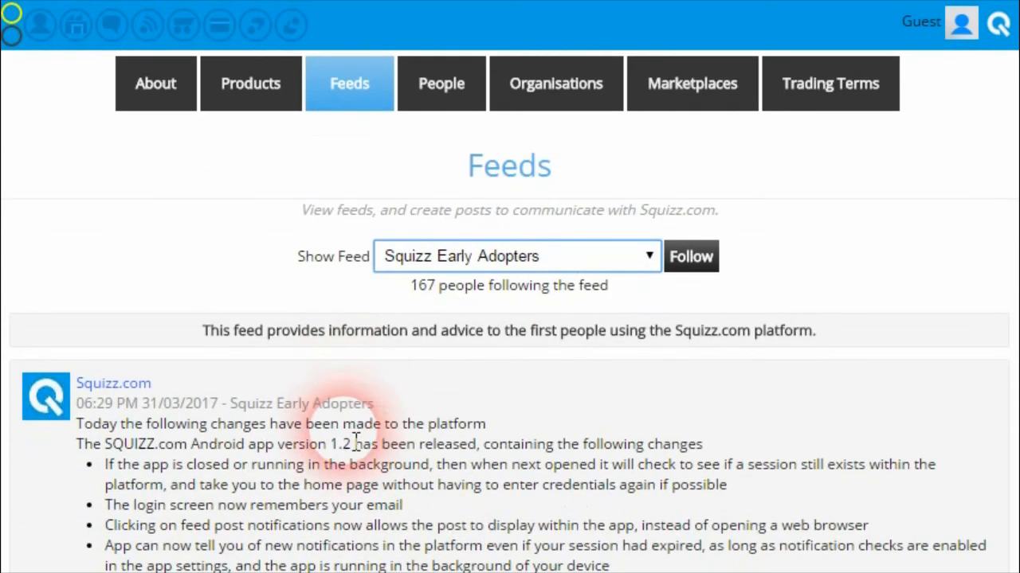